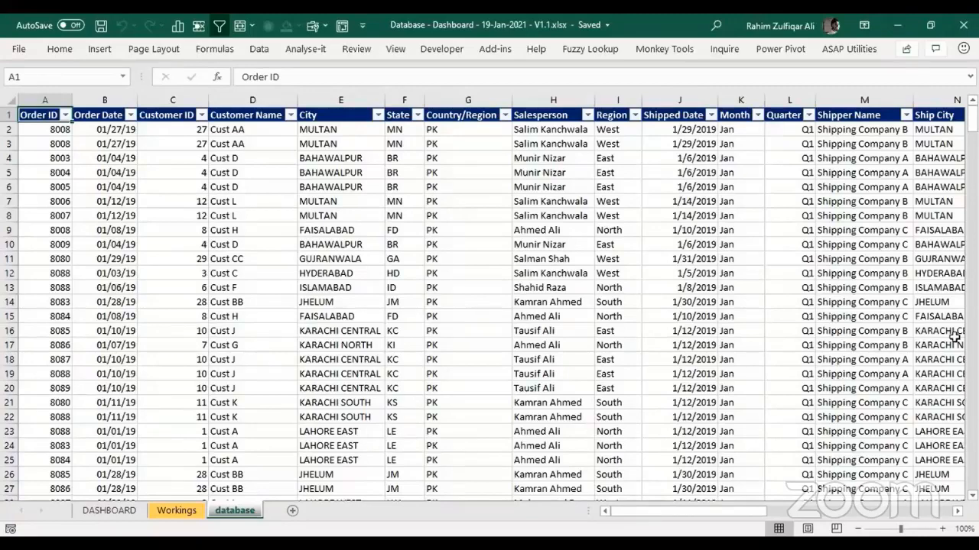
Step: Examine the database sheet's columns from Order ID through Quarter, including State, Country/Region and Region
key("Right")
key("Right")
key("Right")
key("Right")
key("Down")
key("Down")
key("Down")
key("Right")
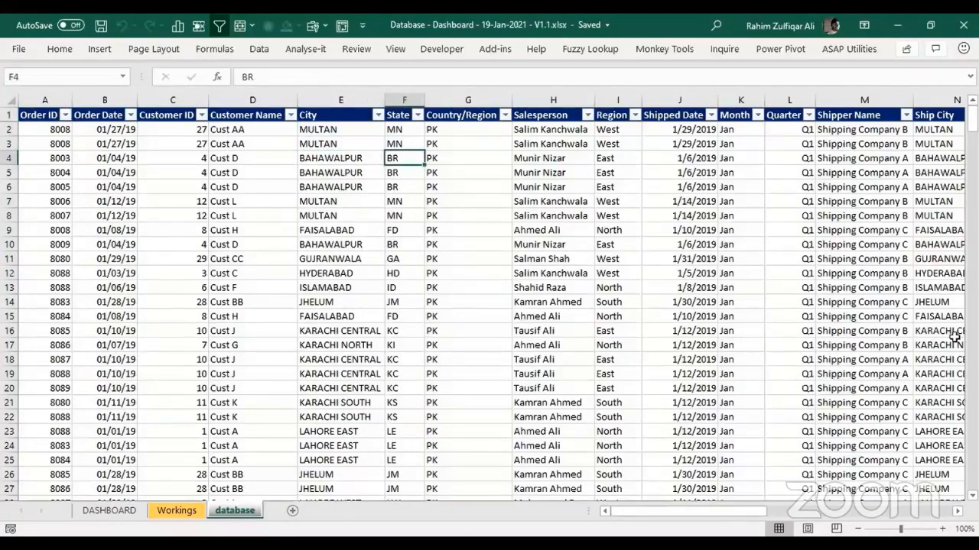
key("Left")
key("Right")
key("Up")
key("Up")
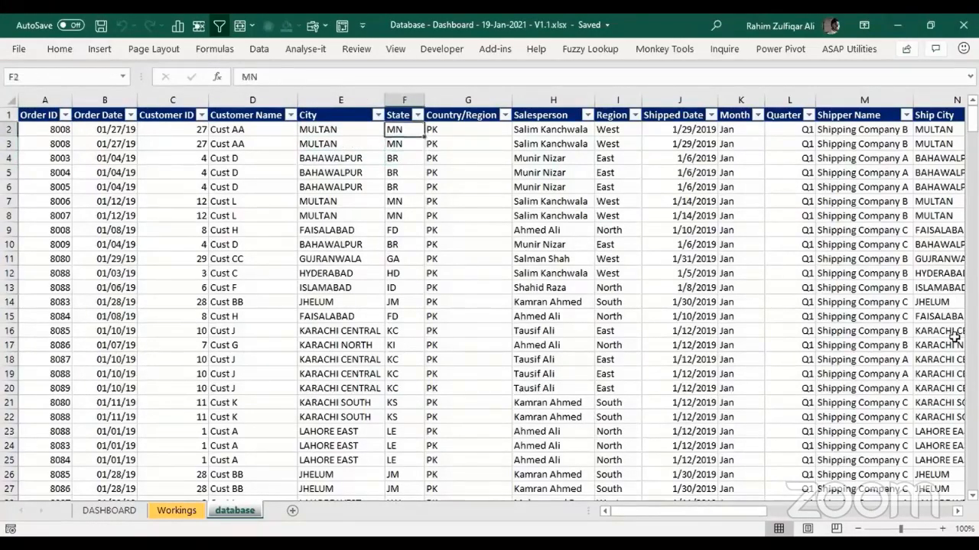
key("Up")
key("Down")
key("Down")
key("Right")
key("Up")
key("Up")
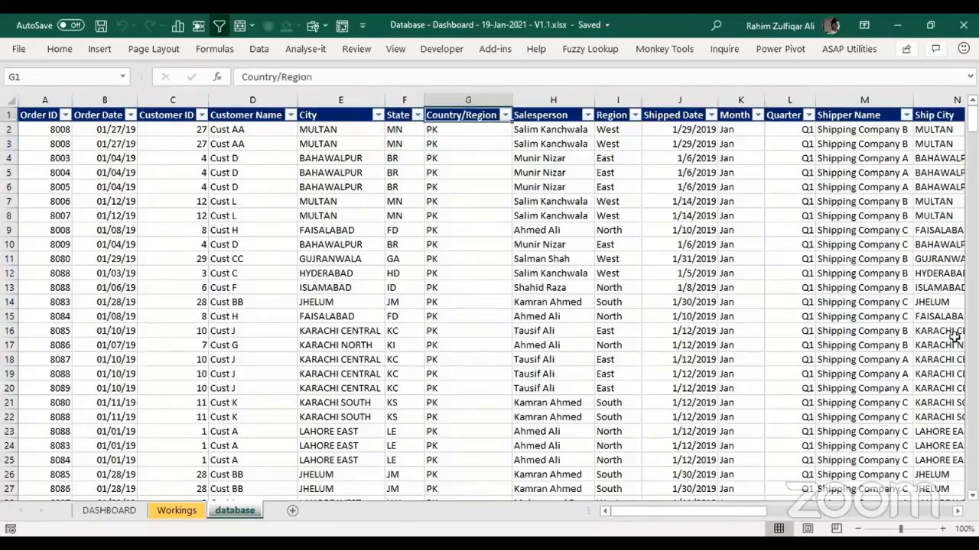
key("Right")
key("Right")
key("Down")
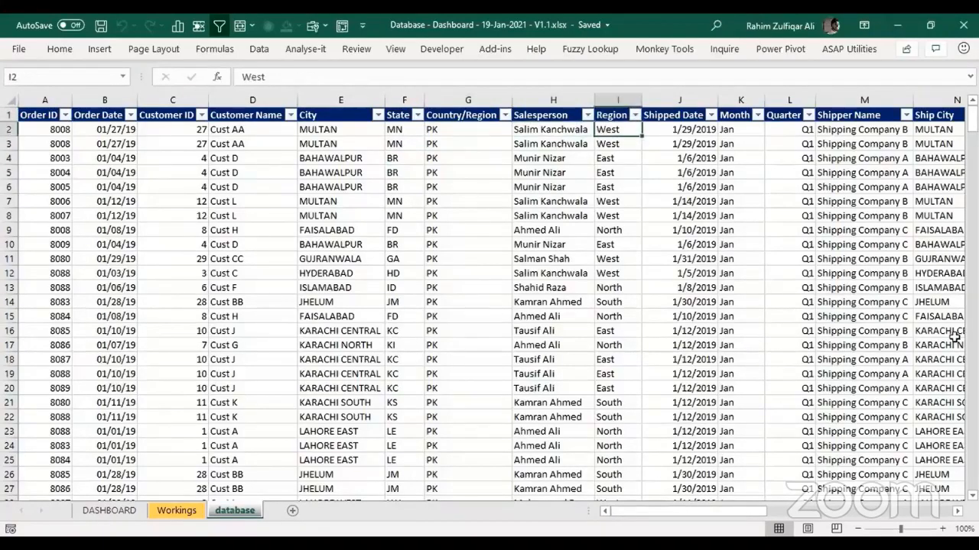
key("Right")
key("Right")
key("Right")
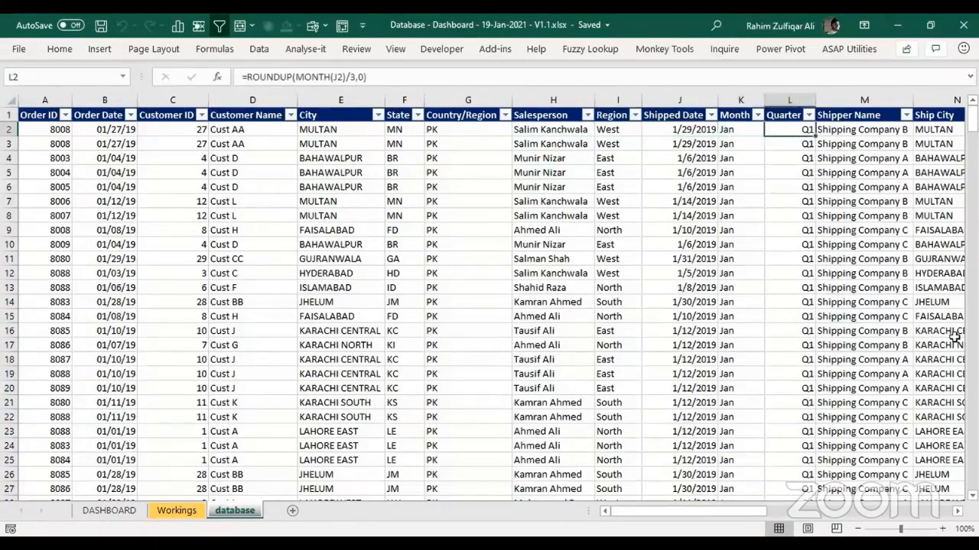
Step: Examine the shipping columns from Shipper Name to Ship Country/Region, plus the Payment Type and Product Name columns
key("Right")
key("Right")
key("Right")
key("Right")
key("Right")
key("Right")
key("Right")
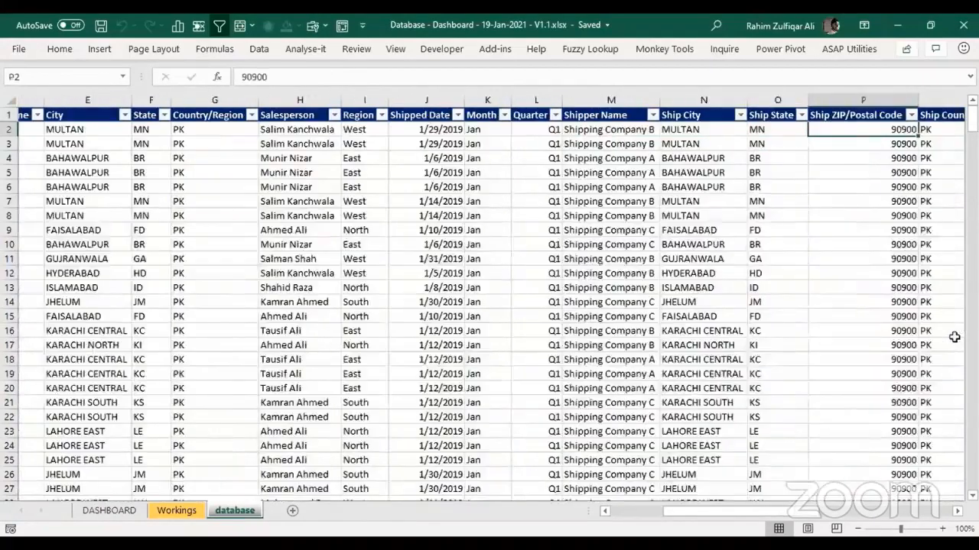
key("Right")
key("Left")
key("Left")
key("Left")
key("Left")
key("Left")
key("Right")
key("Right")
key("Right")
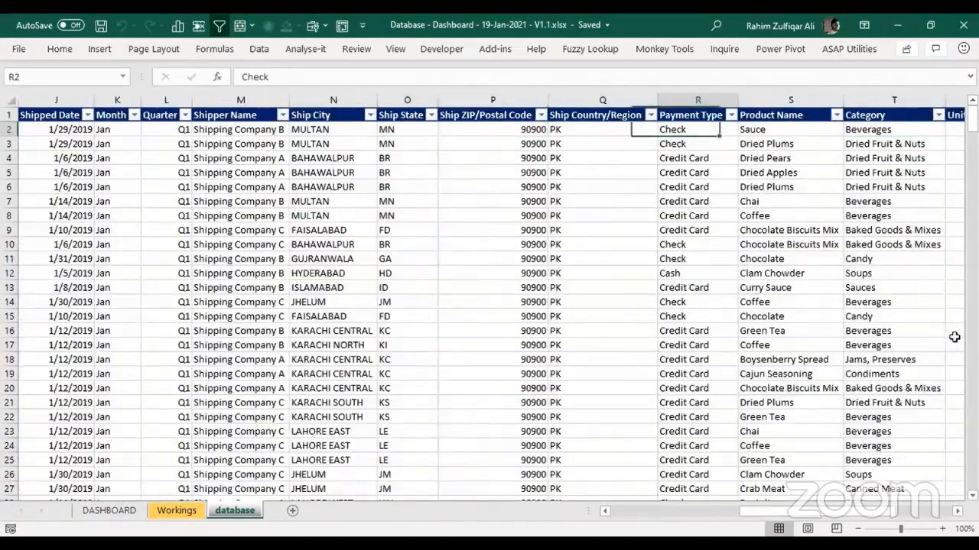
key("Up")
key("Right")
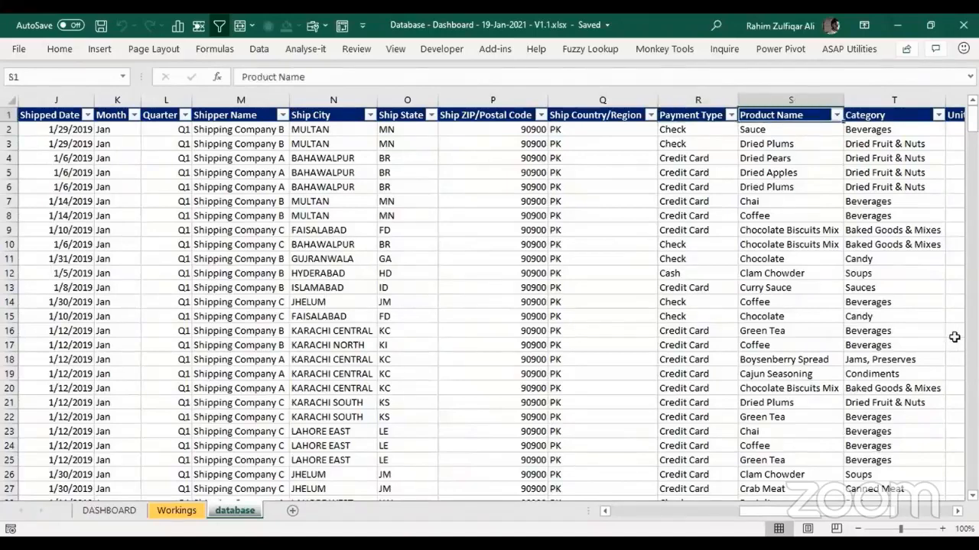
key("Down")
key("Left")
key("Up")
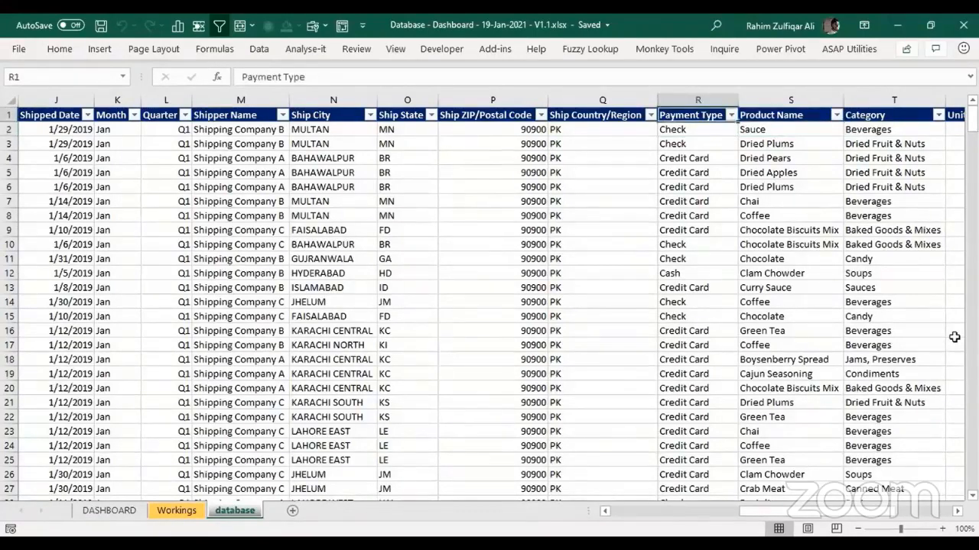
key("Right")
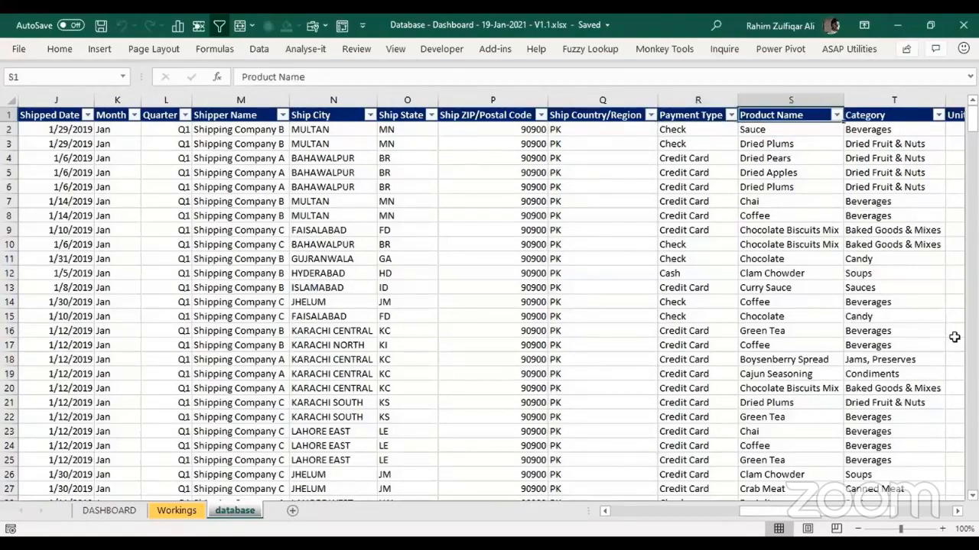
Step: Examine the Category, Unit Price, Quantity, Revenue and Shipping Fee columns, including the first unit price records
key("Right")
key("Right")
key("Right")
key("Right")
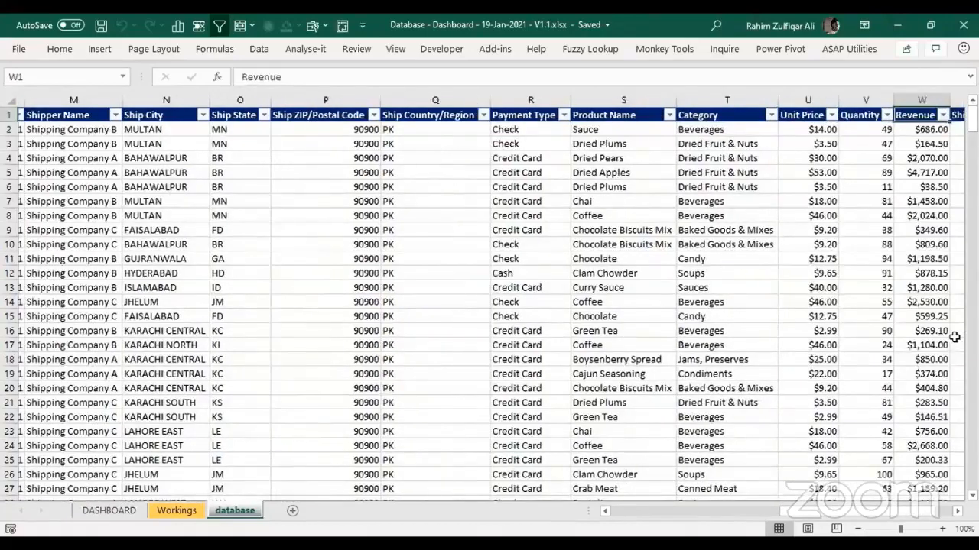
key("Left")
key("Left")
key("Left")
key("Right")
key("Right")
key("Right")
key("Right")
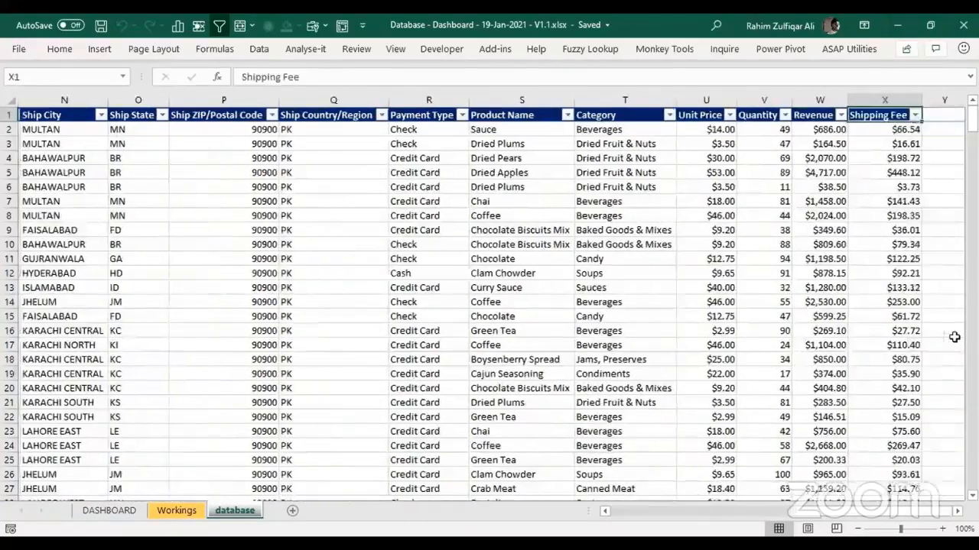
key("Left")
key("Left")
key("Left")
key("Down")
key("Down")
key("Down")
key("Down")
key("Down")
key("Down")
key("Down")
key("Down")
key("Down")
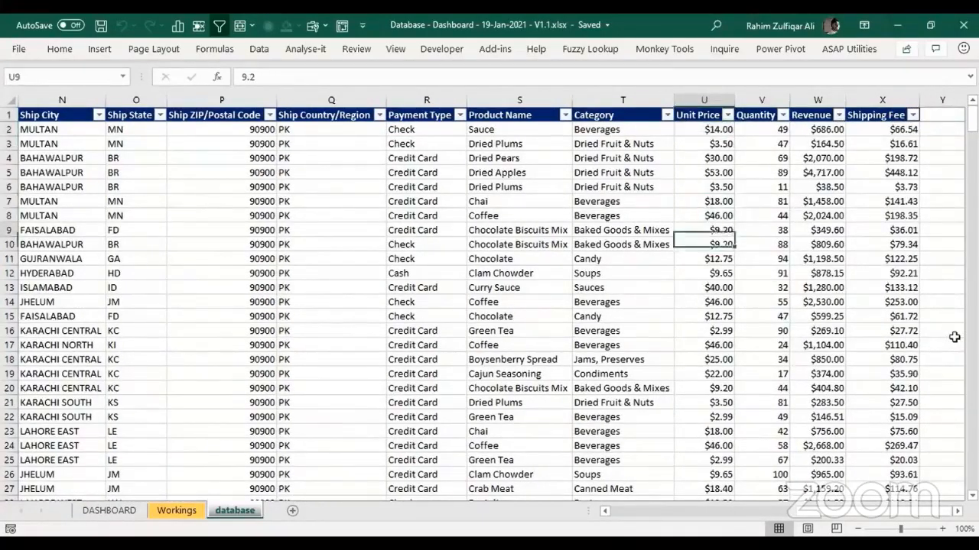
key("Up")
key("Up")
key("Up")
key("Up")
key("Up")
key("Up")
key("Up")
key("Up")
key("Up")
key("Right")
key("Right")
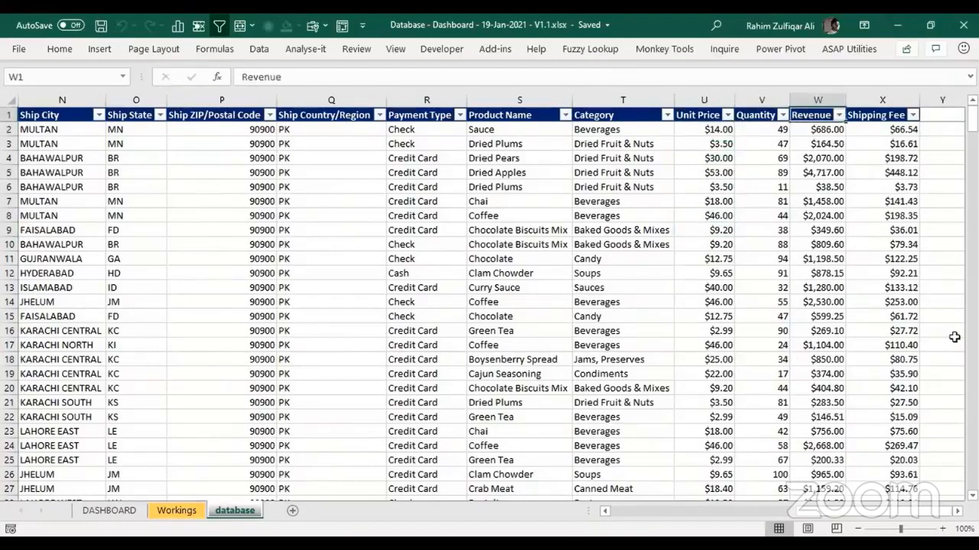
Step: Look back across the first record from Shipping Fee and return to the Order ID header in cell A1
key("Right")
key("Down")
key("Left")
key("Left")
key("Left")
key("Left")
key("Left")
key("Left")
key("Left")
key("Left")
key("Left")
key("Left")
key("Left")
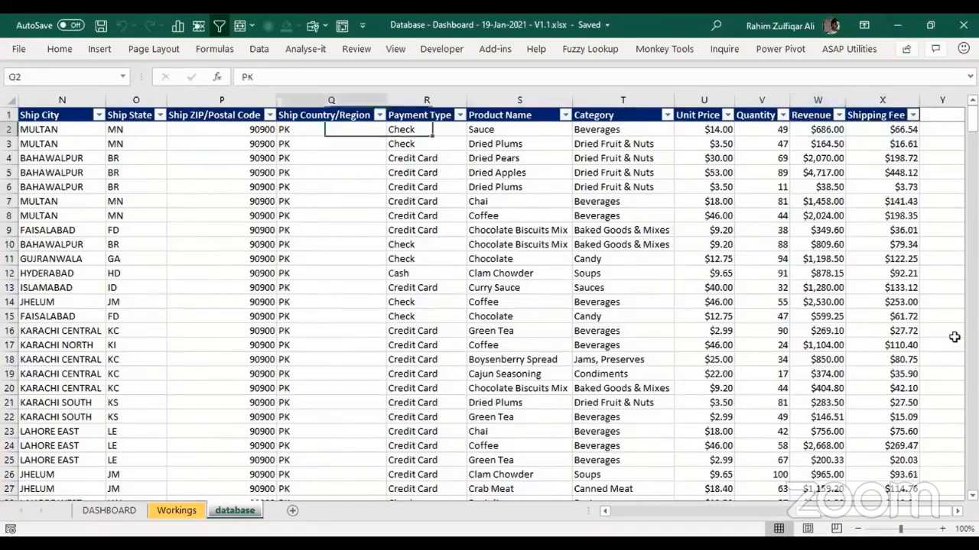
key("Home")
key("Up")
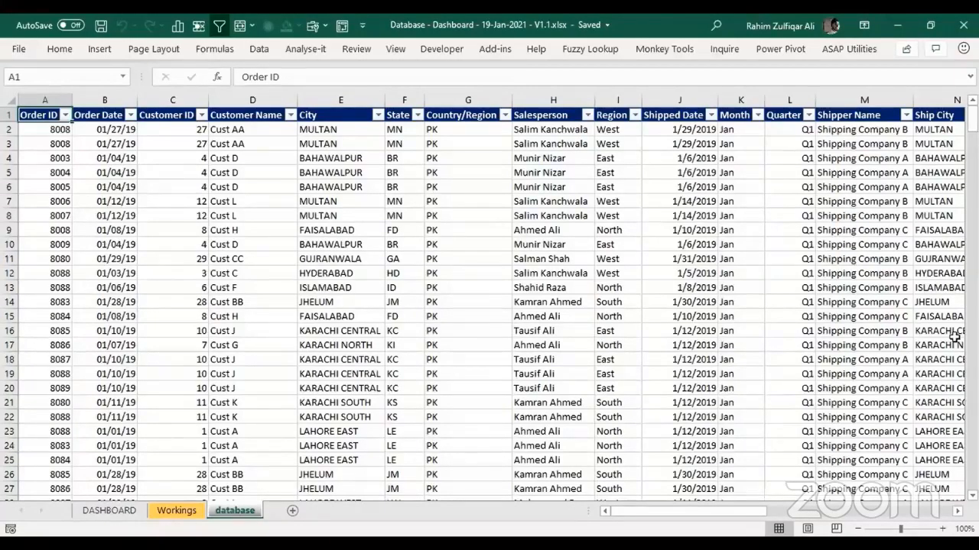
Step: Look through the DASHBOARD, Workings and database sheets, ending on the DASHBOARD sheet
key("ctrl+Page_Up")
key("ctrl+Page_Up")
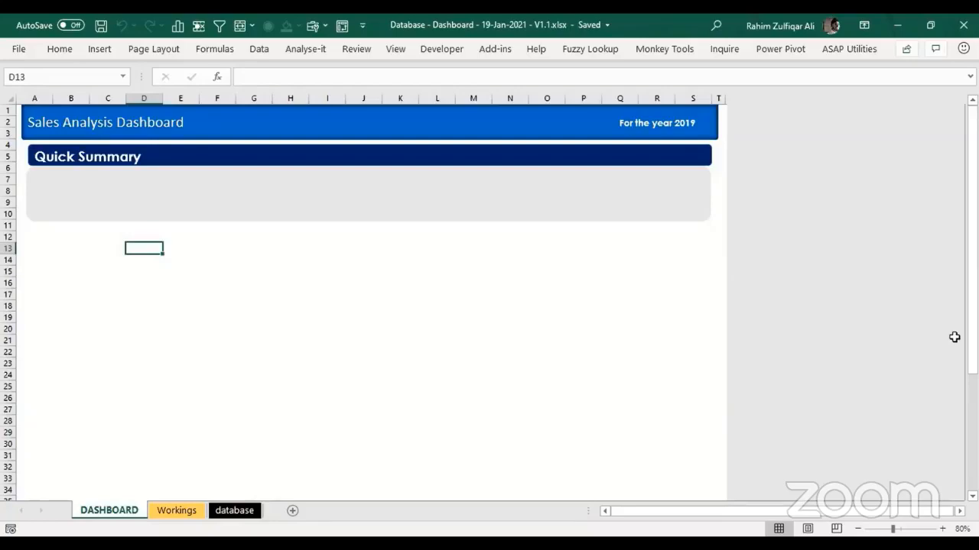
key("ctrl+Page_Down")
key("ctrl+Page_Down")
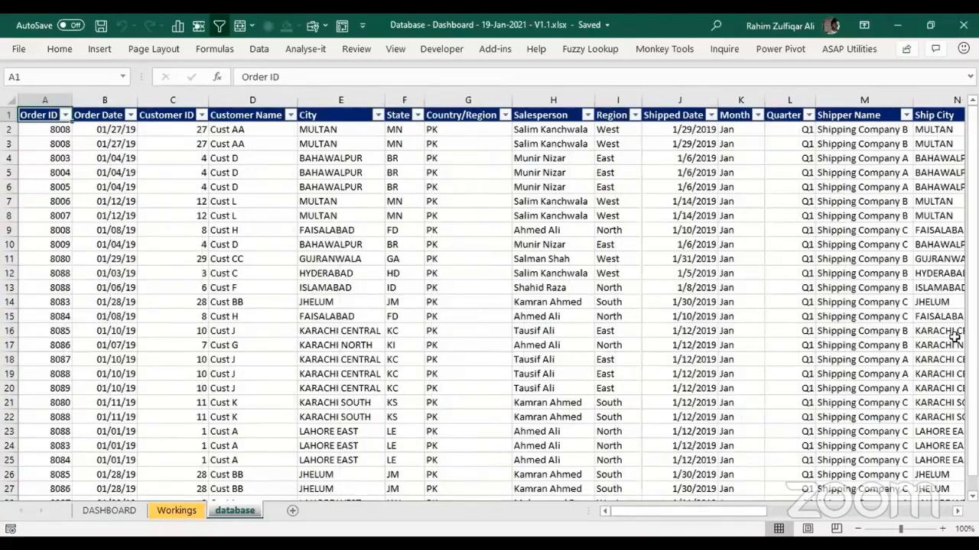
key("ctrl+Page_Up")
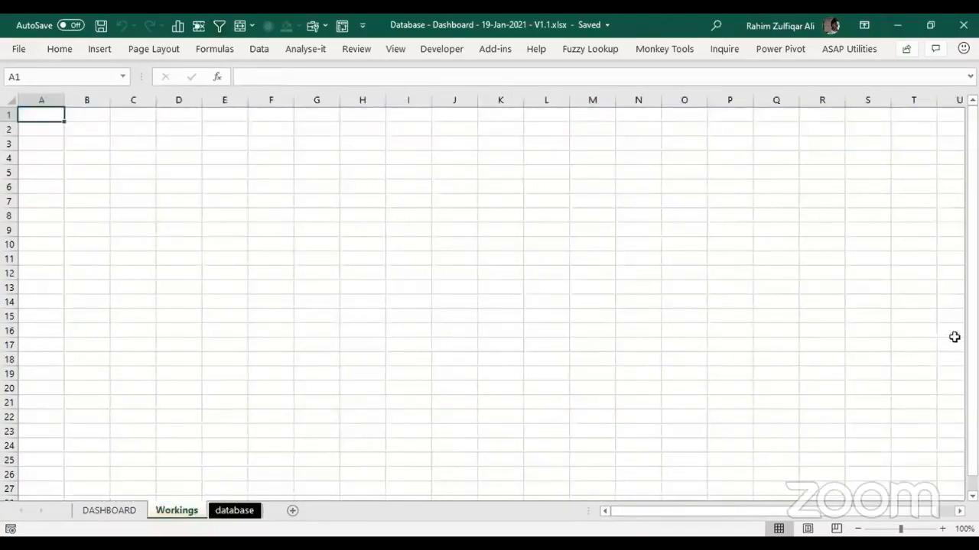
key("ctrl+Page_Up")
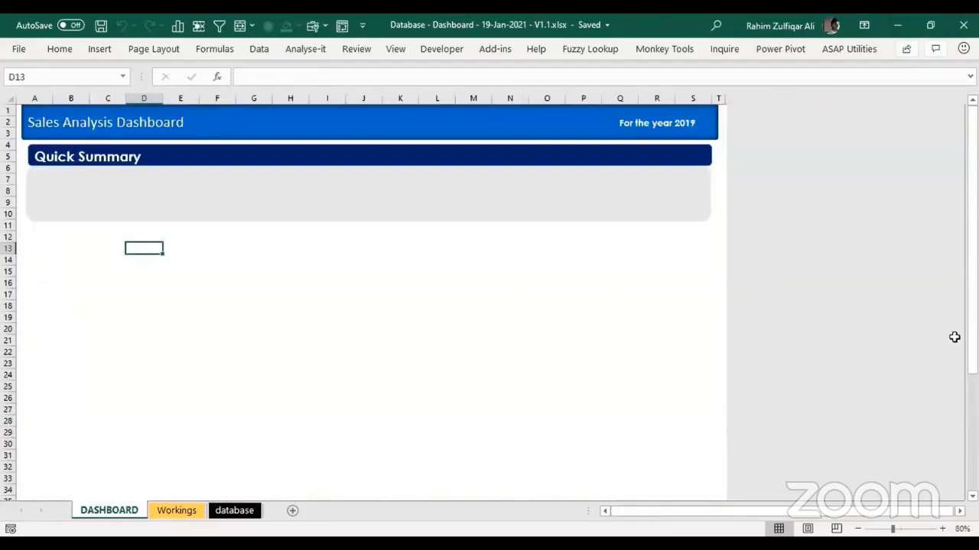
key("ctrl+Page_Down")
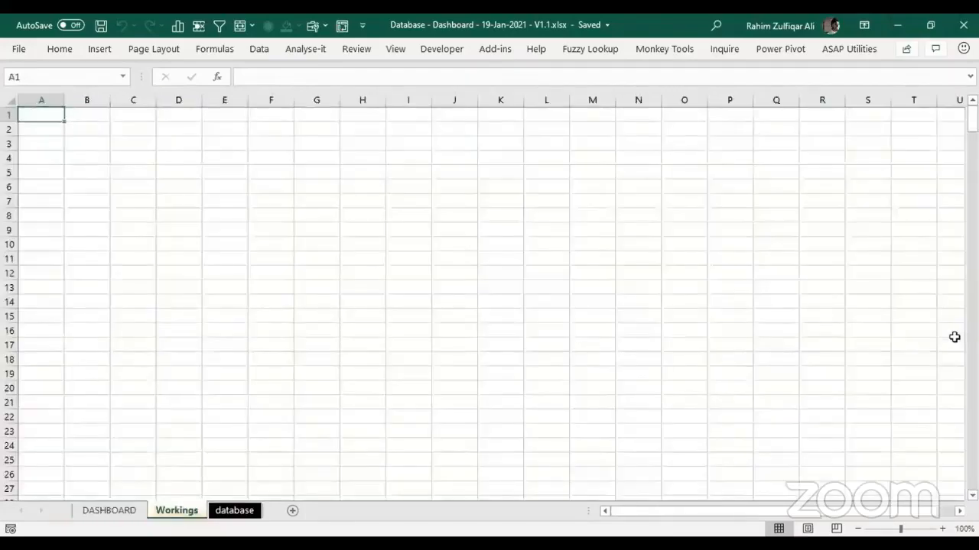
key("ctrl+Page_Down")
key("ctrl+Page_Up")
key("ctrl+Page_Up")
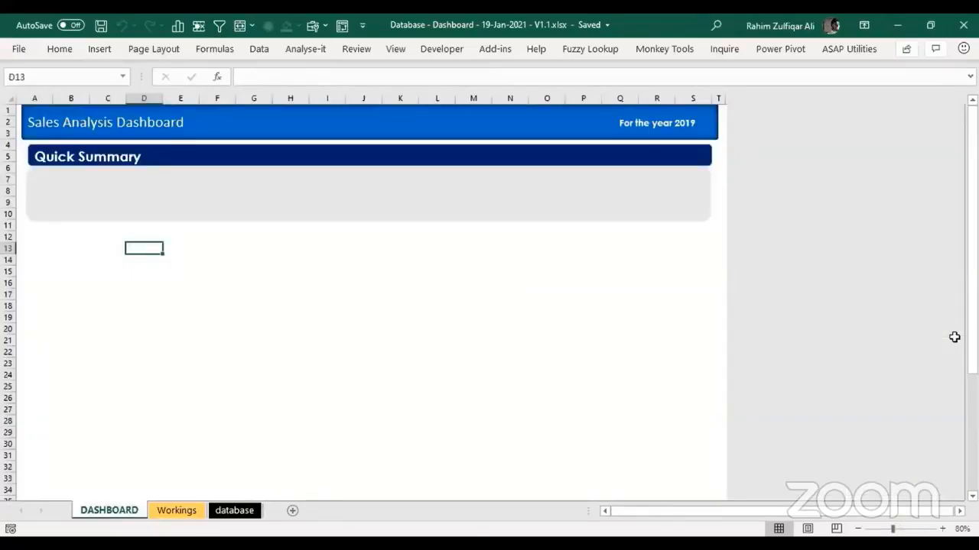
Step: Review the database sheet's headers up to Ship Country/Region and check how far down the records extend
key("ctrl+Page_Down")
key("ctrl+Page_Down")
key("Right")
key("Right")
key("Right")
key("Right")
key("Right")
key("Right")
key("Right")
key("Right")
key("Right")
key("Right")
key("Right")
key("Right")
key("Right")
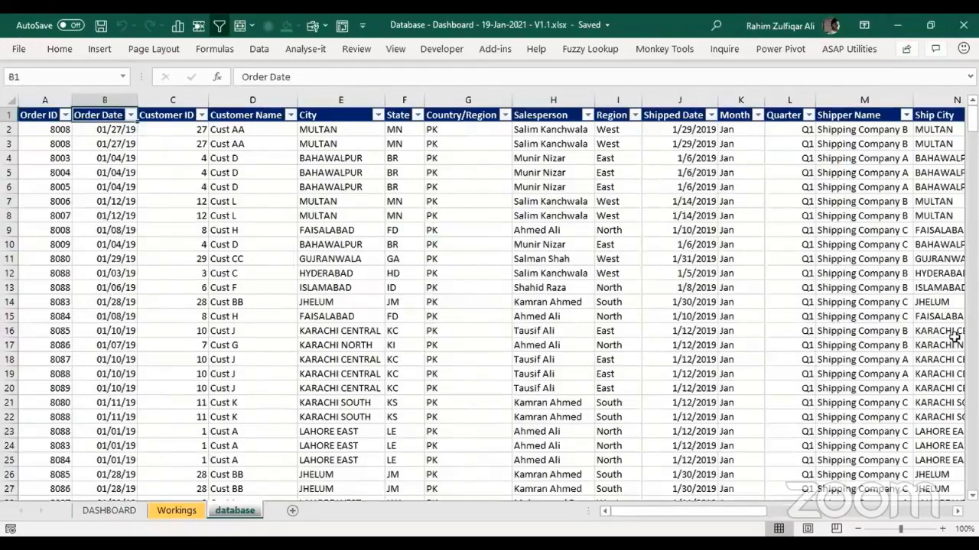
key("Right")
key("Right")
key("Right")
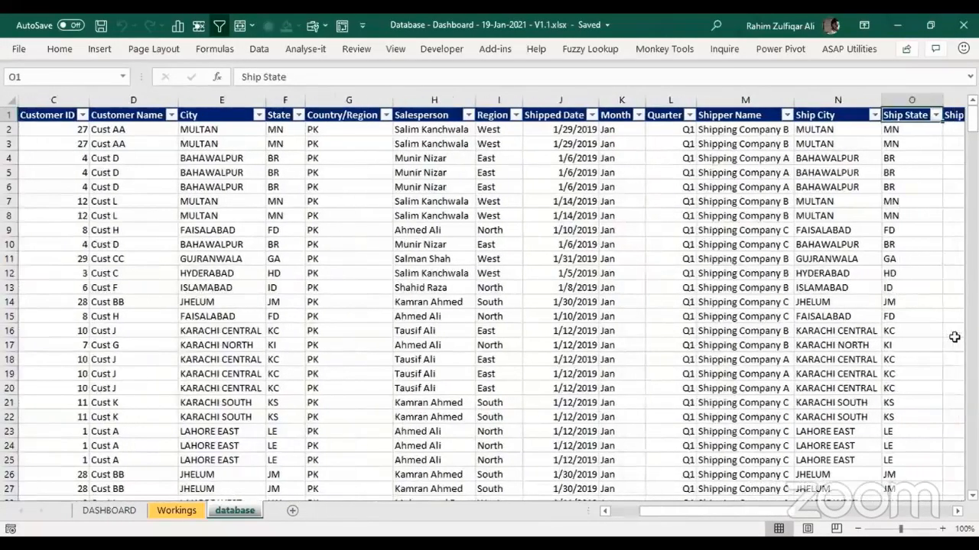
key("ctrl+Down")
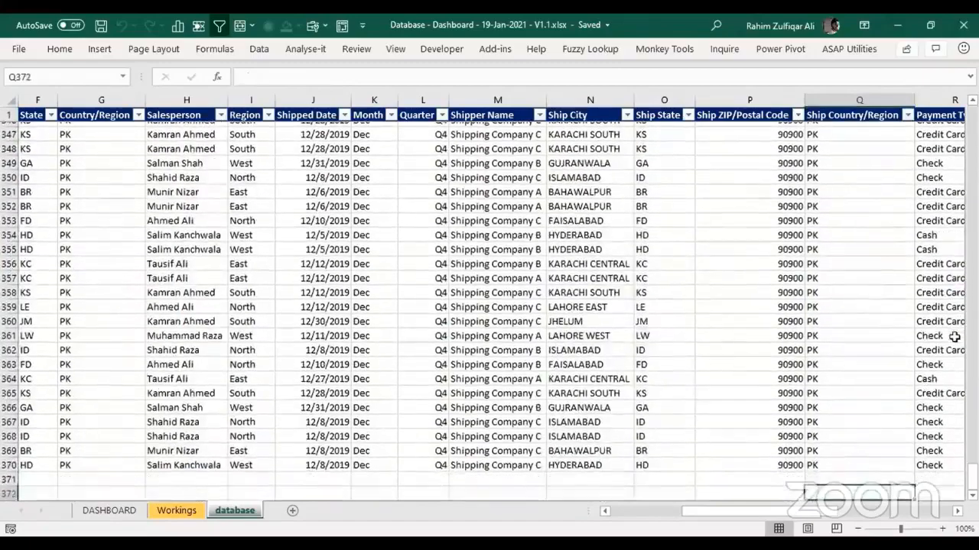
key("ctrl+Up")
key("Down")
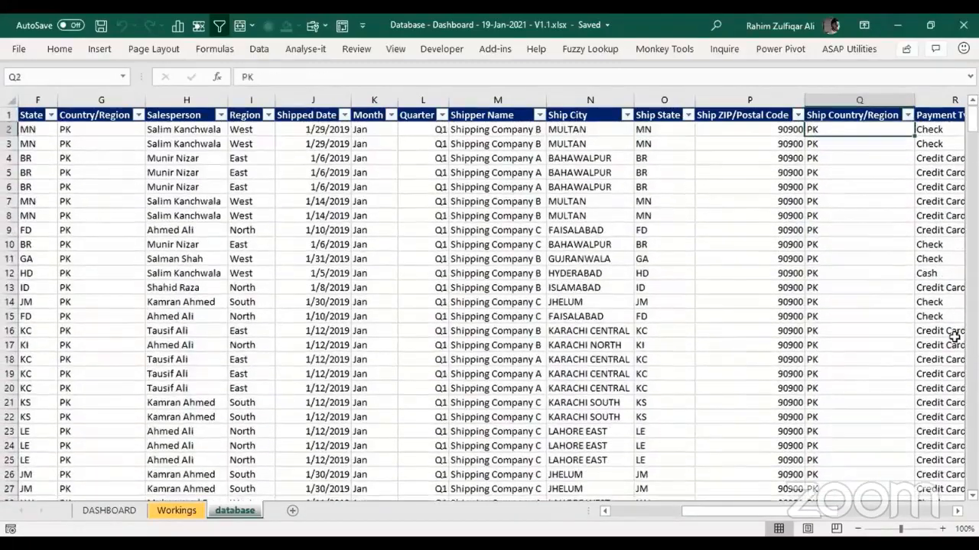
Step: Review the database's remaining columns from Payment Type through Shipping Fee and the area beyond the last column
key("Right")
key("Right")
key("Right")
key("Right")
key("Right")
key("Right")
key("Right")
key("Right")
key("Right")
key("Right")
key("Right")
key("Right")
key("Right")
key("Right")
key("Right")
key("Right")
key("Right")
key("Right")
key("Right")
key("Right")
key("Right")
key("Right")
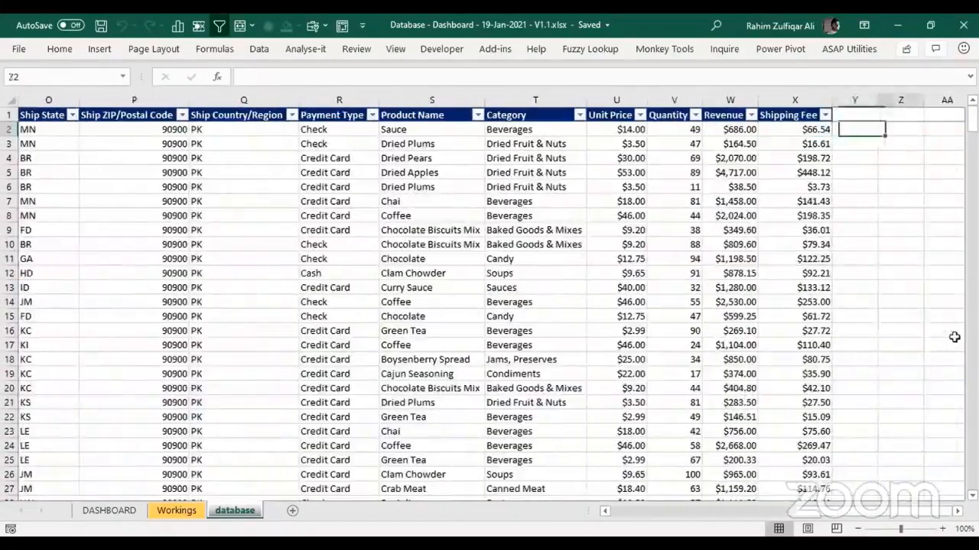
key("Left")
key("Left")
key("Left")
key("Left")
key("Left")
key("Left")
key("Left")
key("Left")
key("Left")
key("Left")
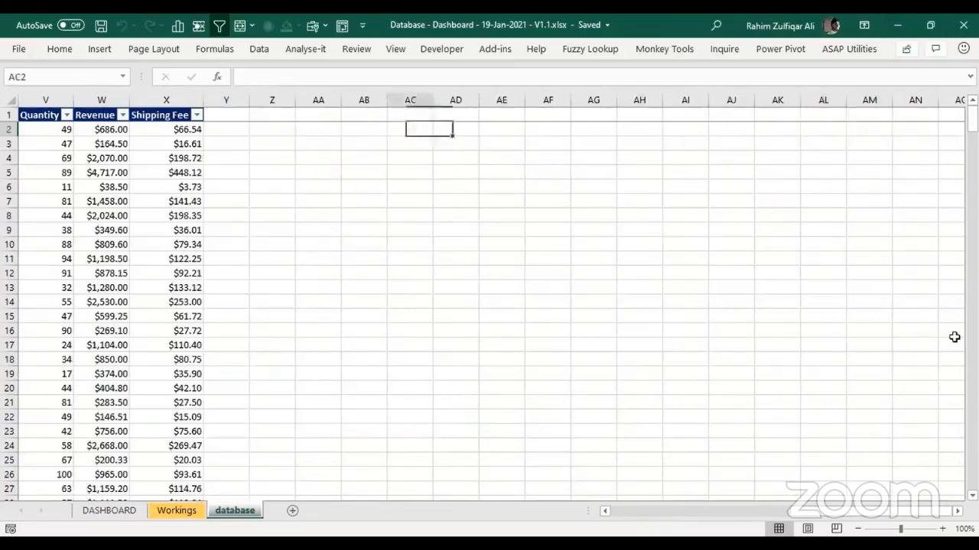
Step: Check the columns beyond Shipping Fee on the database sheet and return to the first record's Order ID in cell A2
key("Right")
key("Right")
key("Right")
key("Right")
key("Right")
key("Right")
key("Right")
key("Right")
key("Right")
key("Right")
key("Right")
key("Right")
key("Right")
key("Right")
key("Right")
key("Right")
key("Right")
key("Right")
key("Right")
key("Left")
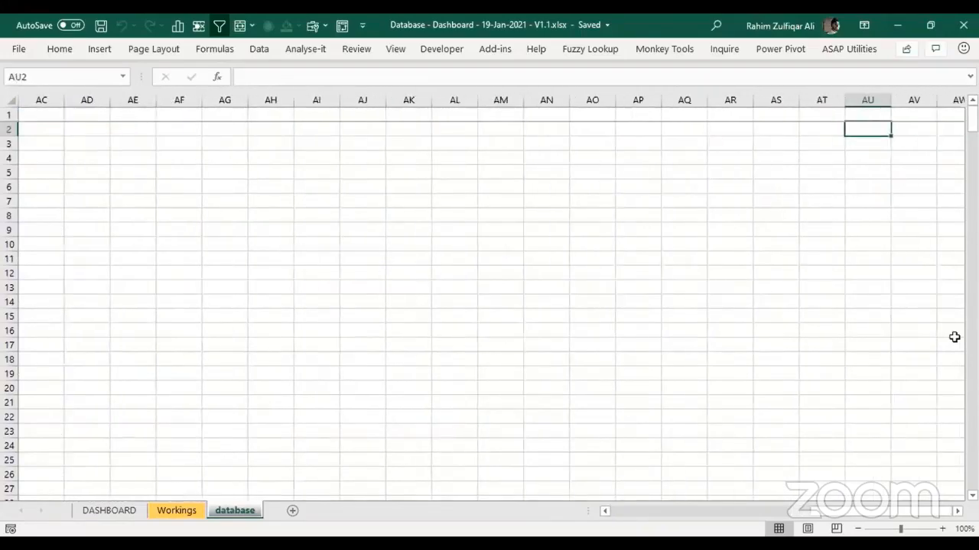
key("Left")
key("Left")
key("Left")
key("Left")
key("Left")
key("Left")
key("Left")
key("Left")
key("Left")
key("Left")
key("Left")
key("Left")
key("Left")
key("Left")
key("Left")
key("Left")
key("Left")
key("Left")
key("Left")
key("Left")
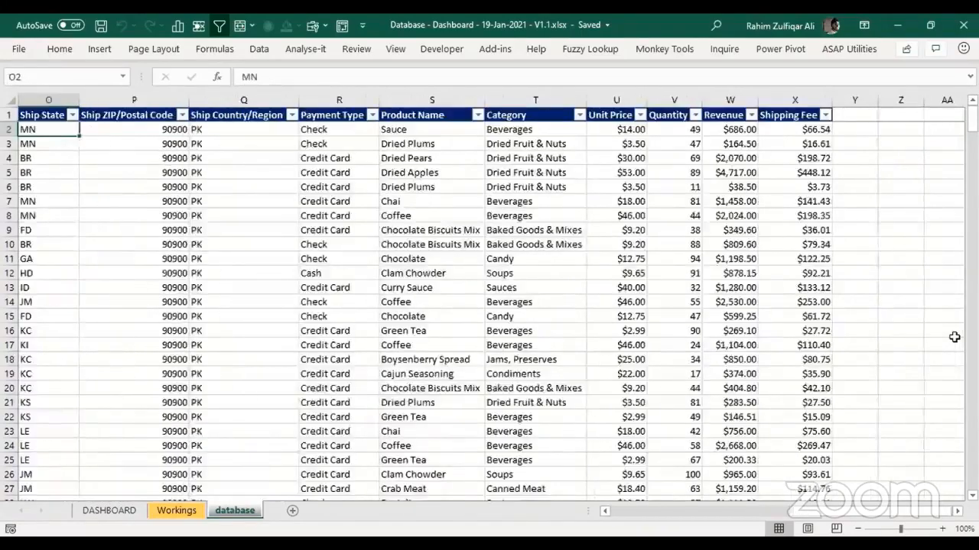
key("Left")
key("Left")
key("Left")
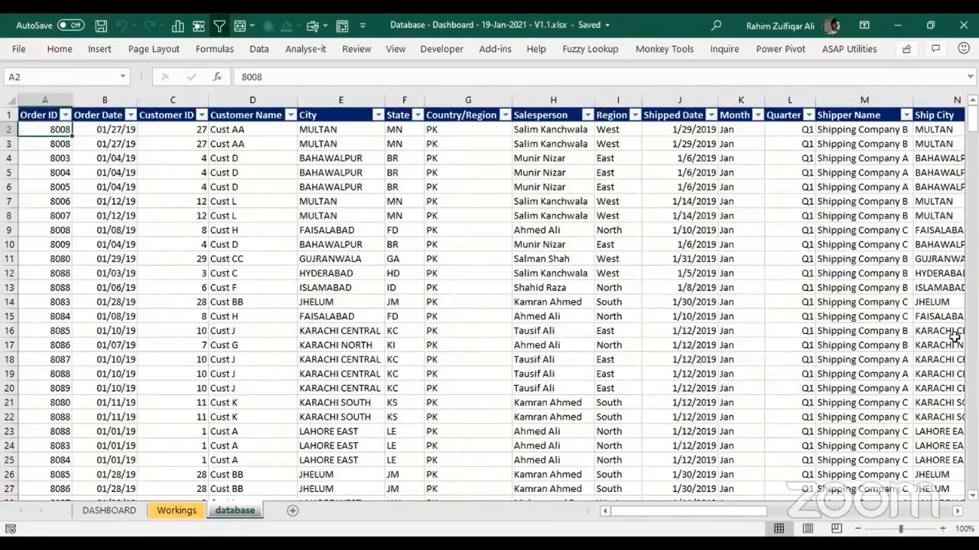
Step: Go to the DASHBOARD sheet and look over the area around and below the Quick Summary section
key("ctrl+Page_Up")
key("ctrl+Page_Up")
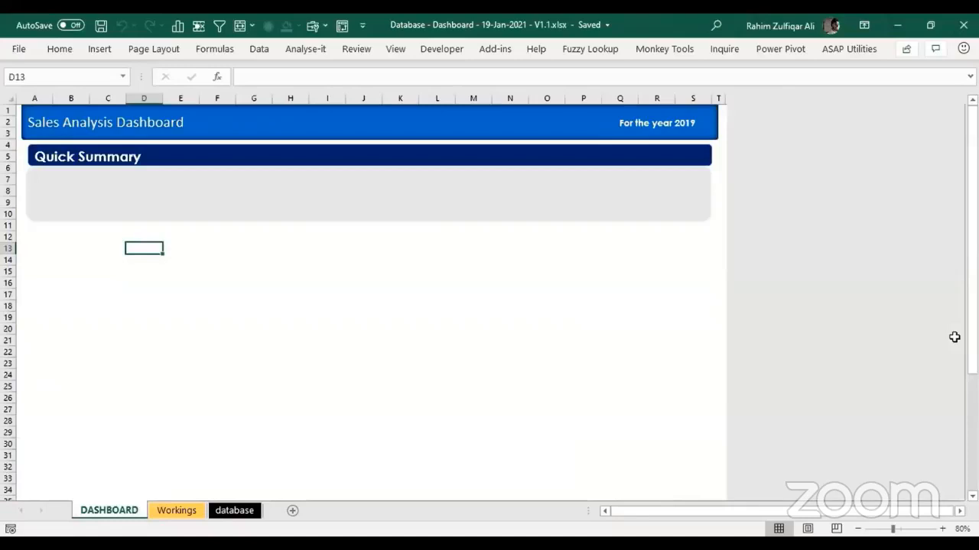
key("Up")
key("Up")
key("Up")
key("Up")
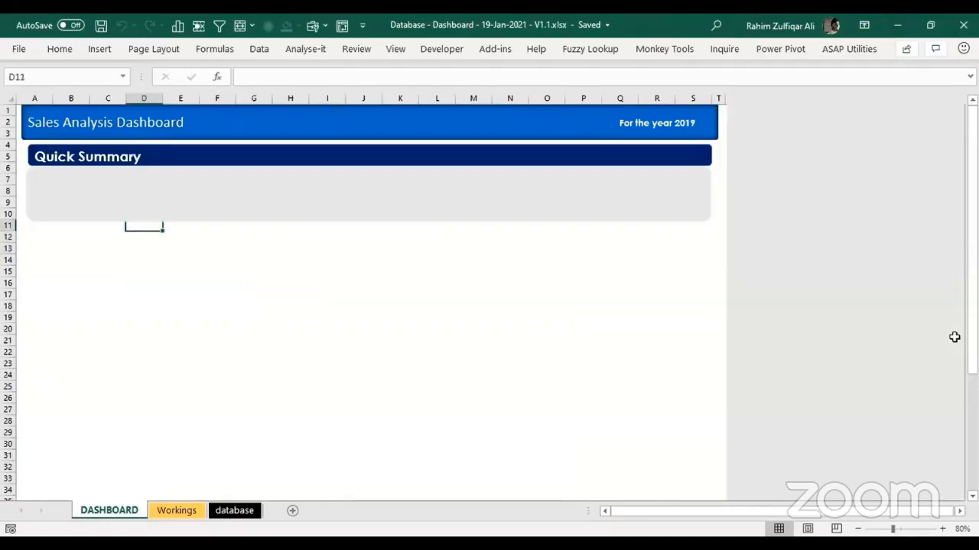
key("Down")
key("Down")
key("Down")
key("Down")
key("Down")
key("Down")
key("Down")
key("Down")
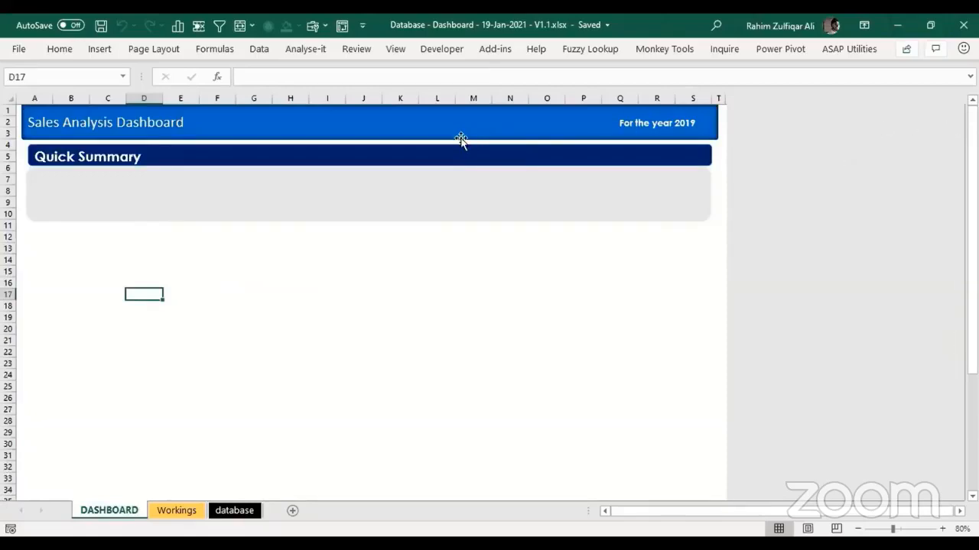
Step: Inspect the dashboard's year text box, the Quick Summary heading bar and the grey panel beneath it
left_click(642, 125)
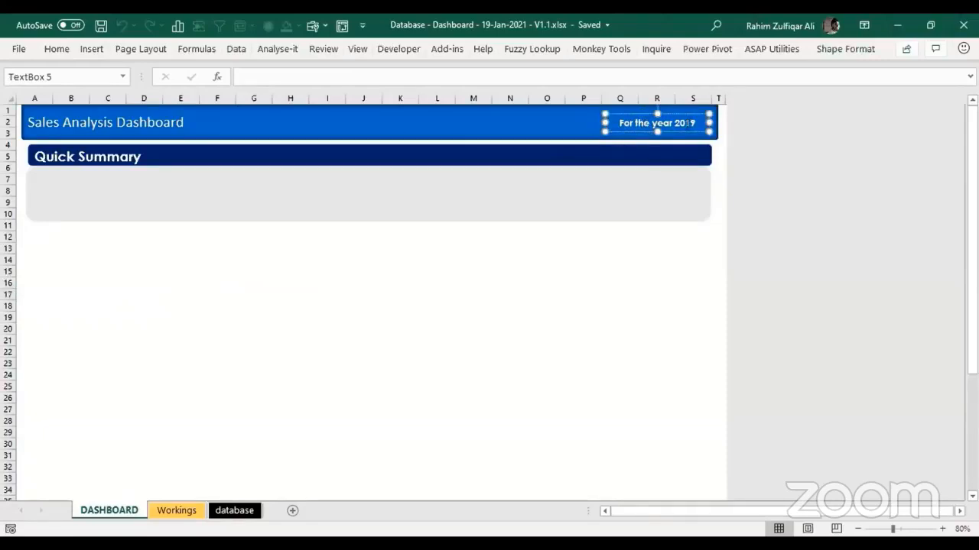
left_click(561, 262)
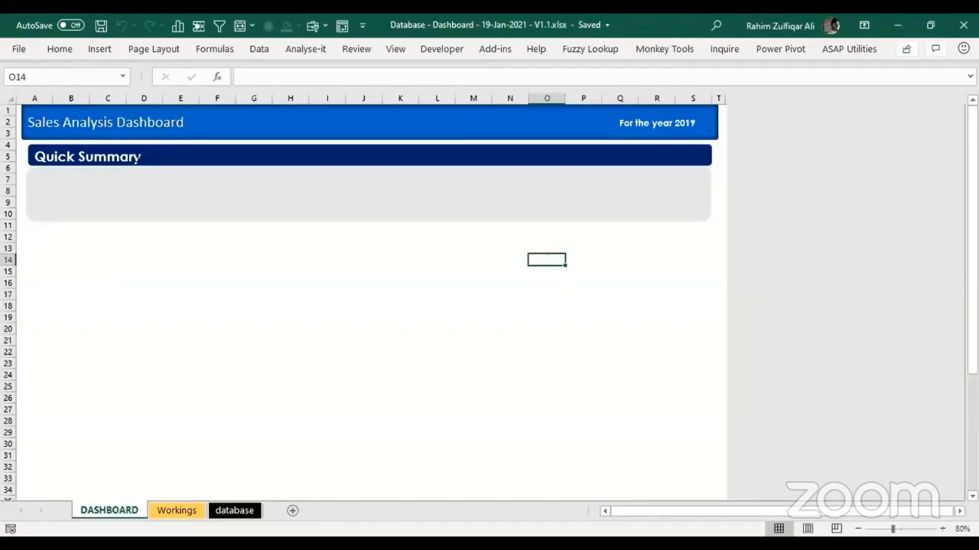
left_click(140, 159)
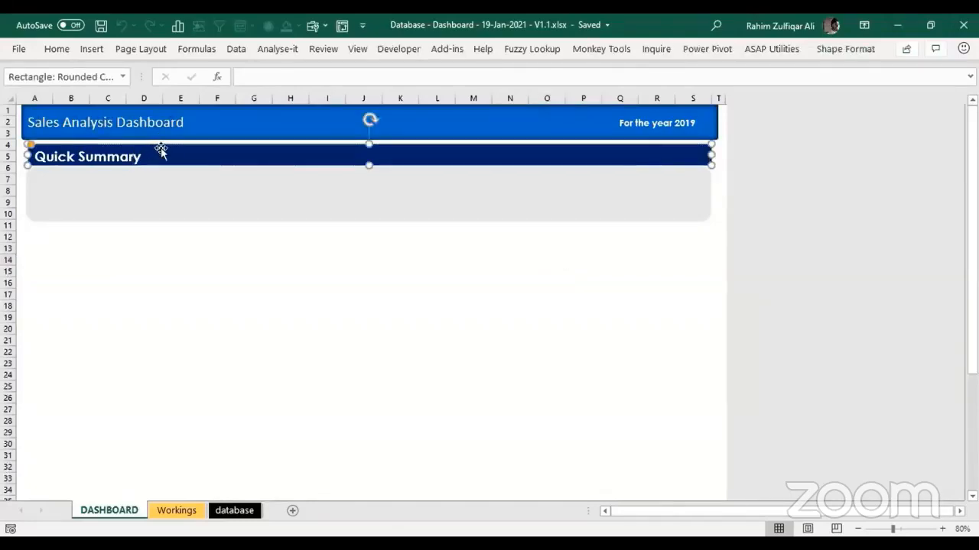
left_click(171, 204)
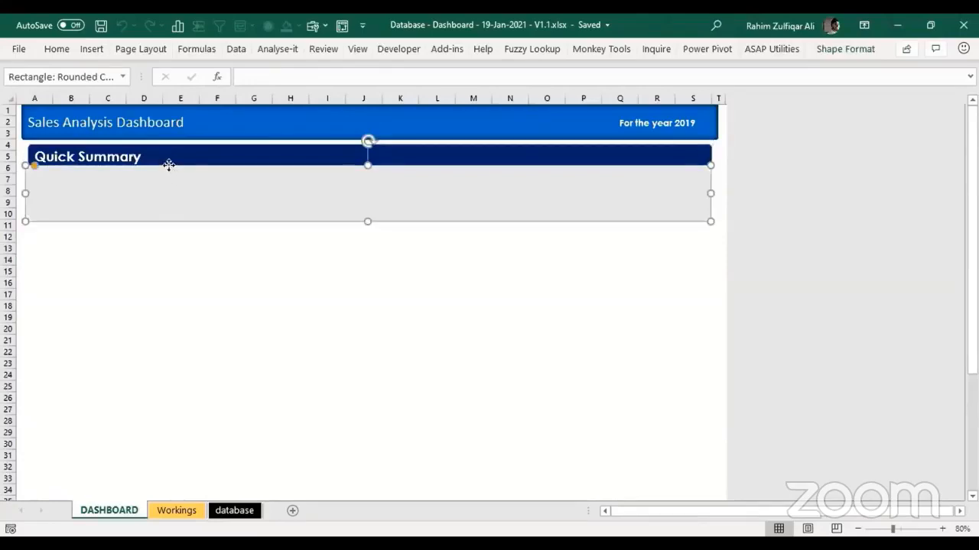
left_click(174, 160)
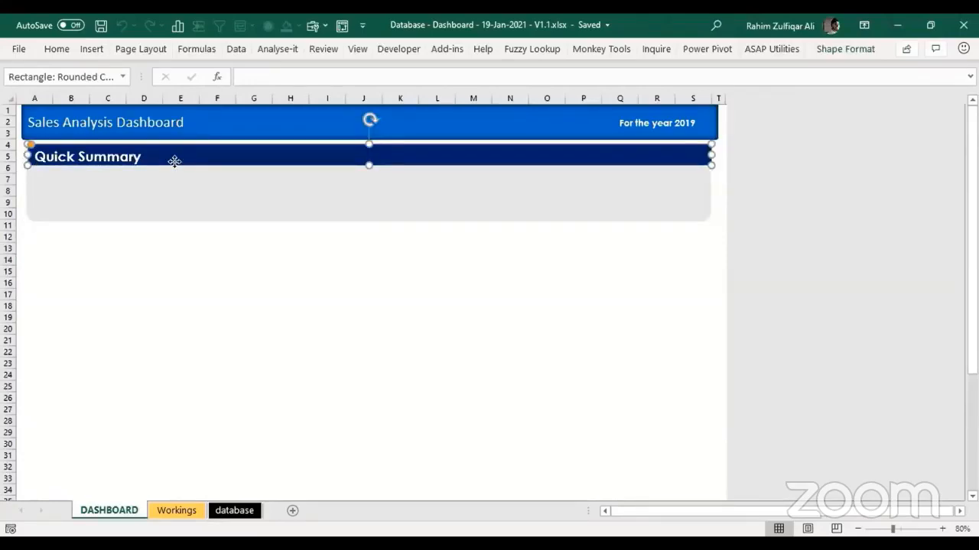
left_click(173, 195)
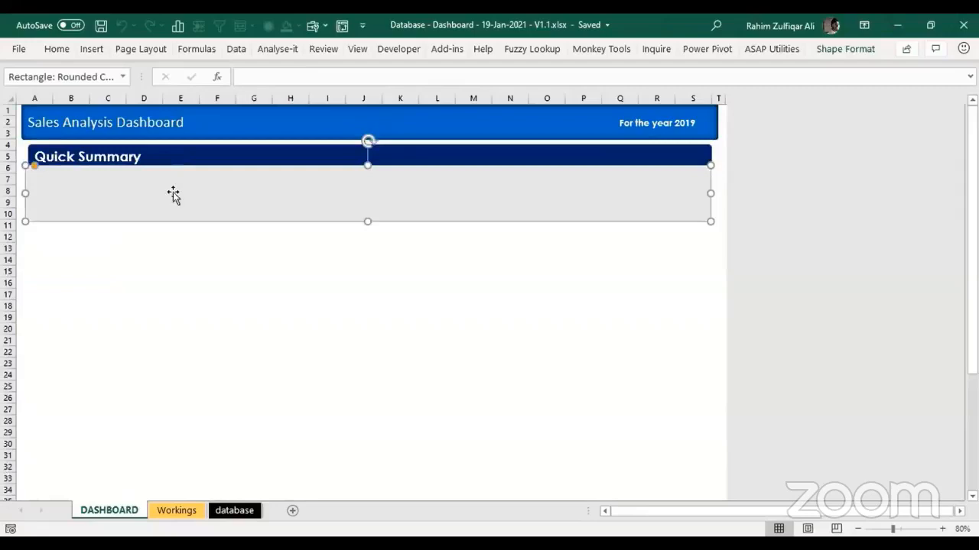
left_click(214, 282)
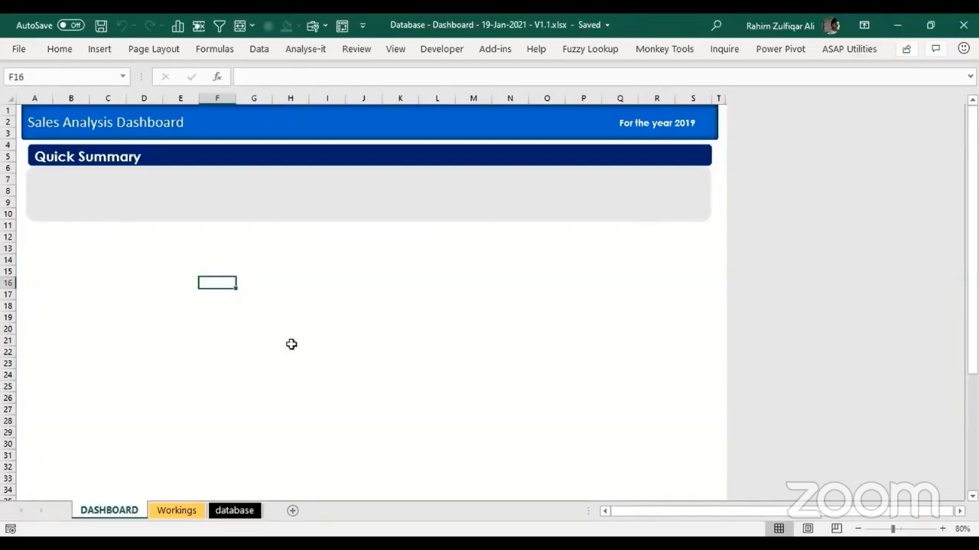
Step: Create a PivotTable on a new sheet from all records in the database sheet, starting at cell A1
left_click(238, 510)
left_click(174, 203)
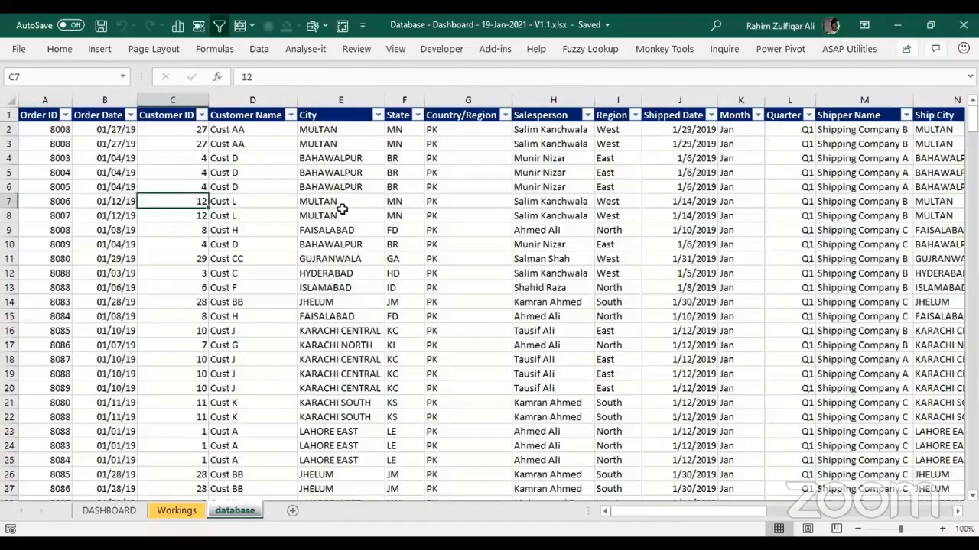
key("ctrl+Home")
key("ctrl+shift+End")
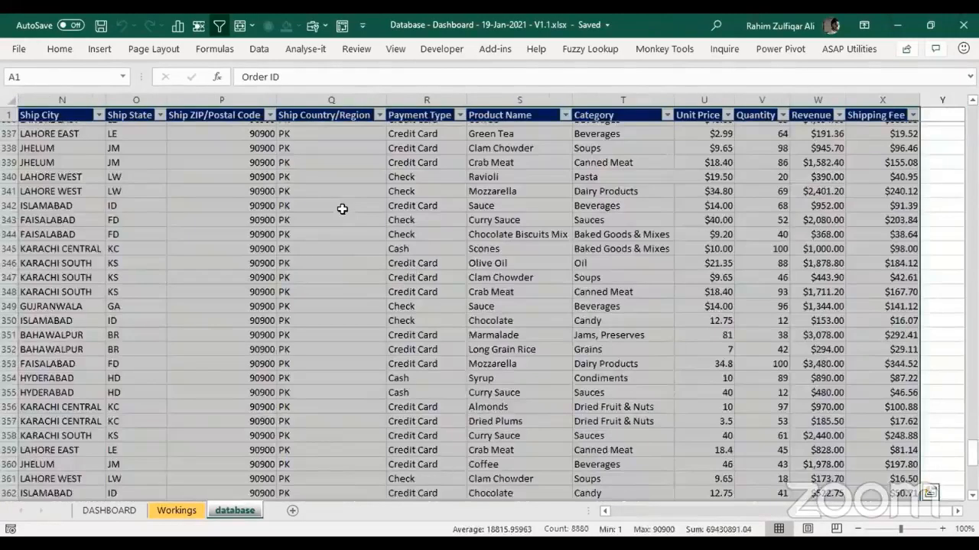
key("alt+d")
key("p")
key("f")
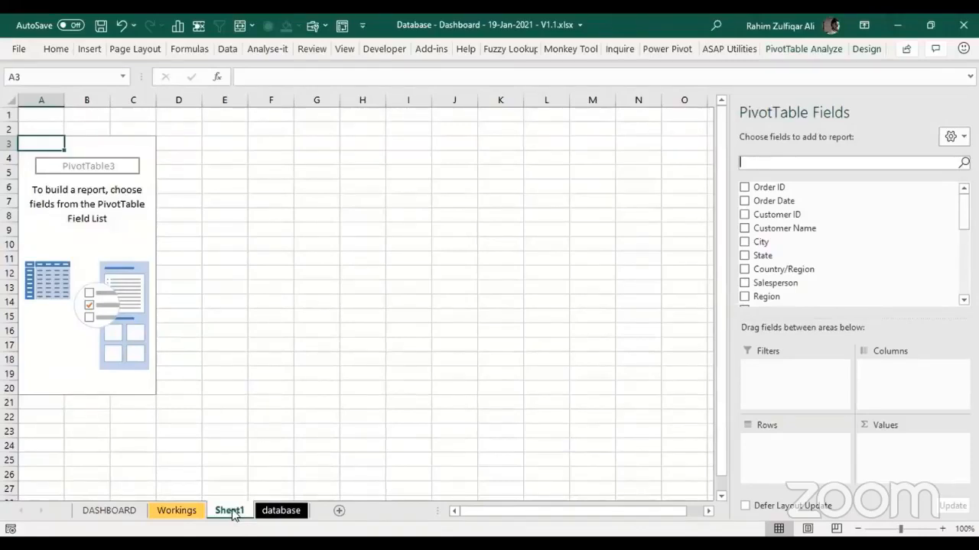
Step: Rename the new PivotTable sheet as Sales Trend
double_click(231, 511)
type("Sales")
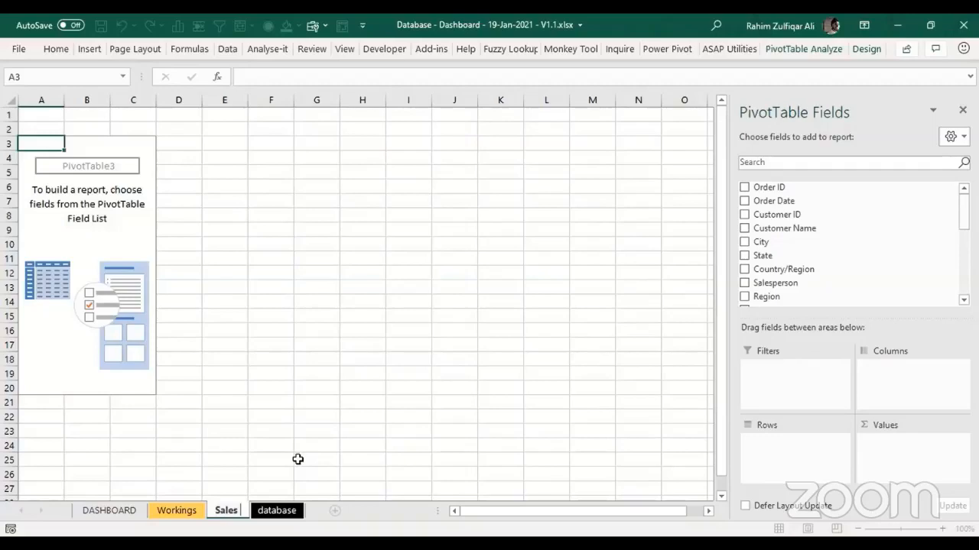
type("Trend")
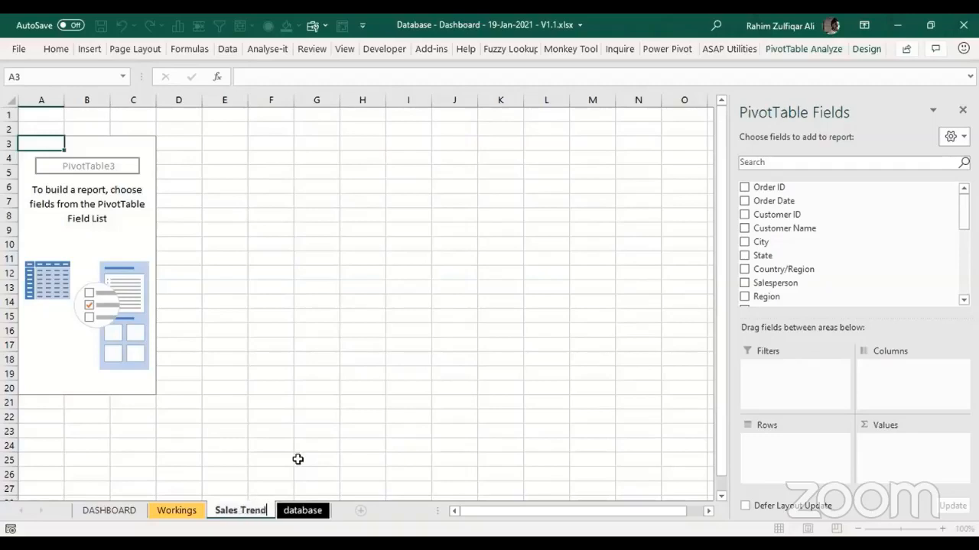
key("Return")
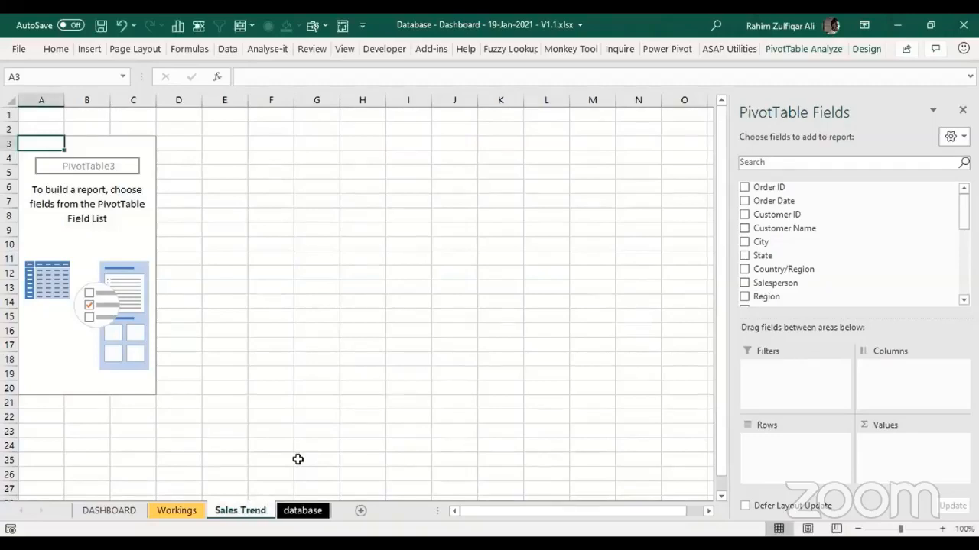
Step: Lay out the PivotTable with Region as the filter, Order Date in the rows and the sum of Revenue as values
left_click_drag(800, 297, 796, 369)
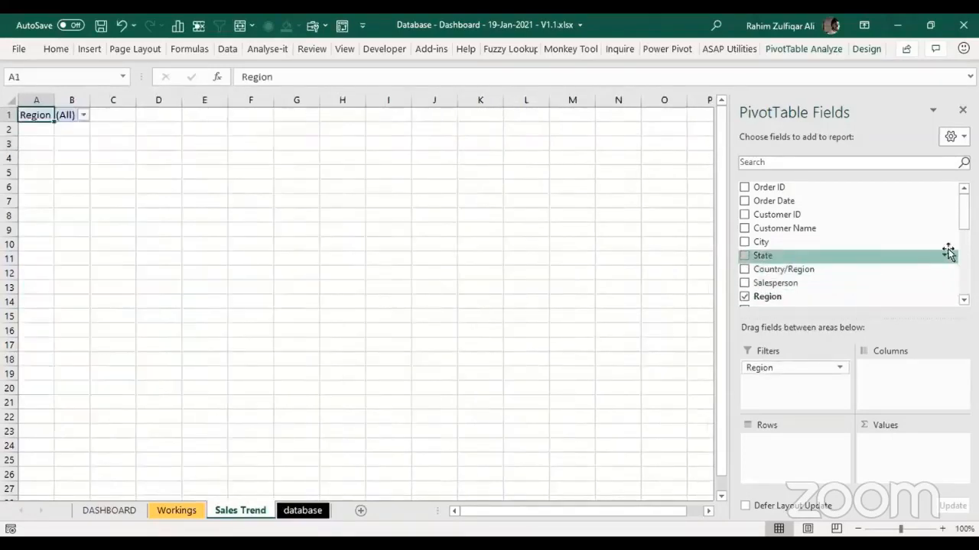
left_click_drag(965, 222, 974, 186)
left_click_drag(795, 199, 787, 447)
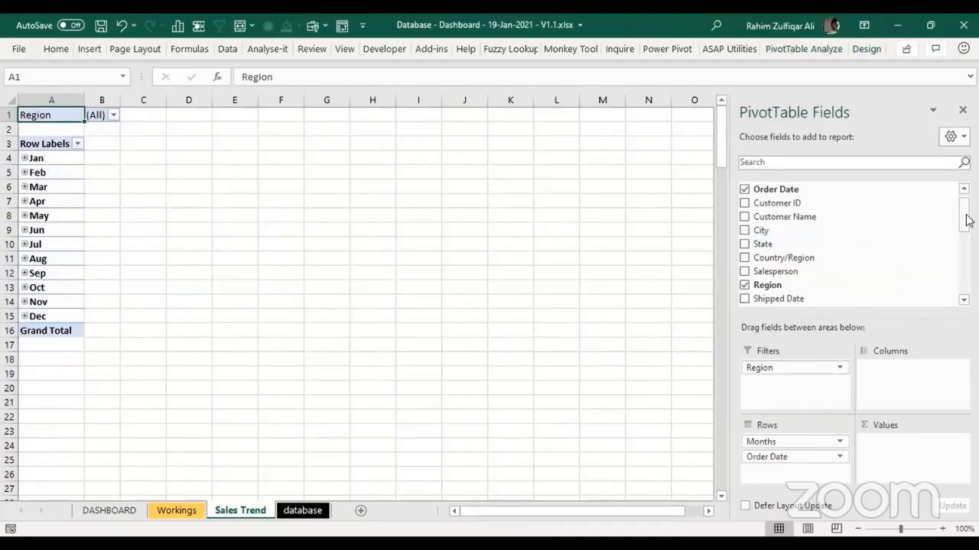
left_click_drag(965, 220, 967, 268)
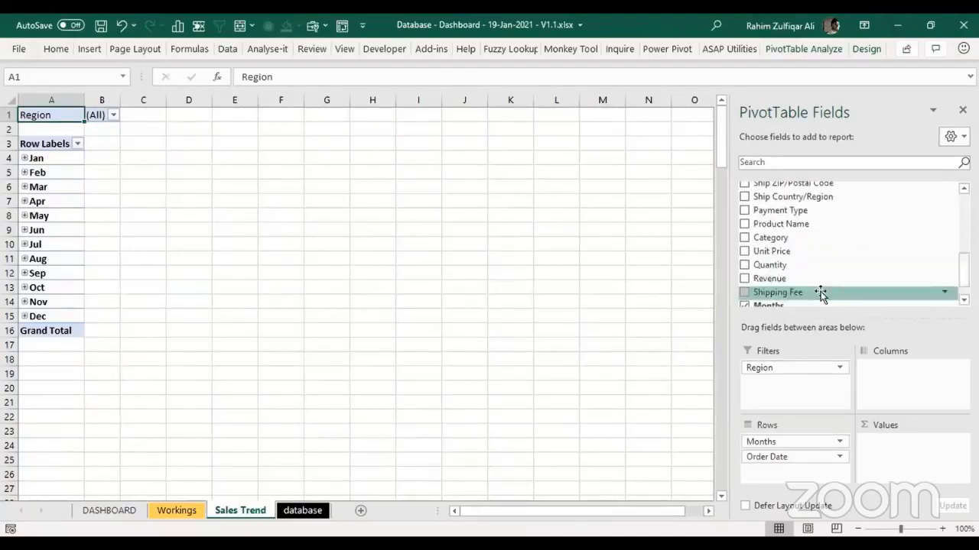
left_click_drag(821, 280, 898, 450)
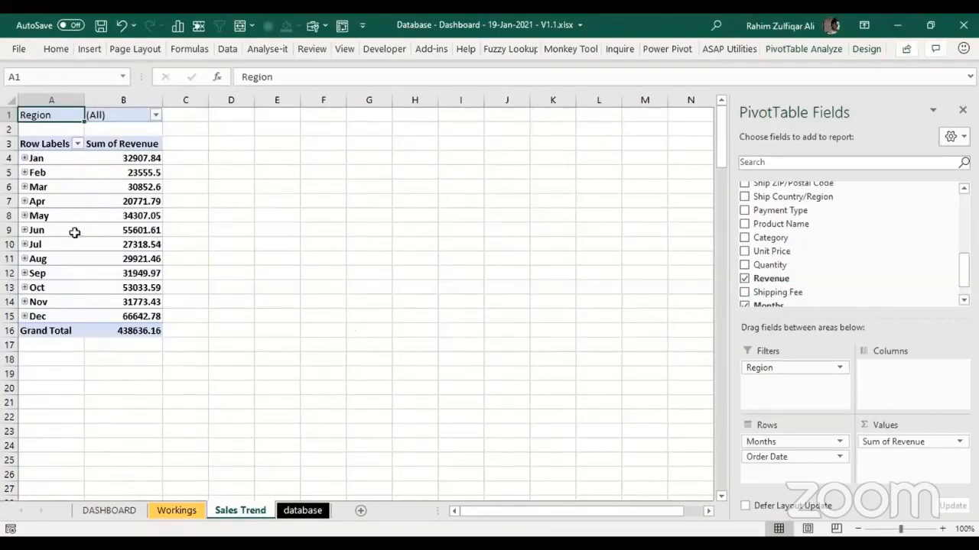
Step: Ungroup the PivotTable's order dates and regroup them by Months and Years
right_click(43, 217)
left_click(85, 393)
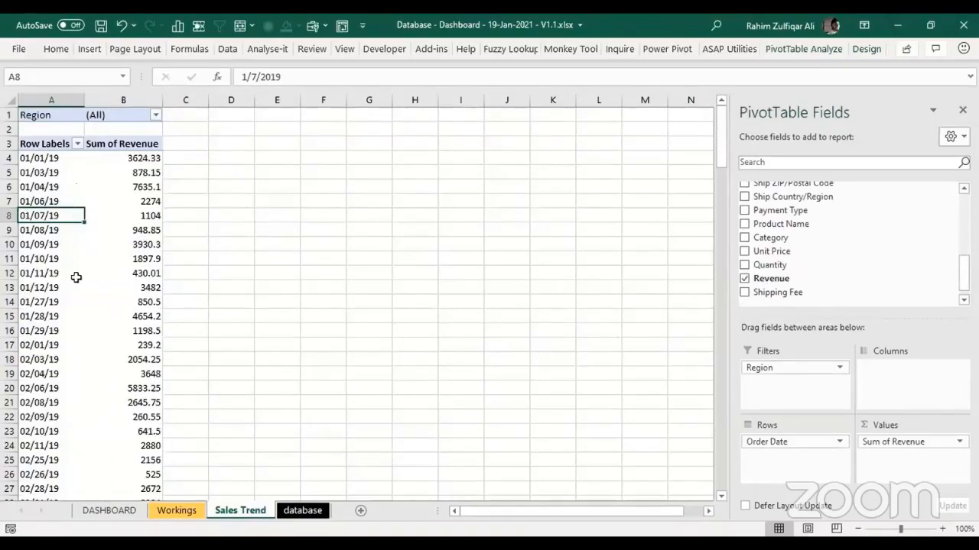
right_click(54, 200)
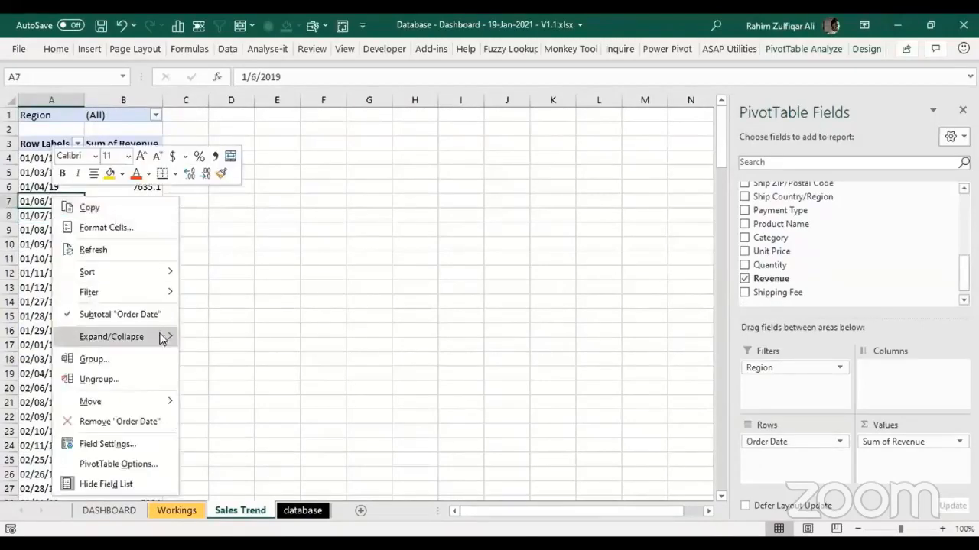
left_click(106, 359)
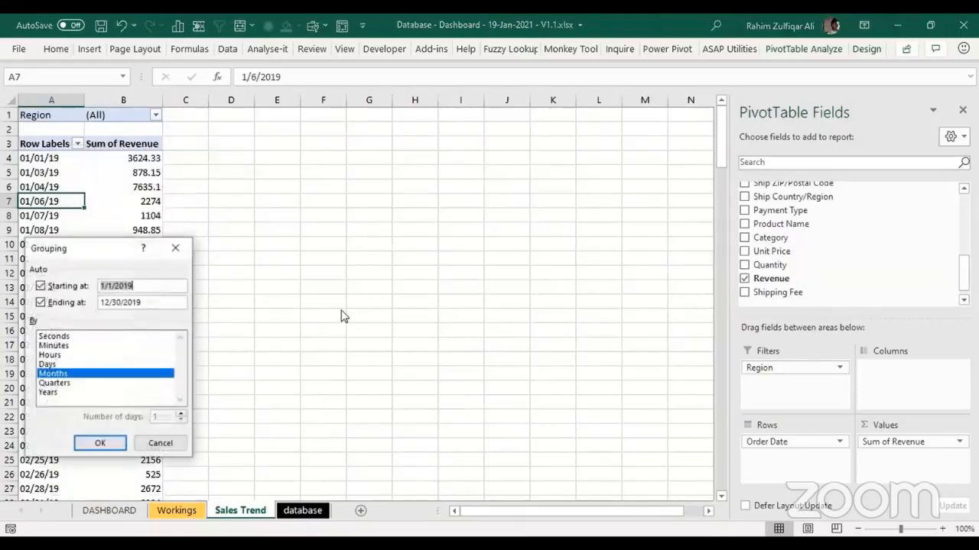
left_click(65, 393)
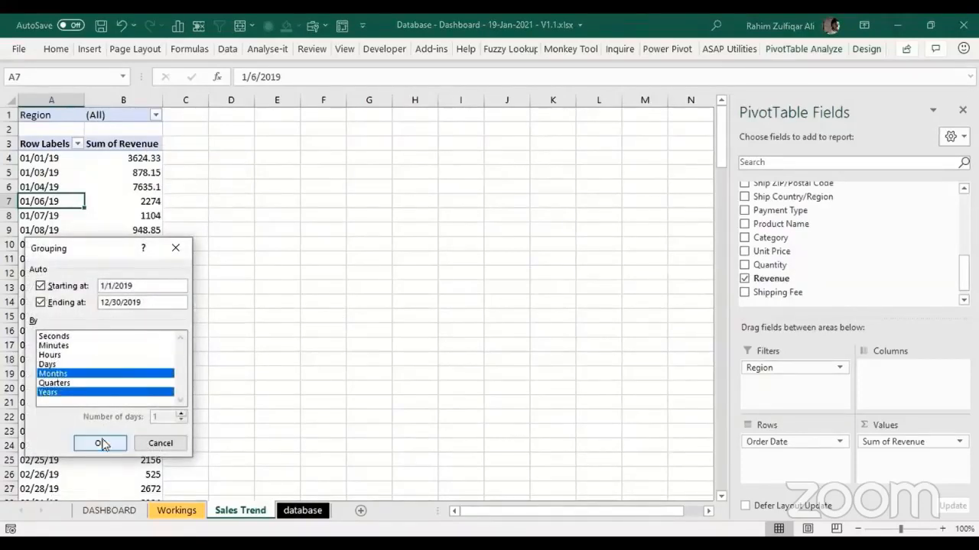
left_click(102, 445)
Step: Format the PivotTable's revenue values in B4:B17 with the comma style and no decimal places
left_click(124, 189)
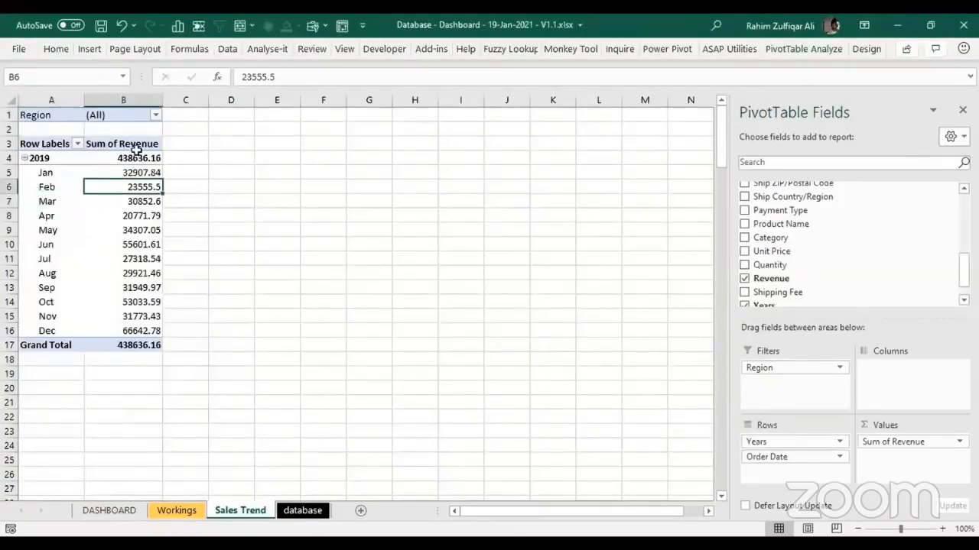
left_click_drag(133, 157, 139, 344)
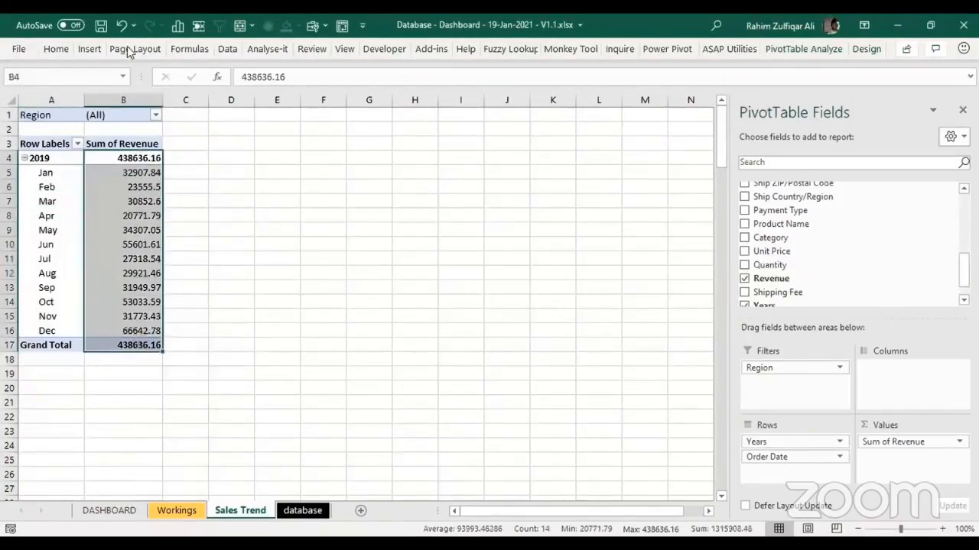
left_click(64, 50)
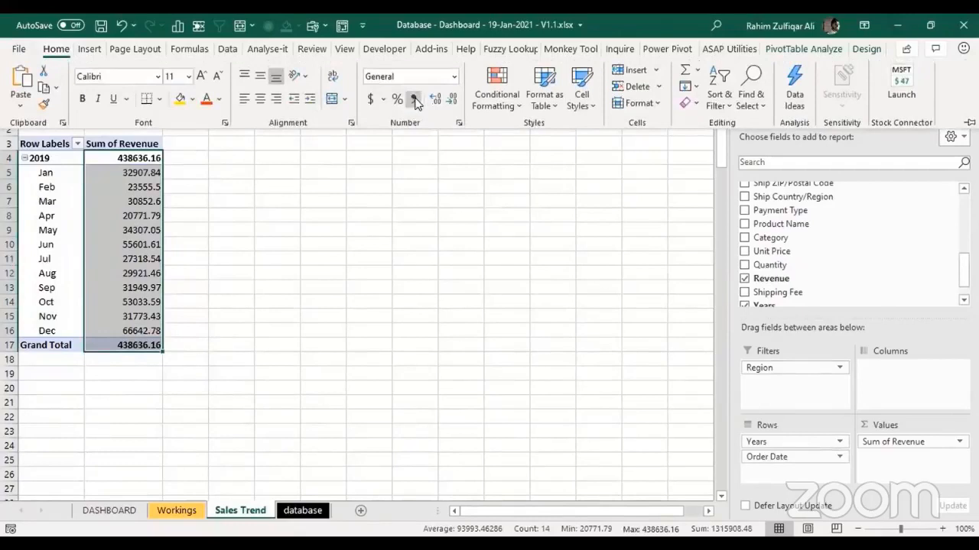
left_click(413, 99)
left_click(455, 102)
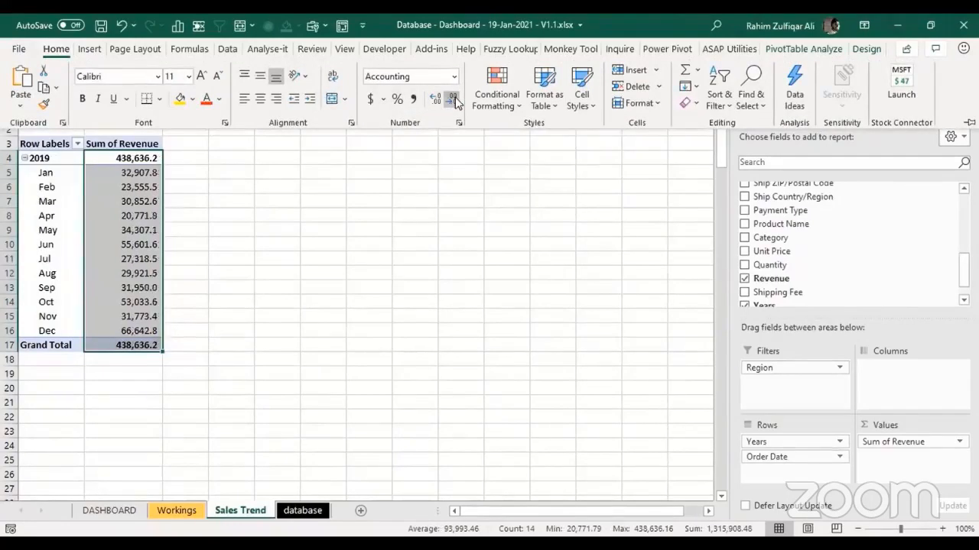
left_click(455, 102)
left_click(143, 187)
left_click(145, 174)
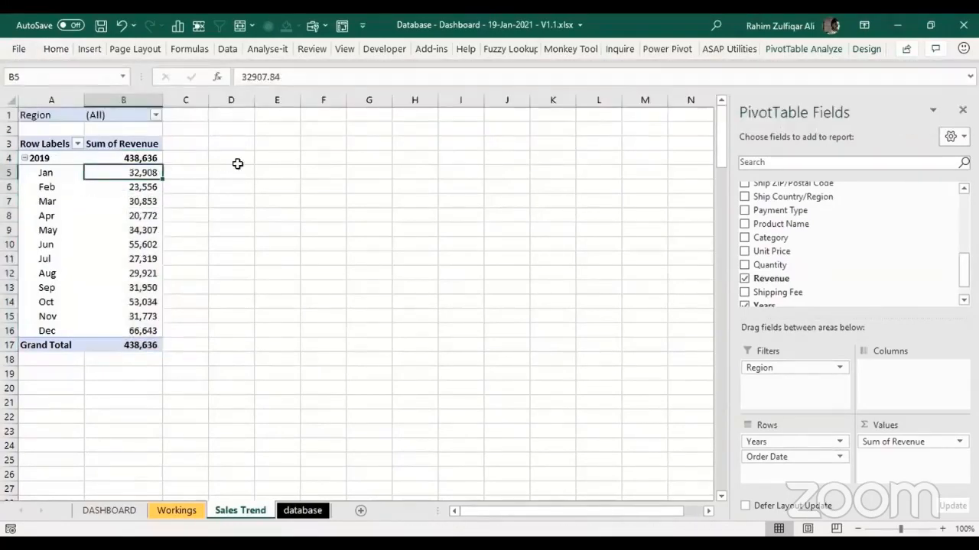
Step: Insert a PivotChart from the monthly revenue figures in A3:B16, leaving out the Grand Total row
left_click_drag(46, 145, 118, 332)
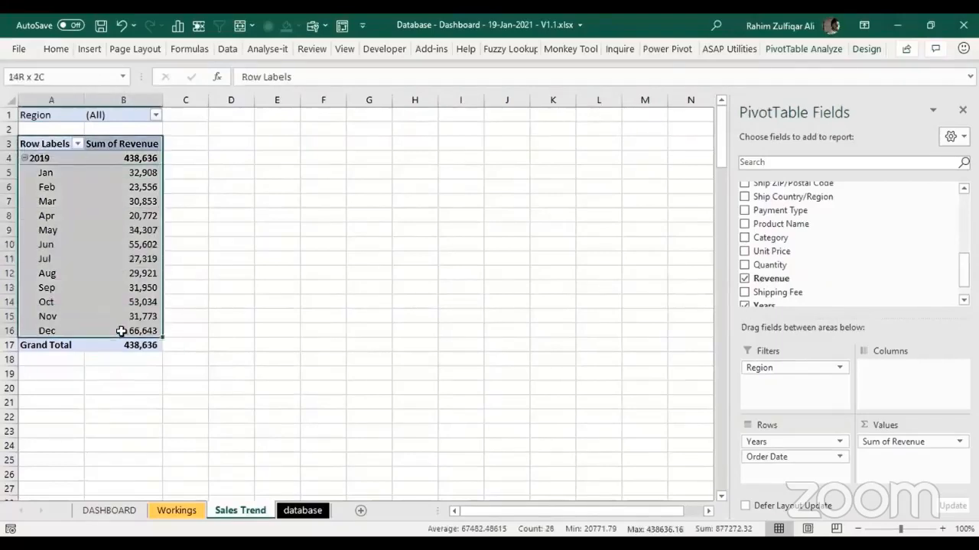
left_click(88, 51)
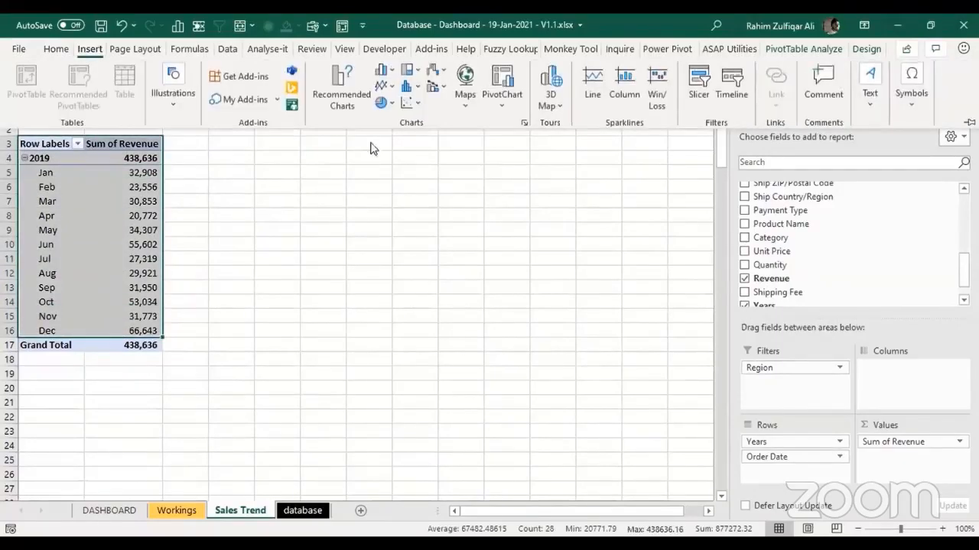
left_click(390, 94)
left_click(393, 135)
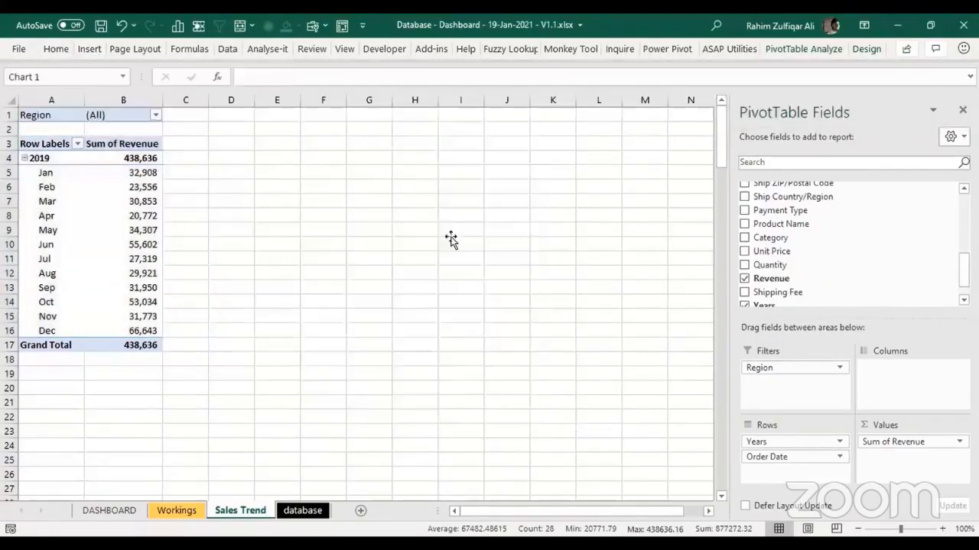
Step: Place the PivotChart beside the PivotTable, close the field list and enlarge the chart to about columns D–L, rows 3–18
left_click_drag(441, 161, 428, 145)
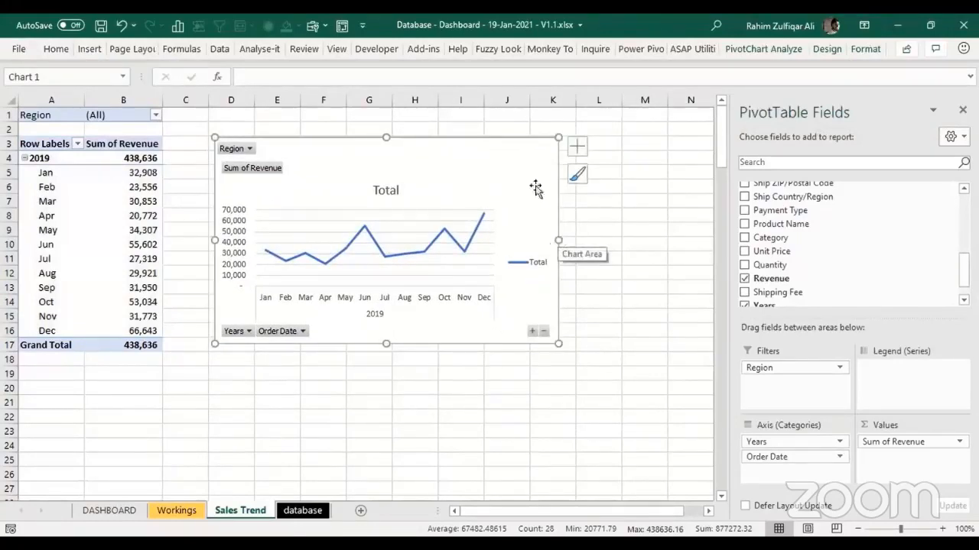
left_click(963, 110)
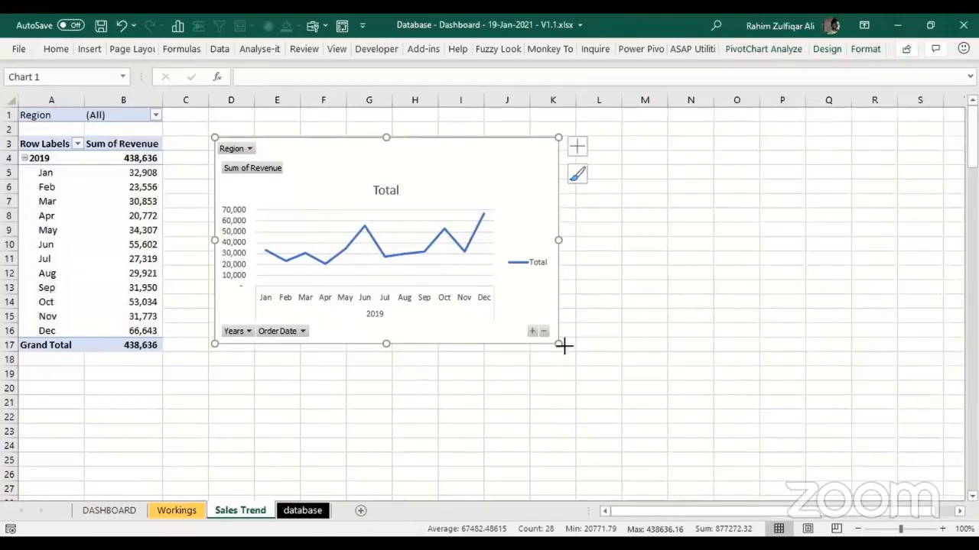
left_click_drag(563, 346, 630, 372)
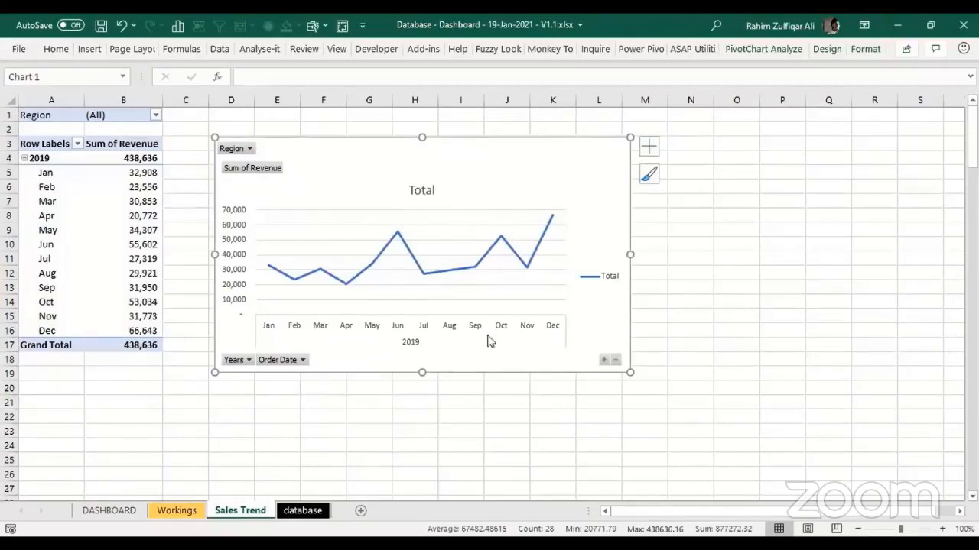
Step: Hide all field buttons on the PivotChart and remove its legend
right_click(257, 170)
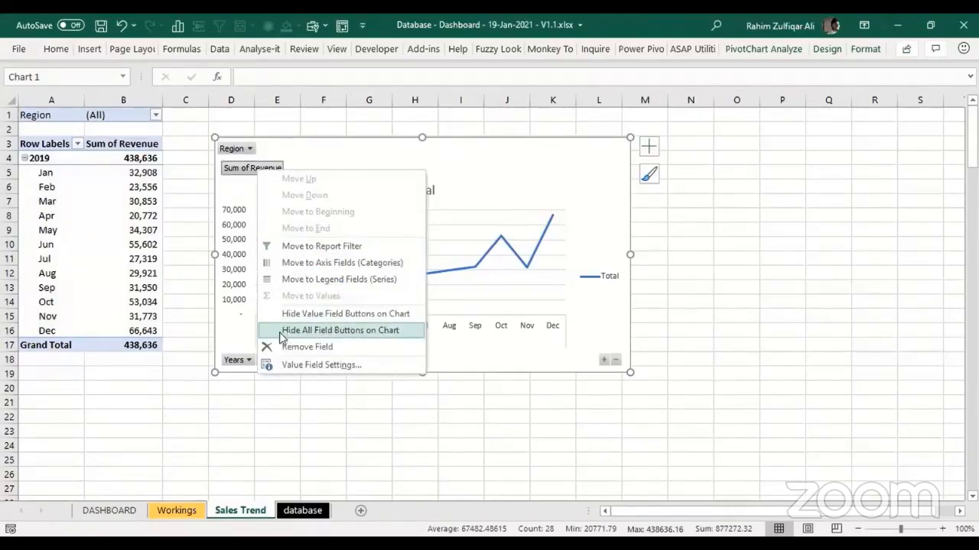
left_click(368, 337)
left_click(597, 277)
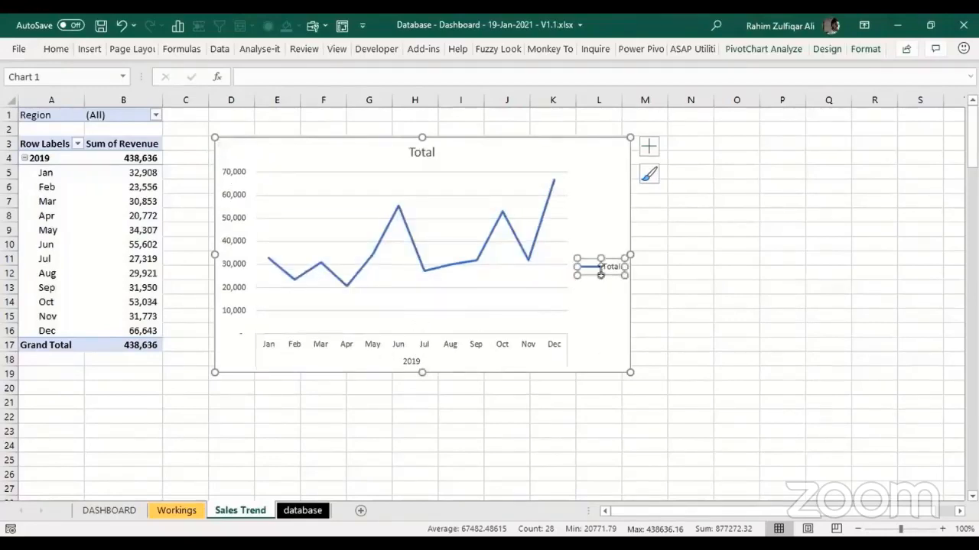
key("Delete")
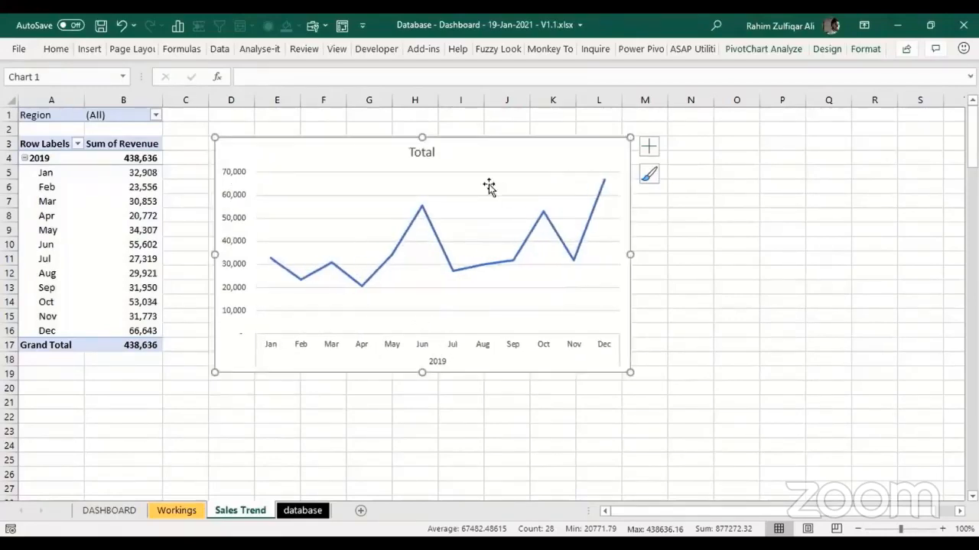
Step: Change the chart title to "Sales Trend Monthwise"
left_click(428, 155)
double_click(428, 154)
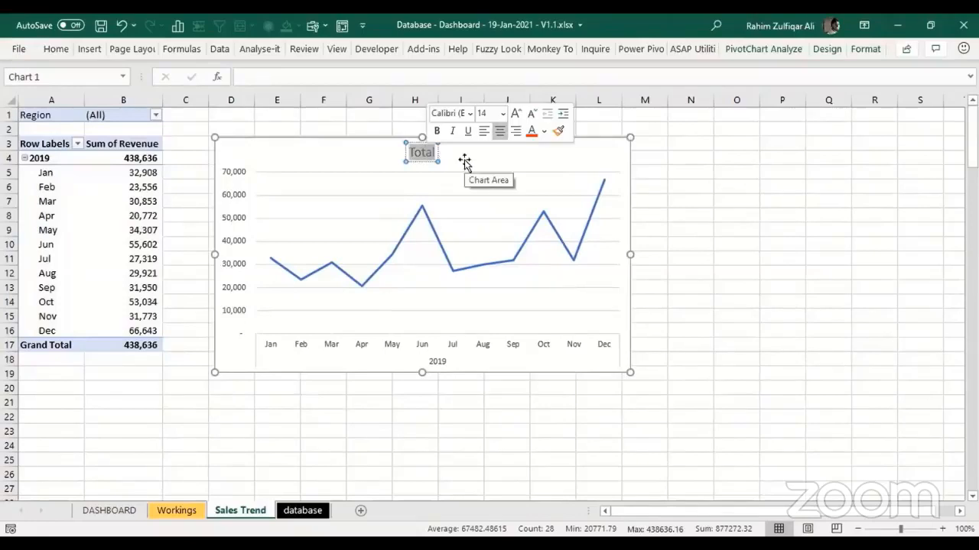
type("Sale")
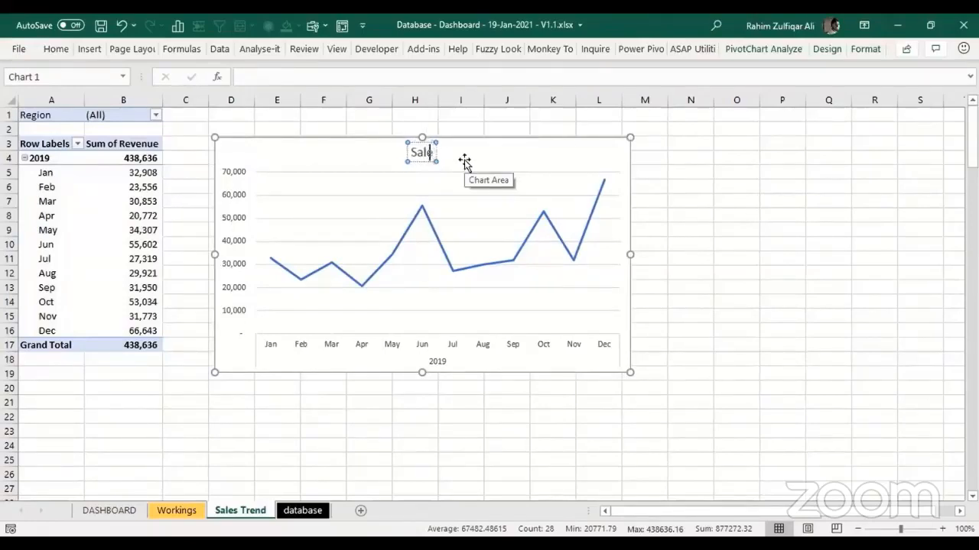
type("s Trend MOn")
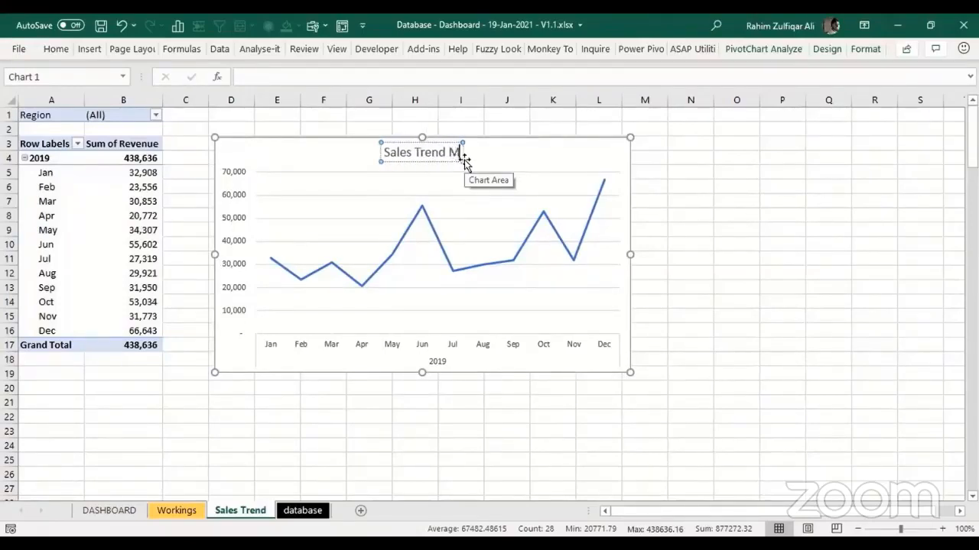
key("BackSpace")
key("BackSpace")
type("onthwise")
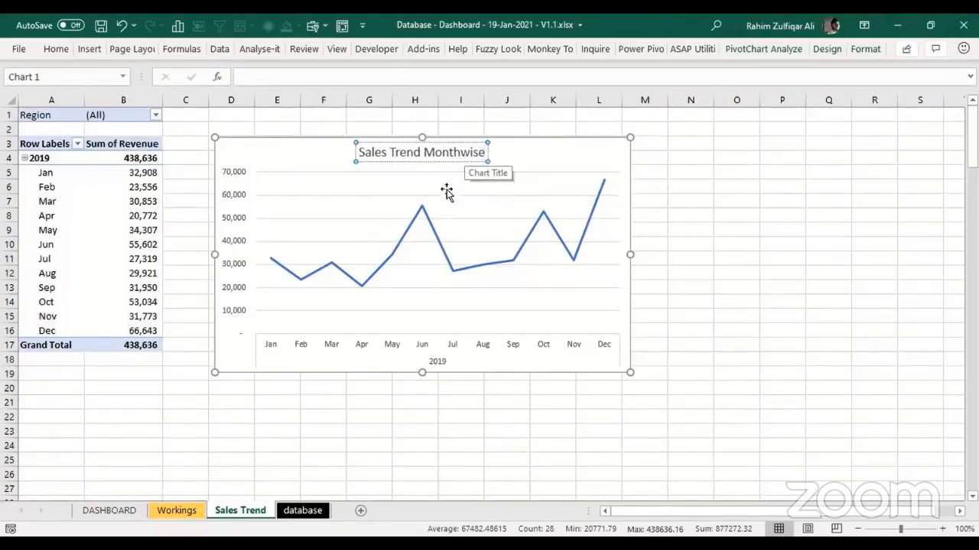
Step: Add data labels to the revenue line and position them above the points
left_click(422, 206)
right_click(425, 213)
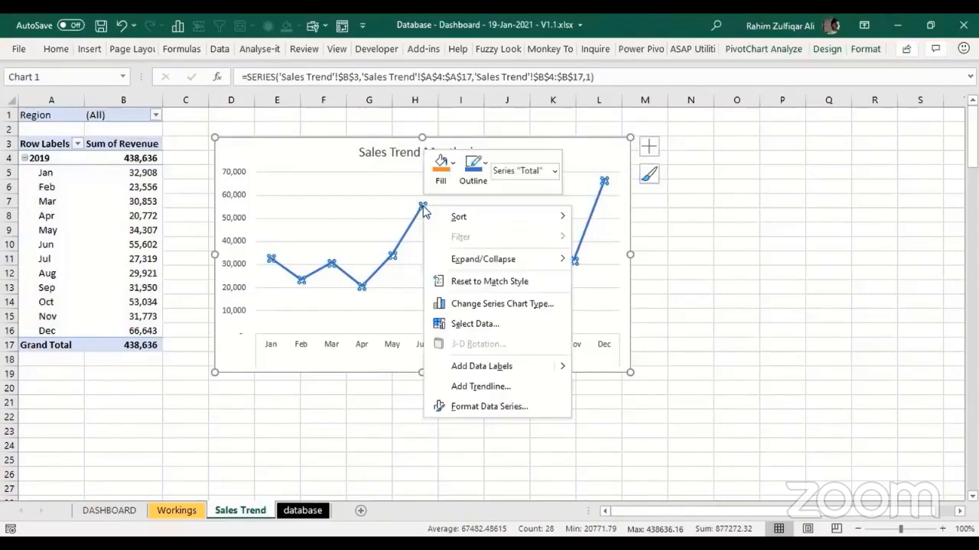
left_click(496, 370)
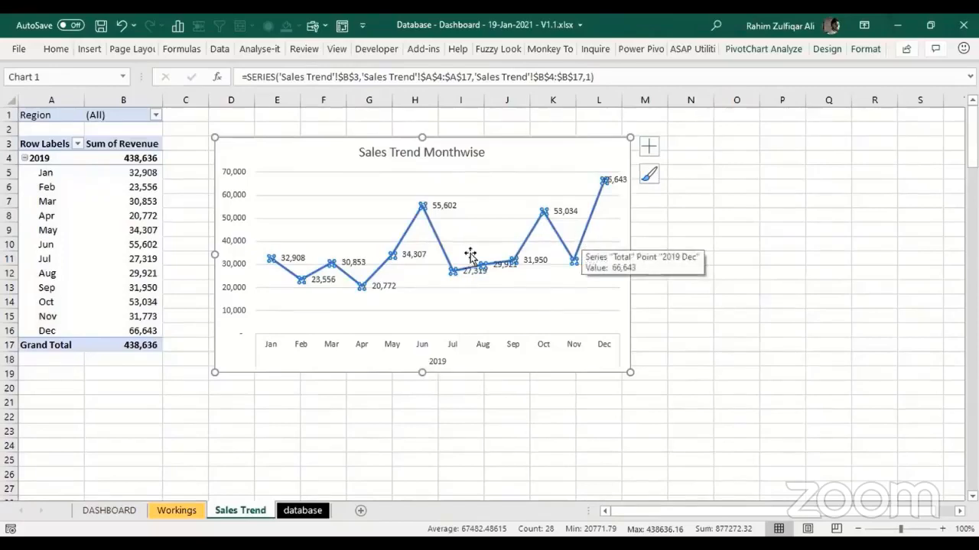
left_click(648, 146)
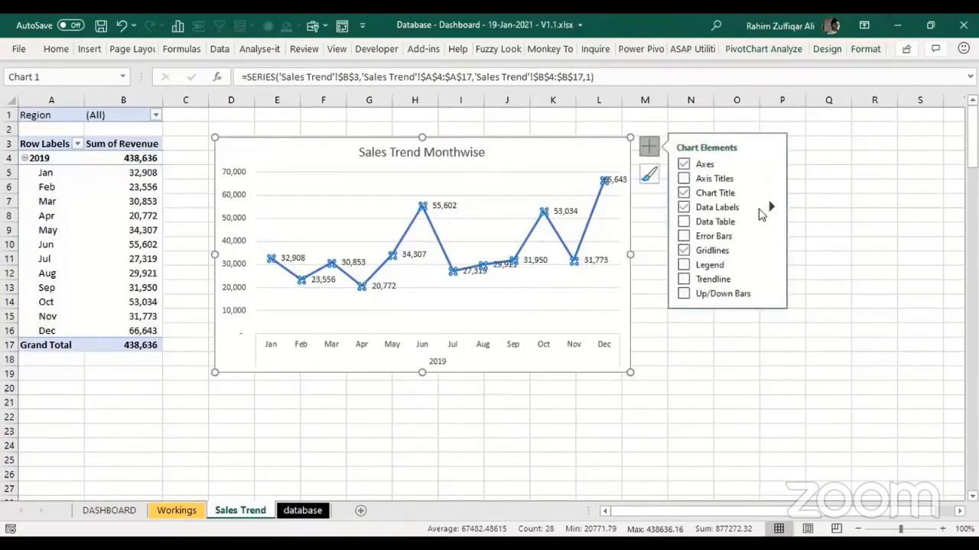
left_click(771, 206)
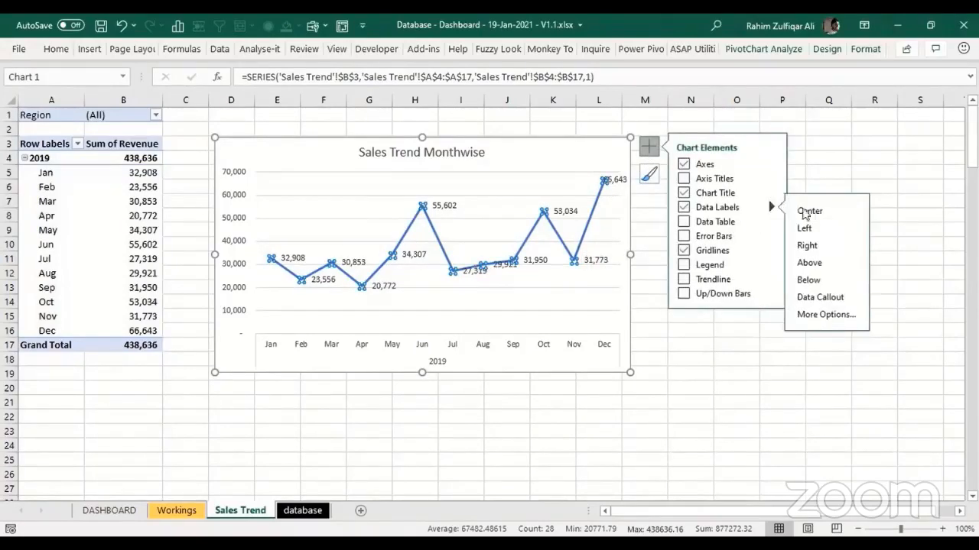
left_click(825, 264)
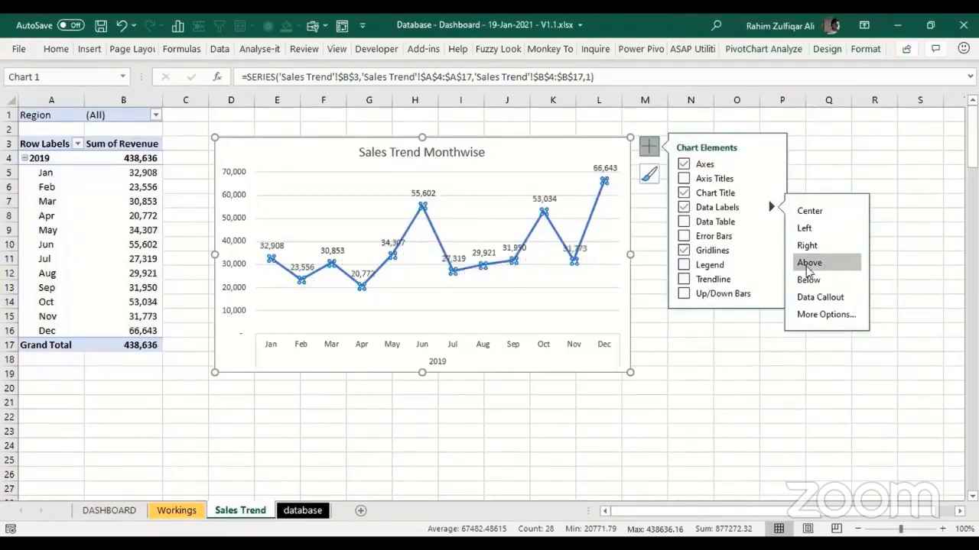
Step: Delete the chart's horizontal gridlines and its vertical value axis
left_click(454, 197)
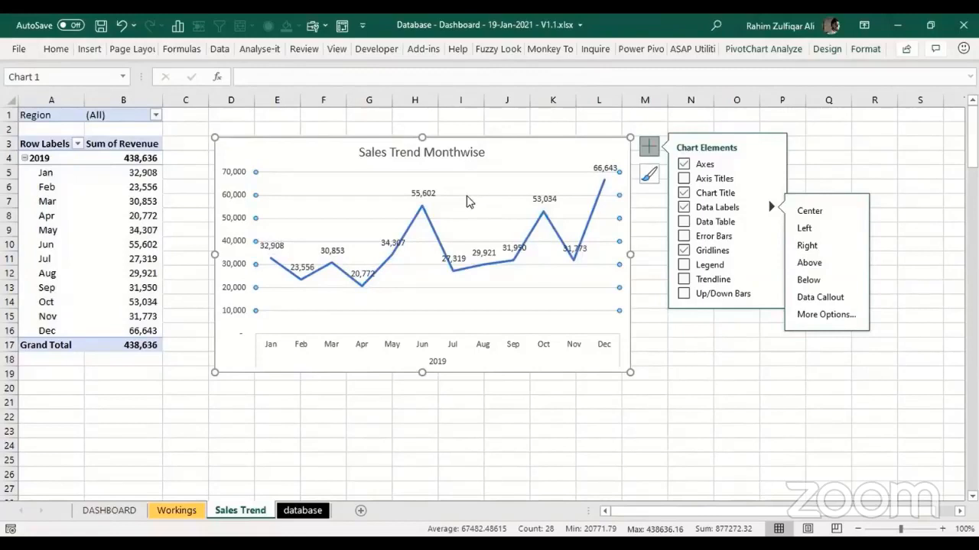
key("Delete")
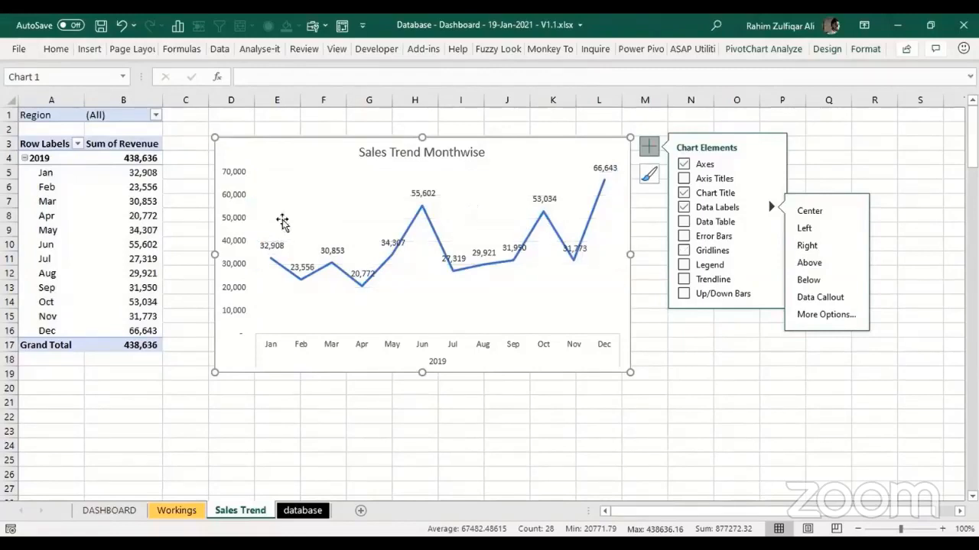
left_click(241, 179)
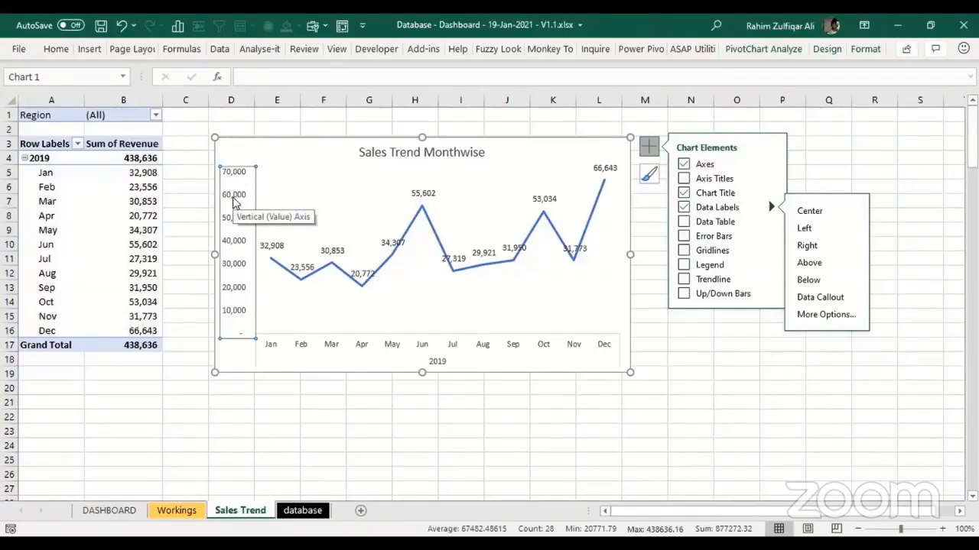
key("Delete")
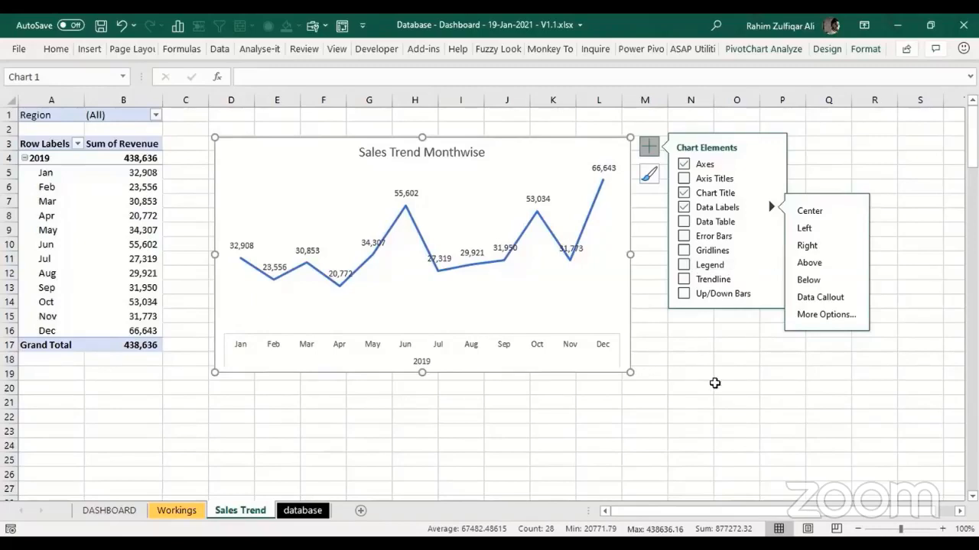
Step: Reduce the chart's height so it ends at about row 14, keeping its width
left_click(714, 383)
left_click(629, 371)
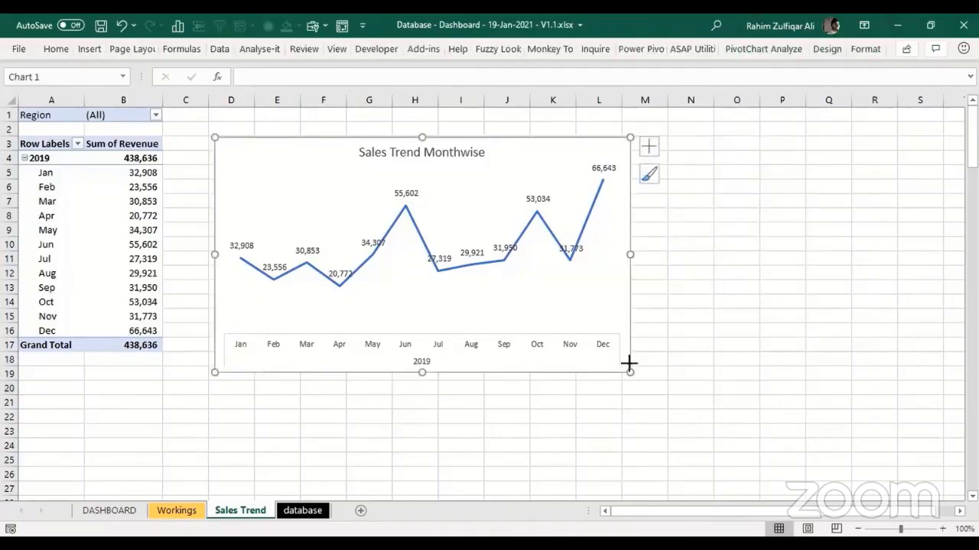
left_click_drag(629, 367, 630, 314)
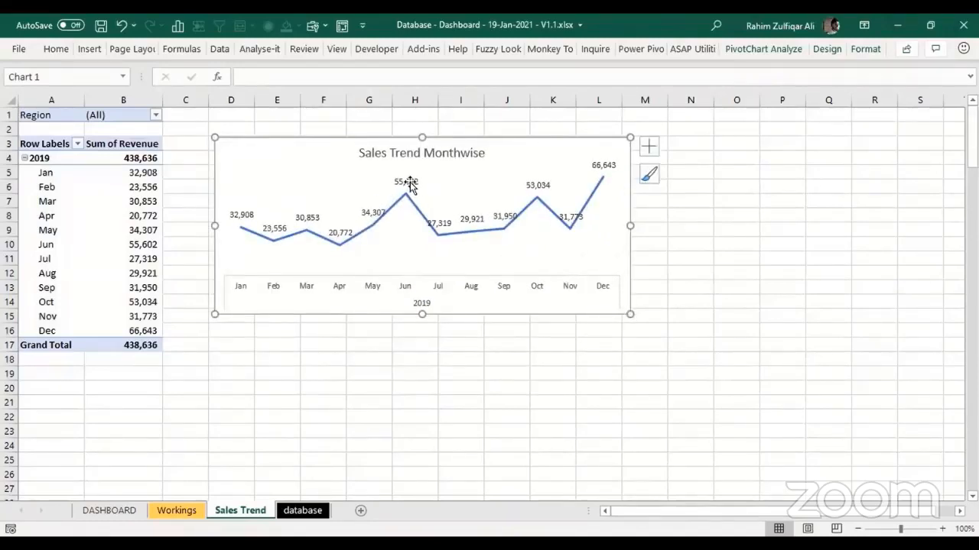
Step: Apply the custom number format $#,"K" to the Sum of Revenue field so revenues appear in thousands of dollars
left_click(137, 185)
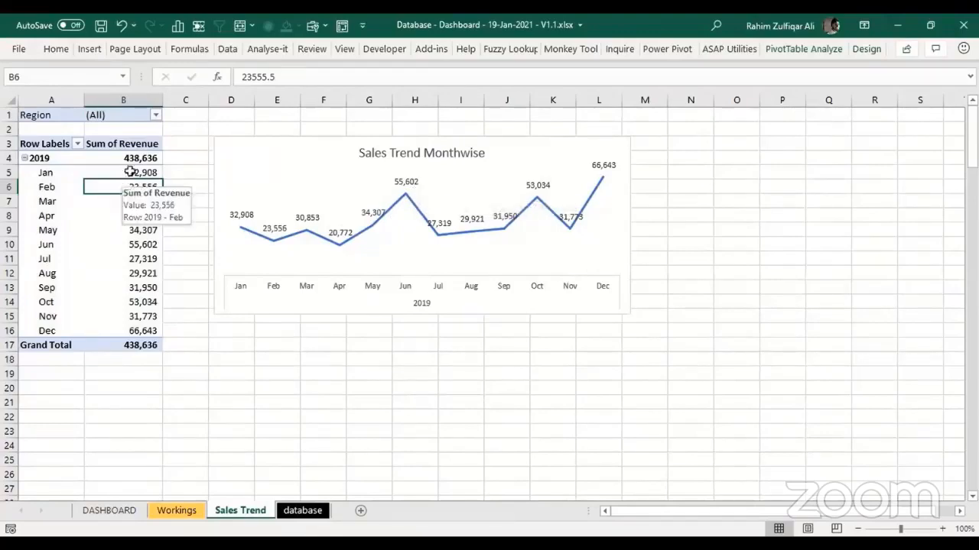
right_click(131, 217)
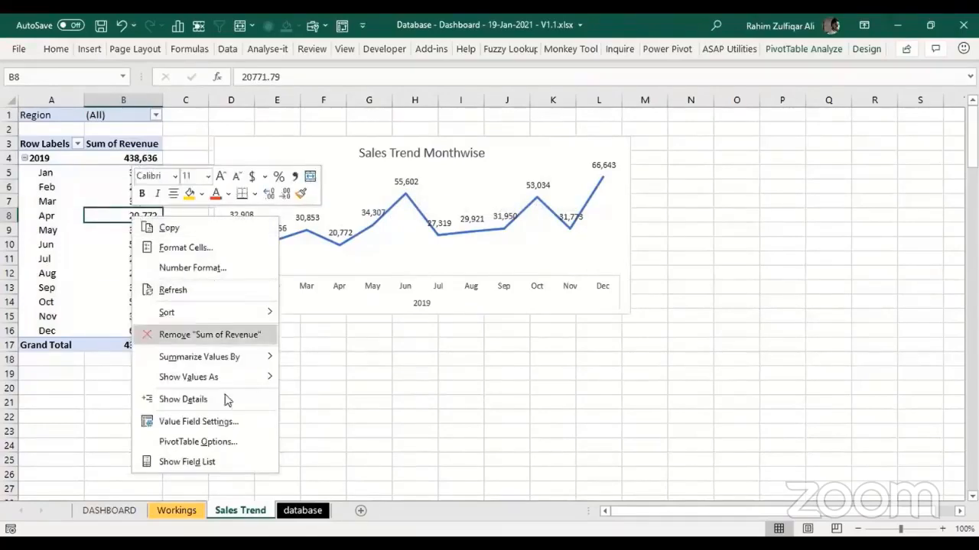
left_click(171, 422)
left_click_drag(200, 303, 433, 203)
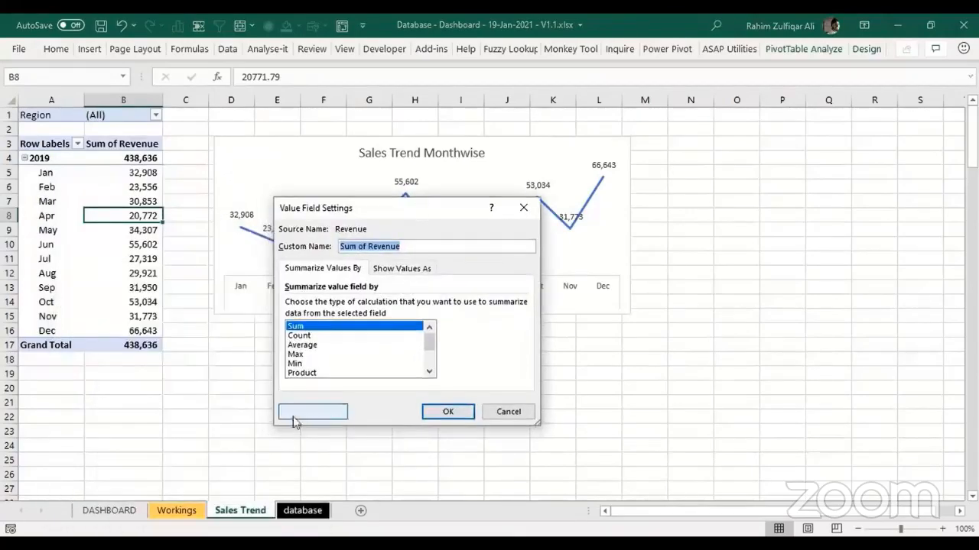
left_click(312, 412)
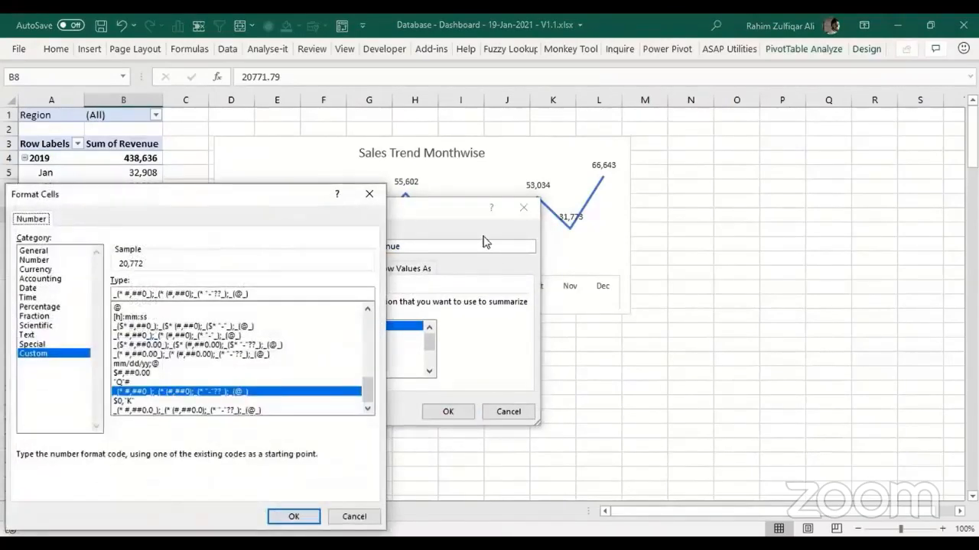
left_click_drag(209, 202, 499, 125)
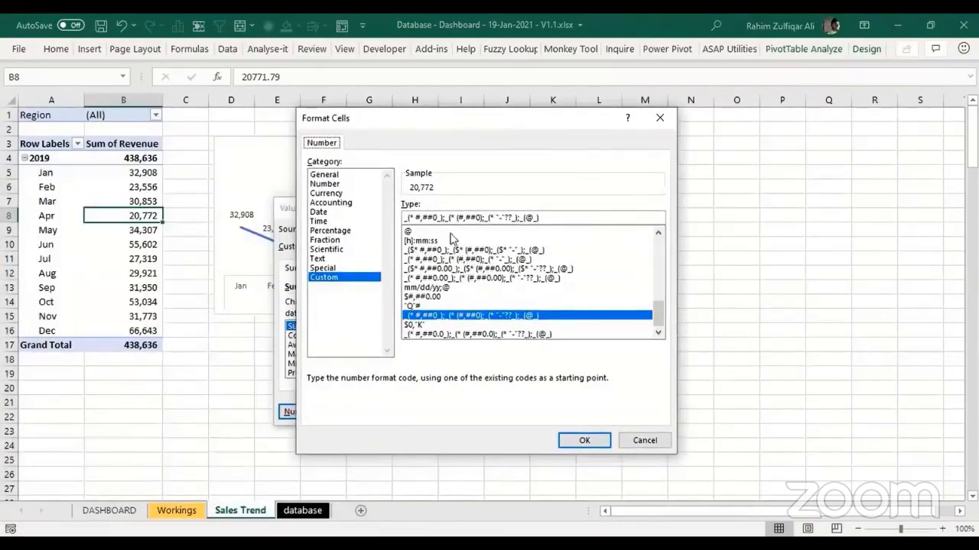
left_click_drag(575, 221, 327, 221)
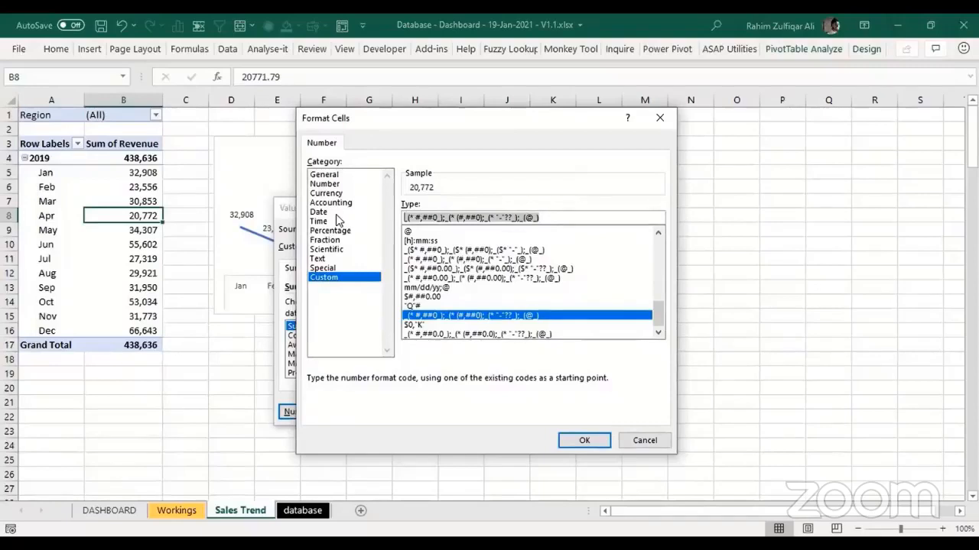
type("$")
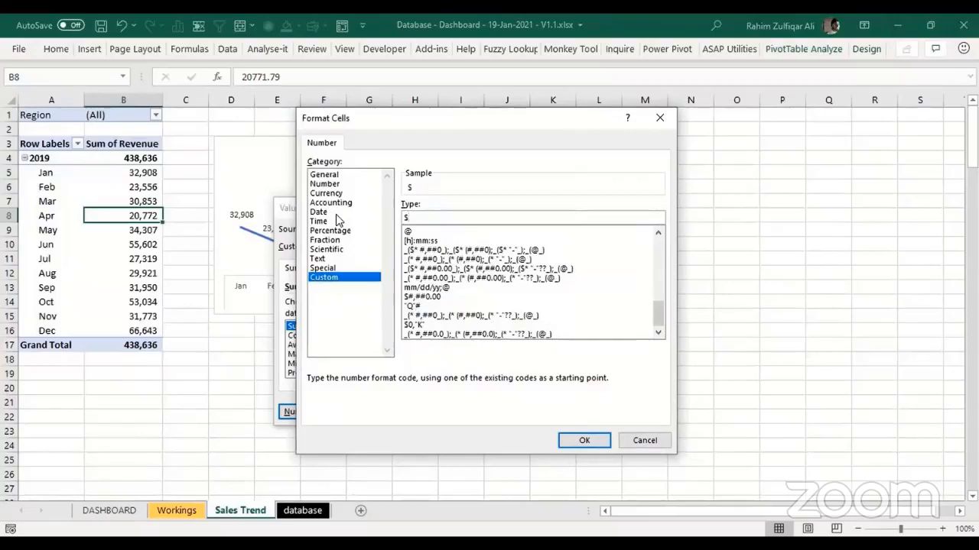
type("#,\"K")
left_click(582, 441)
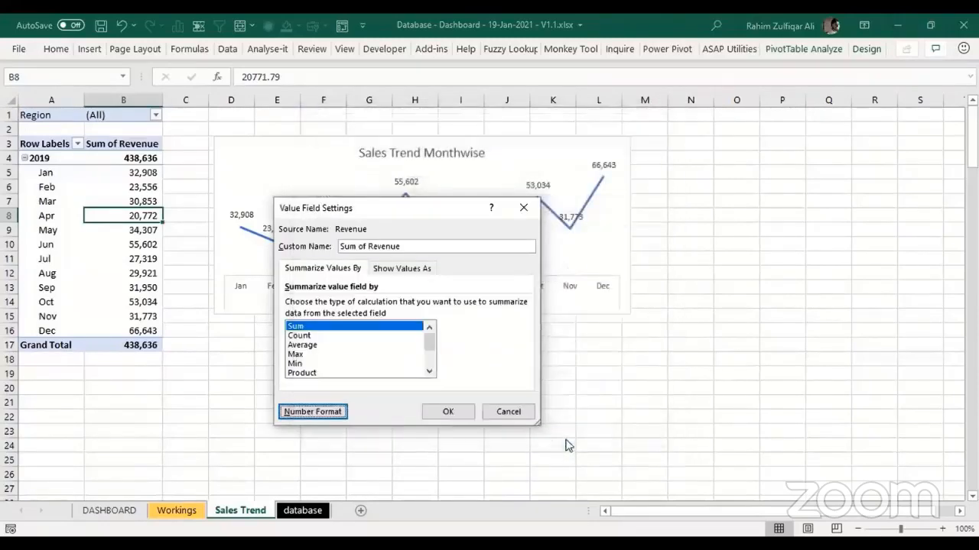
left_click(443, 410)
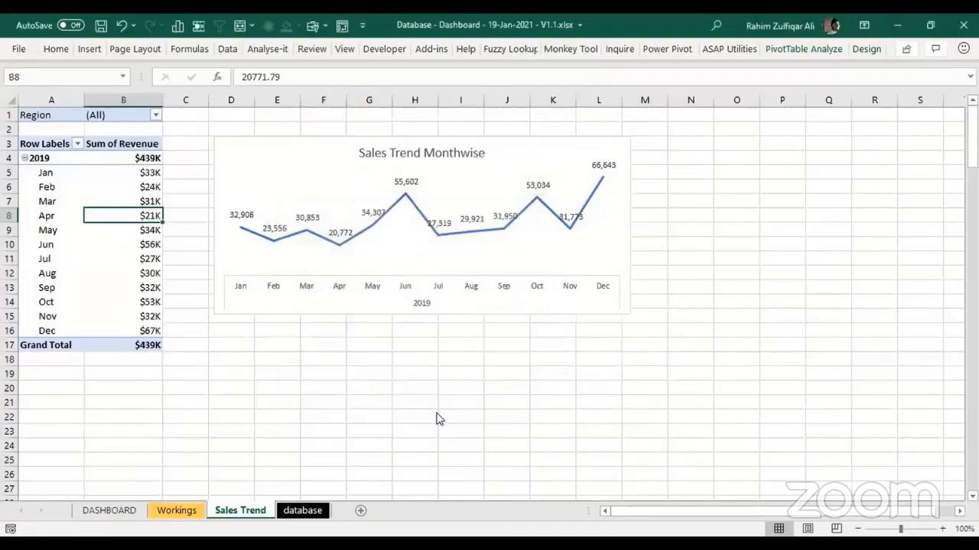
left_click(132, 174)
left_click_drag(141, 157, 136, 330)
left_click(145, 269)
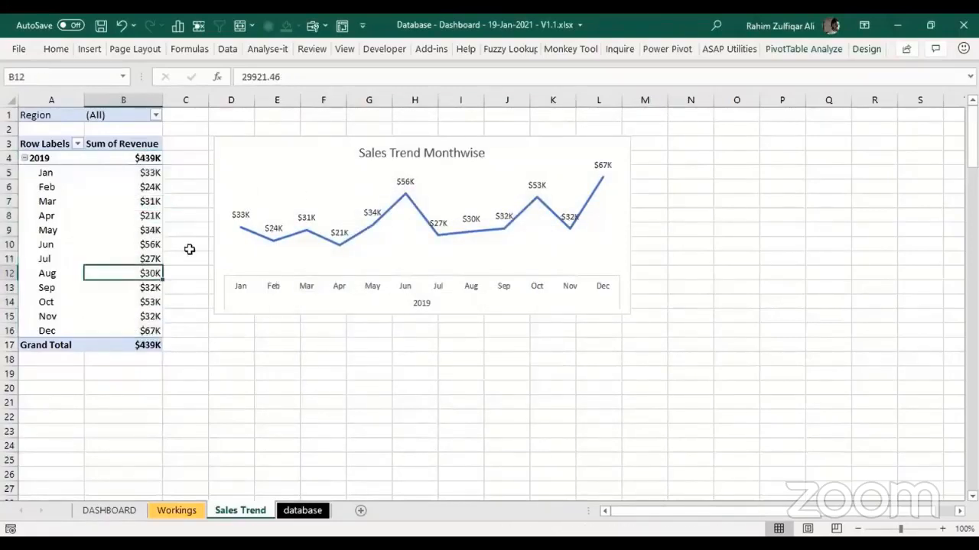
Step: Copy the Sales Trend Monthwise chart onto the DASHBOARD sheet and place it just below the grey Quick Summary box
left_click(317, 145)
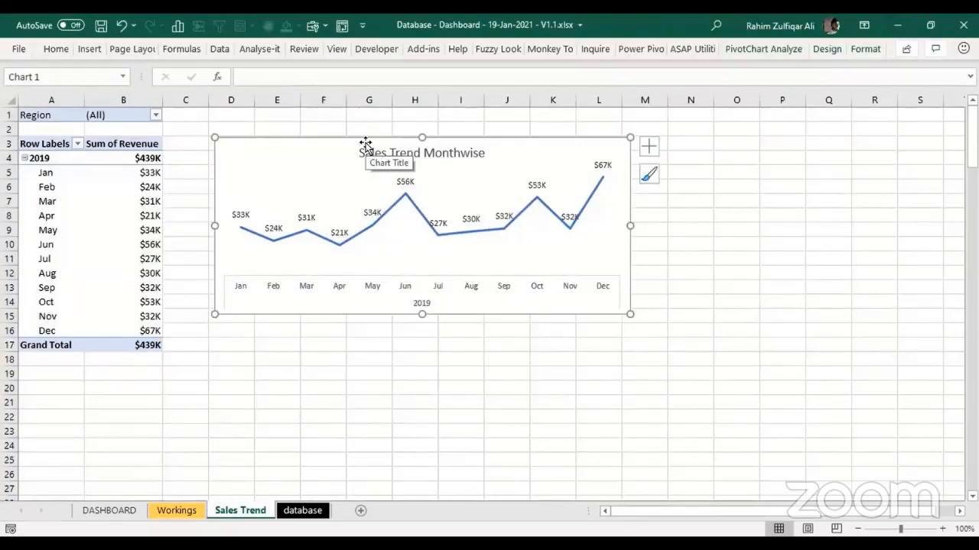
left_click(106, 512)
left_click(192, 250)
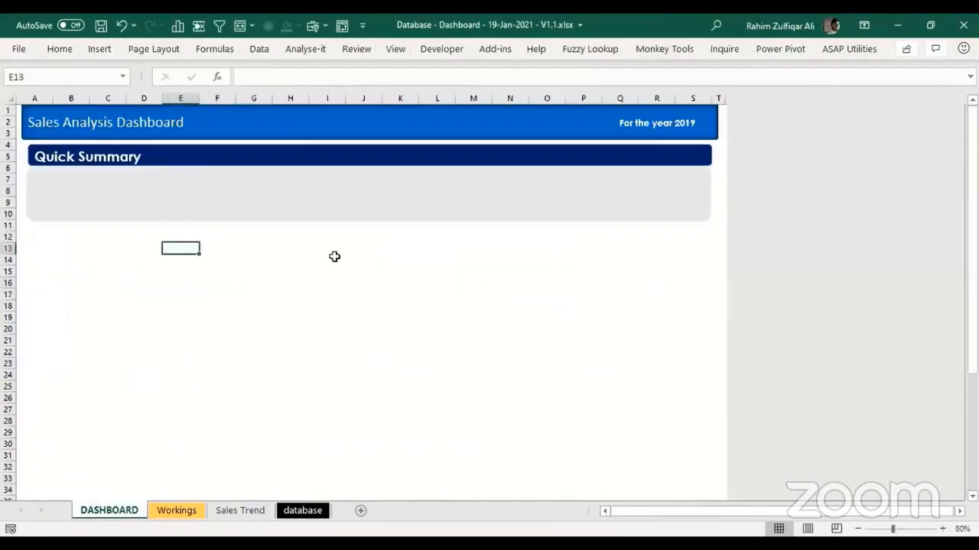
key("ctrl+v")
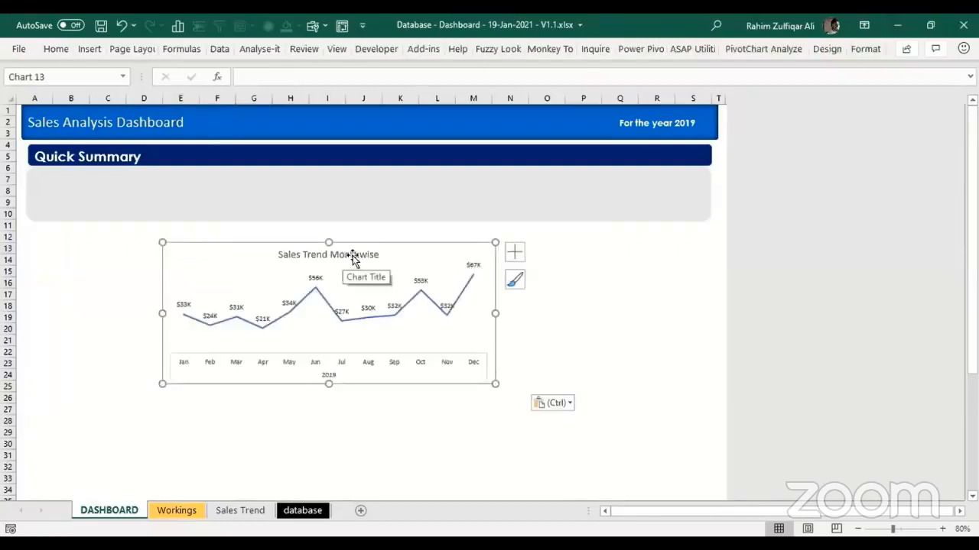
left_click_drag(365, 245, 393, 227)
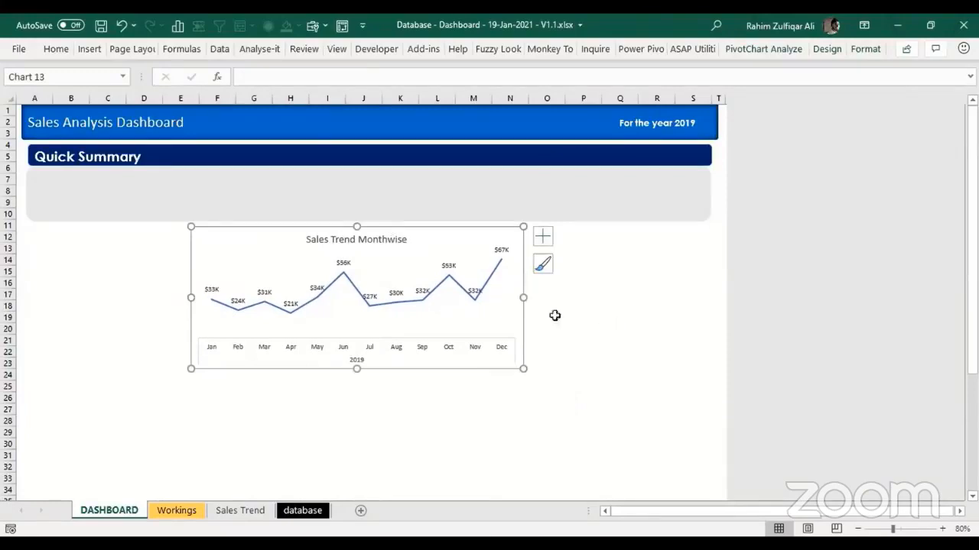
Step: Duplicate the Sales Trend sheet, placing the copy between Sales Trend and database
left_click(647, 308)
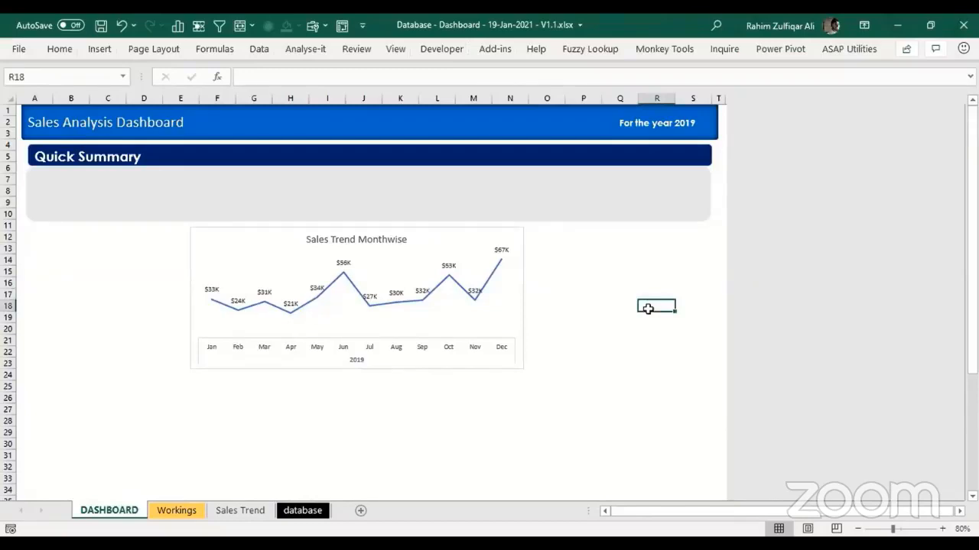
left_click(244, 512)
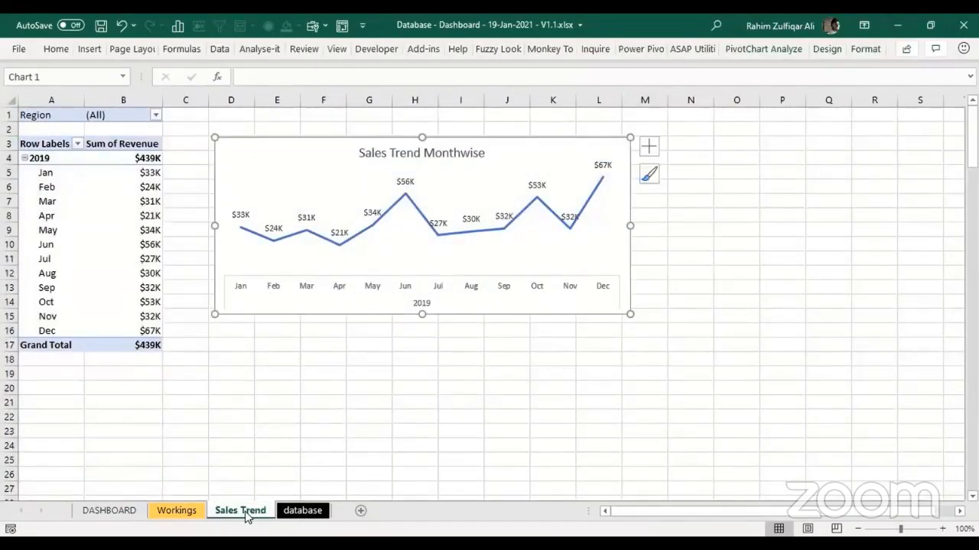
left_click_drag(247, 518, 292, 517)
left_click_drag(292, 517, 295, 515)
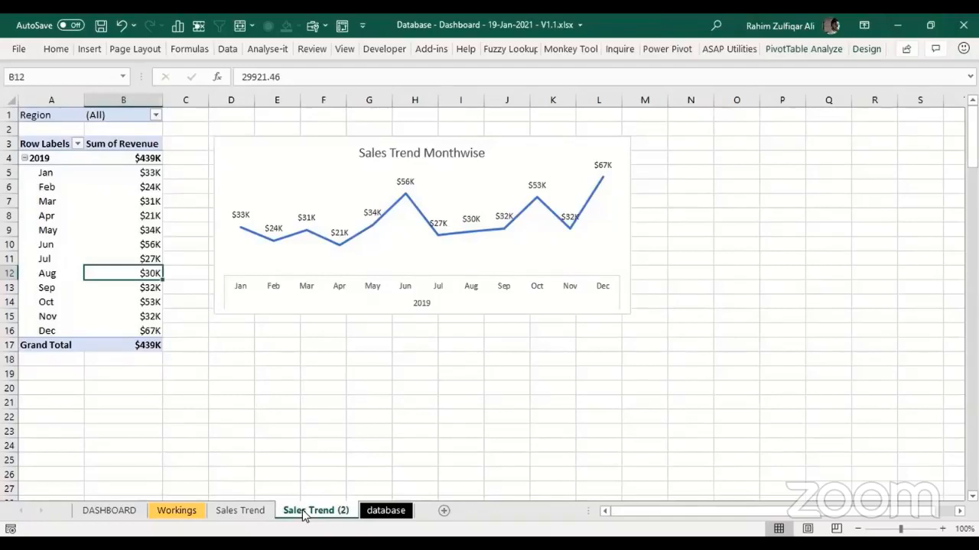
Step: Rename the duplicated sheet as Deal Count by Revenue
double_click(304, 511)
type("Deal ")
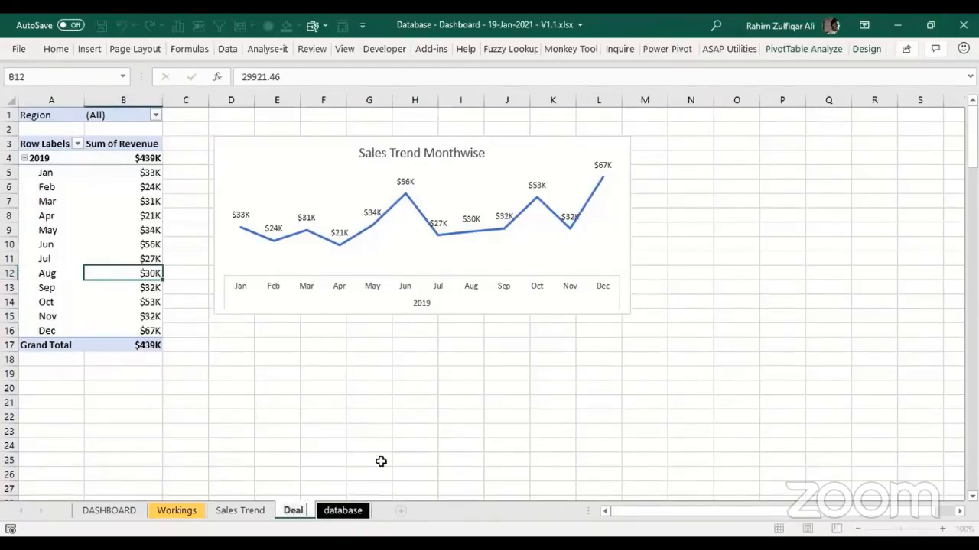
type("Count")
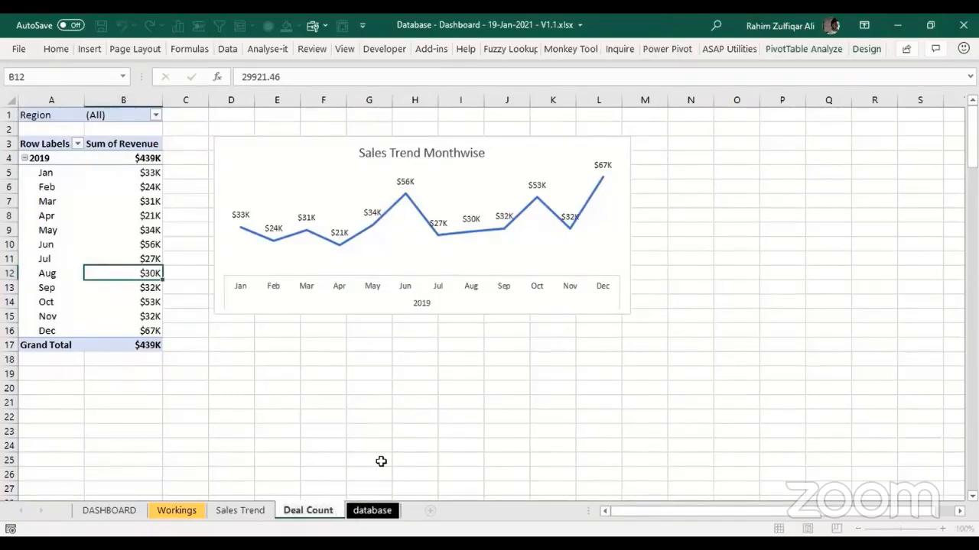
type(" by Revenue")
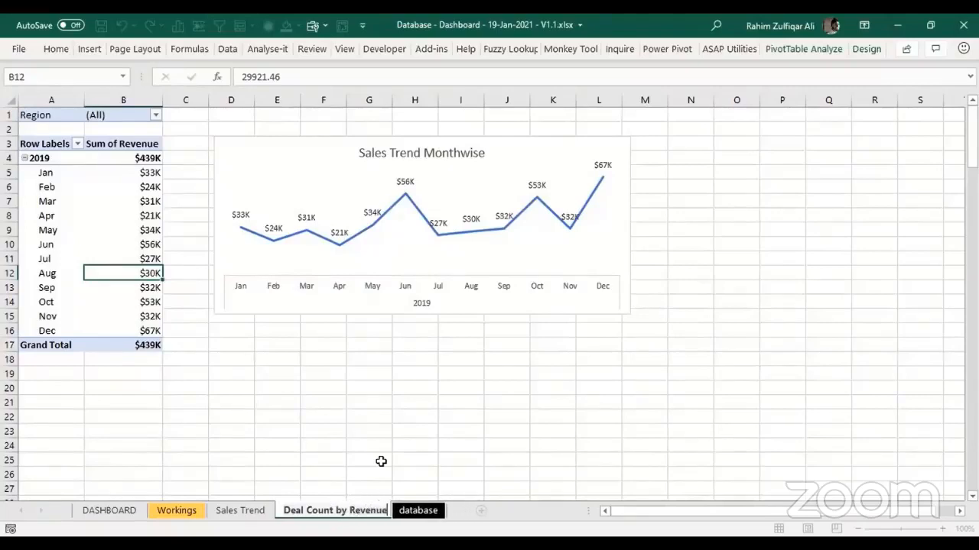
key("Return")
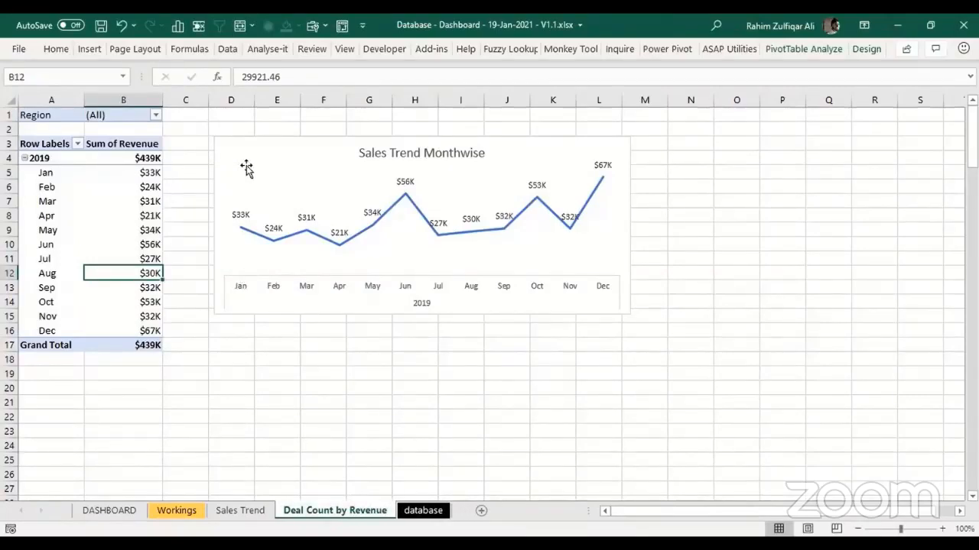
Step: Delete the copied line chart from the Deal Count by Revenue sheet and show the PivotTable's field list
left_click(250, 142)
key("Delete")
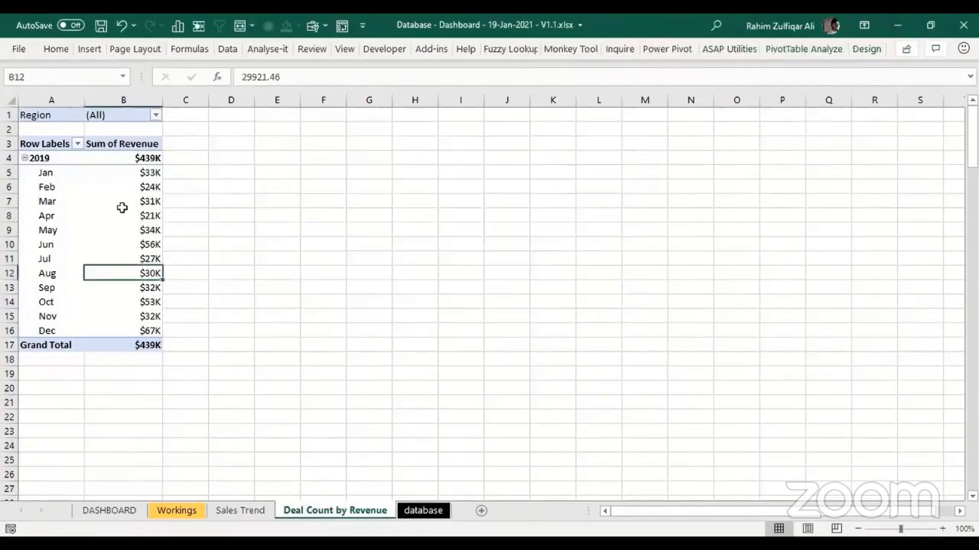
right_click(133, 204)
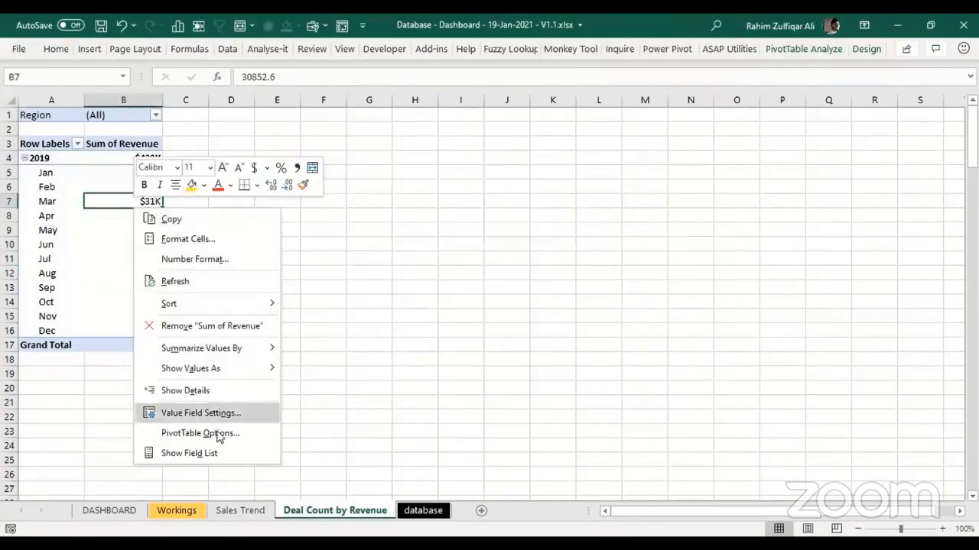
left_click(191, 454)
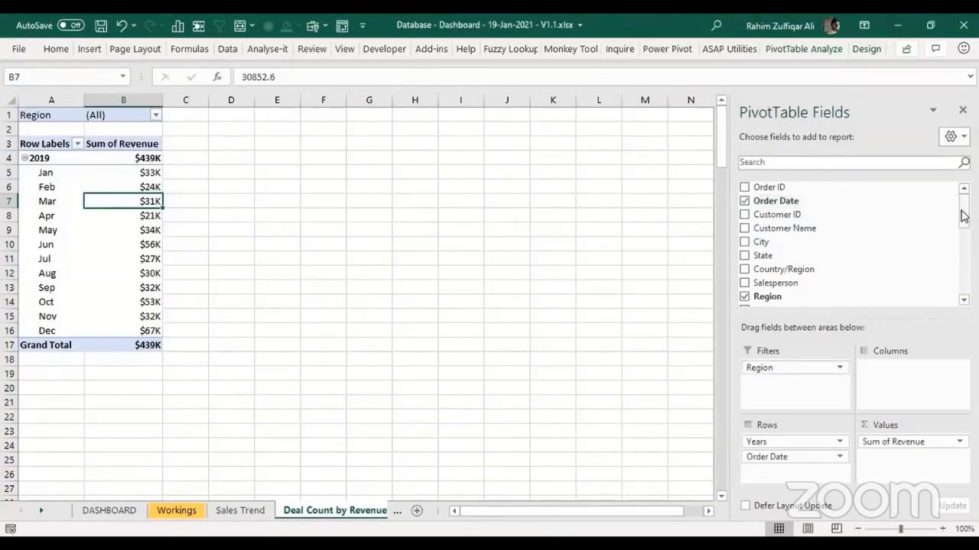
Step: Remove Order Date and Years from the PivotTable's rows and add Revenue as the row field
left_click_drag(963, 217, 963, 197)
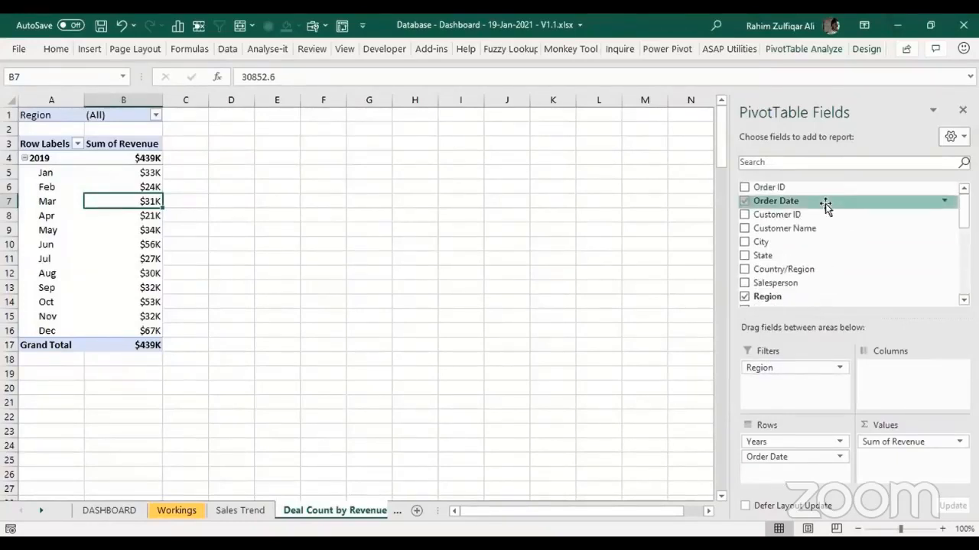
left_click(744, 201)
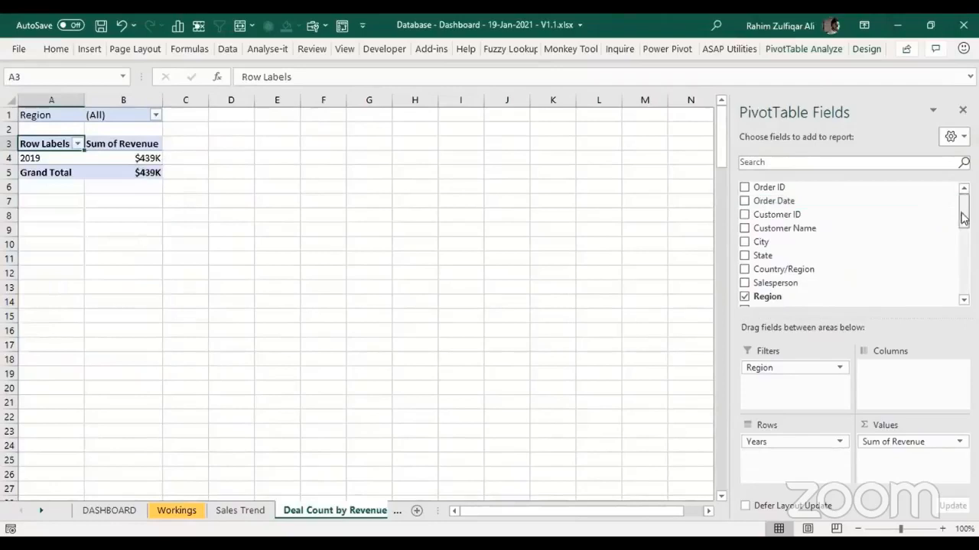
left_click_drag(962, 218, 963, 279)
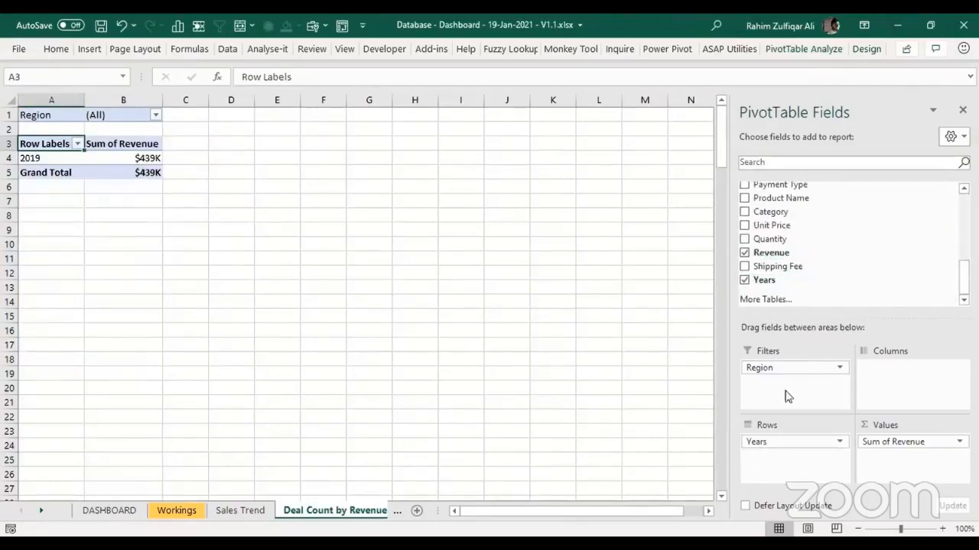
left_click_drag(838, 443, 824, 258)
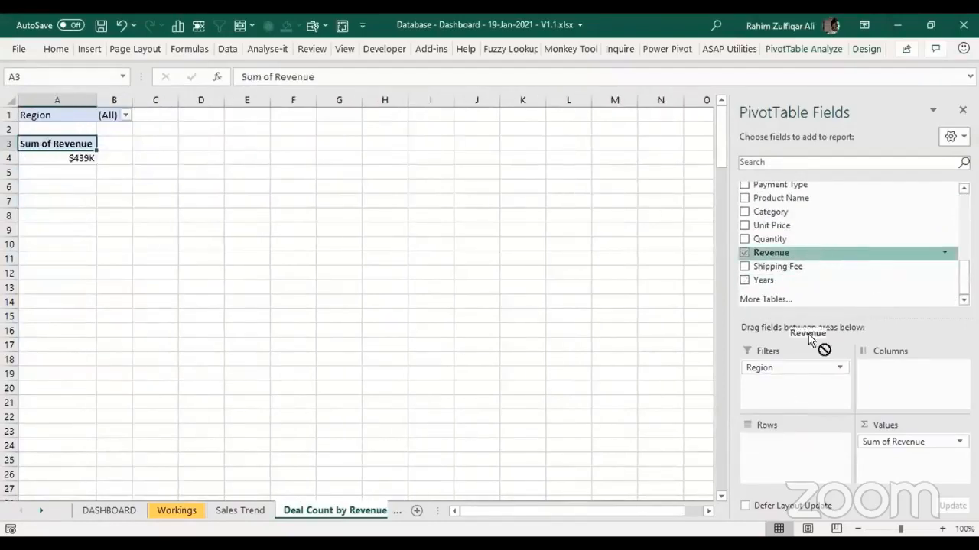
left_click_drag(808, 334, 806, 463)
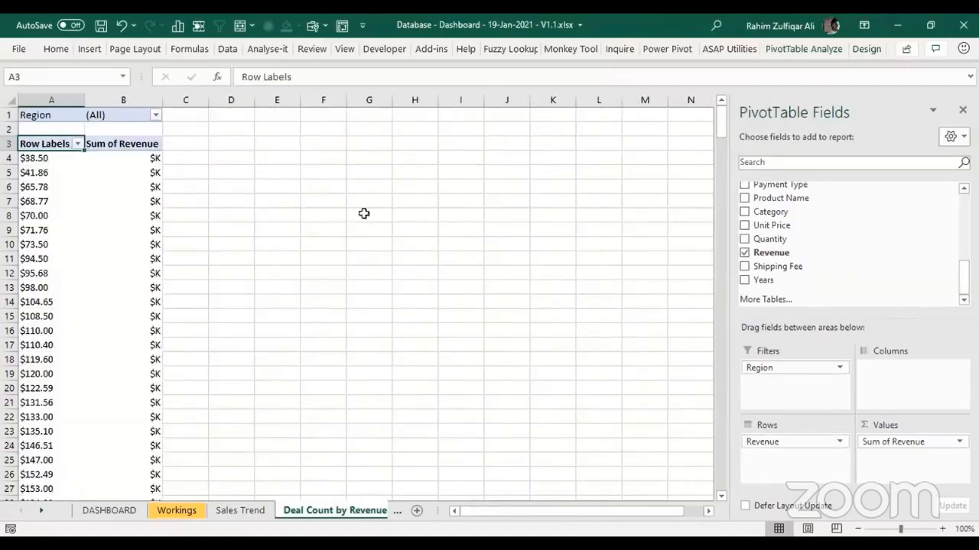
Step: Group the Revenue row labels in intervals of 1000, starting at 0 and ending at 4000
left_click(46, 186)
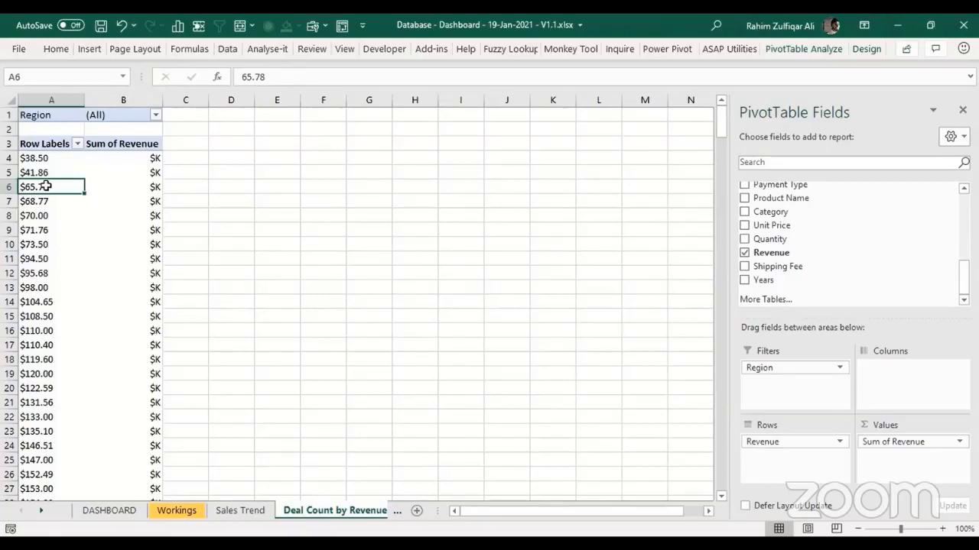
right_click(46, 185)
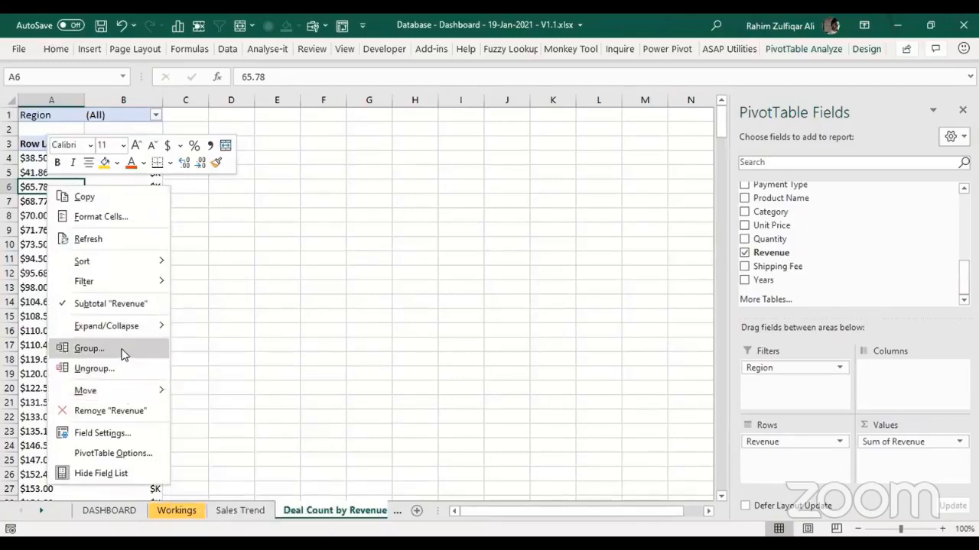
left_click(122, 353)
left_click_drag(112, 296, 429, 270)
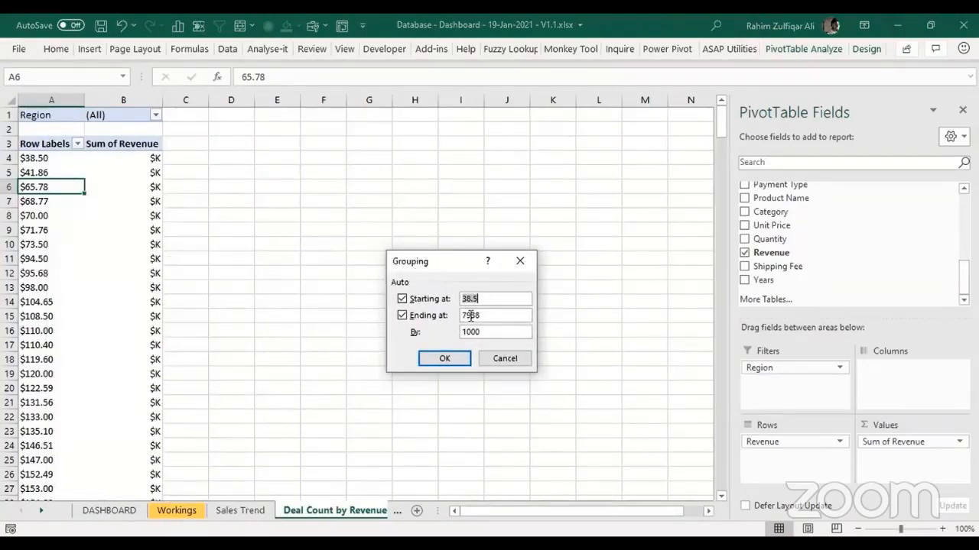
type("0")
double_click(487, 315)
type("4000")
left_click(461, 359)
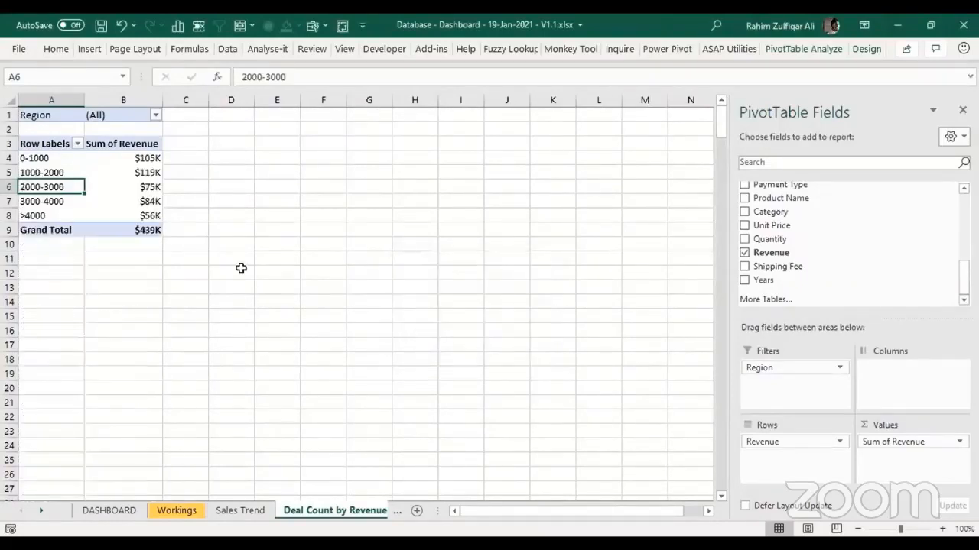
Step: Switch the Sum of Revenue value field to Count and check the count cells of the lowest revenue brackets
left_click(125, 160)
right_click(132, 144)
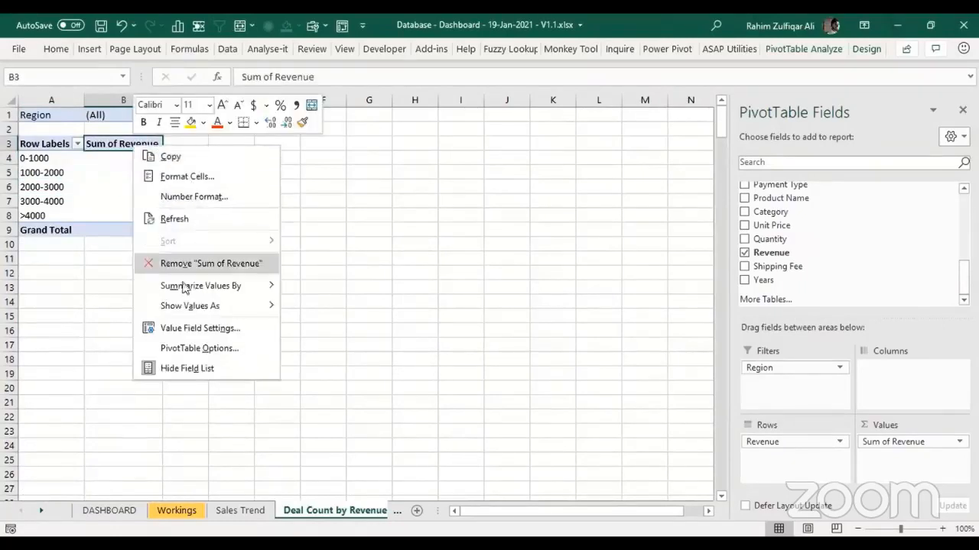
left_click(182, 328)
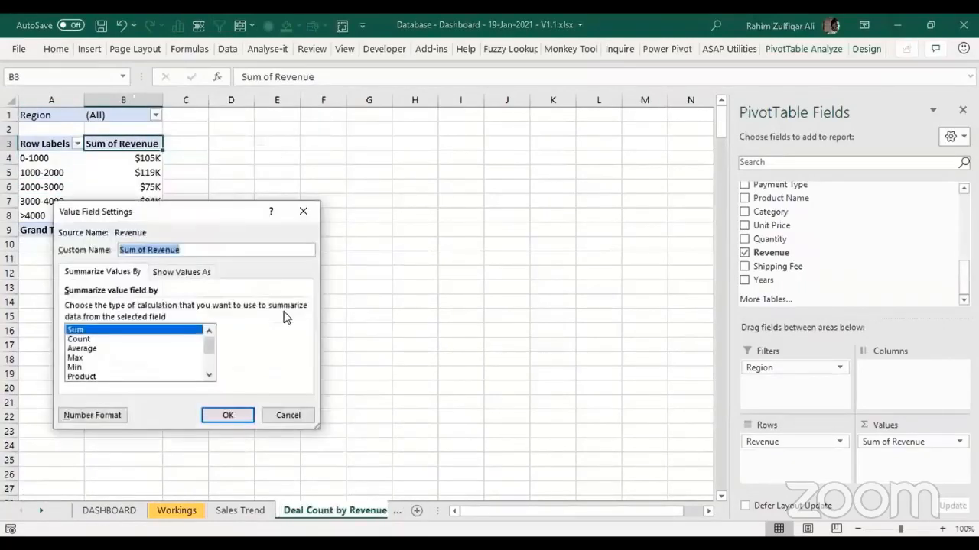
left_click(80, 338)
left_click(224, 417)
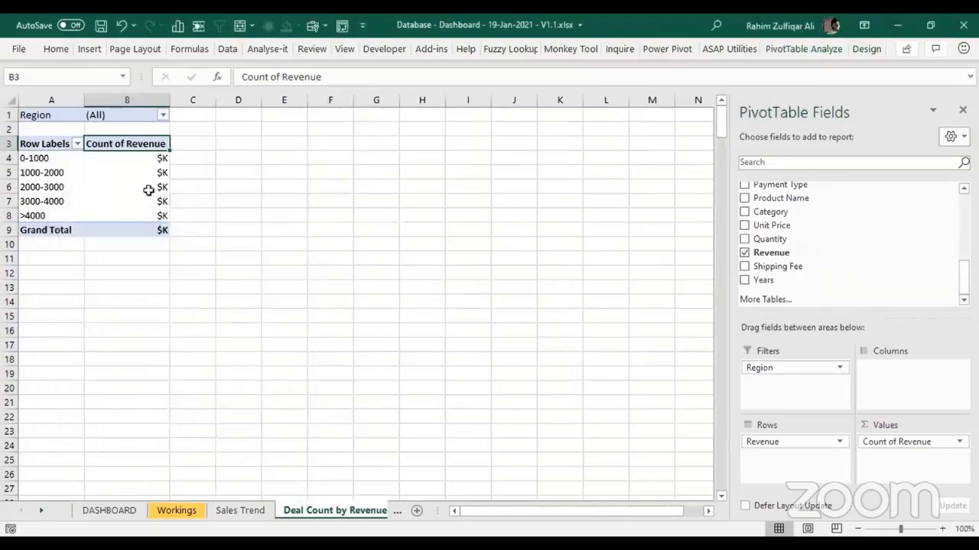
left_click(139, 176)
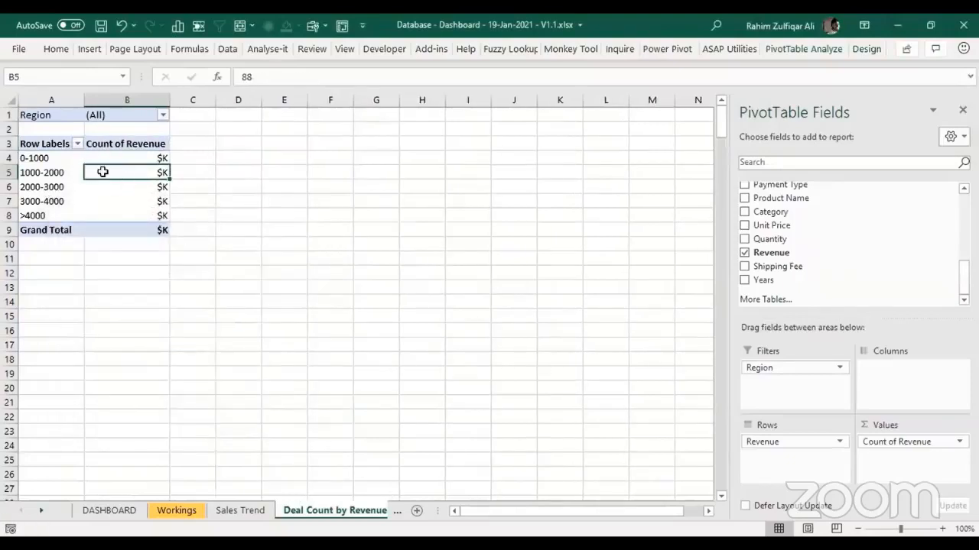
left_click(42, 172)
left_click(119, 172)
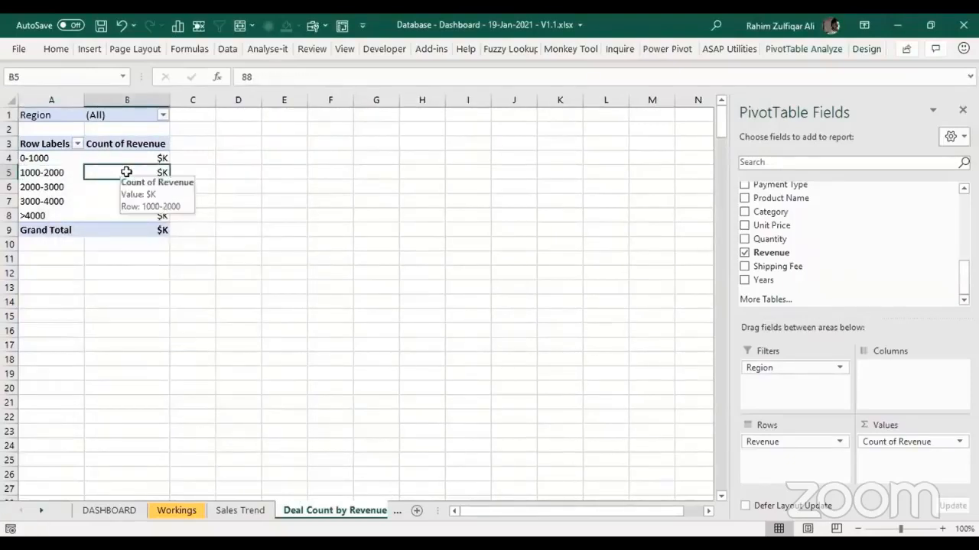
left_click(135, 158)
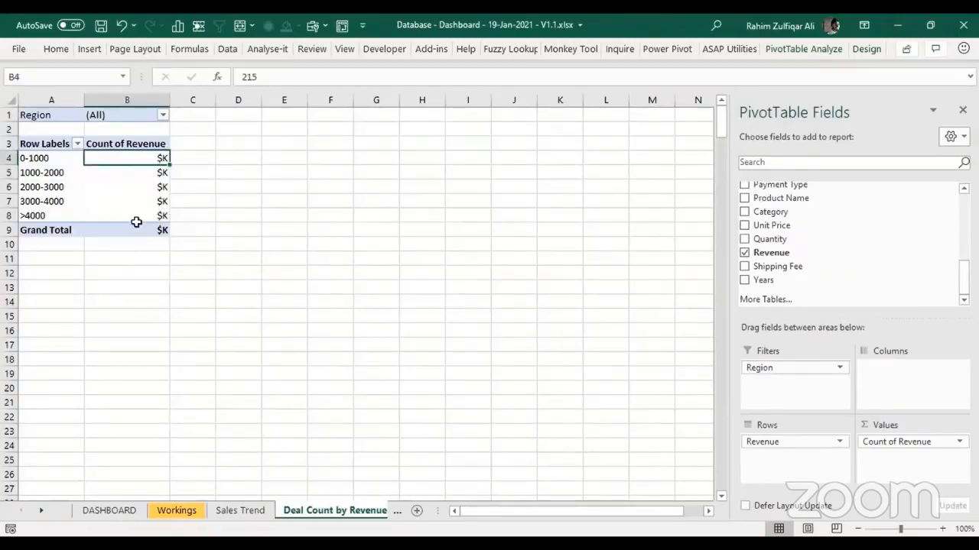
Step: Return the Revenue value field to Sum and set its number format to General
right_click(138, 173)
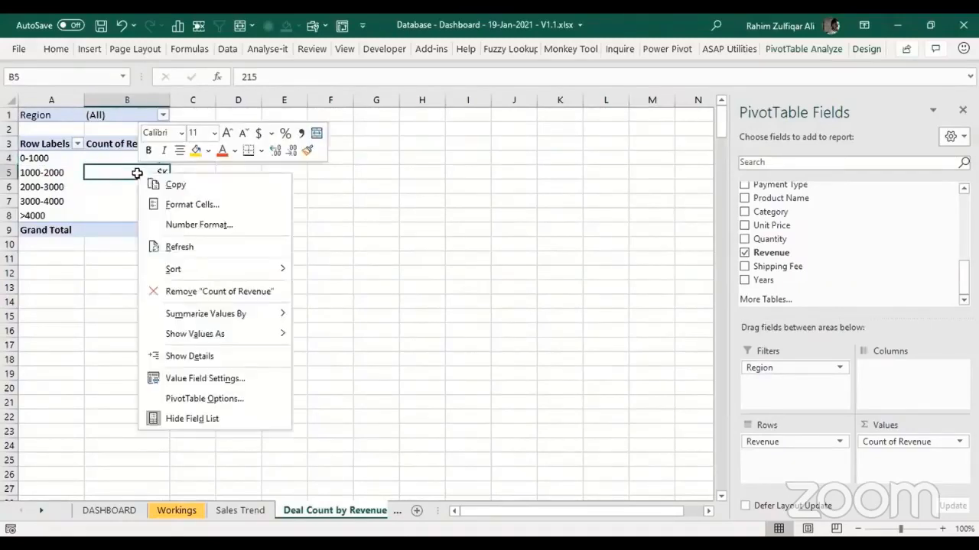
left_click(218, 380)
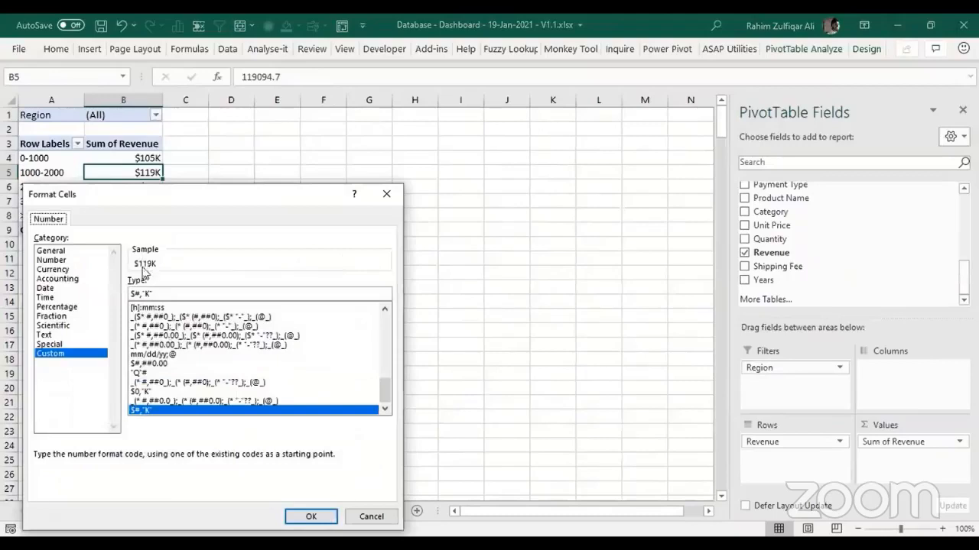
left_click(73, 251)
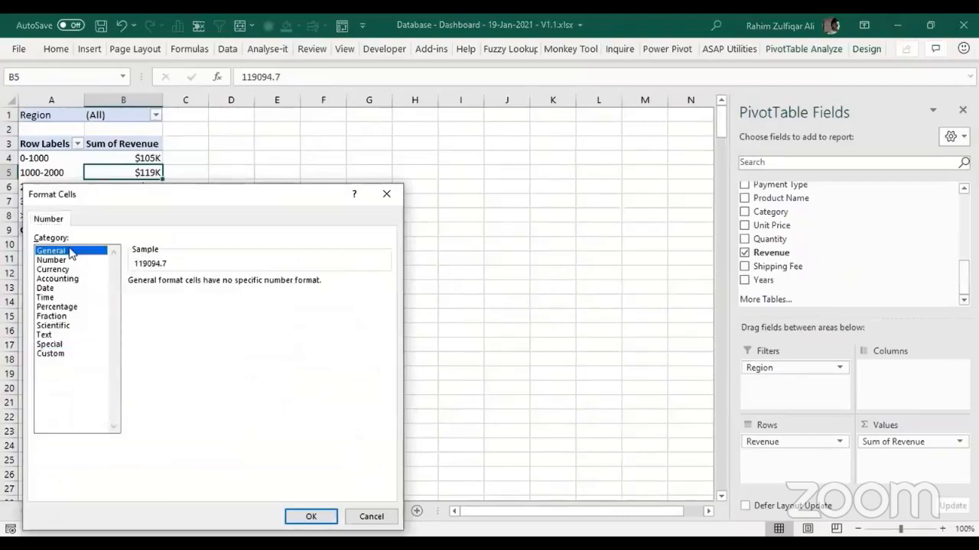
left_click(310, 517)
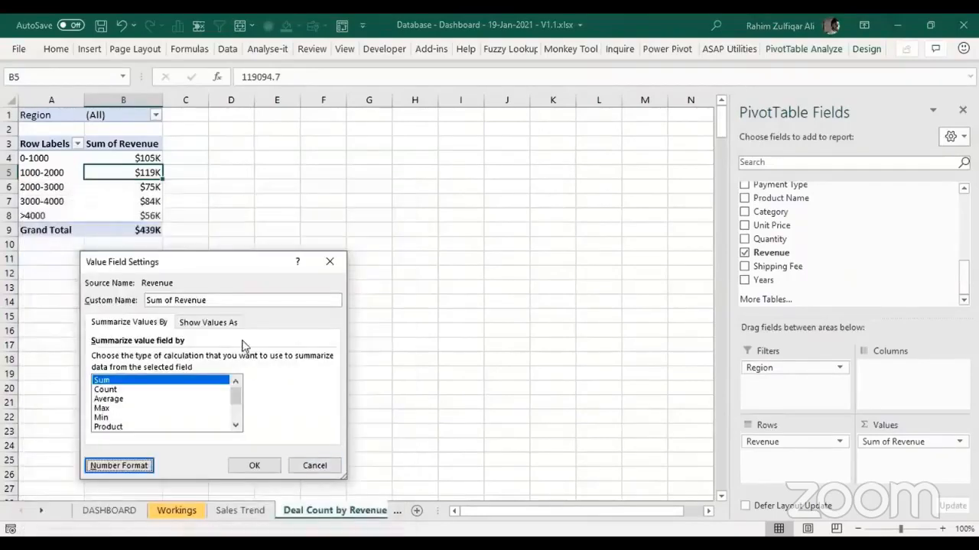
left_click(253, 464)
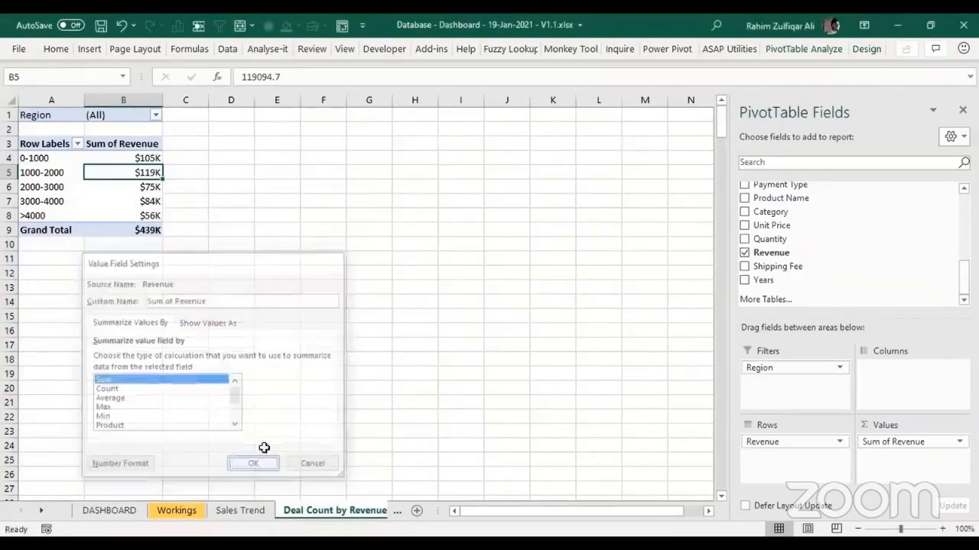
Step: Summarize the Revenue value field by Count and check the 1000-2000 bracket
right_click(142, 159)
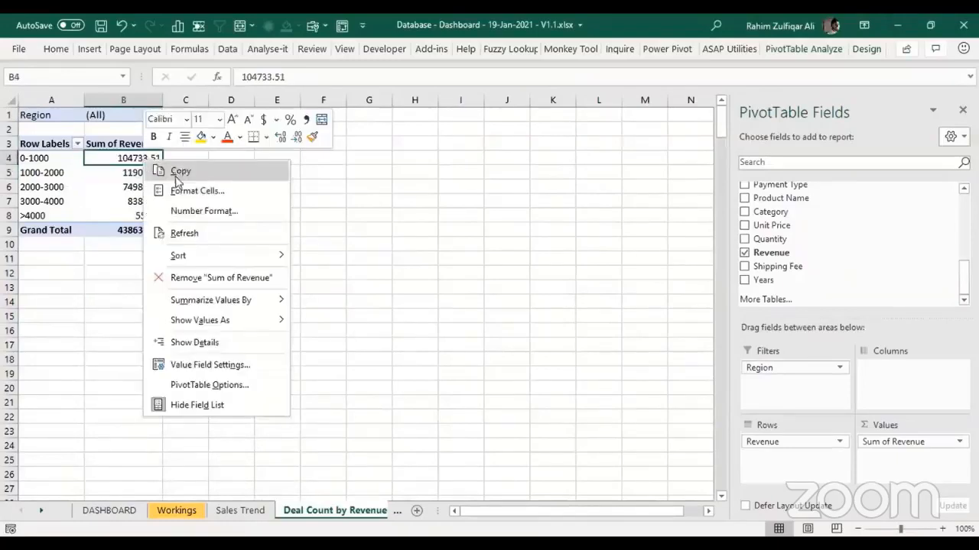
left_click(218, 365)
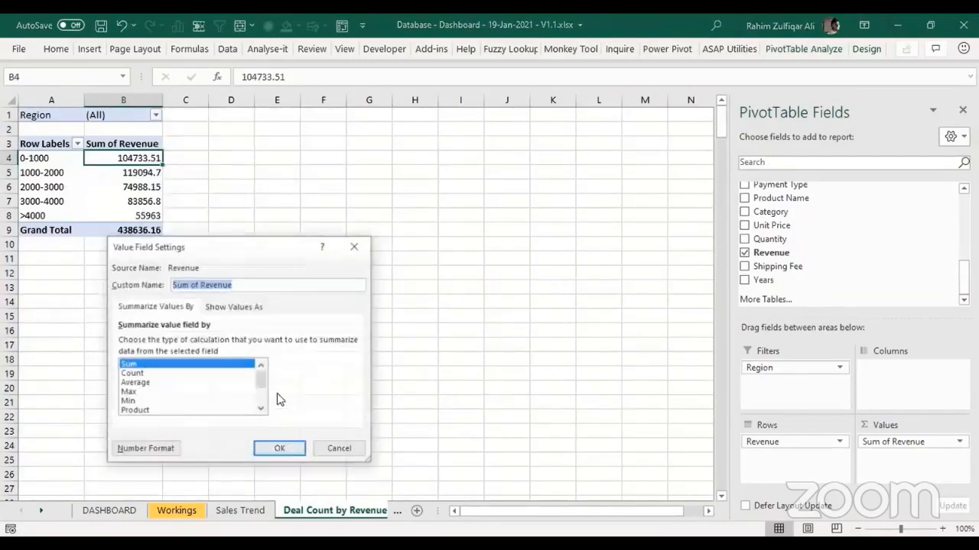
left_click(180, 374)
left_click(290, 451)
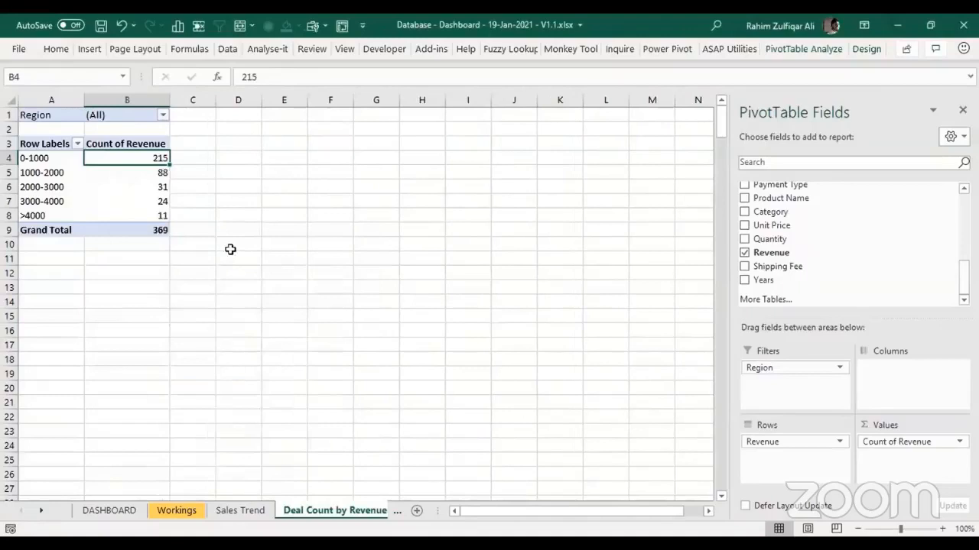
left_click(156, 175)
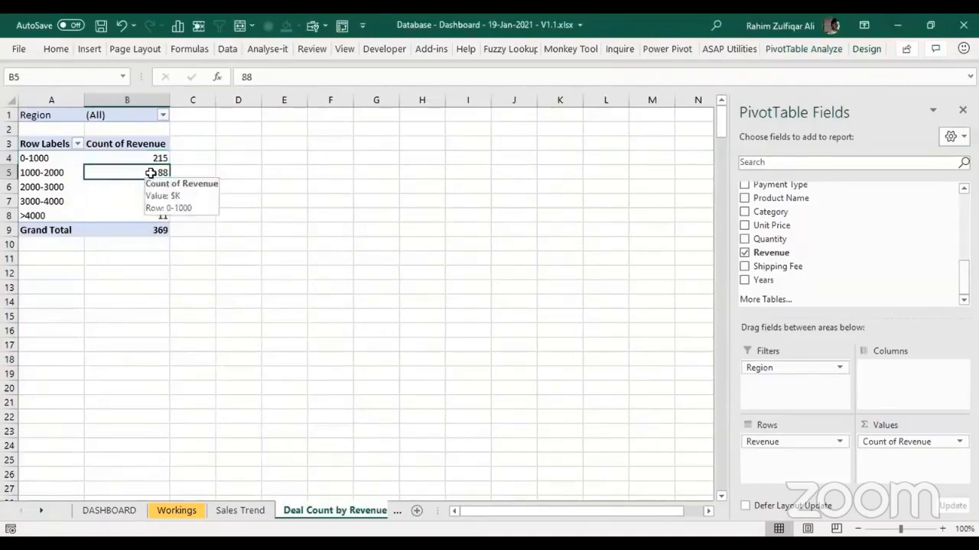
left_click(60, 172)
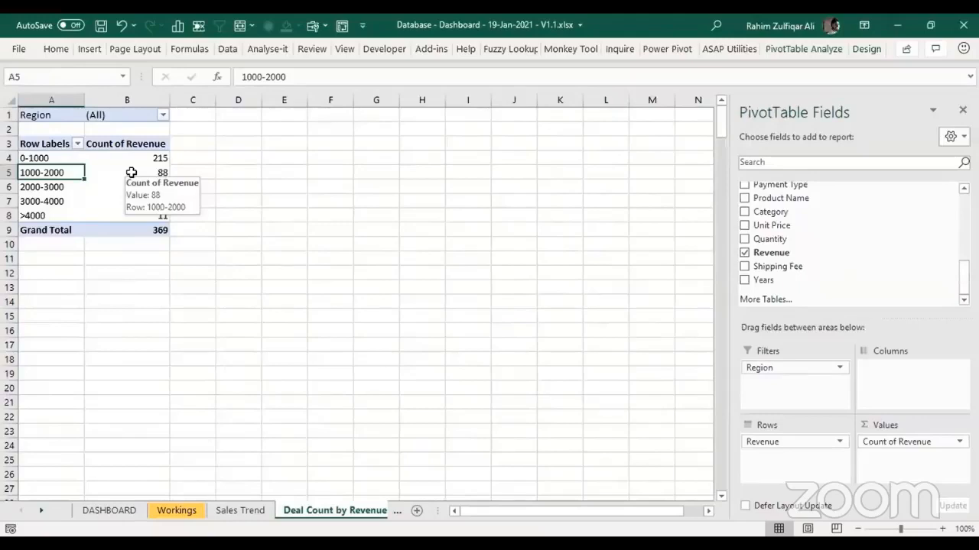
Step: Insert a clustered column PivotChart from the revenue bracket counts, then place and enlarge it beside the PivotTable across about columns D to L
left_click(132, 172)
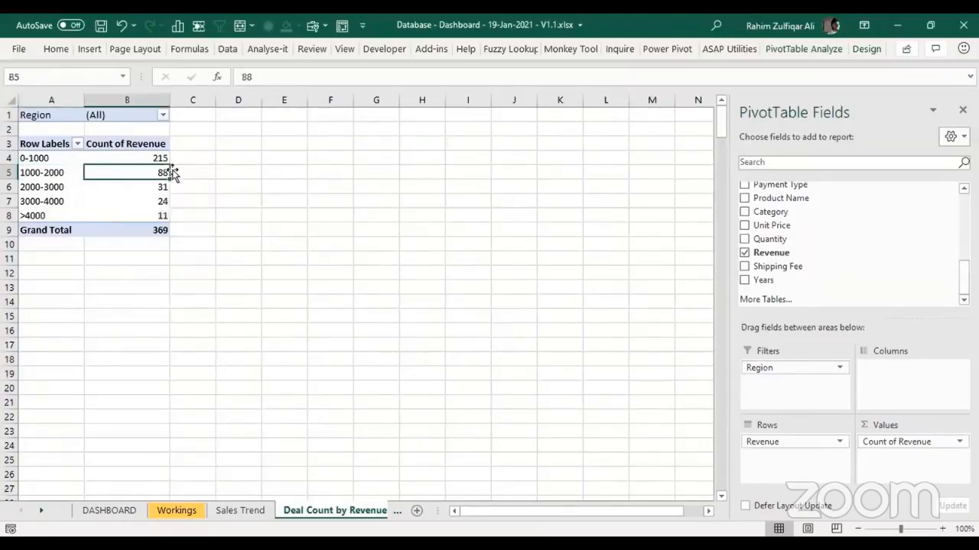
left_click_drag(61, 144, 142, 214)
left_click(90, 49)
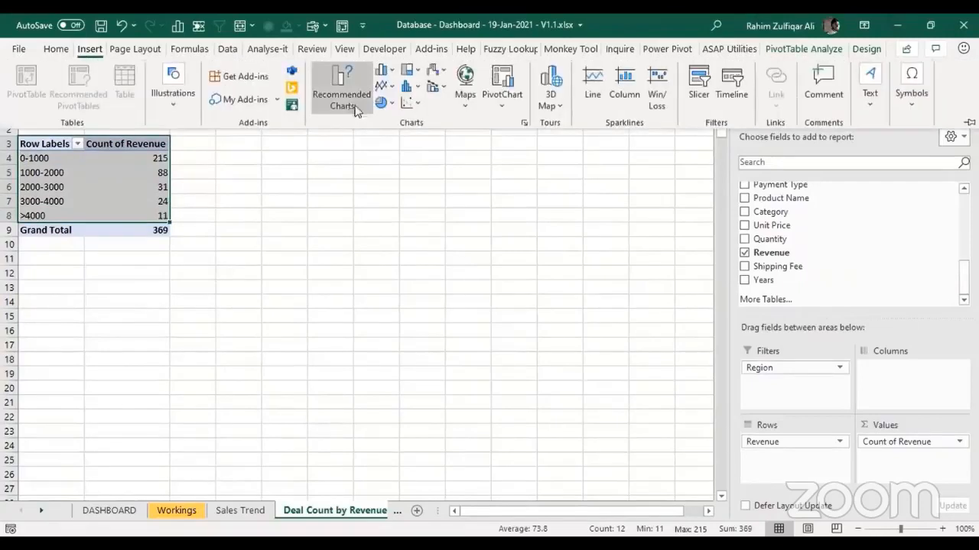
left_click(382, 71)
left_click(395, 121)
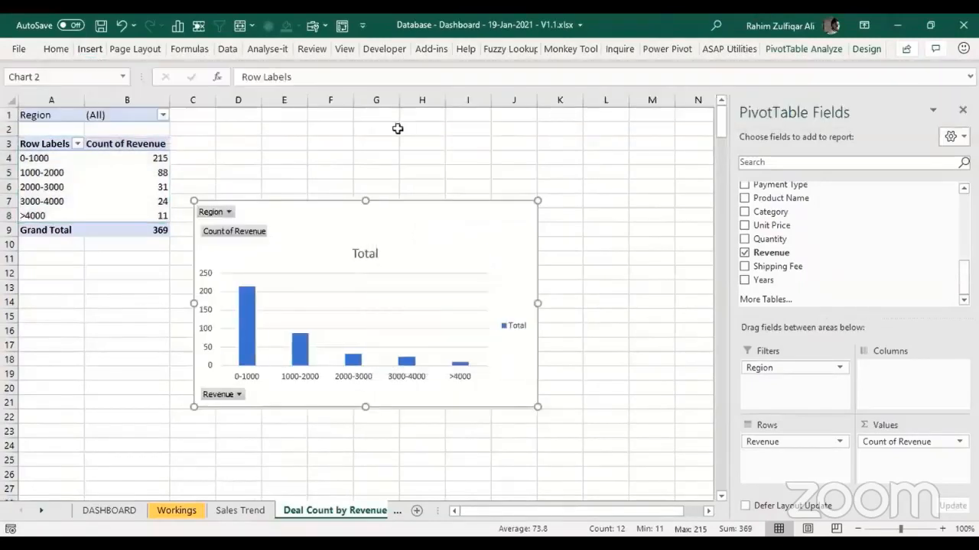
left_click_drag(393, 204, 413, 142)
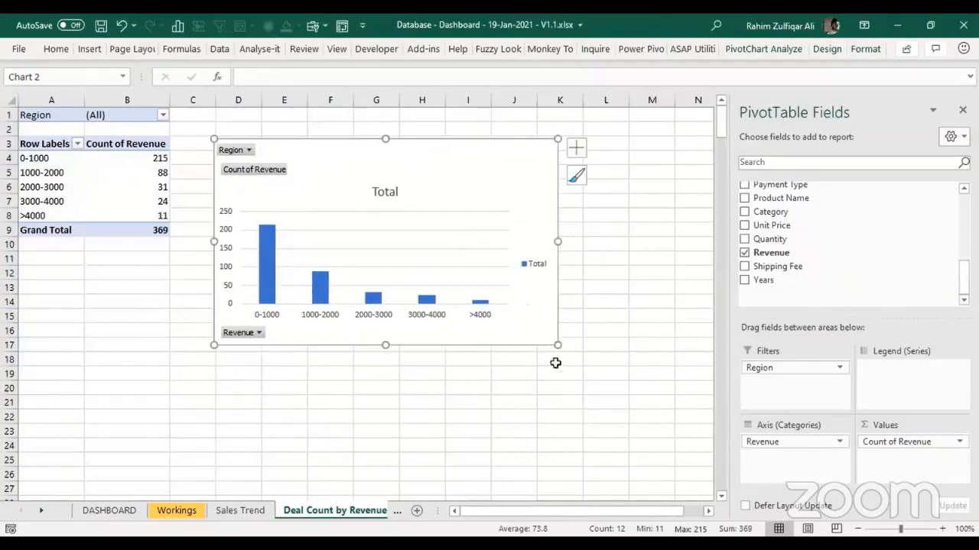
left_click_drag(558, 345, 635, 415)
Step: Strip the PivotChart of its legend, all field buttons and the horizontal gridlines
left_click(612, 300)
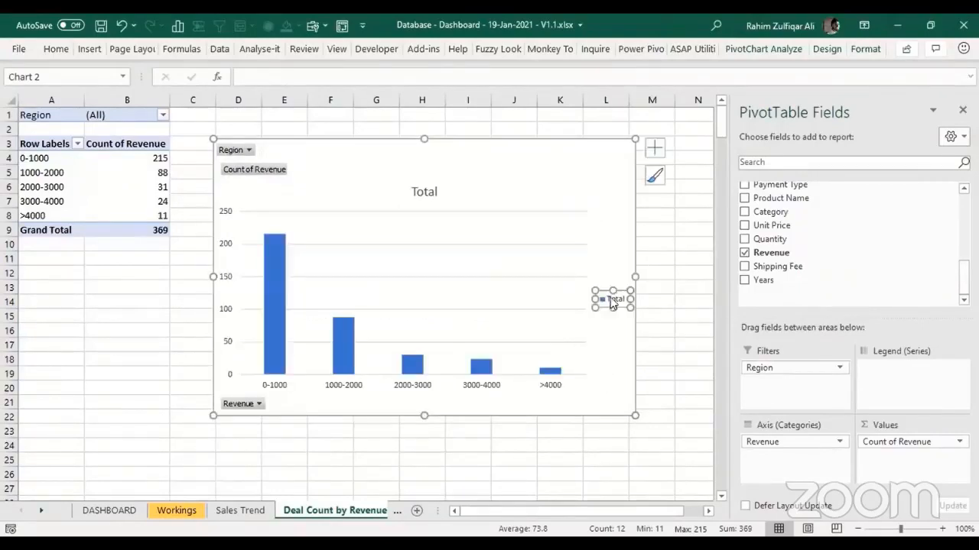
key("Delete")
right_click(267, 168)
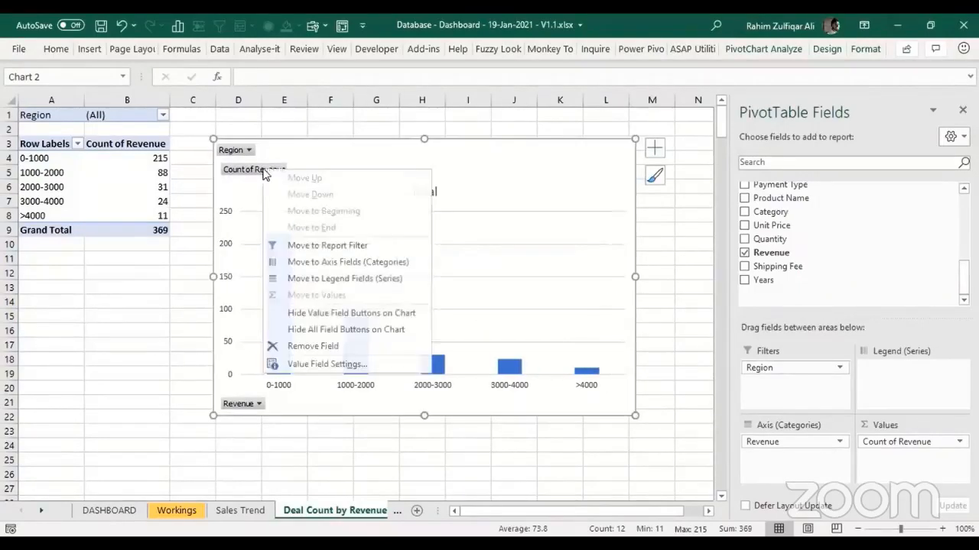
left_click(365, 330)
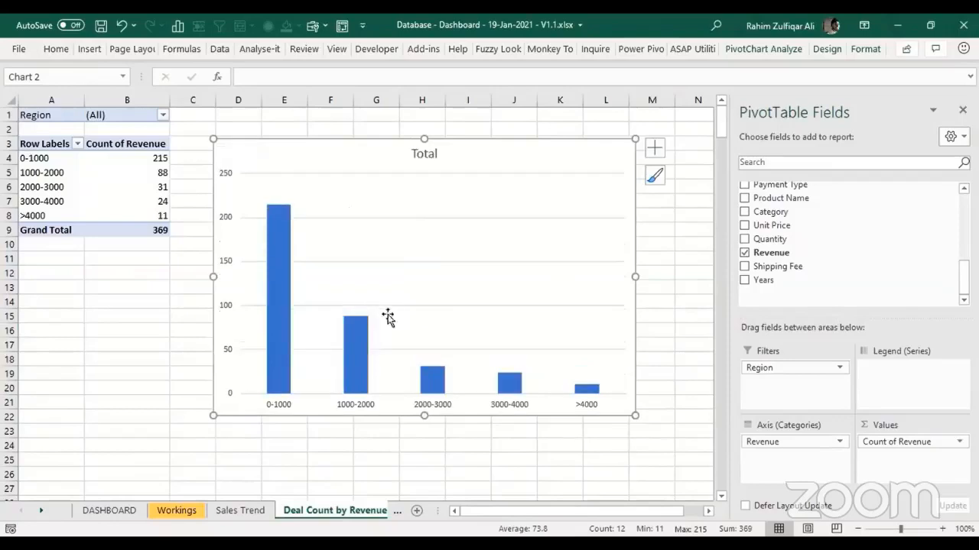
left_click(390, 224)
left_click(392, 217)
key("Delete")
Step: Change the PivotChart's title to "Deal Count by Revenue"
left_click(429, 154)
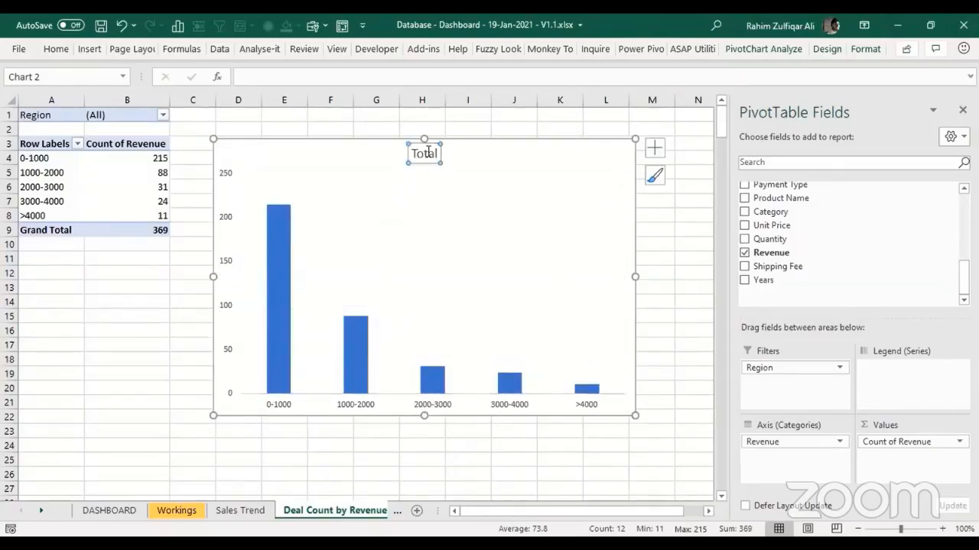
double_click(430, 153)
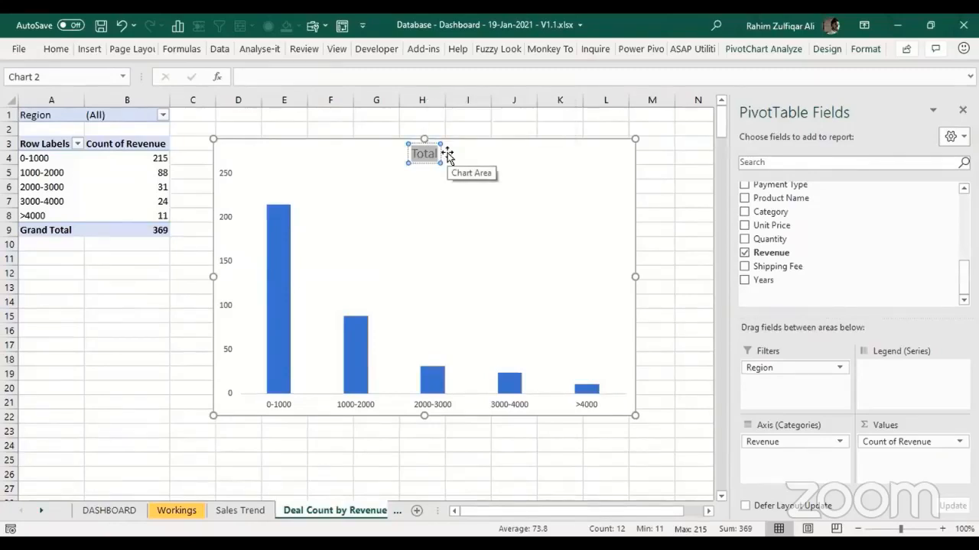
type("De")
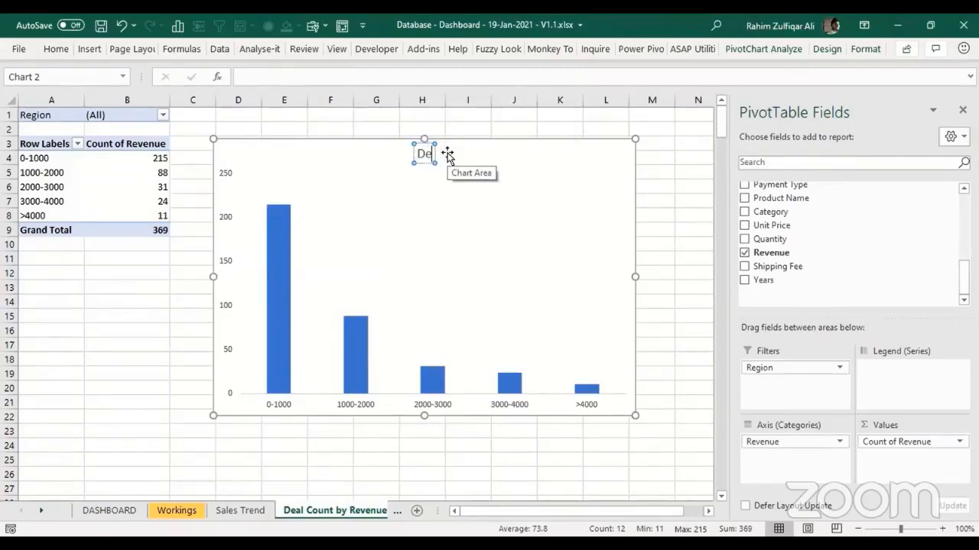
type("al Co")
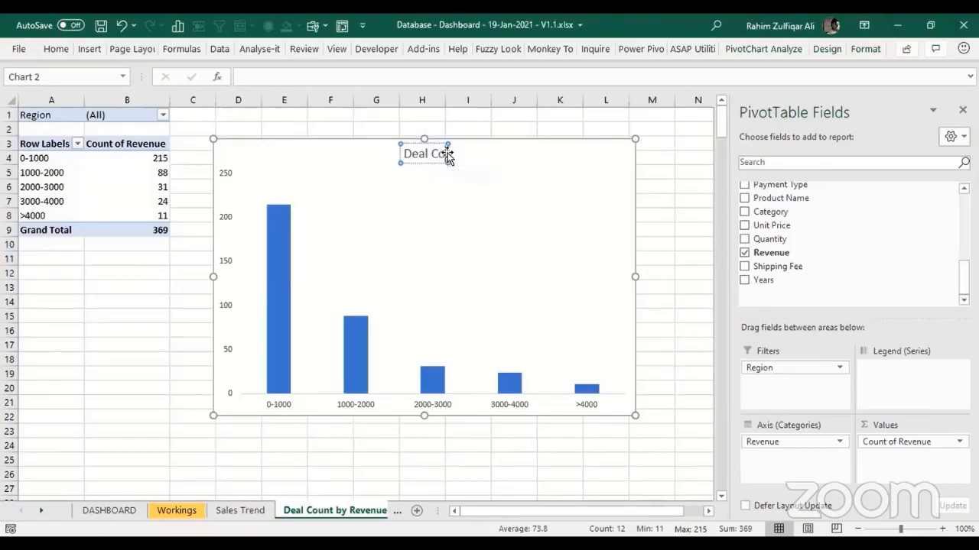
type("unt by Revenue")
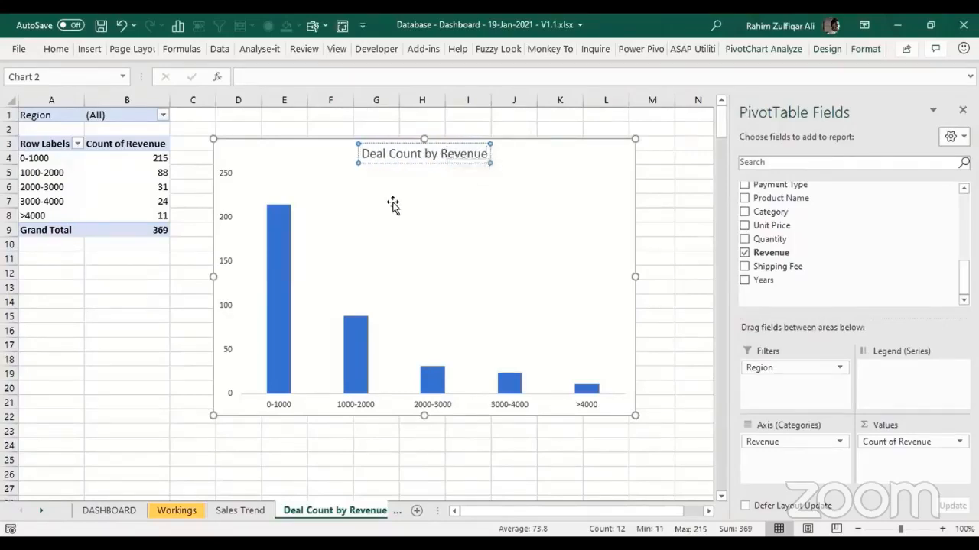
Step: Widen the chart's columns by setting the data series gap width to 45%
left_click(287, 298)
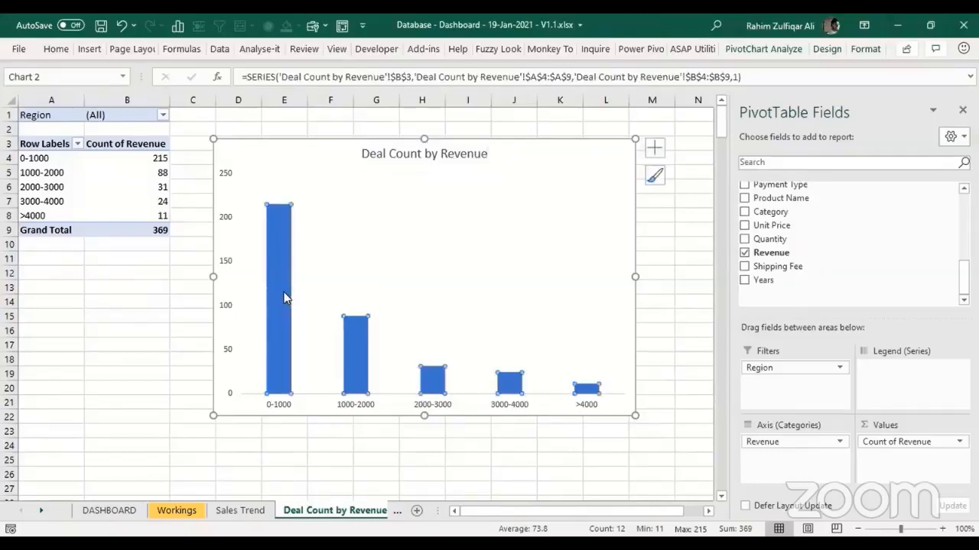
right_click(285, 298)
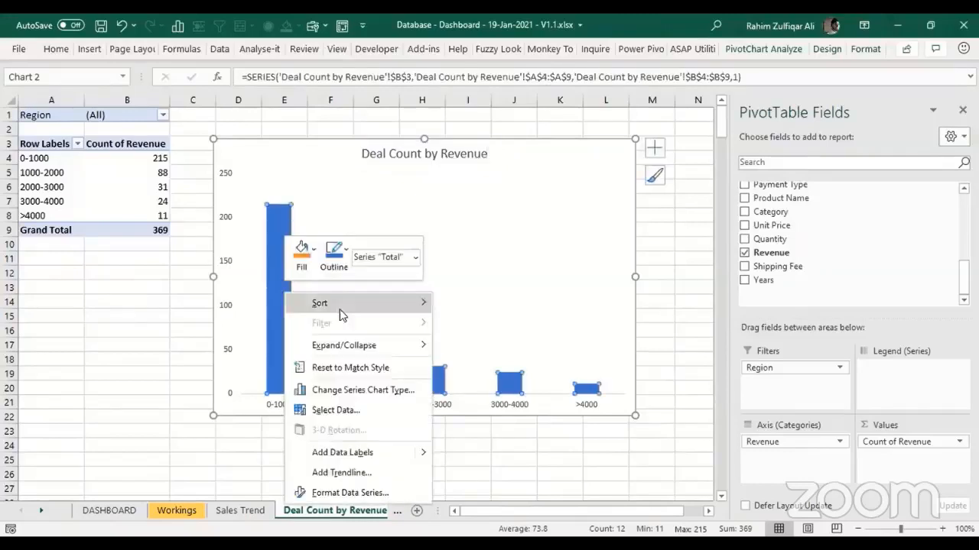
left_click(352, 496)
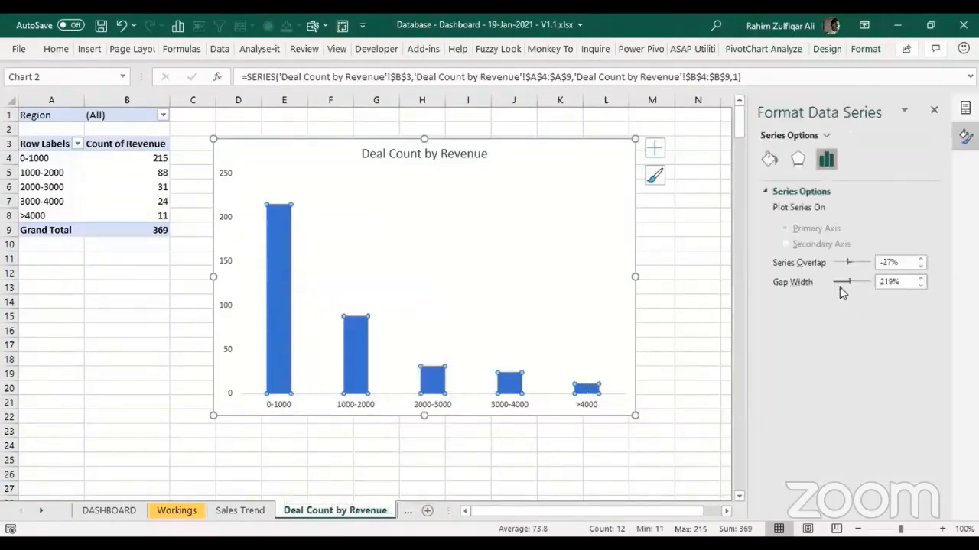
left_click_drag(848, 282, 837, 282)
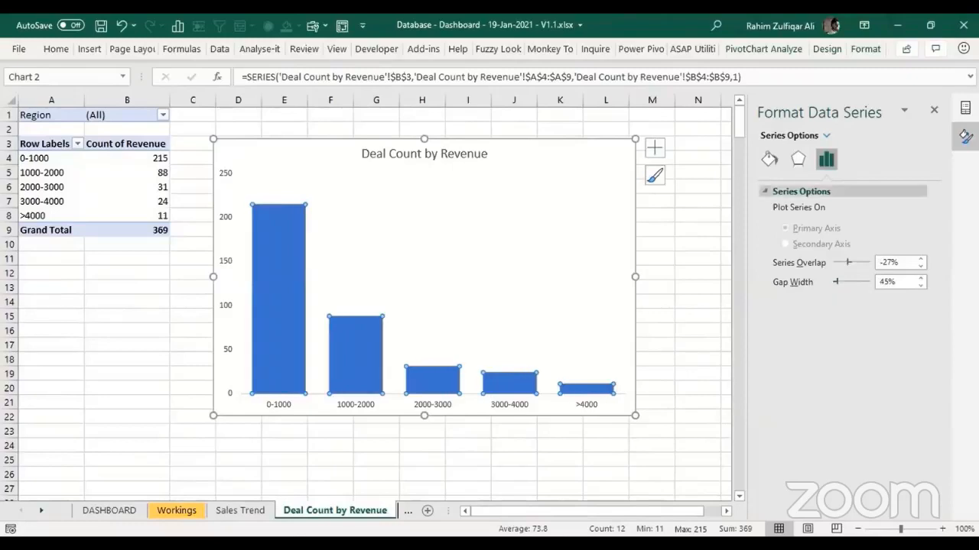
left_click(934, 110)
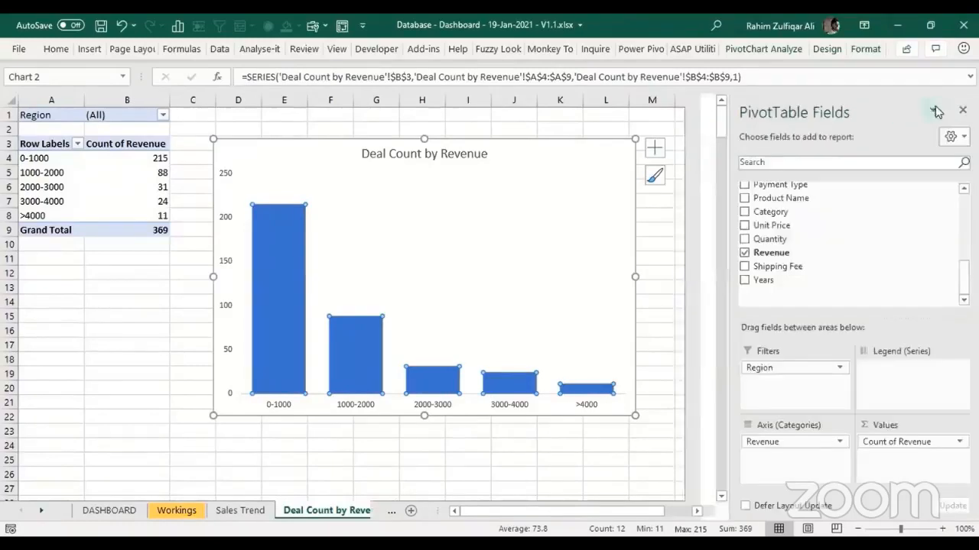
Step: Shrink the Deal Count by Revenue chart so it spans about columns D to I and rows 3 to 13
left_click(662, 383)
left_click(596, 337)
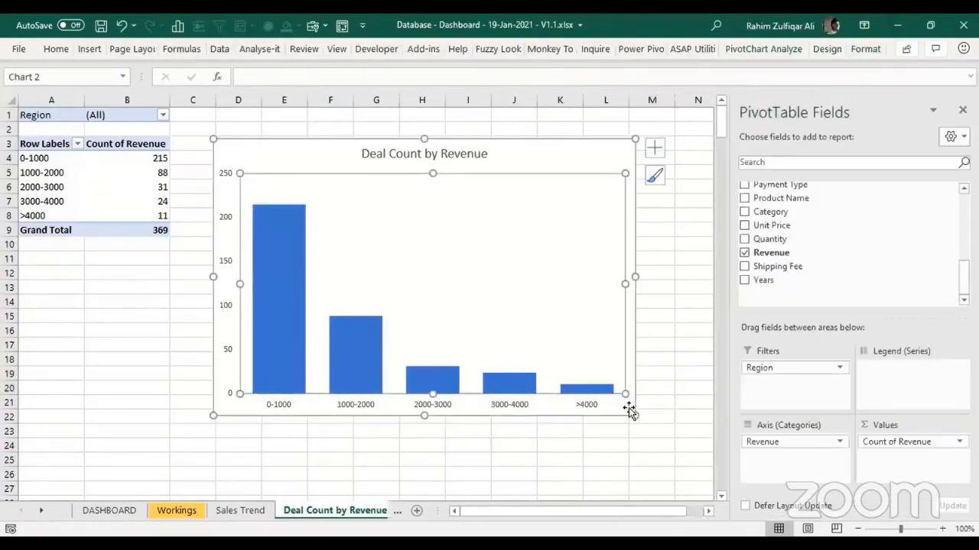
left_click_drag(633, 412, 503, 299)
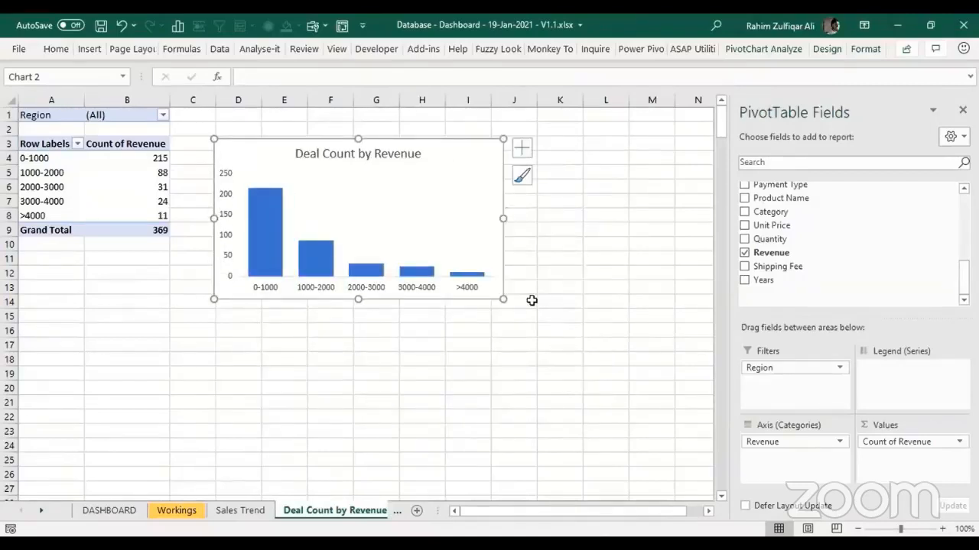
Step: Copy the Deal Count by Revenue chart onto the DASHBOARD sheet at cell B18, keeping the original on its own sheet
key("Delete")
key("ctrl+z")
left_click(130, 510)
left_click(71, 305)
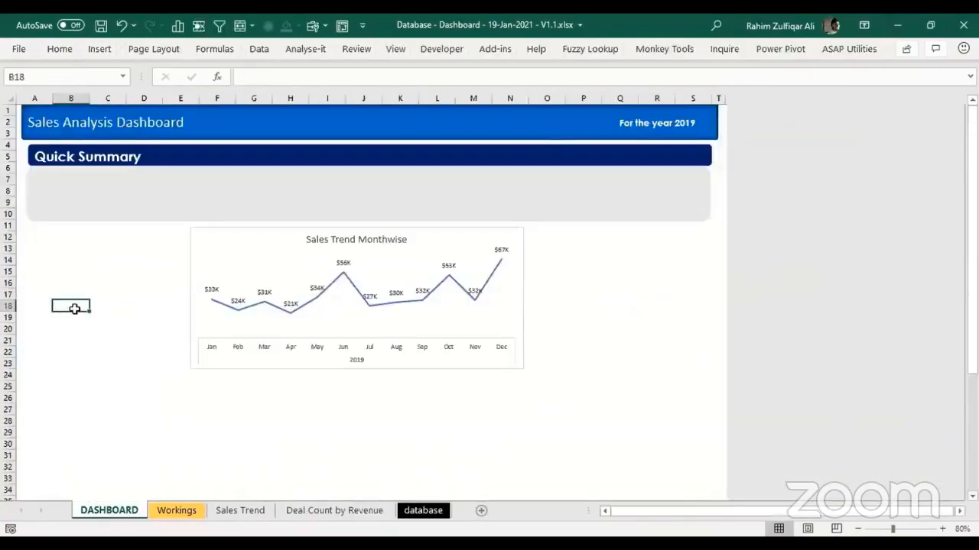
key("ctrl+v")
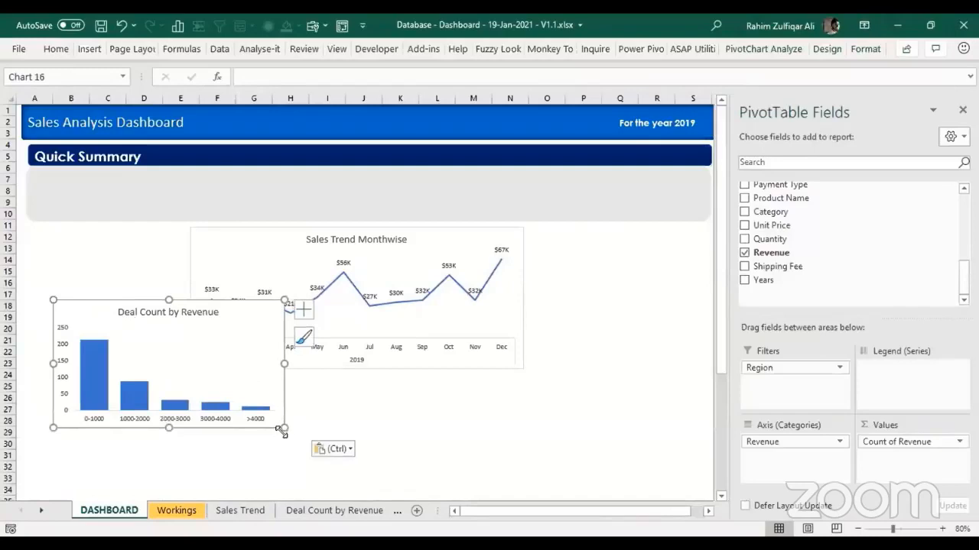
Step: Fit the Deal Count by Revenue chart below the Quick Summary area across columns A to G, shifting the Sales Trend Monthwise chart out of its way
left_click_drag(284, 429, 234, 430)
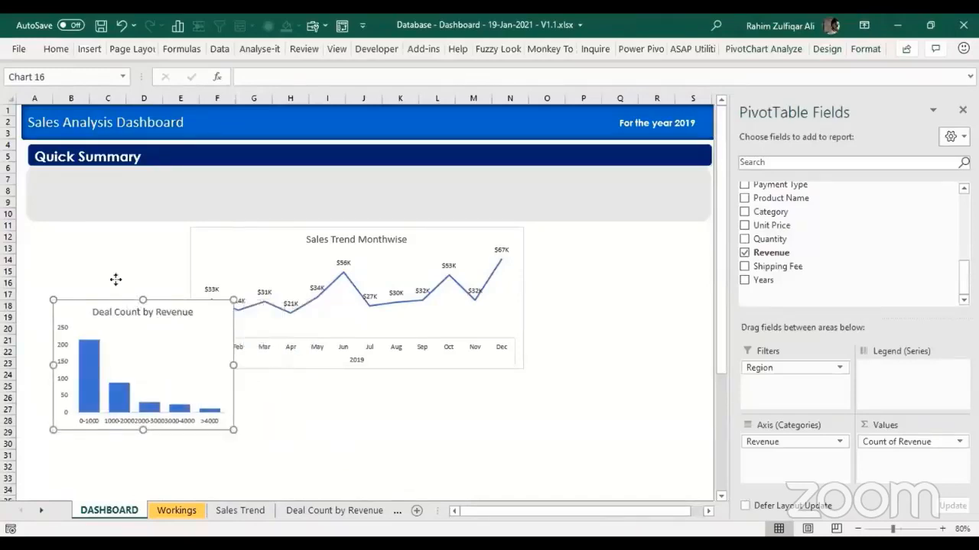
left_click_drag(124, 298, 98, 221)
left_click(354, 253)
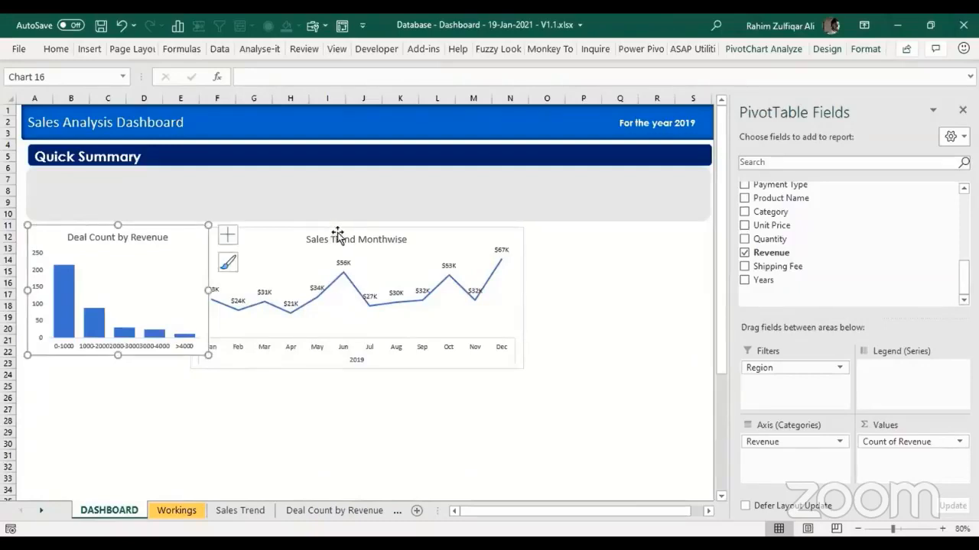
left_click_drag(339, 236, 440, 232)
left_click(205, 335)
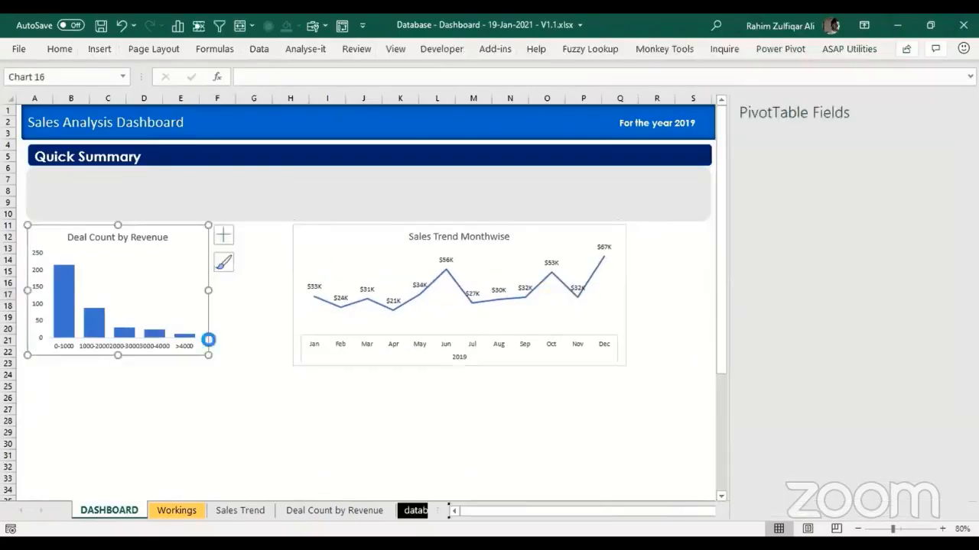
left_click_drag(209, 353, 244, 368)
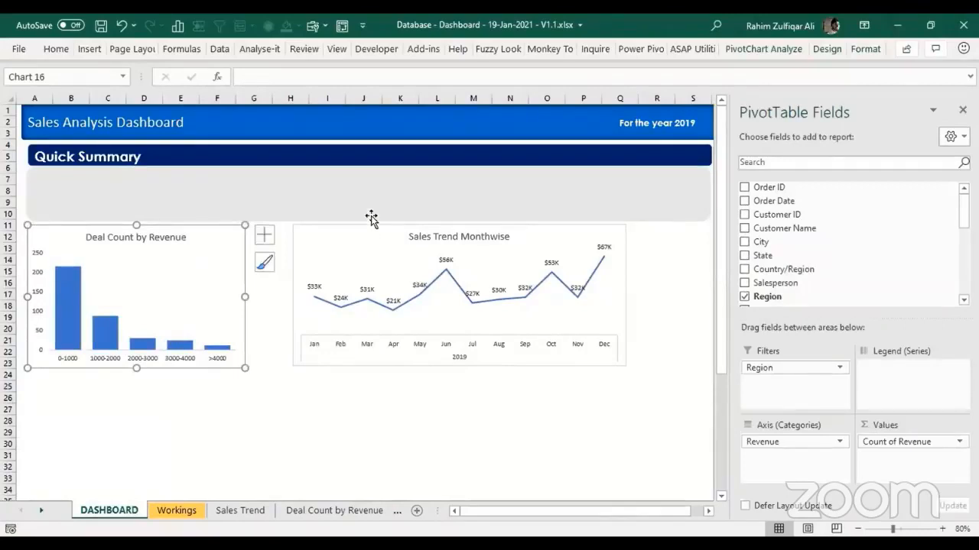
Step: Move the Sales Trend Monthwise chart right next to the Deal Count by Revenue chart, aligned with its upper edge
left_click(350, 227)
left_click_drag(349, 227, 304, 226)
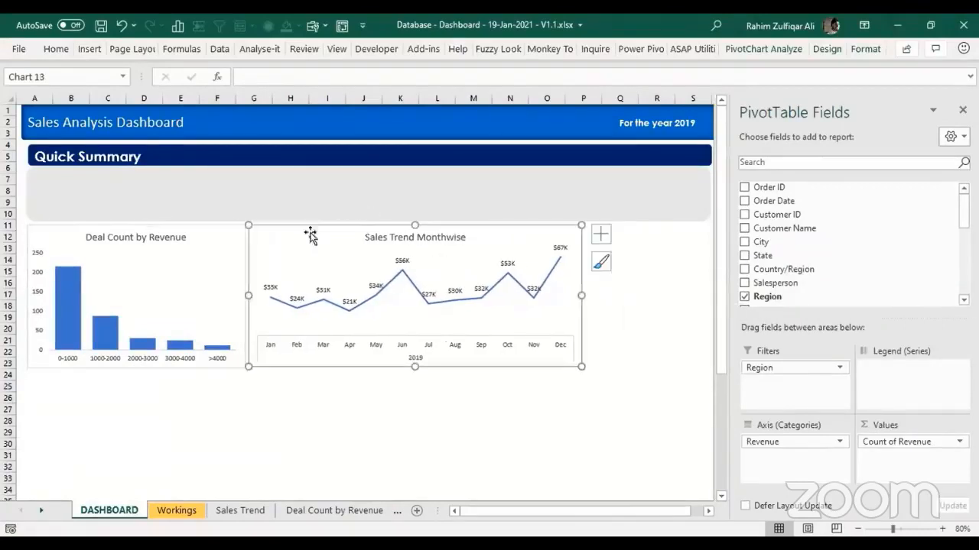
left_click(621, 341)
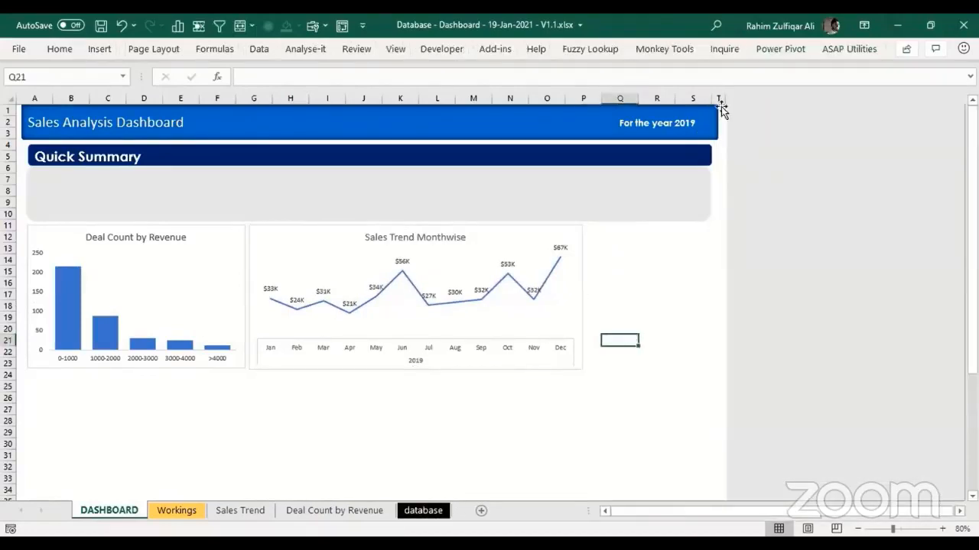
left_click(149, 272)
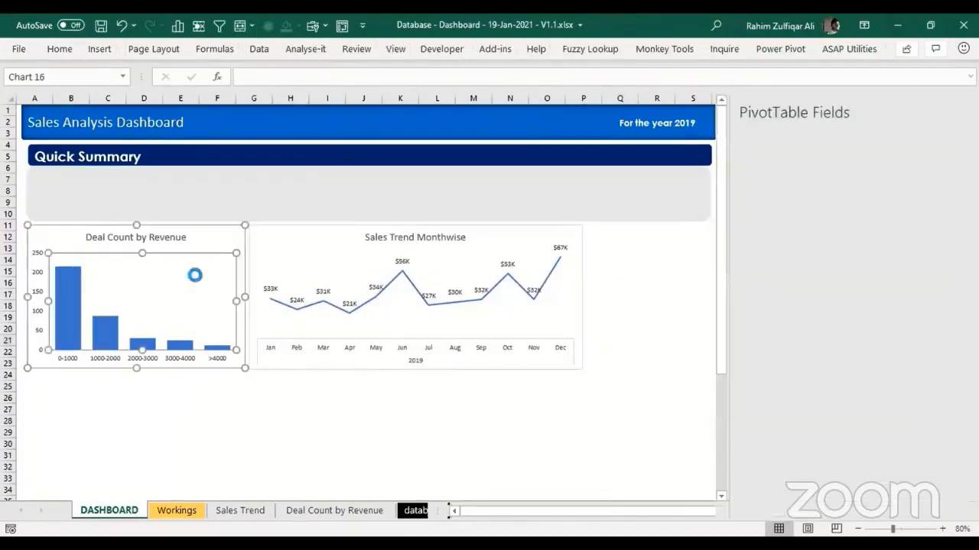
left_click(251, 375)
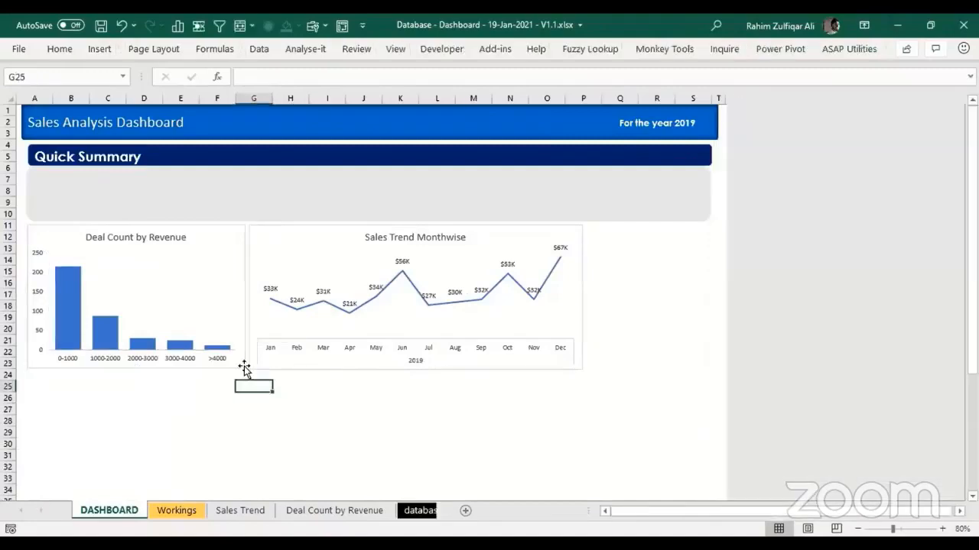
Step: Narrow the Deal Count by Revenue chart to end within column F and move the Sales Trend Monthwise chart over to close the gap
left_click(241, 364)
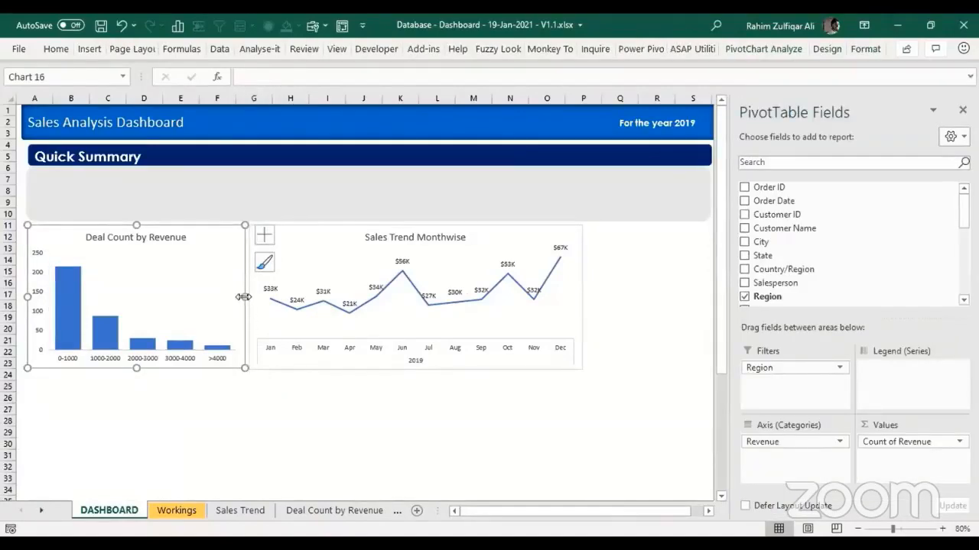
left_click_drag(244, 296, 229, 297)
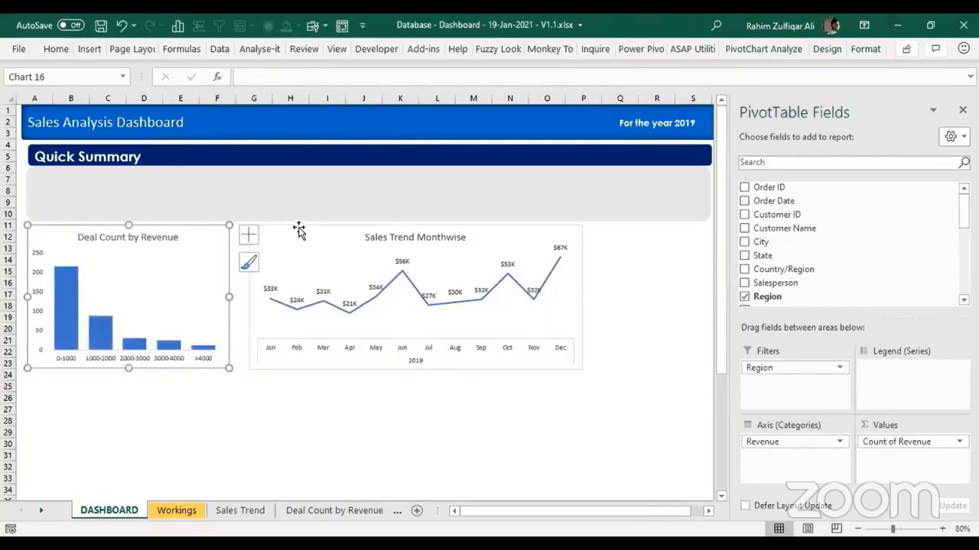
left_click_drag(295, 230, 282, 228)
left_click(592, 304)
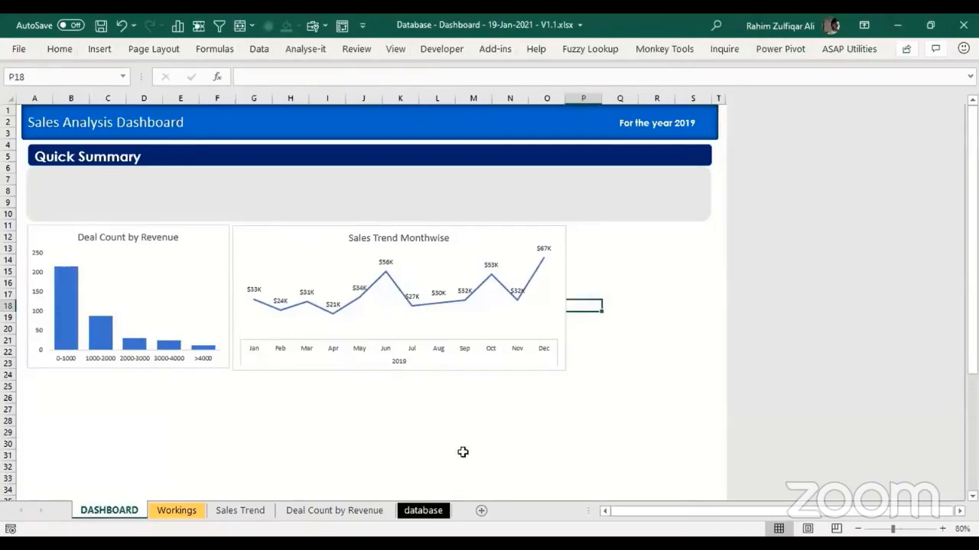
Step: Duplicate the Deal Count by Revenue sheet, placing the copy between the original and the database sheet
left_click(425, 511)
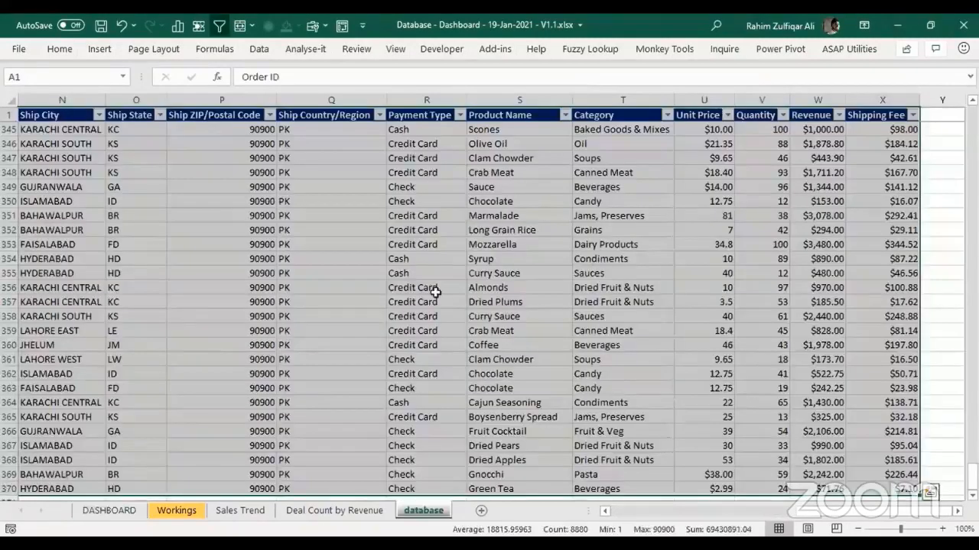
left_click(327, 513)
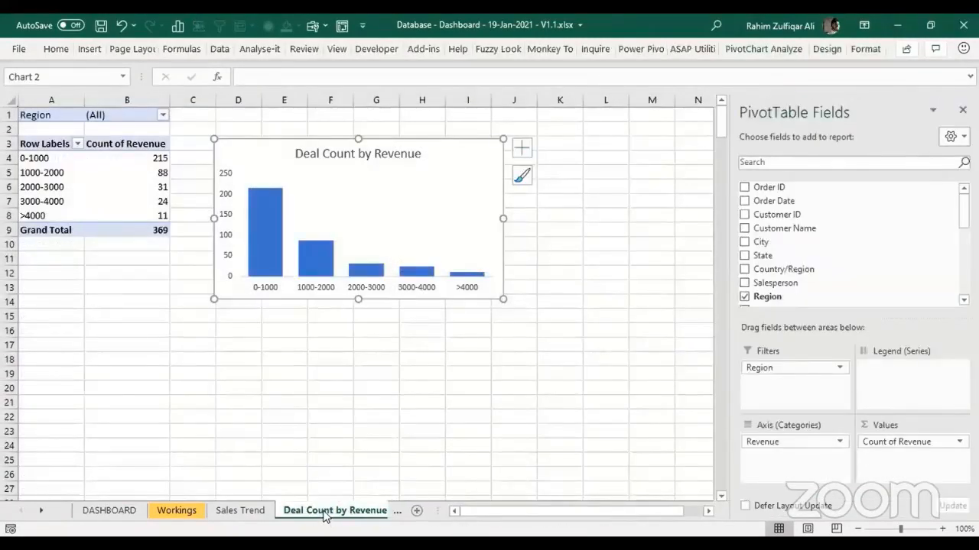
left_click_drag(324, 517, 340, 503)
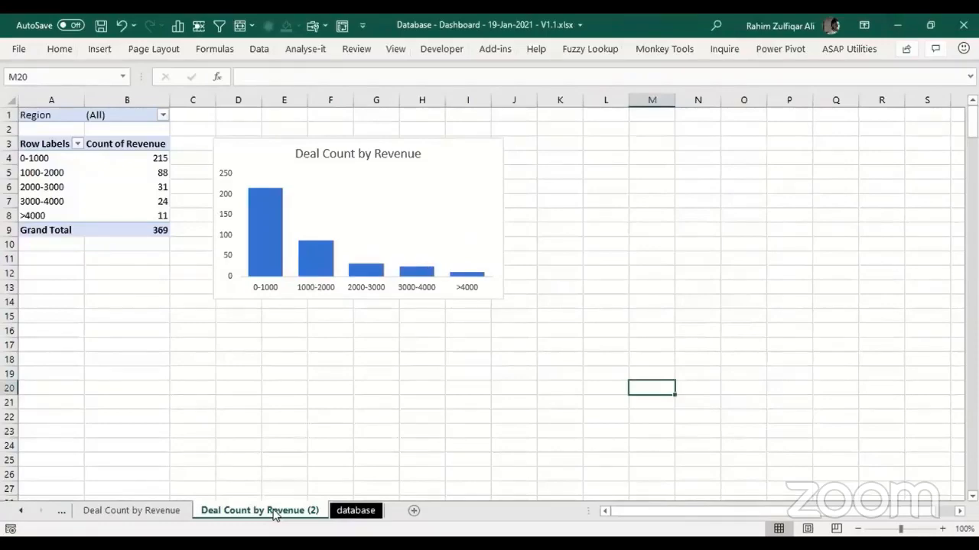
Step: Look through the database, Deal Count by Revenue and Sales Trend sheets to compare the analyses built so far
left_click(348, 511)
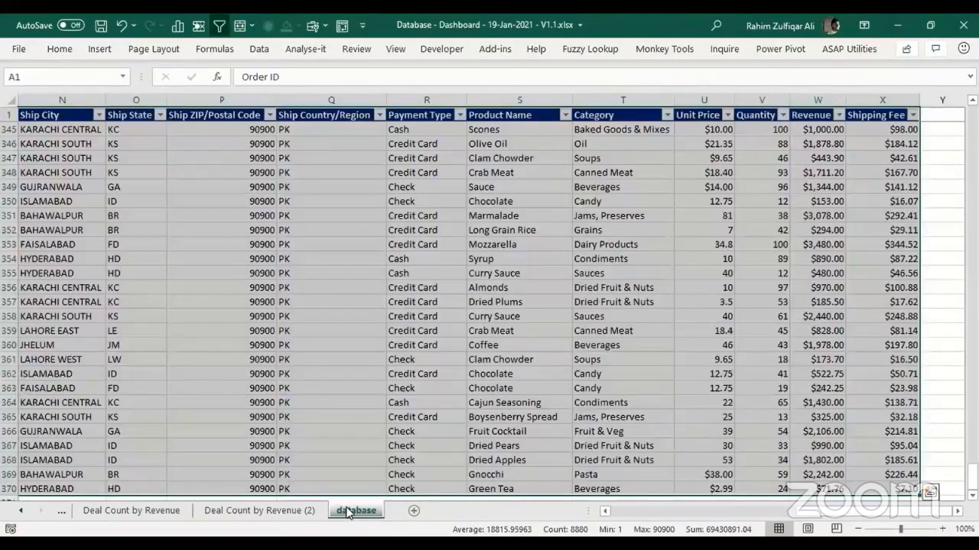
left_click(260, 510)
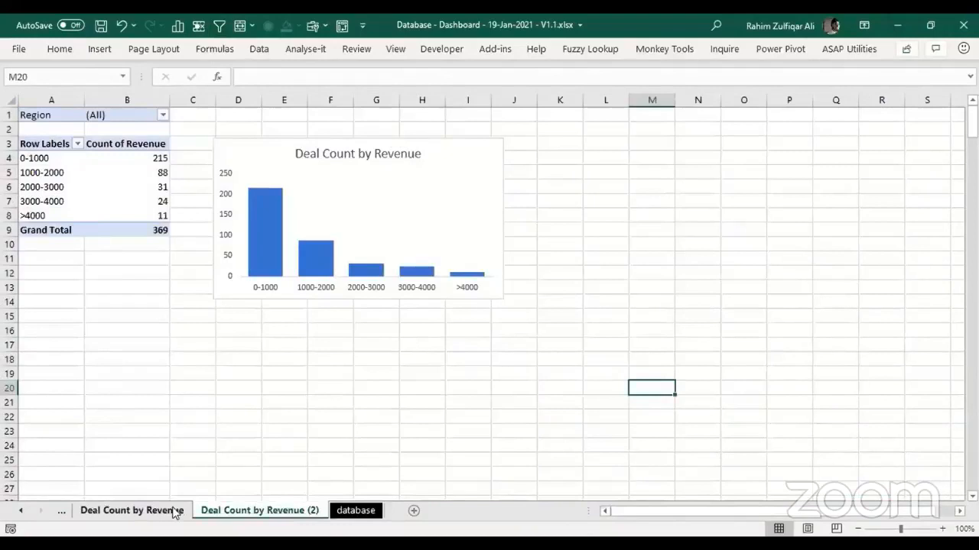
left_click(168, 511)
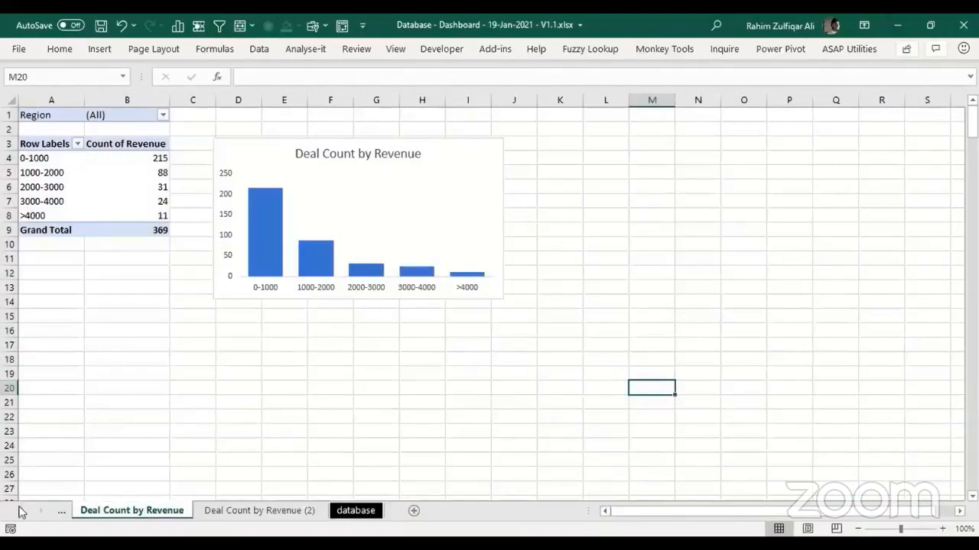
left_click(21, 511)
left_click(21, 511)
left_click(157, 510)
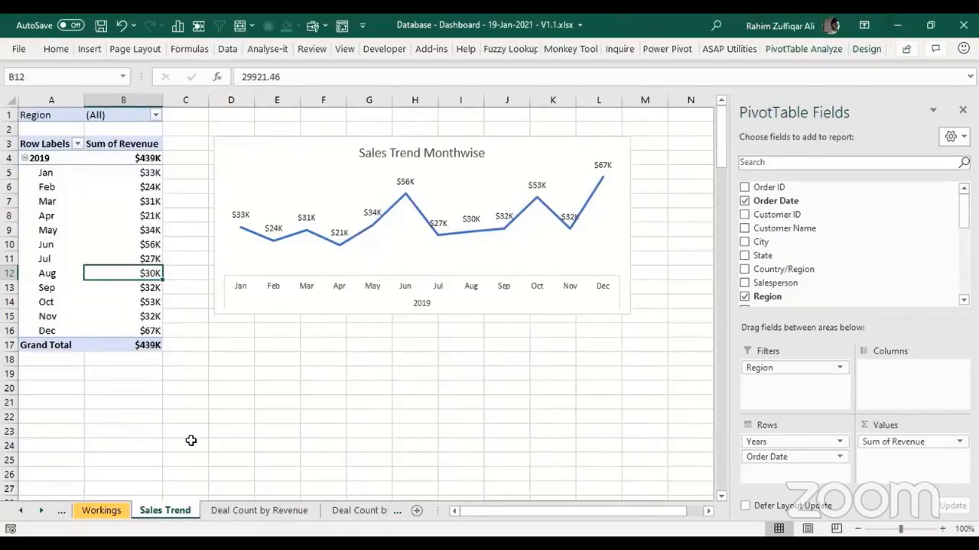
left_click(271, 513)
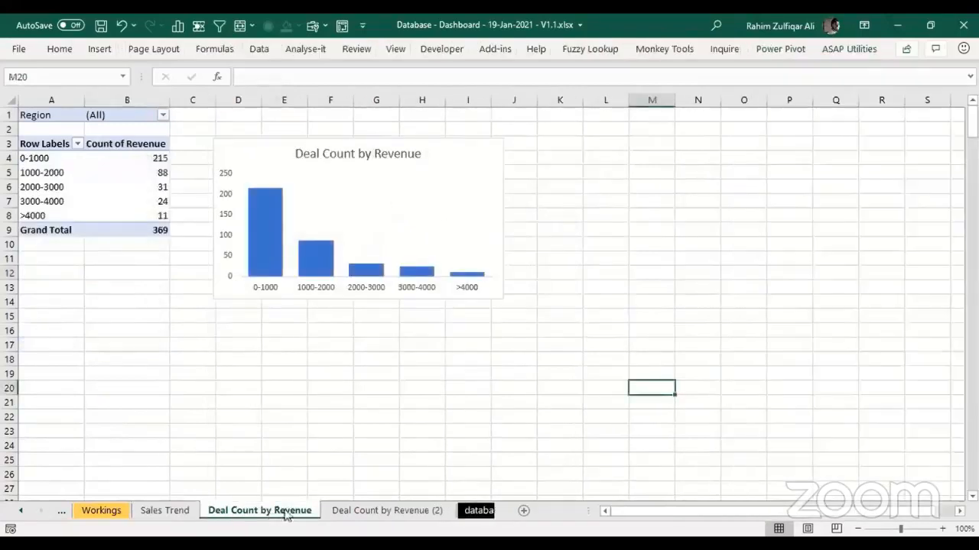
Step: Rename the Deal Count by Revenue (2) sheet as Sales by Region
left_click(365, 511)
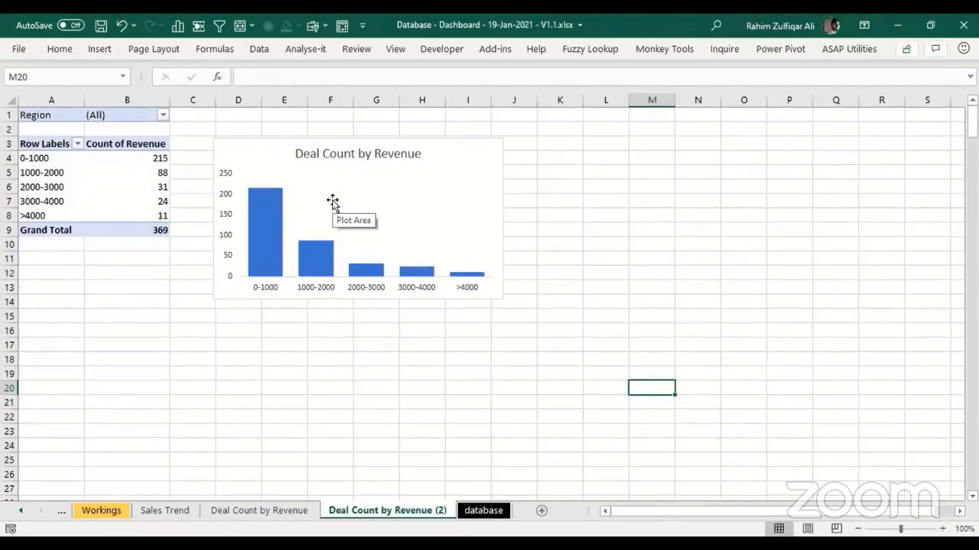
double_click(388, 511)
type("S")
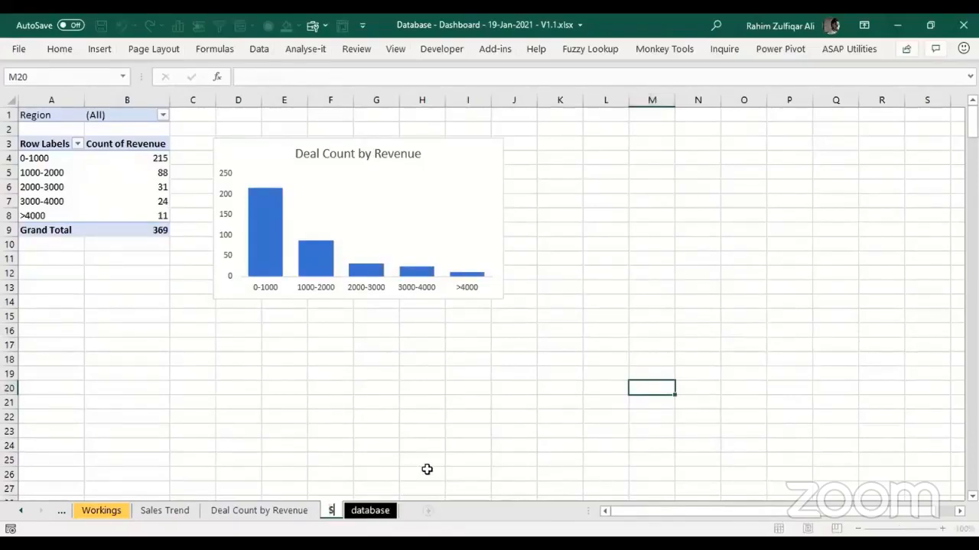
type("ales by Region")
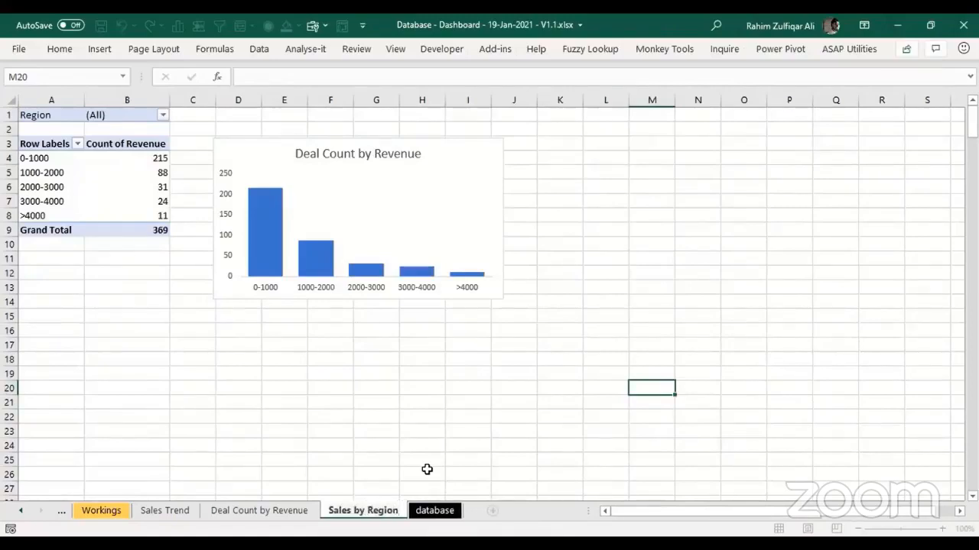
key("Return")
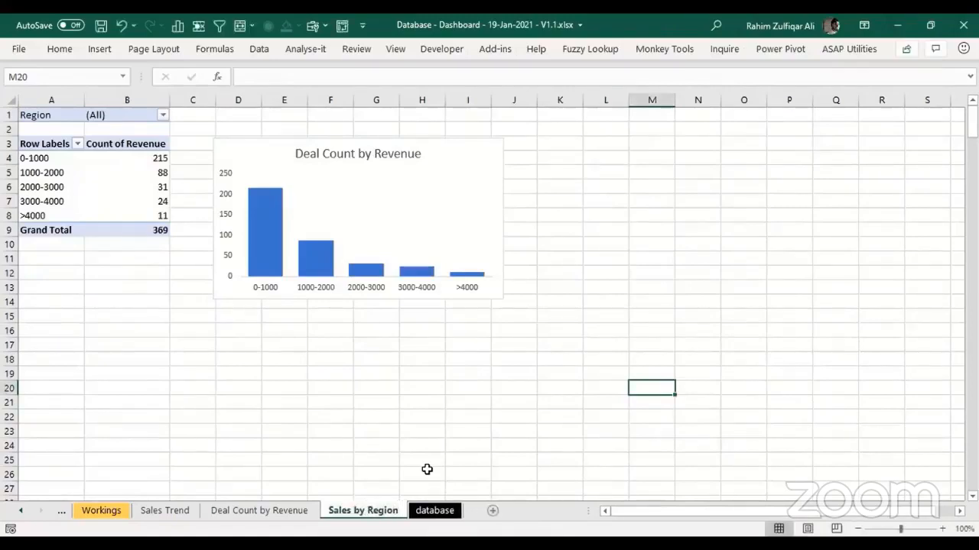
Step: Take Revenue out of the pivot table's rows and move Region from the filters to the rows
left_click(159, 177)
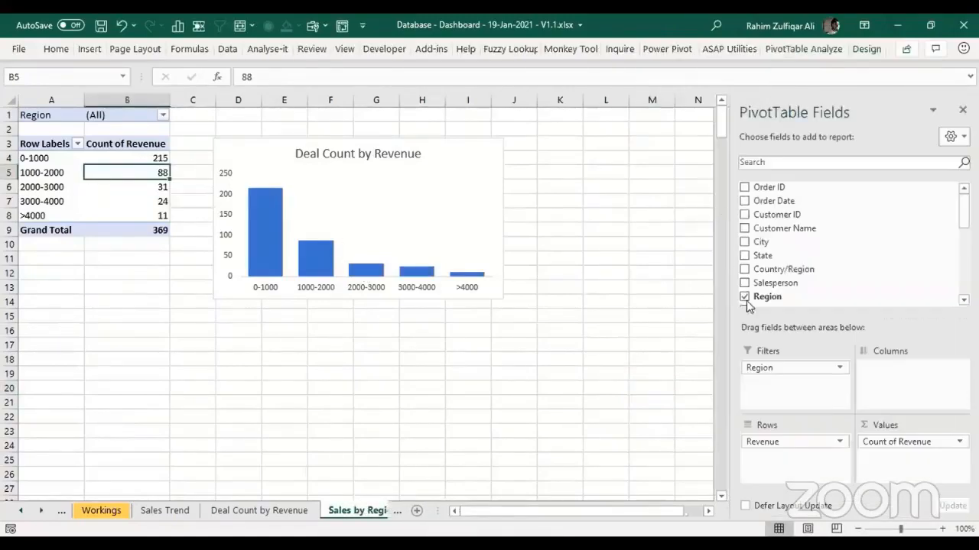
left_click_drag(775, 443, 845, 269)
left_click_drag(805, 375, 803, 458)
Step: Summarize the pivot table's Revenue values by Sum
right_click(142, 173)
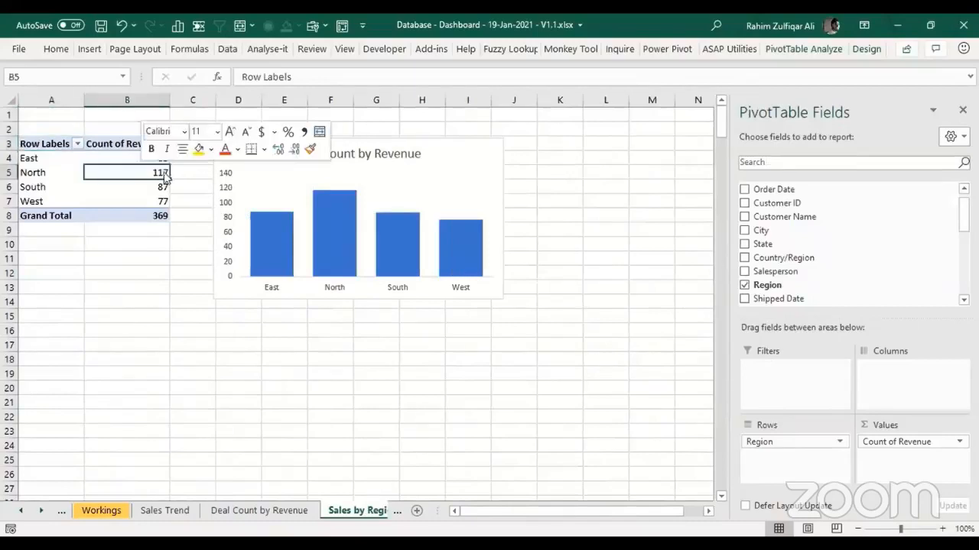
left_click(218, 377)
left_click(100, 379)
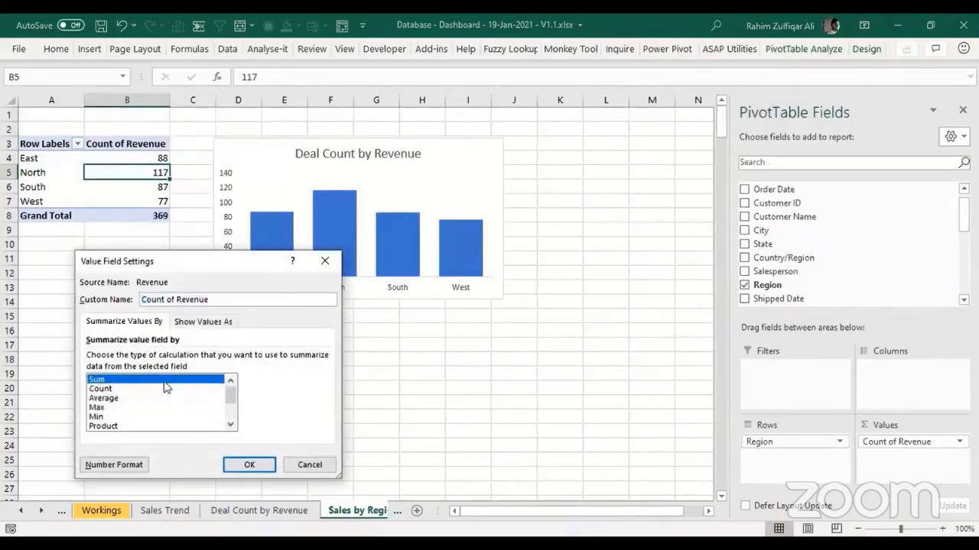
left_click(247, 463)
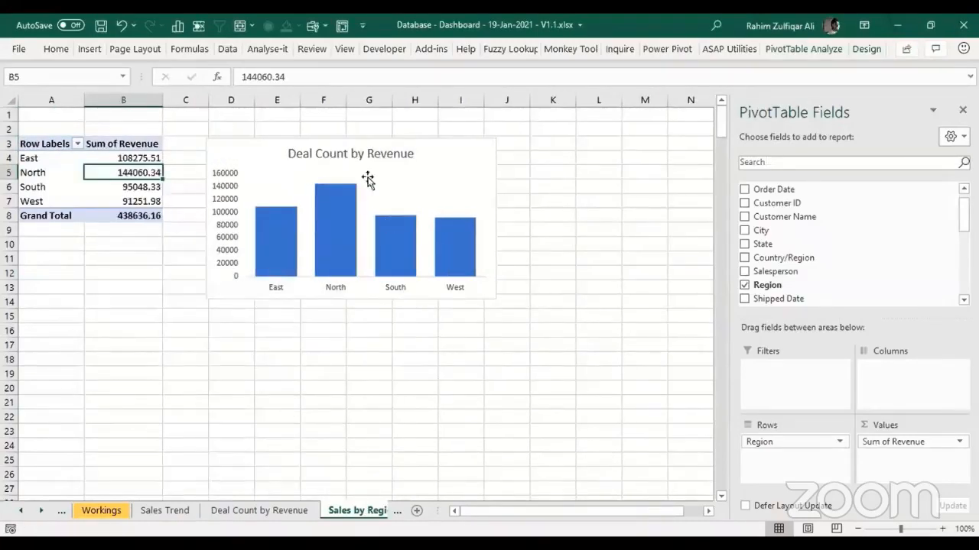
Step: Change the title of the chart on the Sales by Region sheet to Sales by Region
double_click(356, 152)
left_click(352, 153)
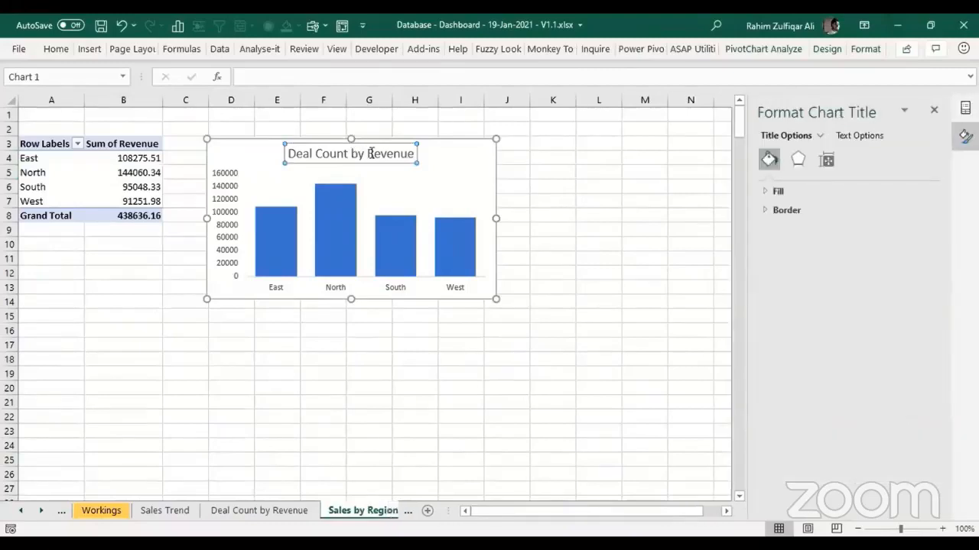
key("End")
key("shift+Home")
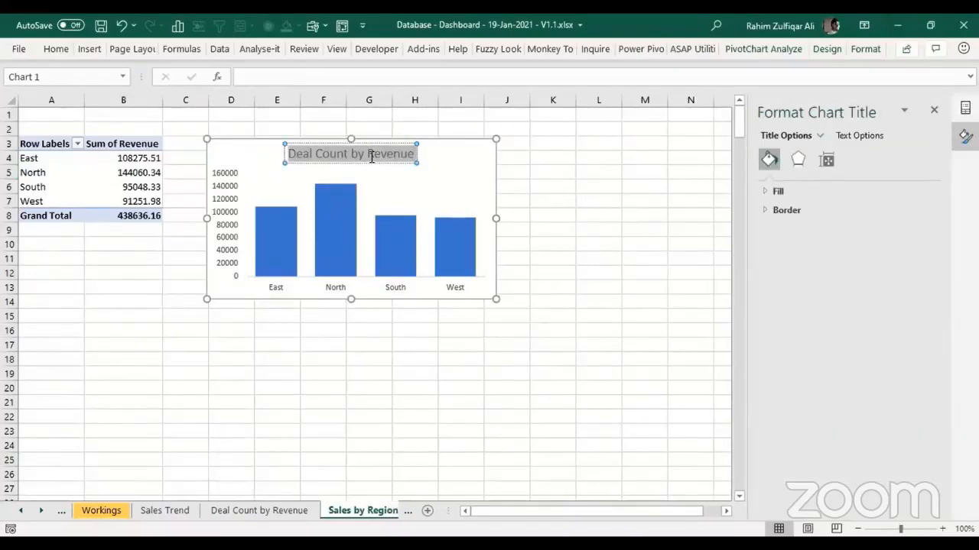
type("Sales by")
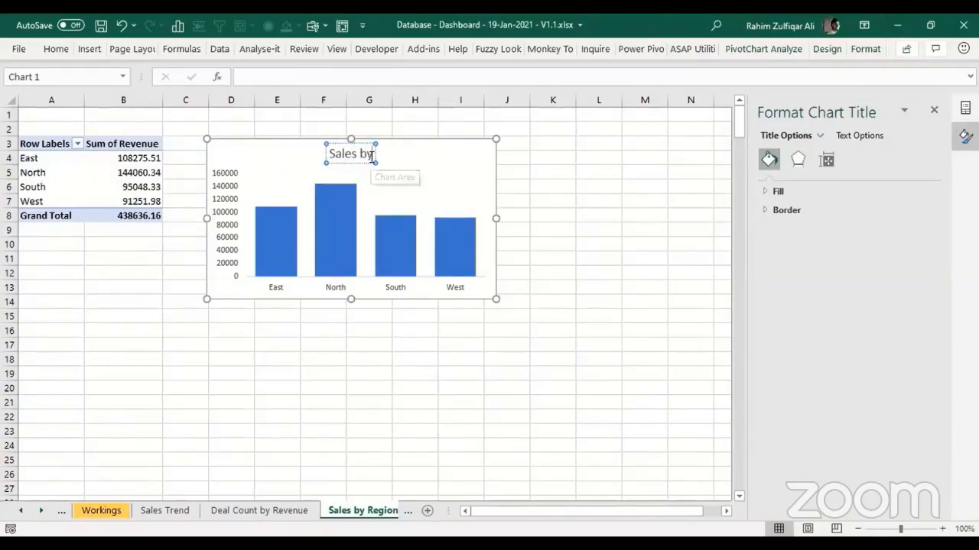
type(" Region")
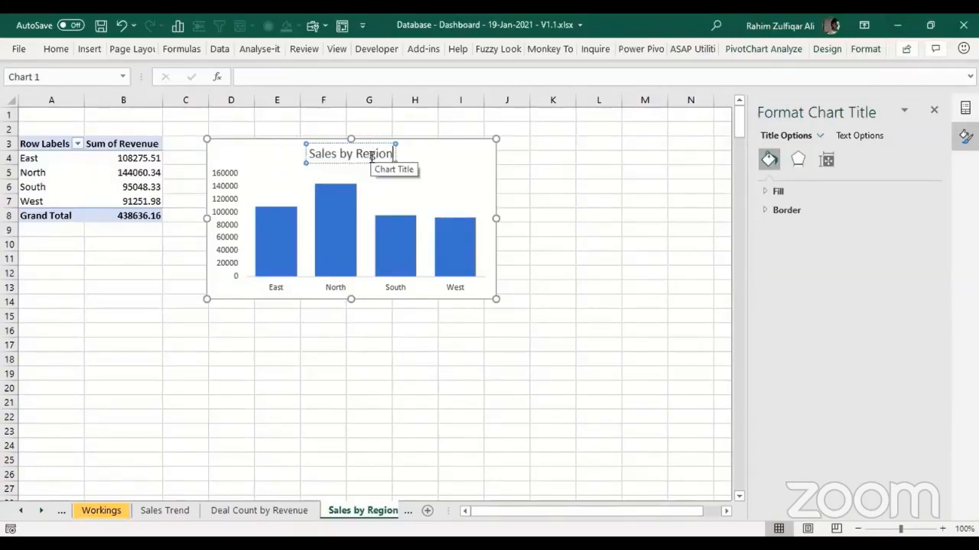
left_click(262, 328)
Step: Delete the vertical value axis of the Sales by Region chart and add data labels to its columns
left_click(231, 253)
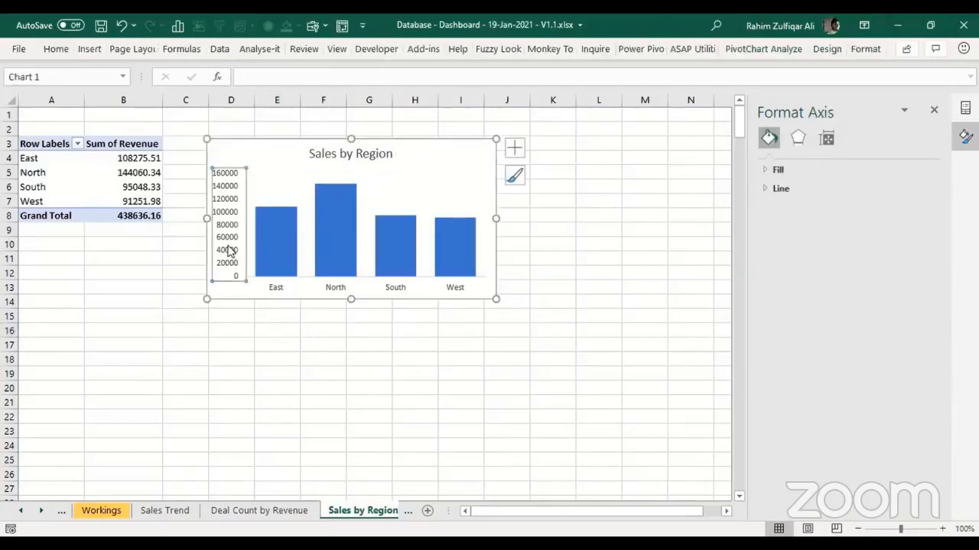
key("Delete")
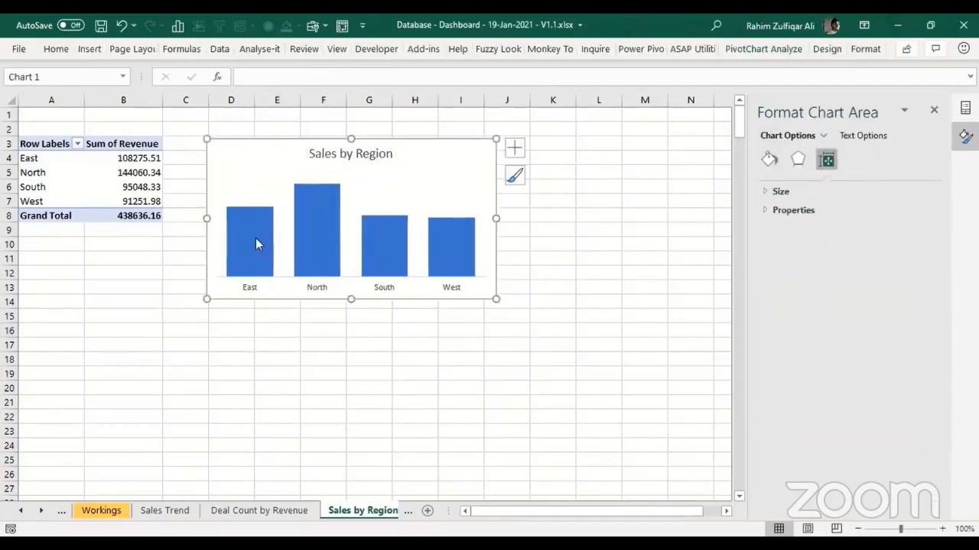
right_click(255, 239)
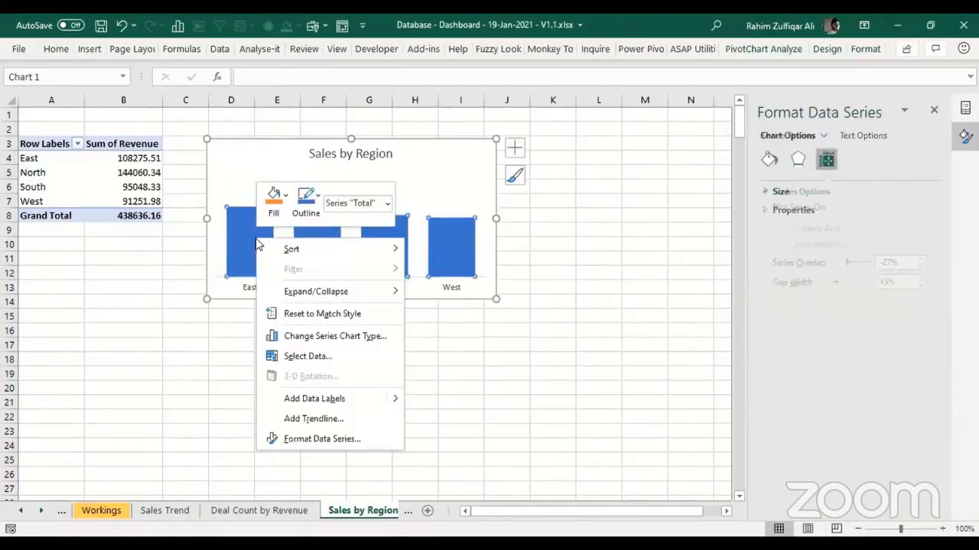
left_click(338, 398)
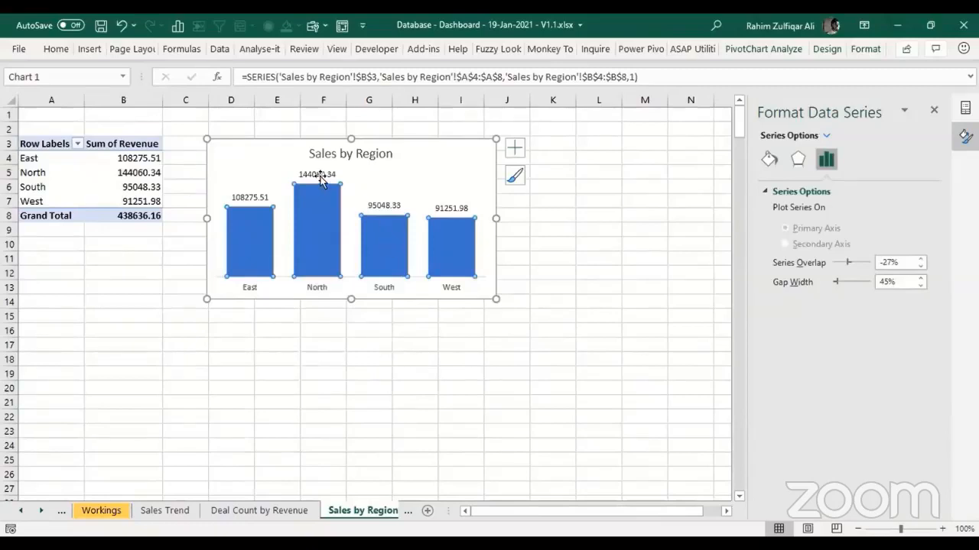
Step: Format the pivot table's revenue values in B4:B8 with thousands separators and no decimals
left_click(164, 171)
left_click_drag(142, 157, 124, 215)
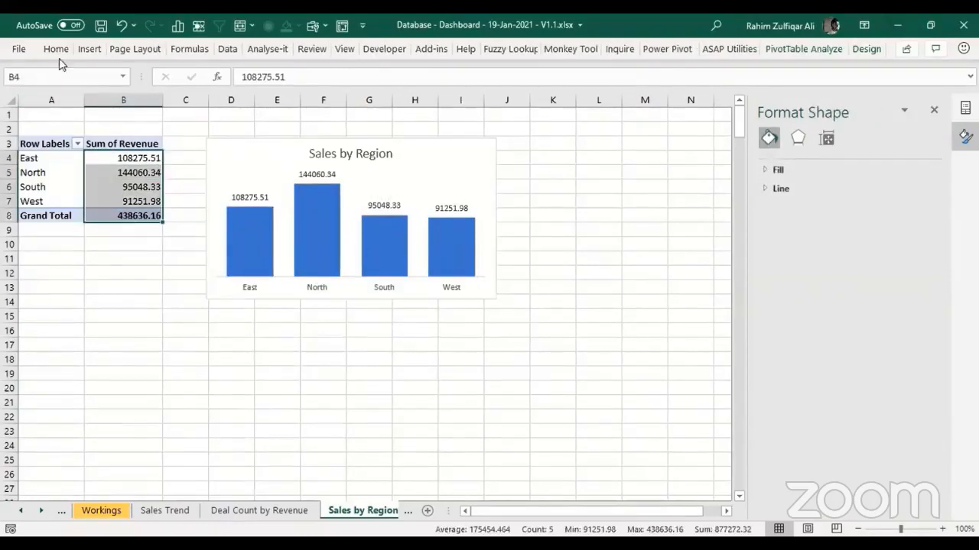
left_click(416, 100)
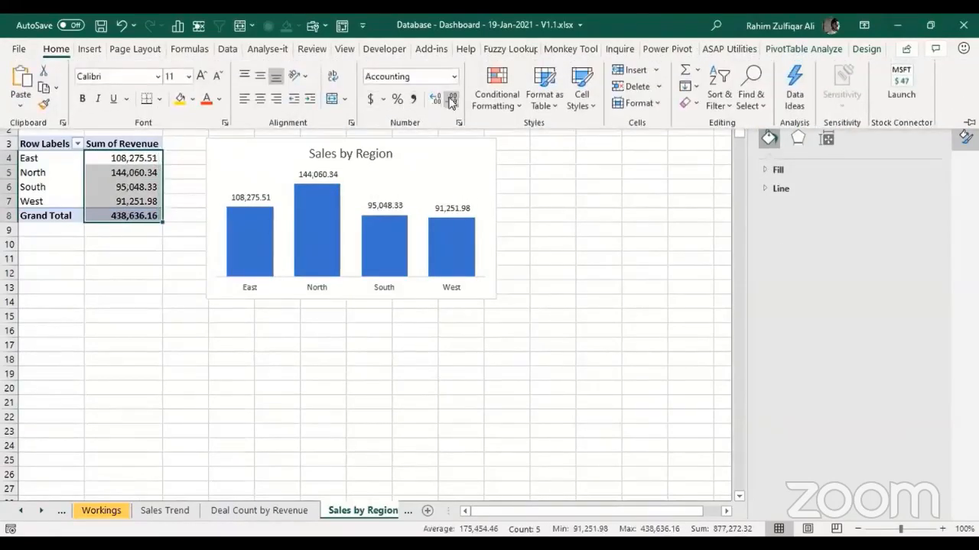
left_click(452, 99)
left_click(453, 100)
Step: Copy the Sales by Region chart to the DASHBOARD sheet, placing it beside the Sales Trend Monthwise chart, and close the side panes
left_click(431, 151)
left_click(439, 144)
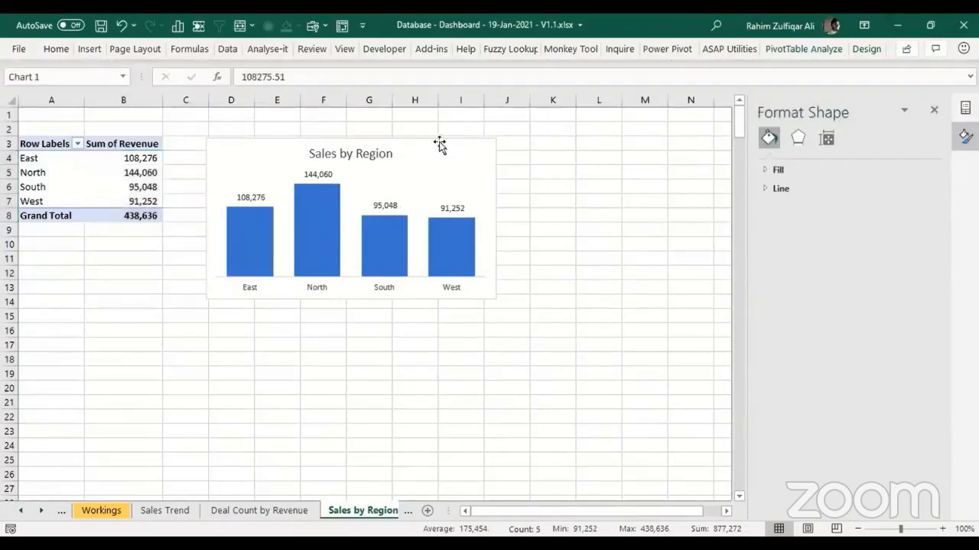
left_click(101, 513)
left_click(21, 510)
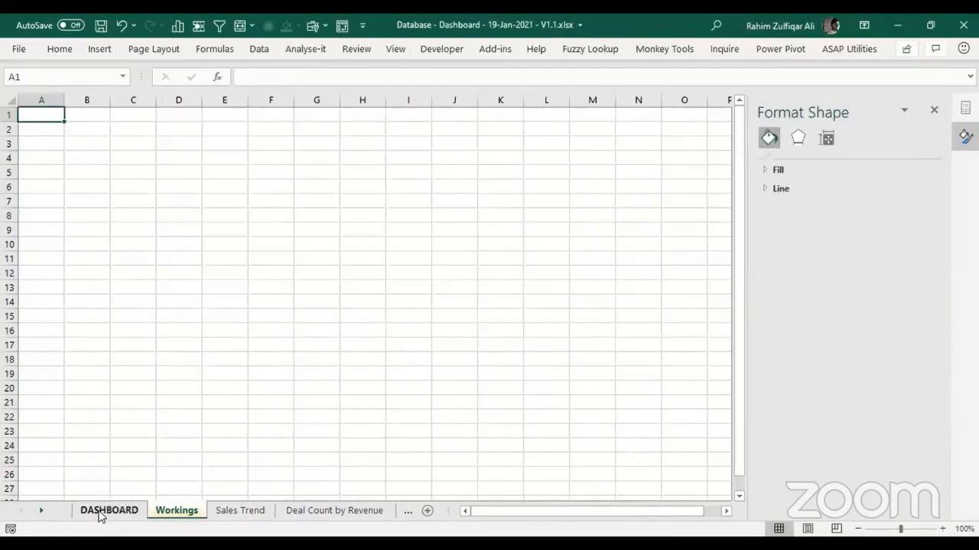
left_click(106, 512)
left_click(616, 273)
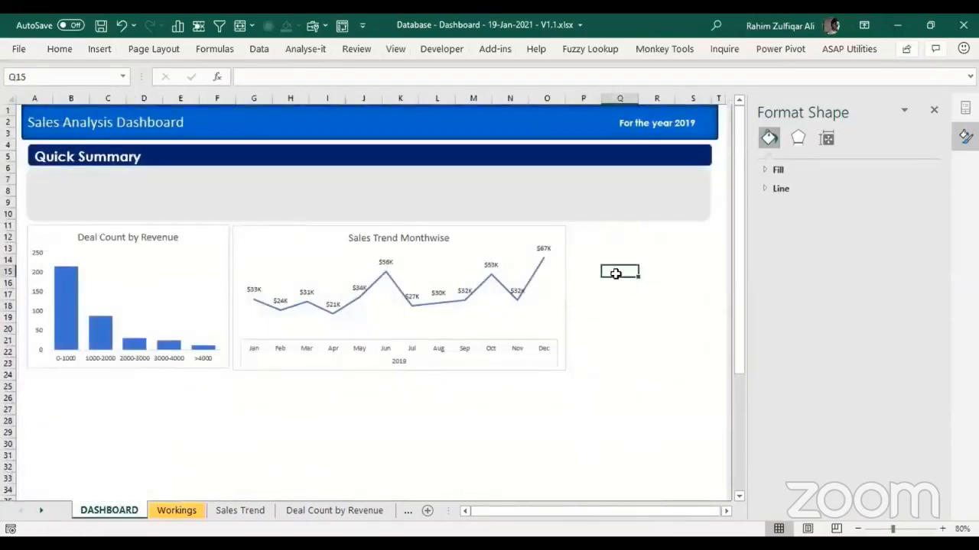
key("ctrl+v")
left_click_drag(635, 273, 609, 230)
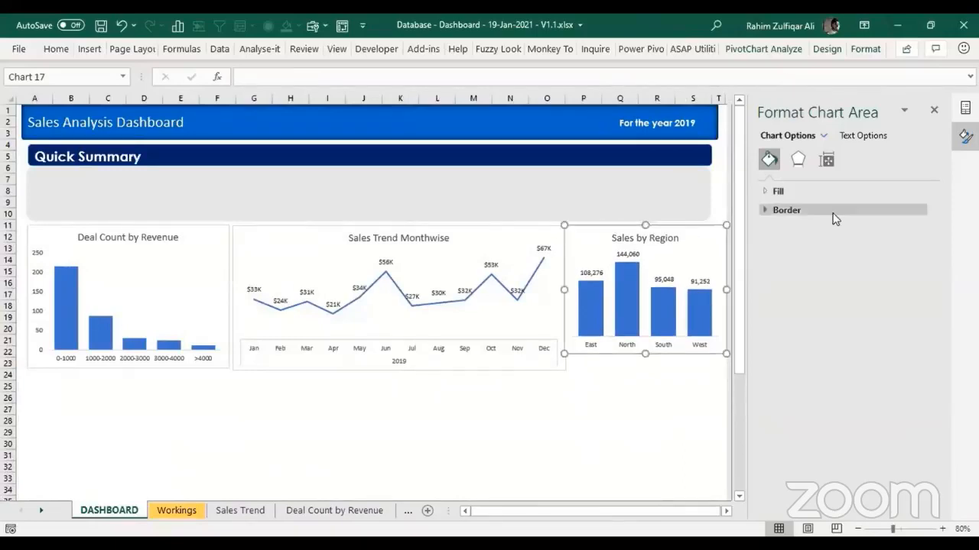
left_click(934, 110)
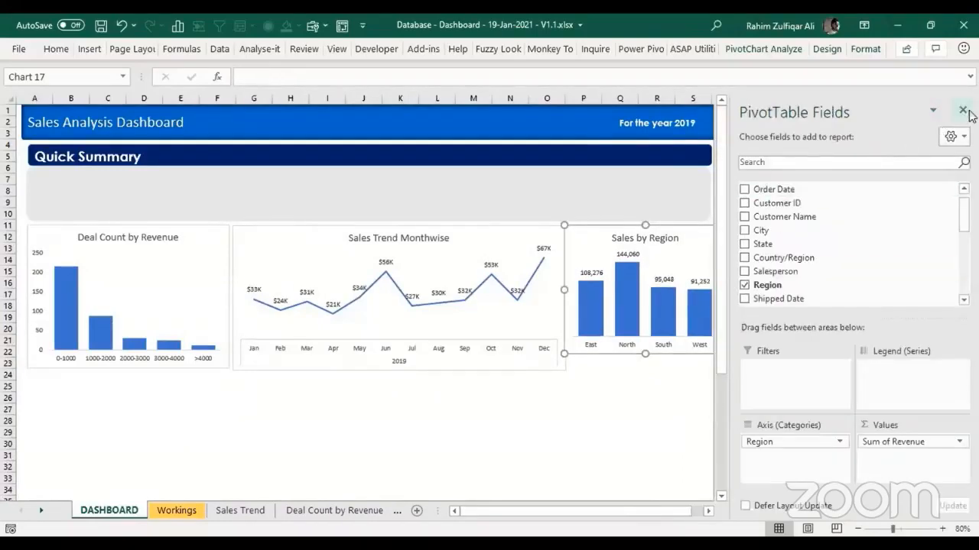
left_click(965, 111)
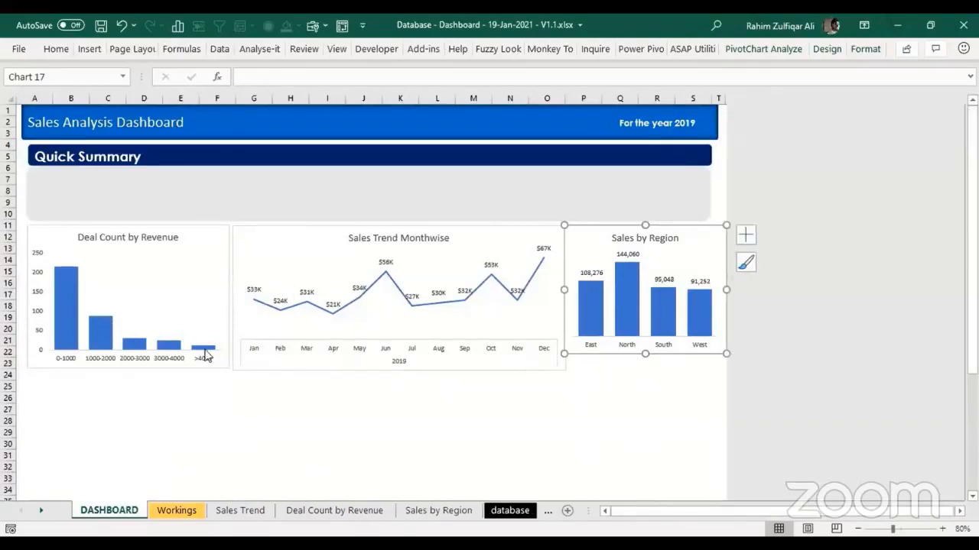
Step: Shrink the Deal Count by Revenue chart to end around row 22, then close the gap with the Sales Trend Monthwise chart and match its height
left_click(225, 369)
left_click_drag(227, 367, 225, 364)
left_click_drag(221, 362, 219, 357)
left_click_drag(289, 232, 280, 225)
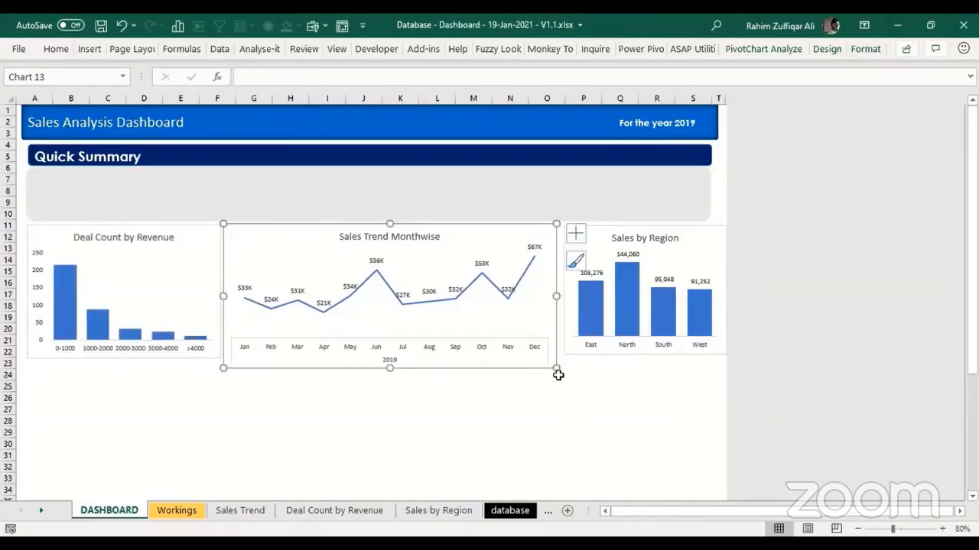
left_click_drag(555, 369, 557, 359)
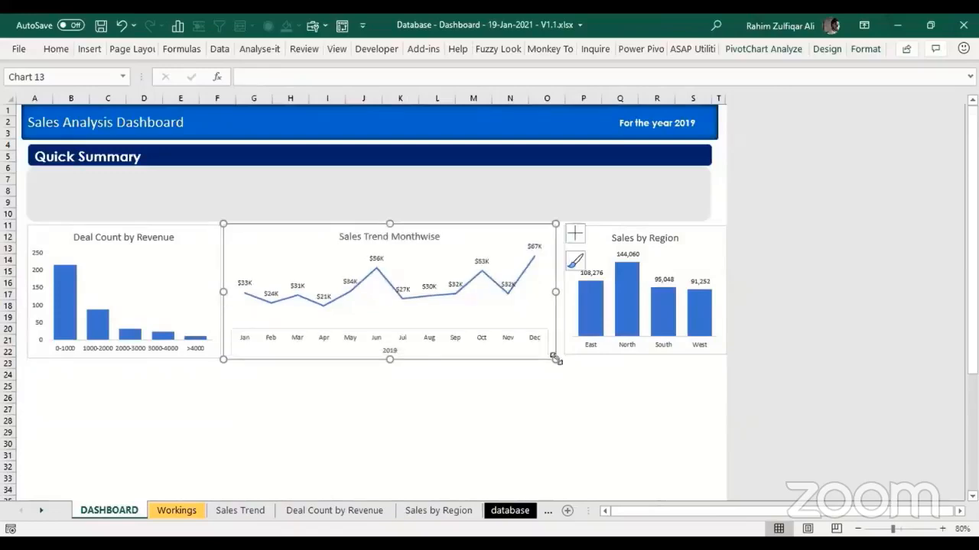
Step: Move the Sales by Region chart up against the Sales Trend Monthwise chart and resize it to the same height, ending at the dashboard header's edge
left_click_drag(621, 222, 618, 222)
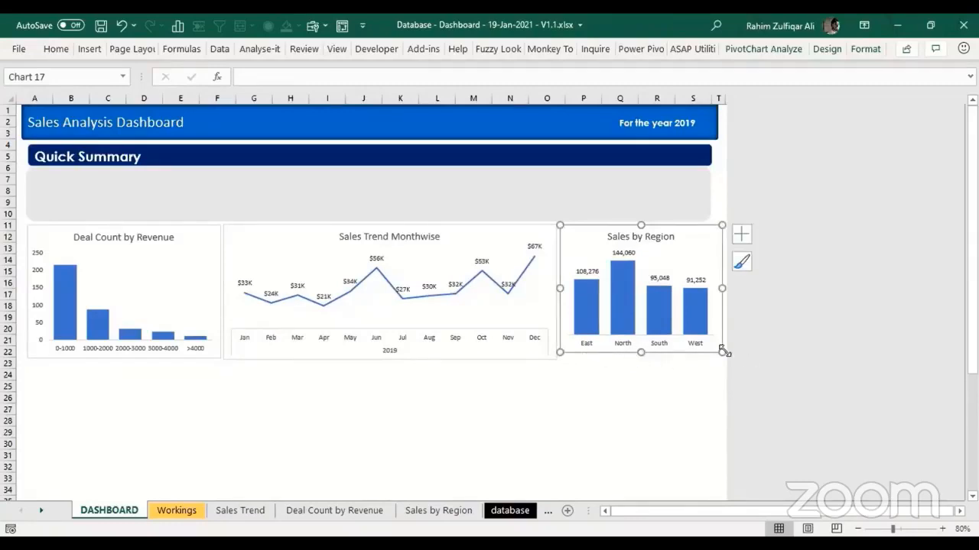
left_click_drag(717, 349, 717, 357)
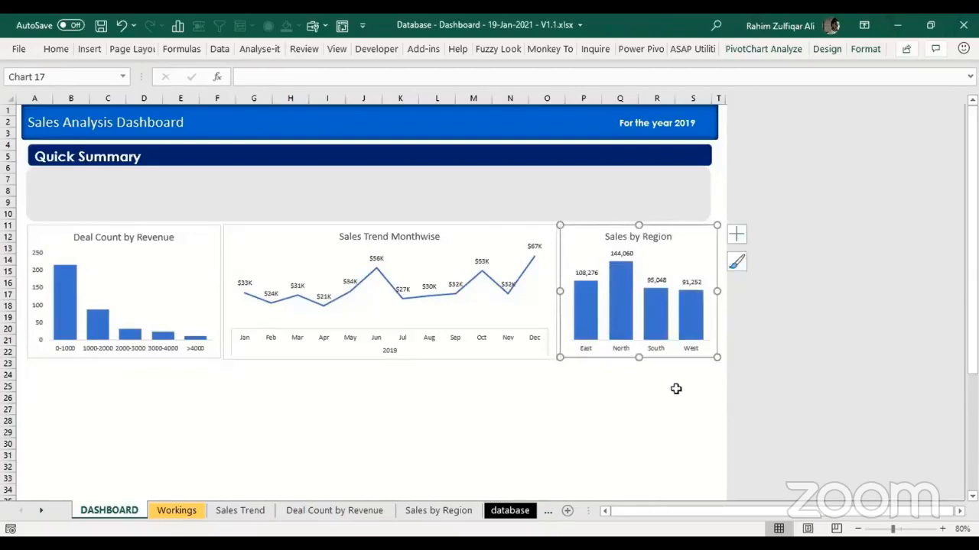
left_click(677, 389)
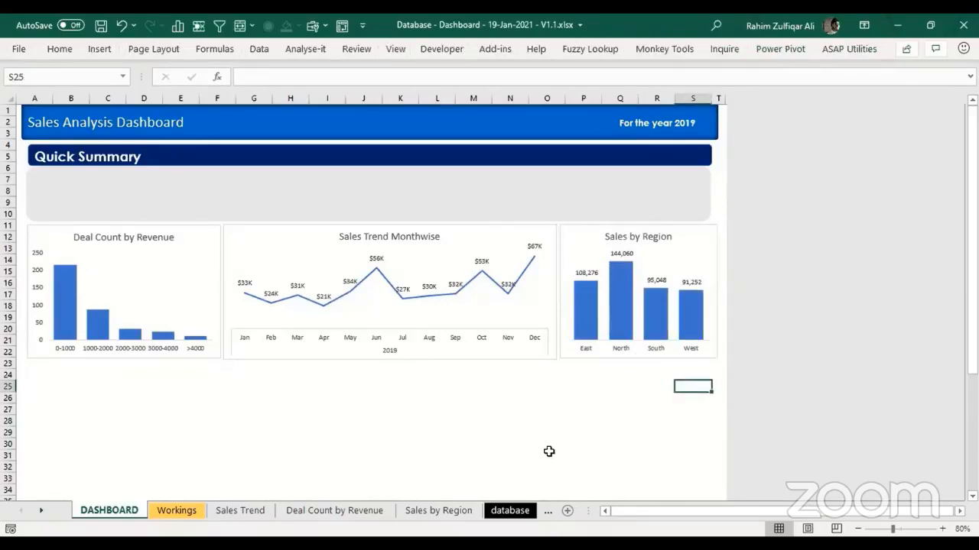
Step: Move the Deal Count by Revenue, Sales Trend Monthwise and Sales by Region charts down together to start around row 13
left_click(192, 354)
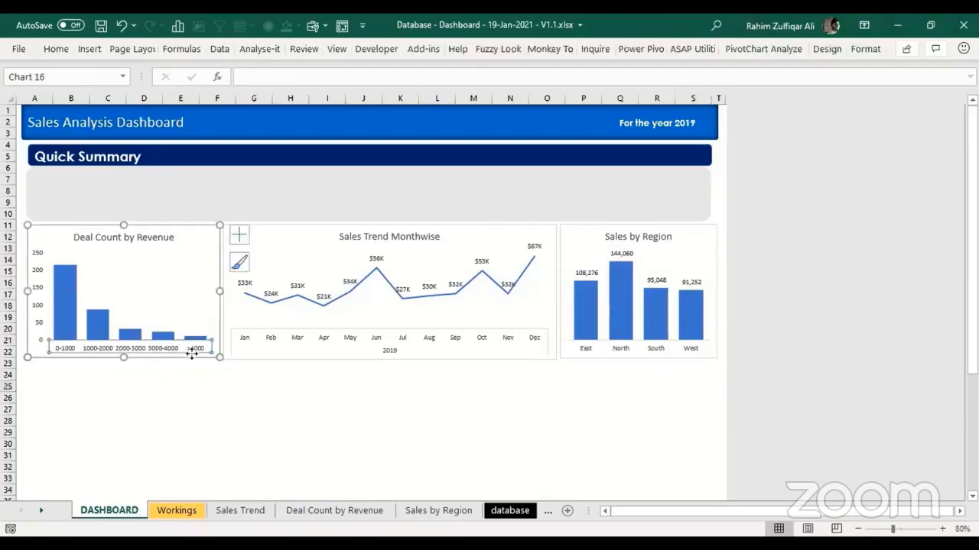
left_click(320, 359, "ctrl")
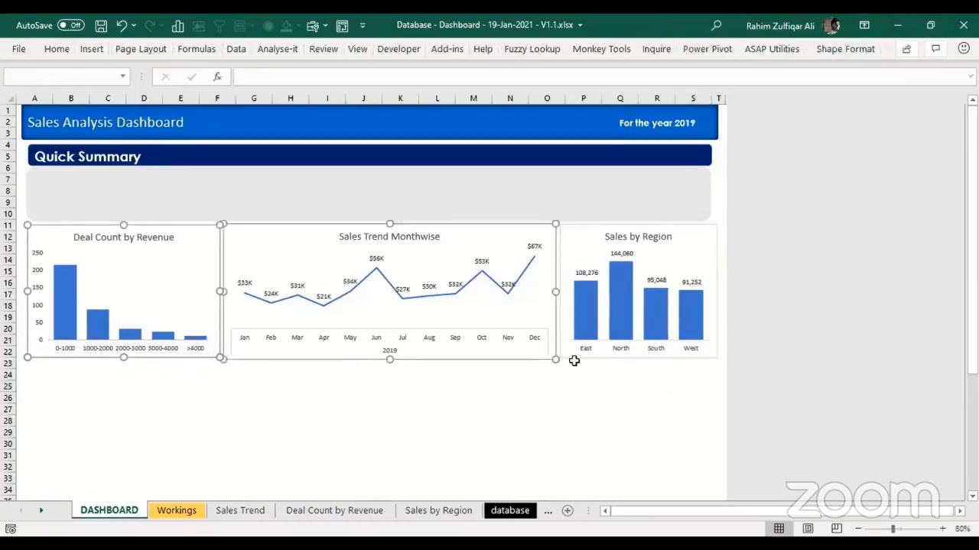
left_click(575, 358, "ctrl")
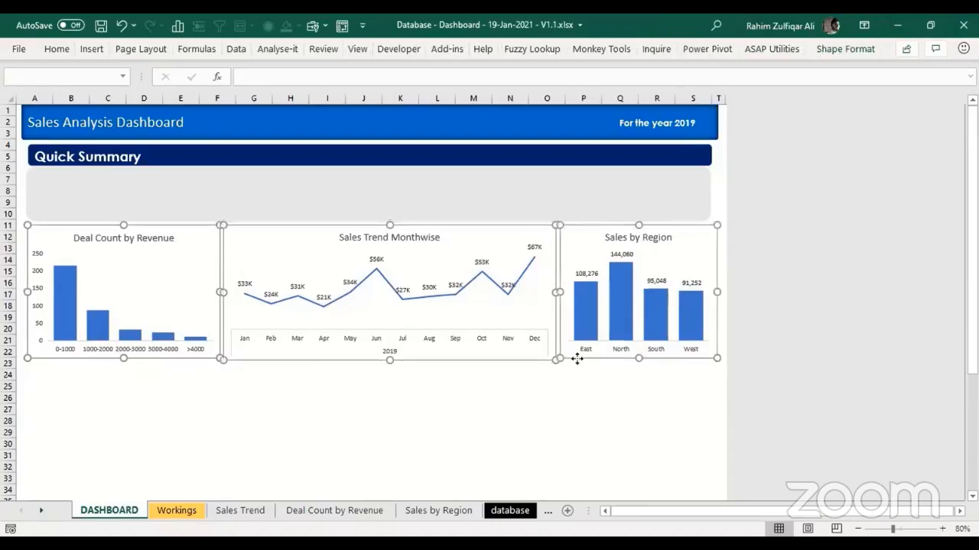
key("Down")
key("Down")
key("Down")
key("Down")
key("Down")
key("Down")
key("Down")
key("Down")
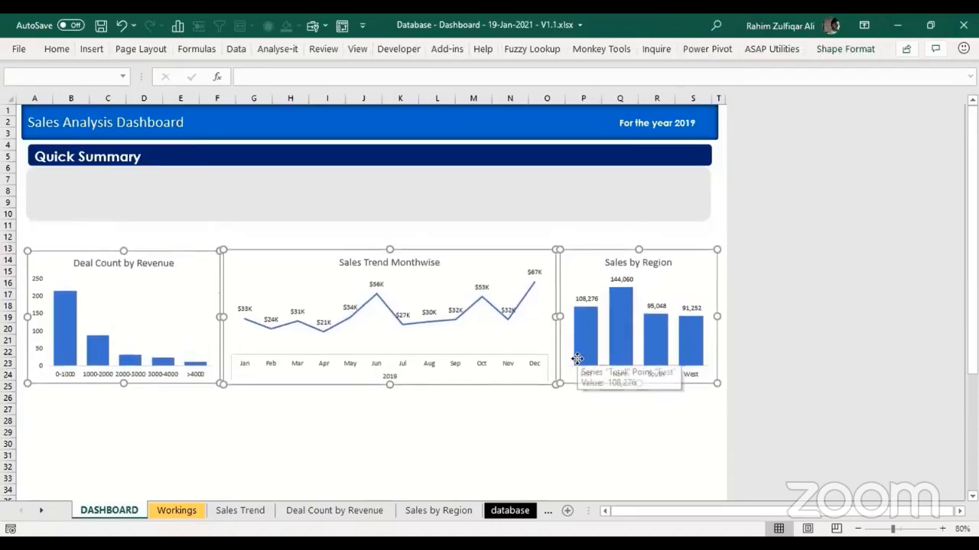
left_click(143, 233)
left_click_drag(45, 236, 401, 238)
left_click(593, 244)
left_click_drag(658, 243, 693, 243)
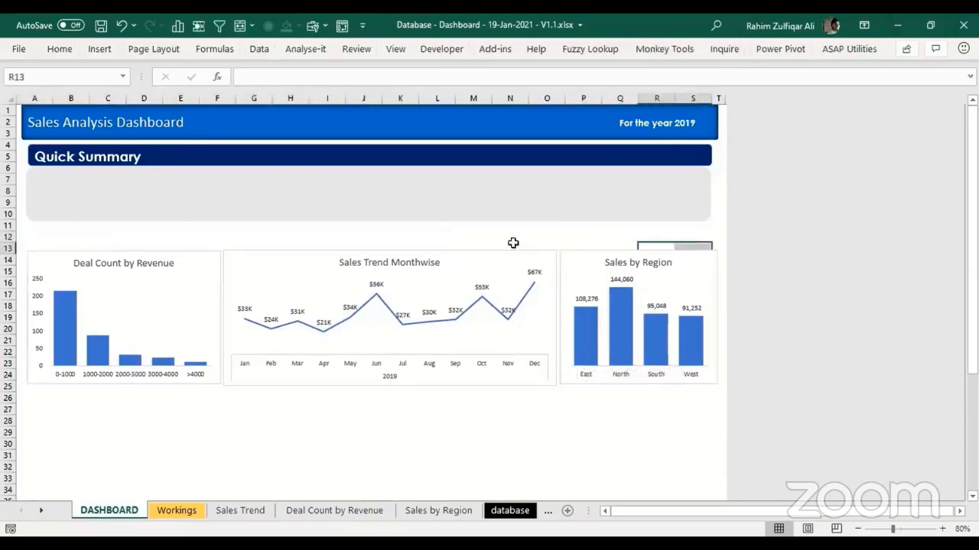
left_click(314, 413)
left_click(406, 511)
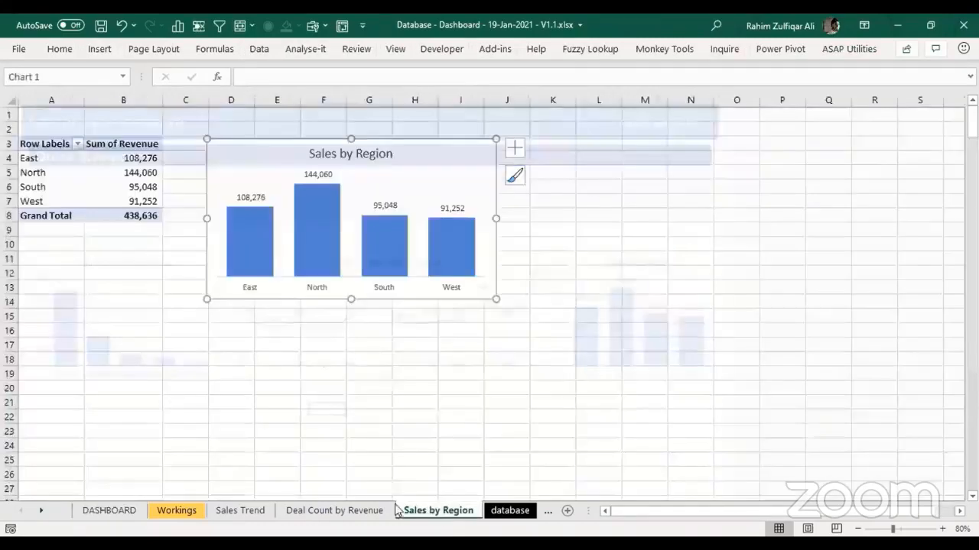
left_click(306, 509)
left_click(252, 510)
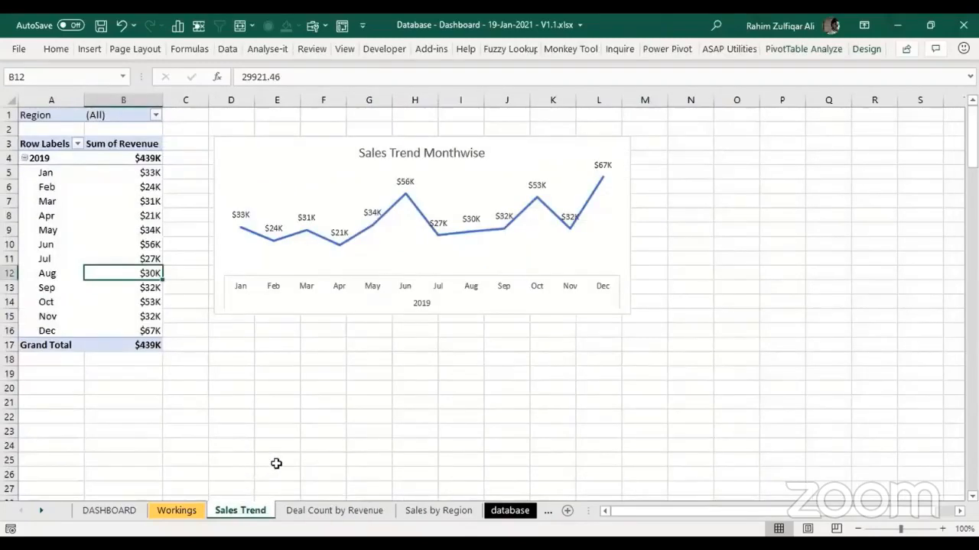
left_click(304, 512)
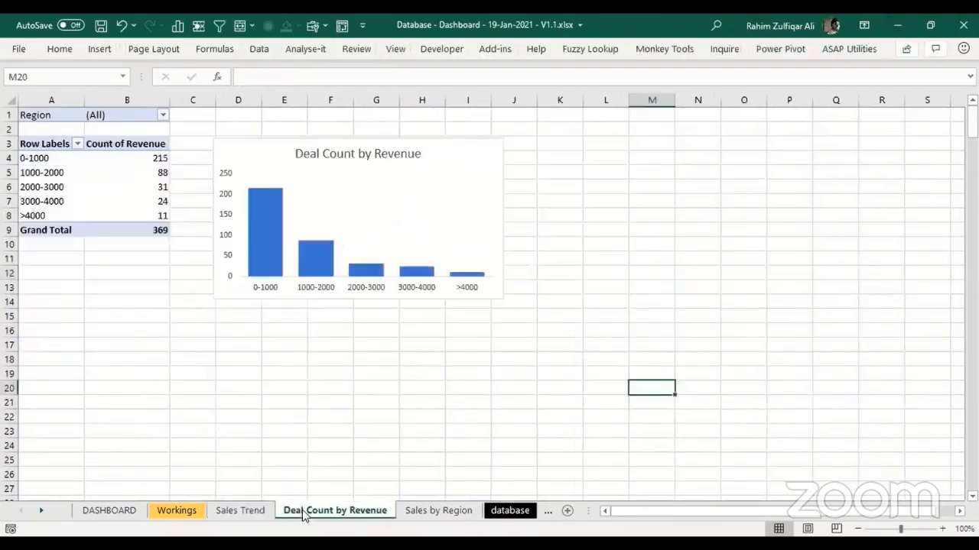
Step: Insert Region, Month and Quarter slicers for the pivot table on the Sales by Region sheet
left_click(432, 512)
left_click(107, 185)
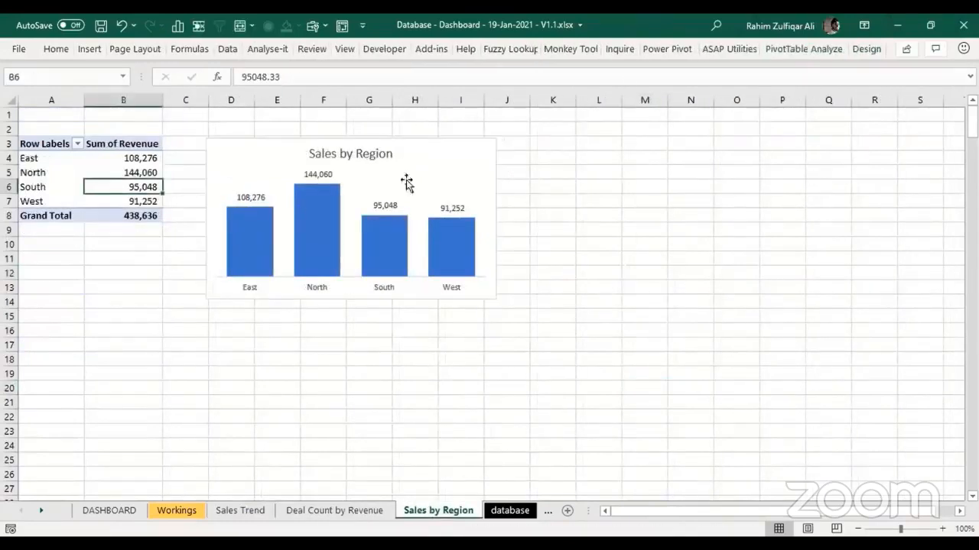
left_click(826, 50)
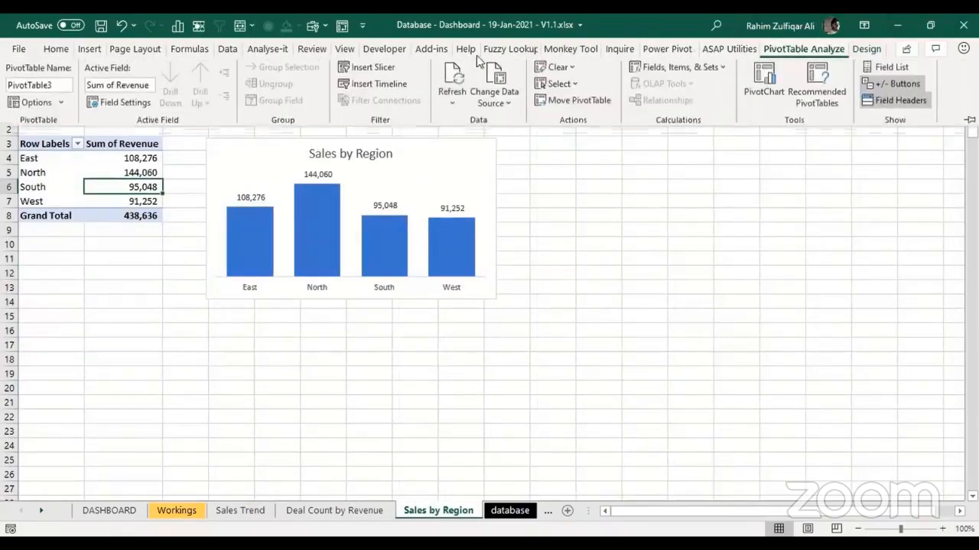
left_click(383, 70)
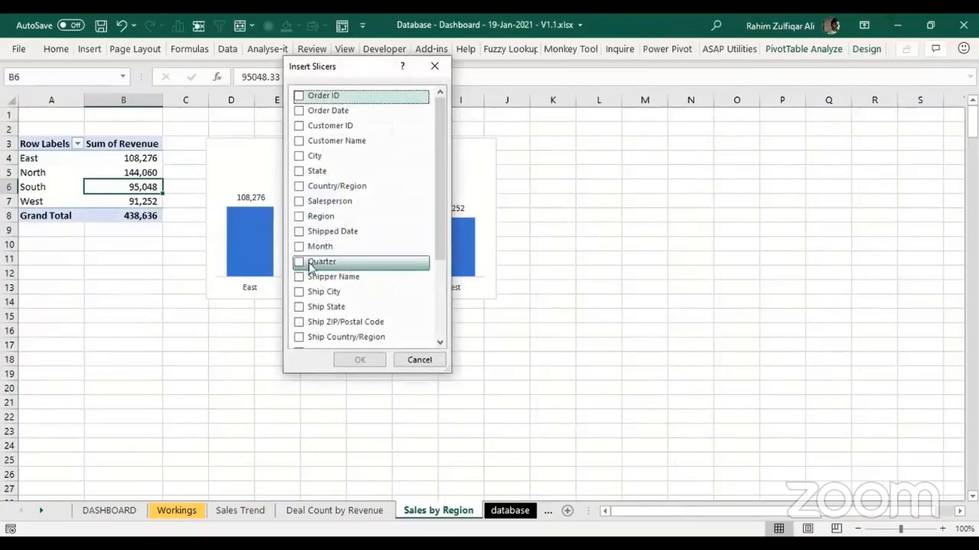
left_click(300, 248)
left_click(301, 261)
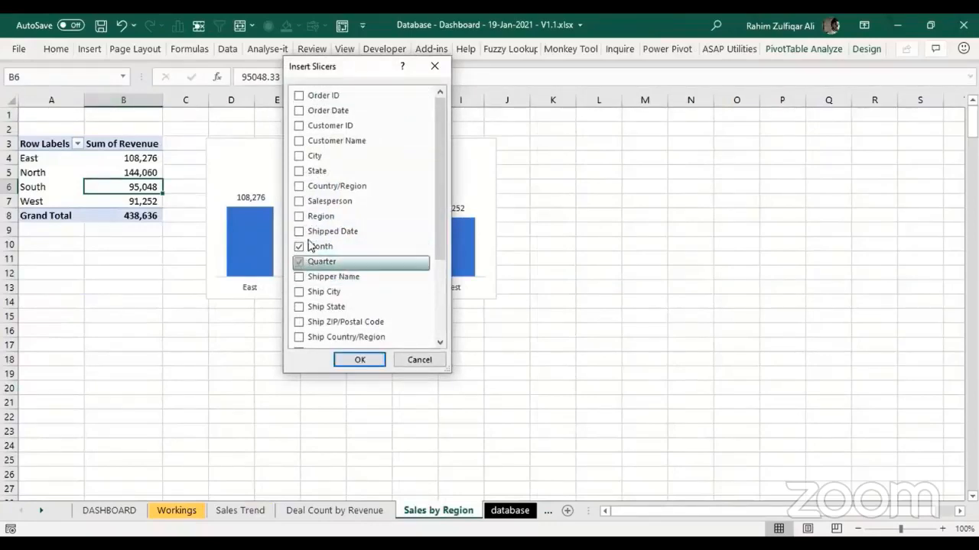
left_click(300, 216)
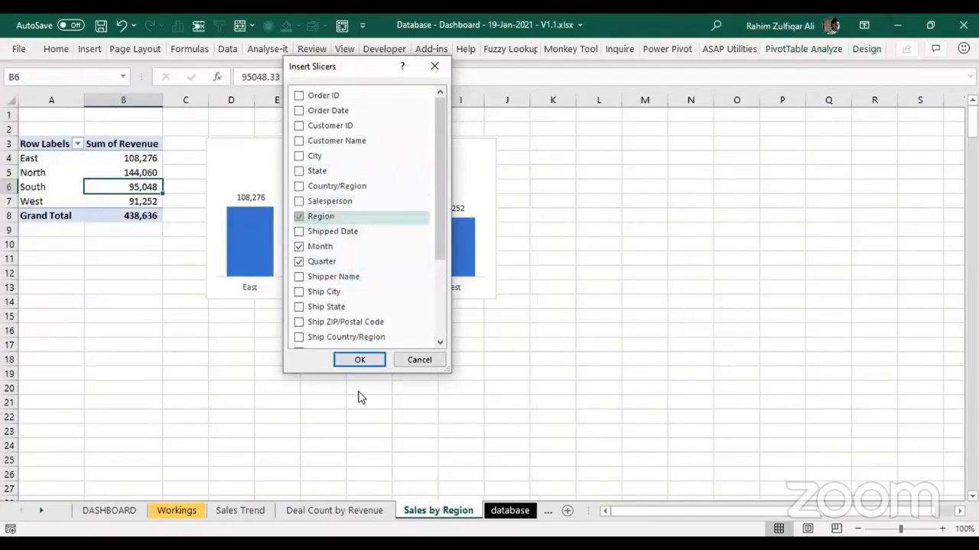
left_click(359, 359)
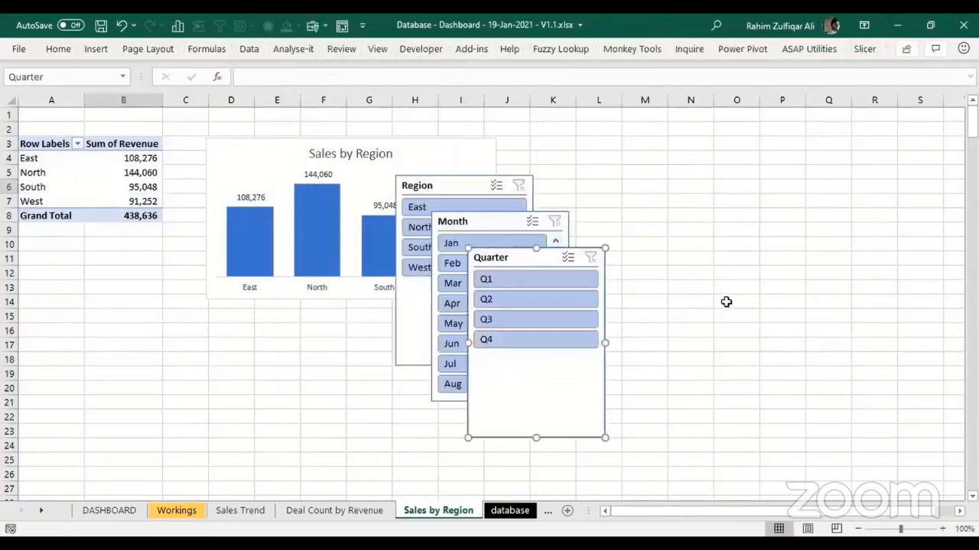
Step: Move the Region, Month and Quarter slicers together from the Sales by Region sheet to the DASHBOARD sheet, below the charts
key("Delete")
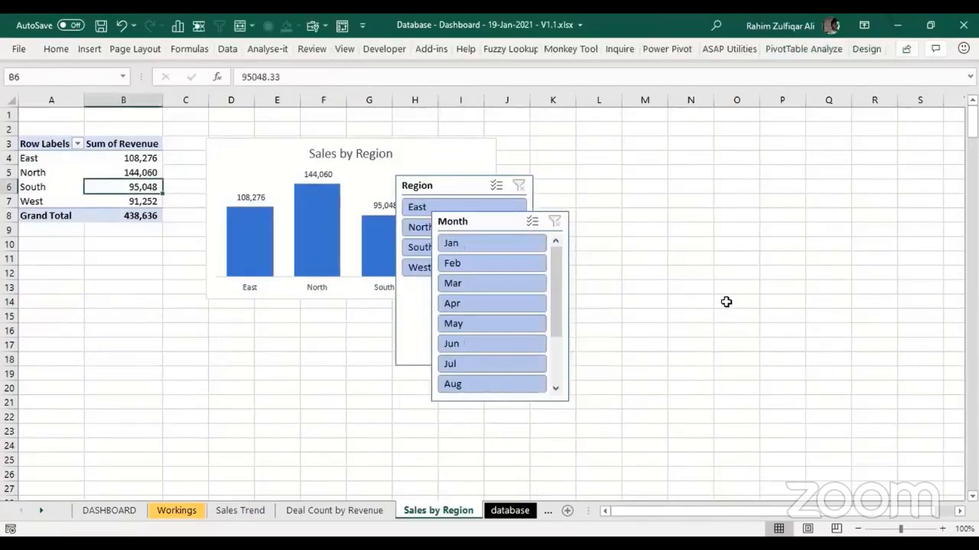
key("ctrl+z")
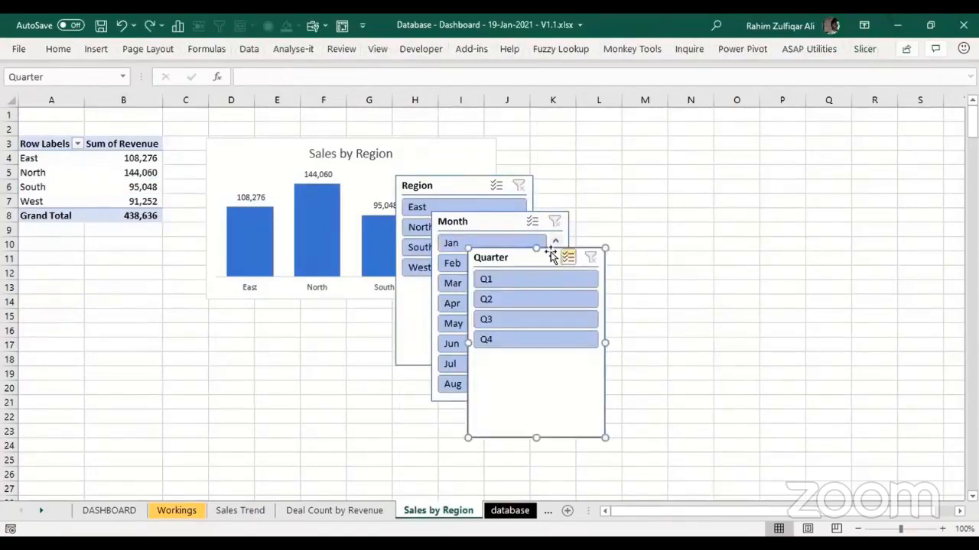
left_click(498, 221, "ctrl")
left_click(455, 178, "ctrl")
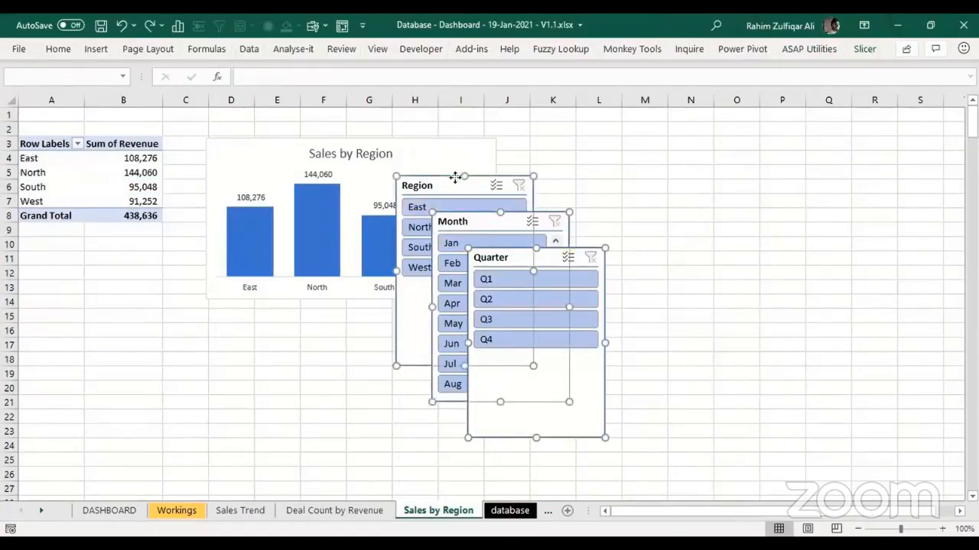
key("Delete")
left_click(100, 510)
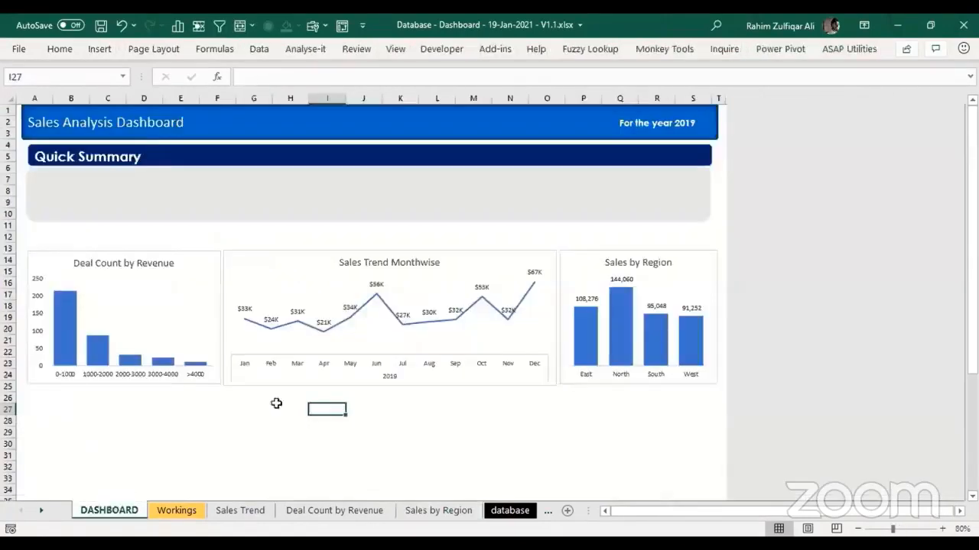
left_click(288, 428)
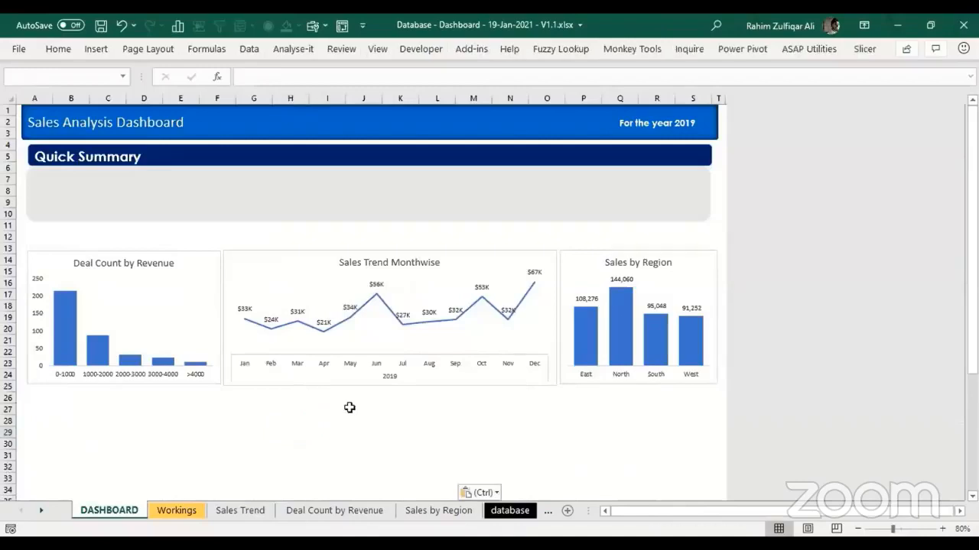
key("ctrl+v")
Step: Spread the Quarter, Month and Region slicers apart below the charts so that none of them overlap
left_click(533, 431)
left_click_drag(975, 380, 975, 392)
left_click_drag(380, 344, 562, 322)
left_click_drag(336, 314, 399, 309)
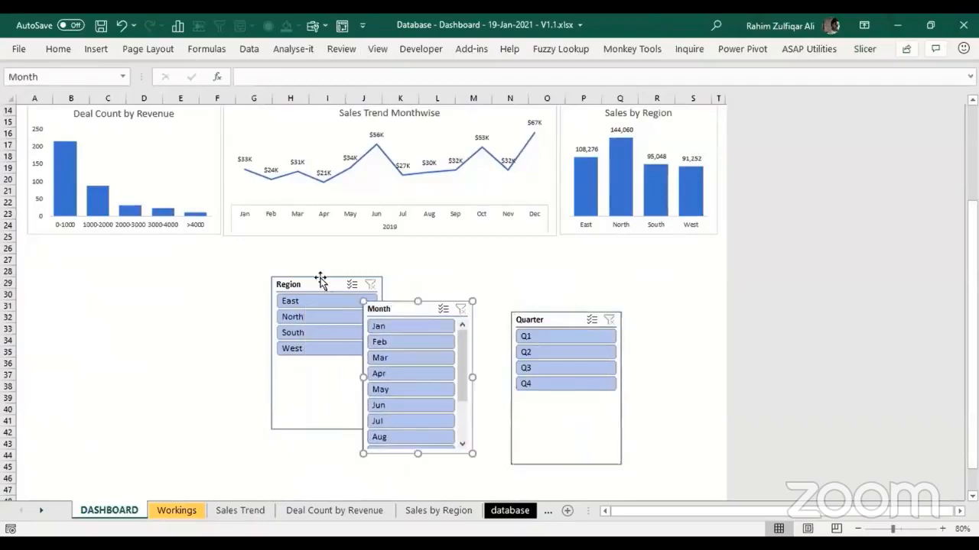
left_click_drag(320, 282, 255, 270)
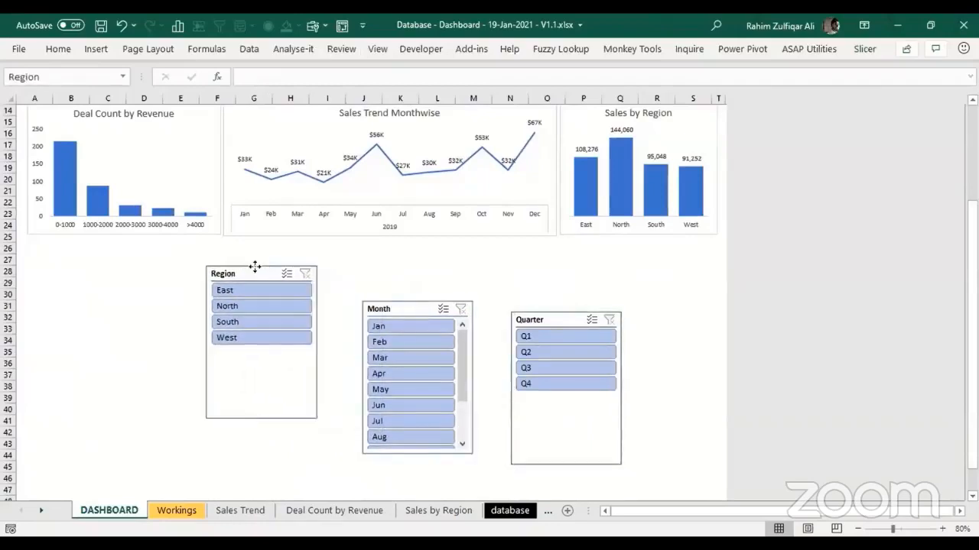
Step: Set the Region slicer to 4 columns and shrink its height to fit a single row of buttons
left_click(863, 49)
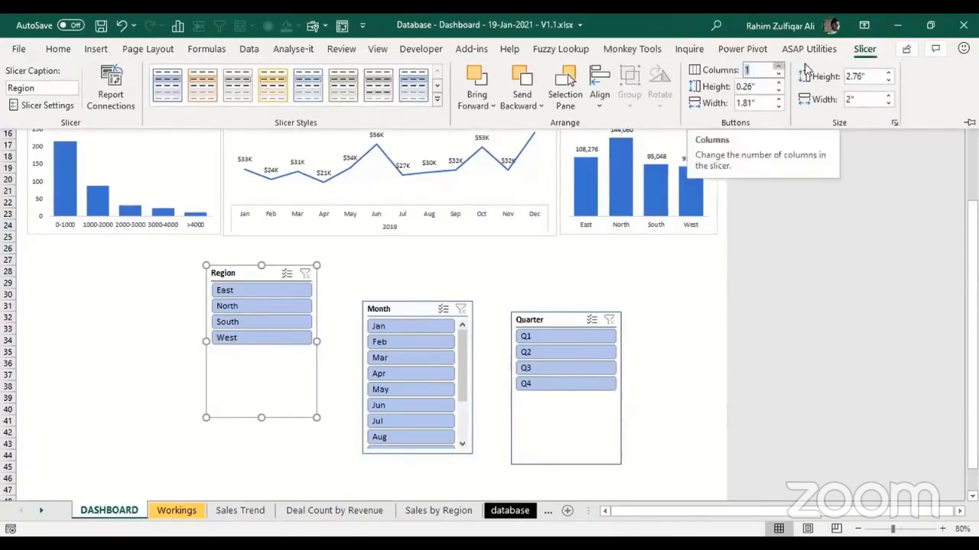
type("4")
key("Return")
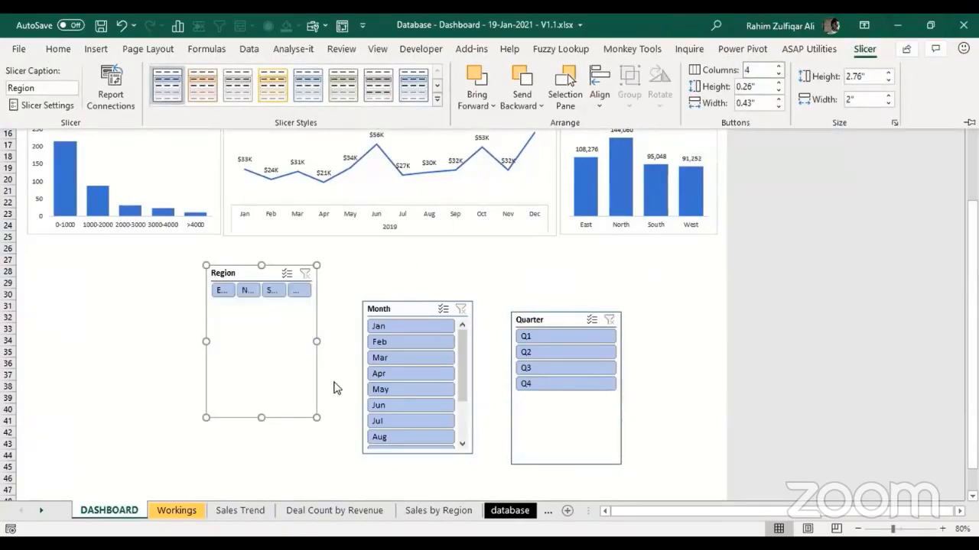
left_click(321, 416)
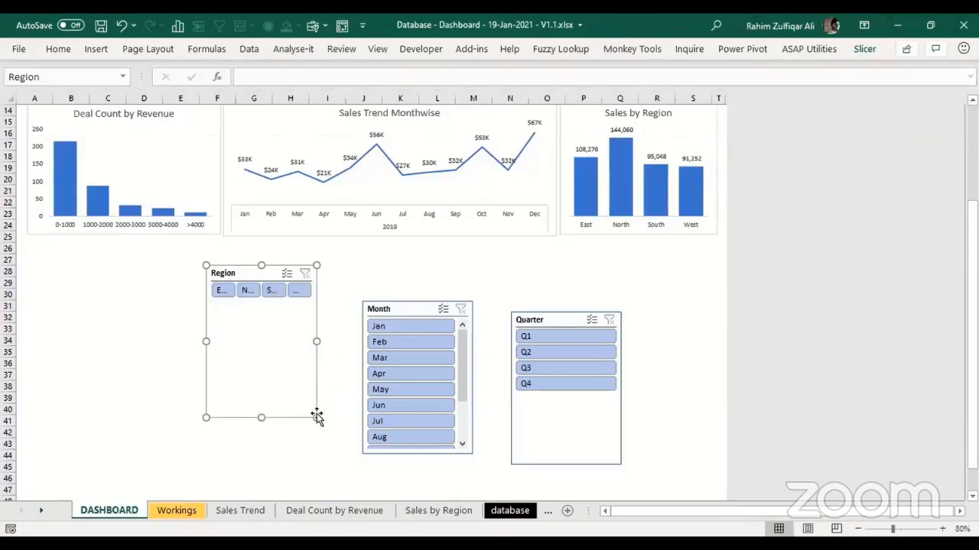
left_click_drag(316, 417, 322, 307)
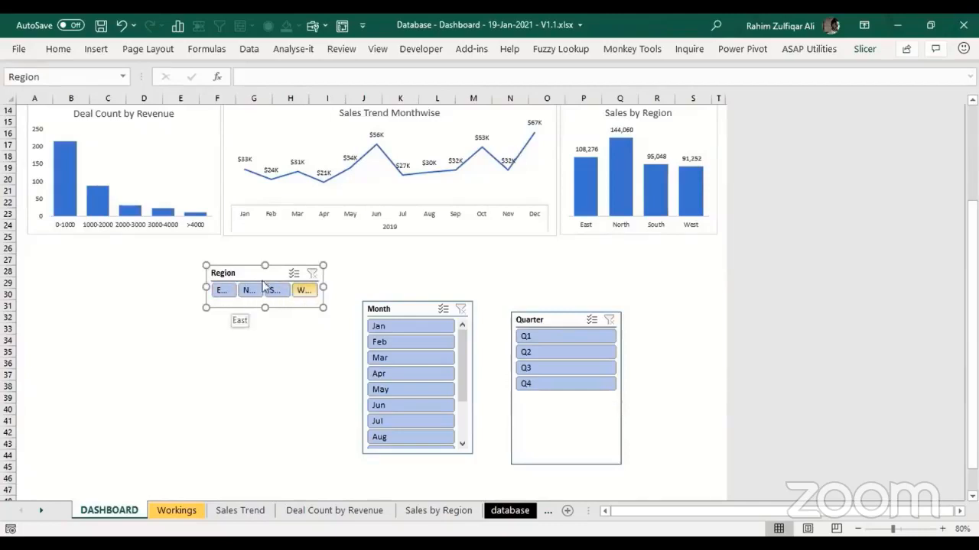
Step: Turn off the header display in the Region slicer's settings
right_click(249, 274)
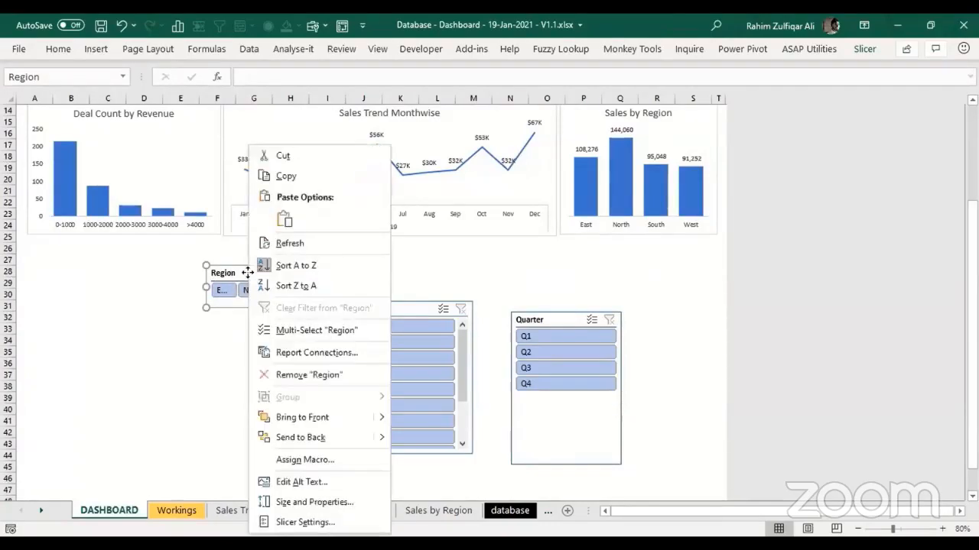
left_click(317, 523)
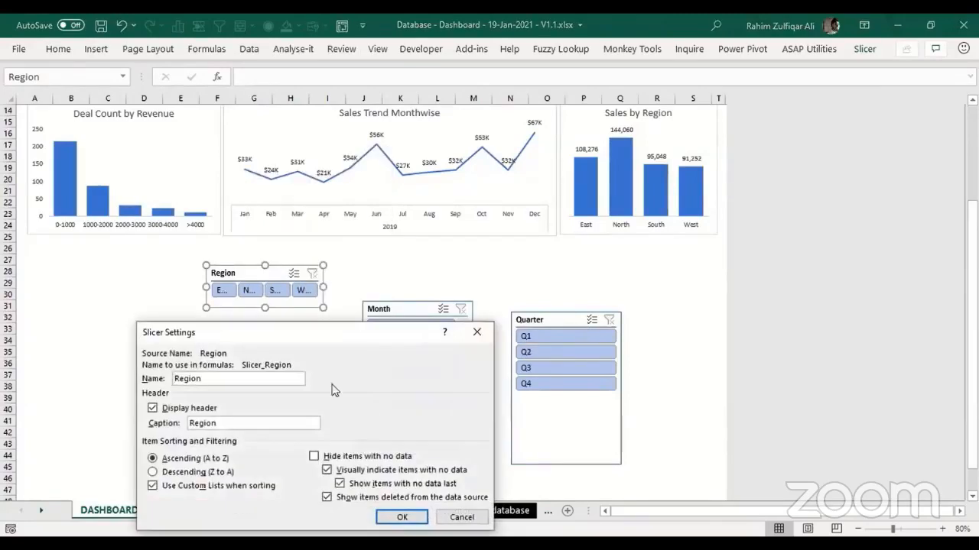
left_click_drag(323, 341, 432, 245)
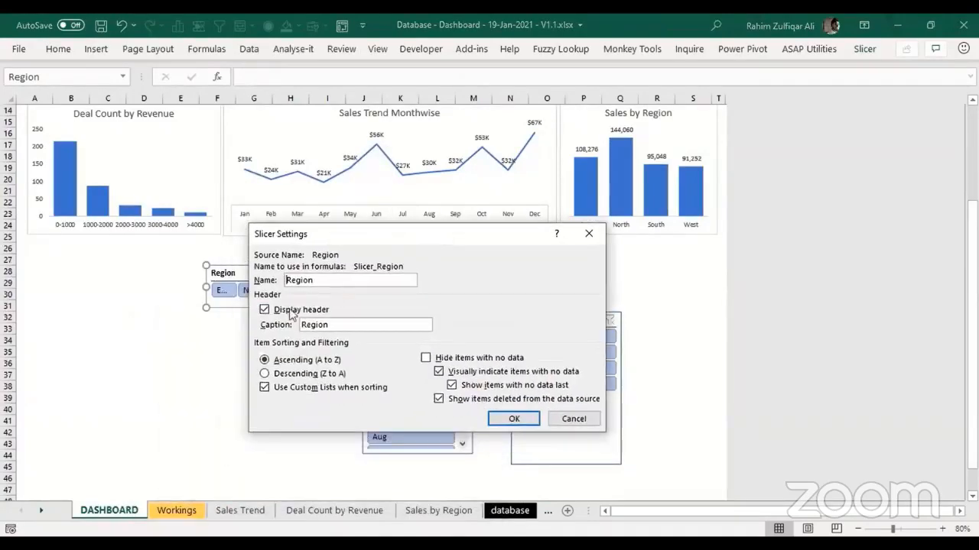
left_click(263, 309)
left_click(514, 419)
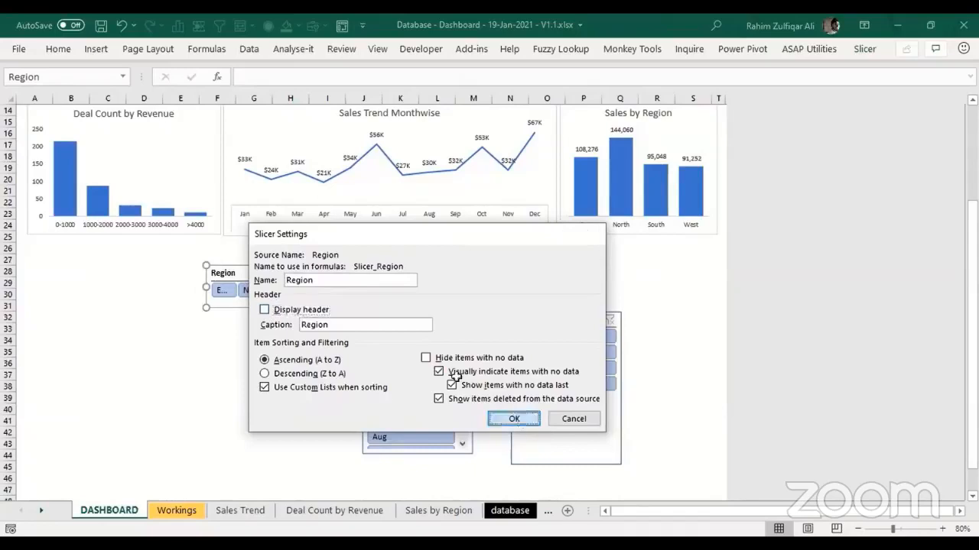
Step: Widen the Region slicer and fit it into the gap above the Sales by Region chart, matching the chart's width
left_click_drag(322, 307, 636, 256)
left_click_drag(971, 305, 971, 209)
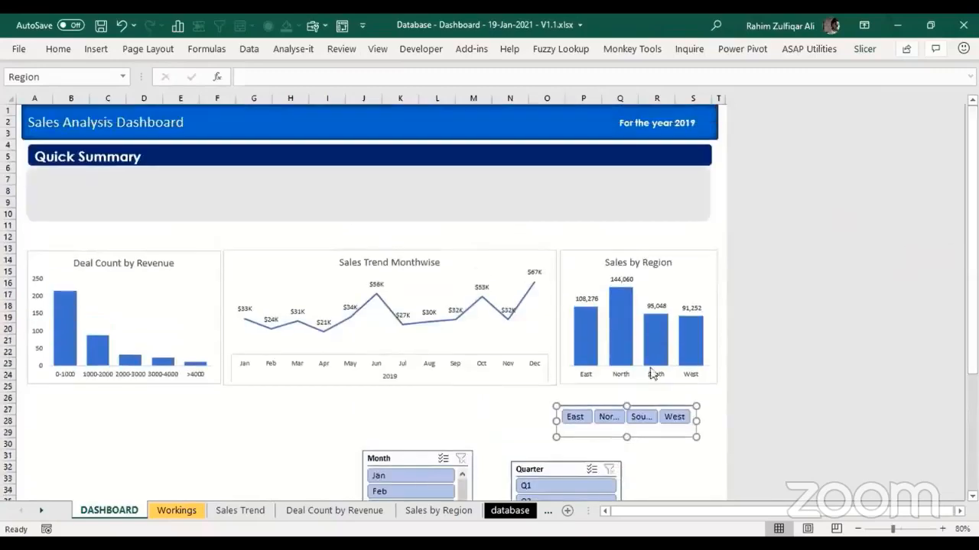
left_click_drag(642, 409, 643, 224)
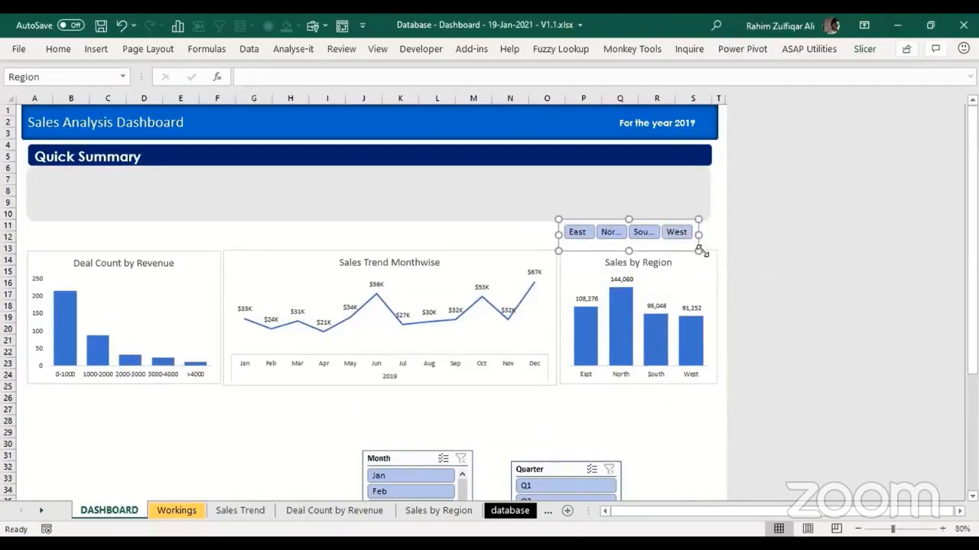
left_click_drag(699, 249, 719, 244)
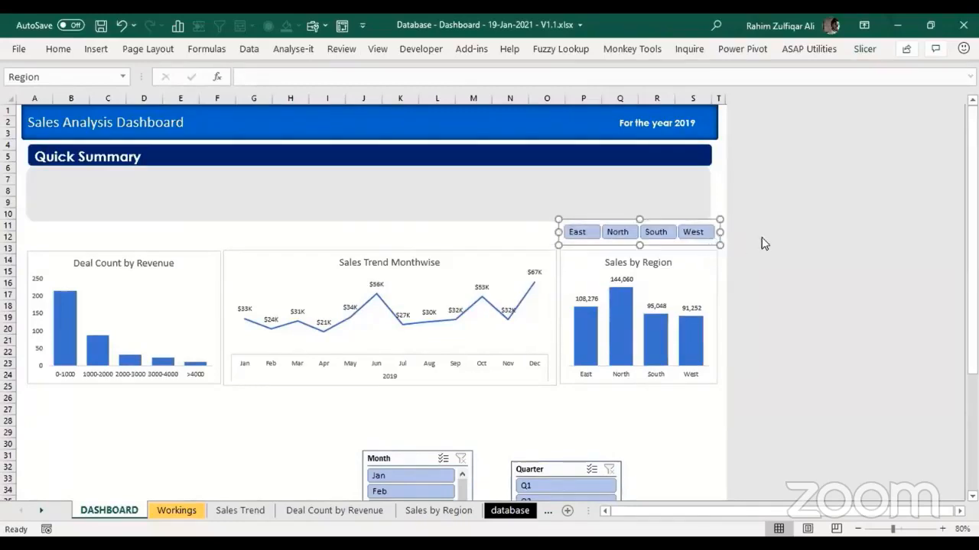
left_click(504, 236)
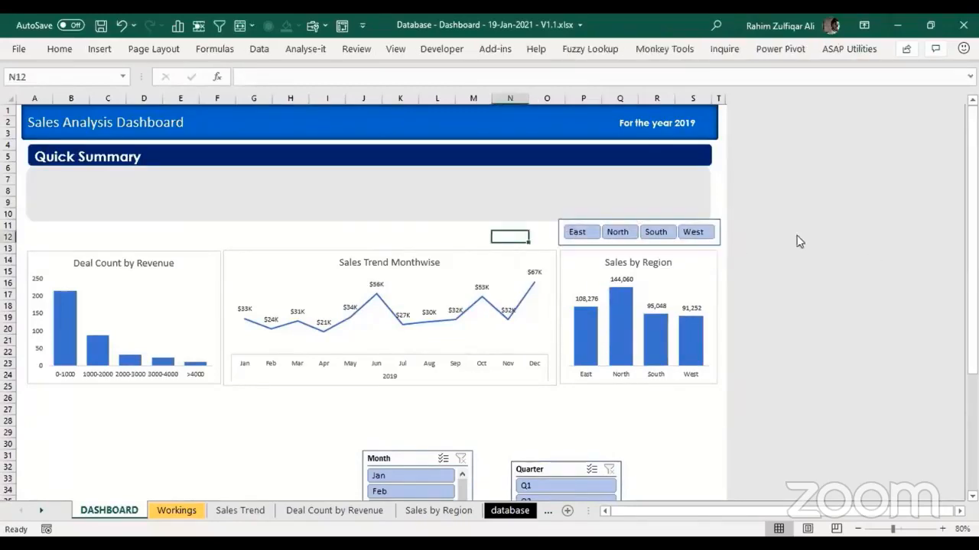
Step: Nudge the Quarter slicer up below the charts and set it to 4 columns
left_click_drag(973, 249, 973, 390)
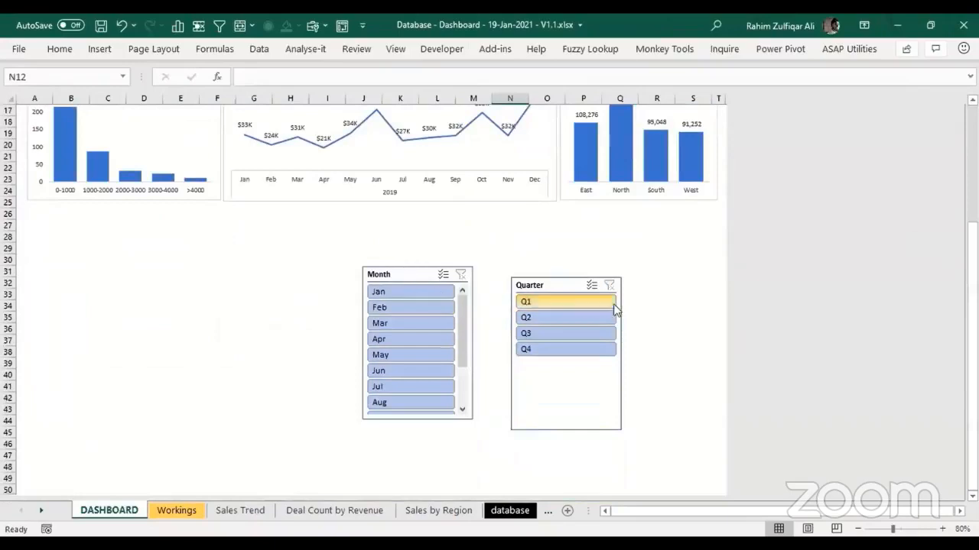
left_click_drag(547, 287, 550, 267)
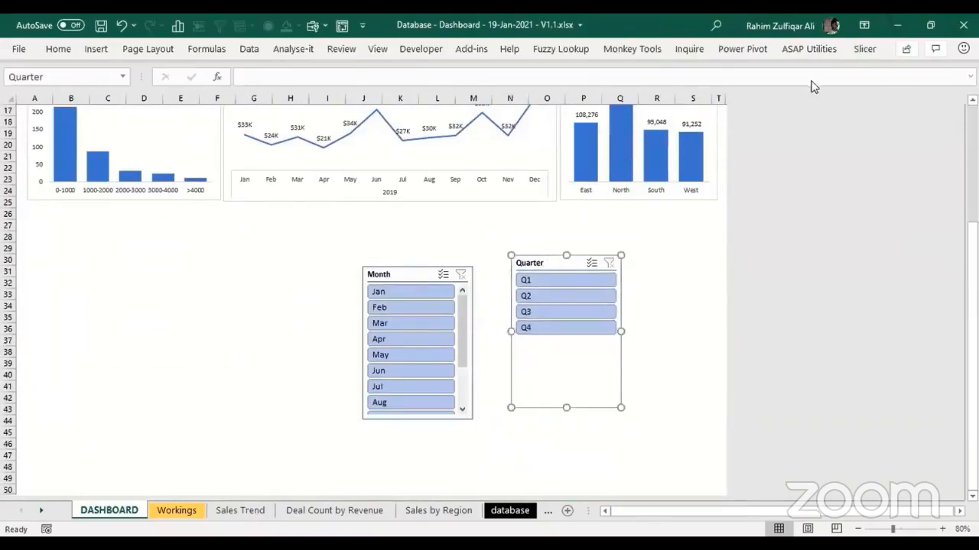
left_click(865, 48)
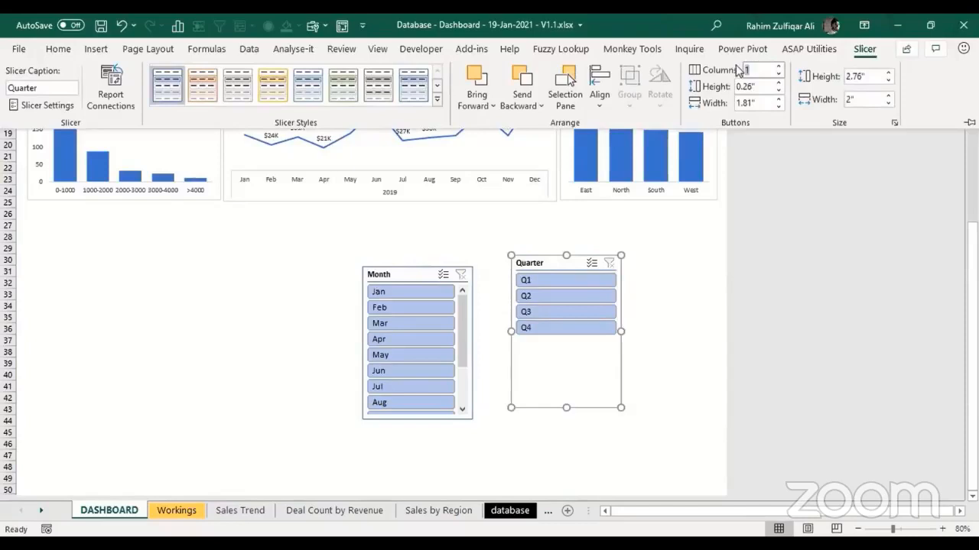
key("Return")
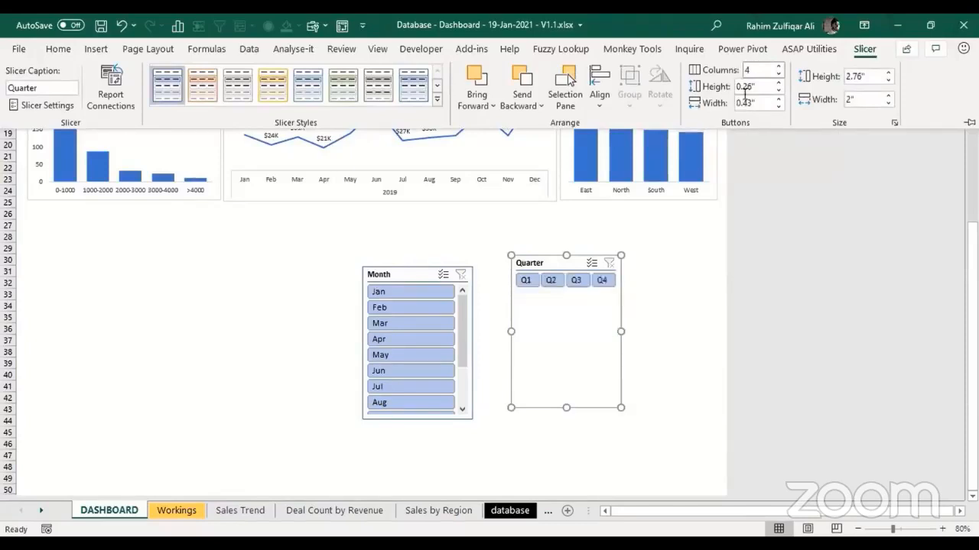
Step: Turn off the header display in the Quarter slicer's settings
right_click(562, 308)
left_click(651, 522)
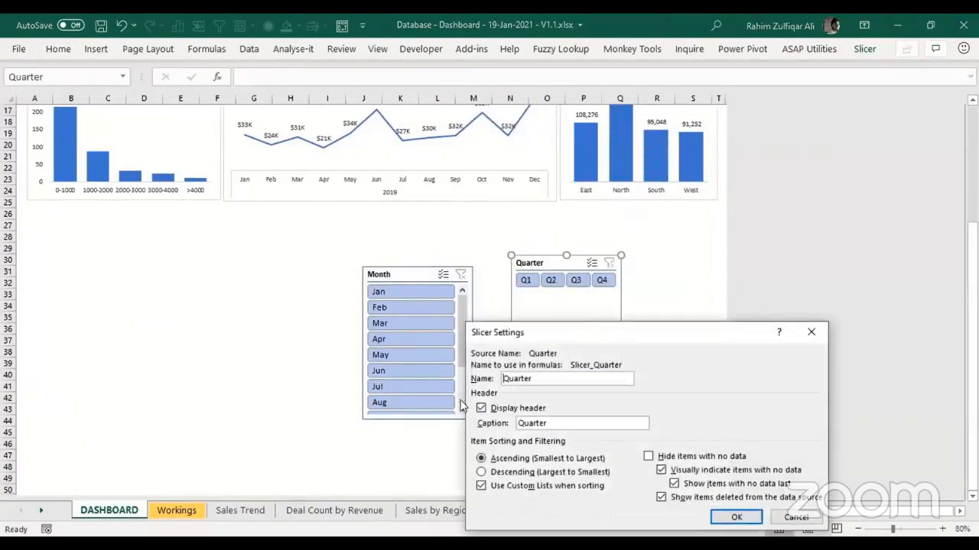
left_click(481, 409)
left_click_drag(553, 330, 484, 219)
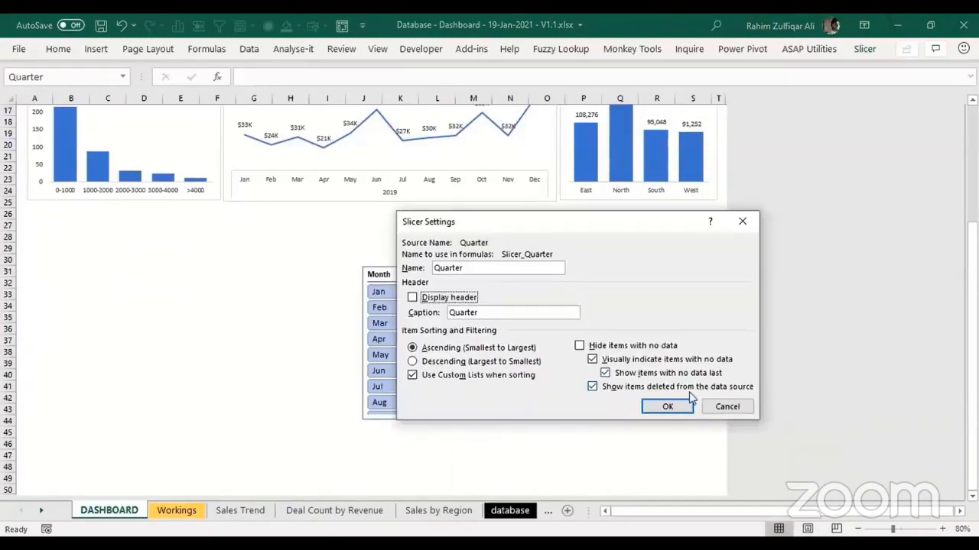
left_click(668, 406)
Step: Shrink the Quarter slicer to a single, wider row of buttons and place it above the Sales Trend chart, beside the Region slicer
left_click_drag(620, 408, 647, 276)
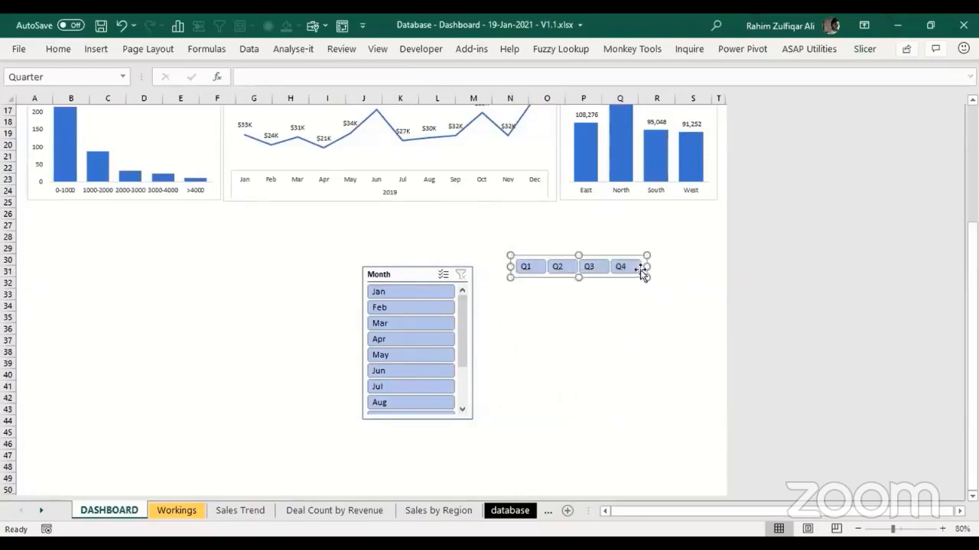
left_click_drag(972, 285, 972, 221)
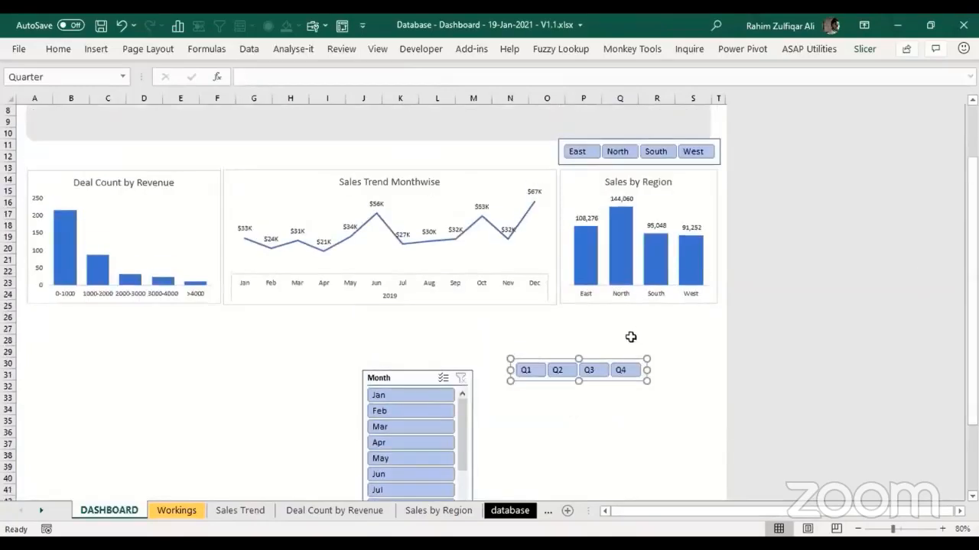
left_click_drag(605, 365, 511, 145)
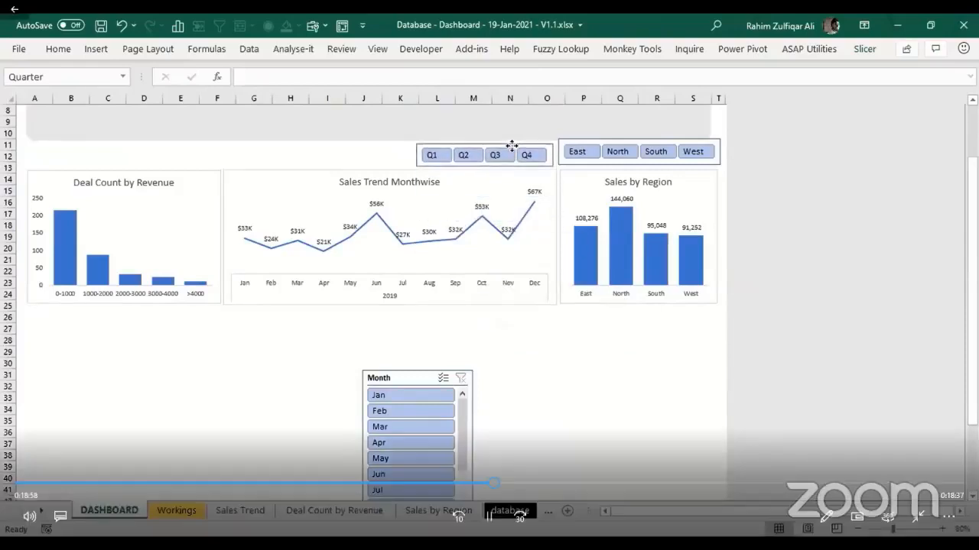
left_click(546, 374)
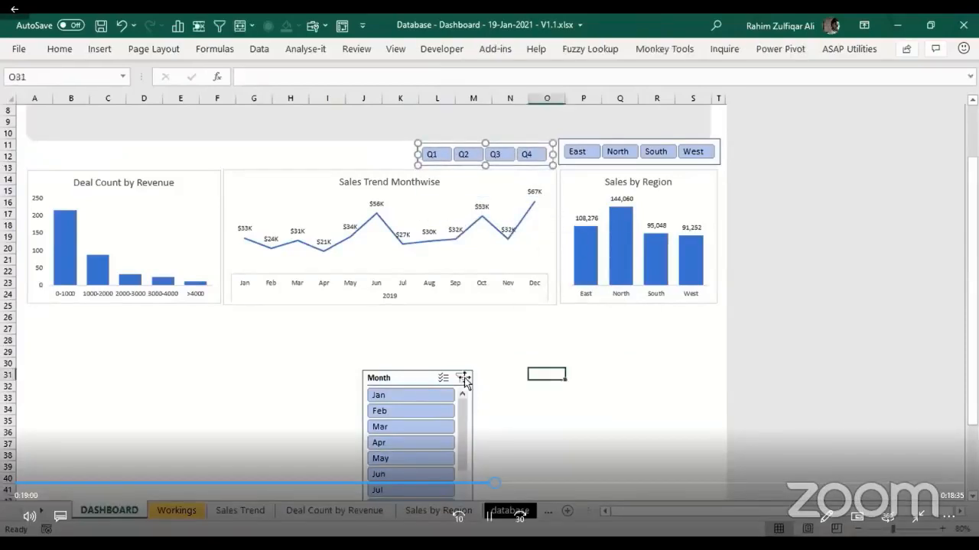
Step: Set the Month slicer to 12 columns and stretch it into a wide strip with all month names readable
left_click_drag(425, 374, 429, 262)
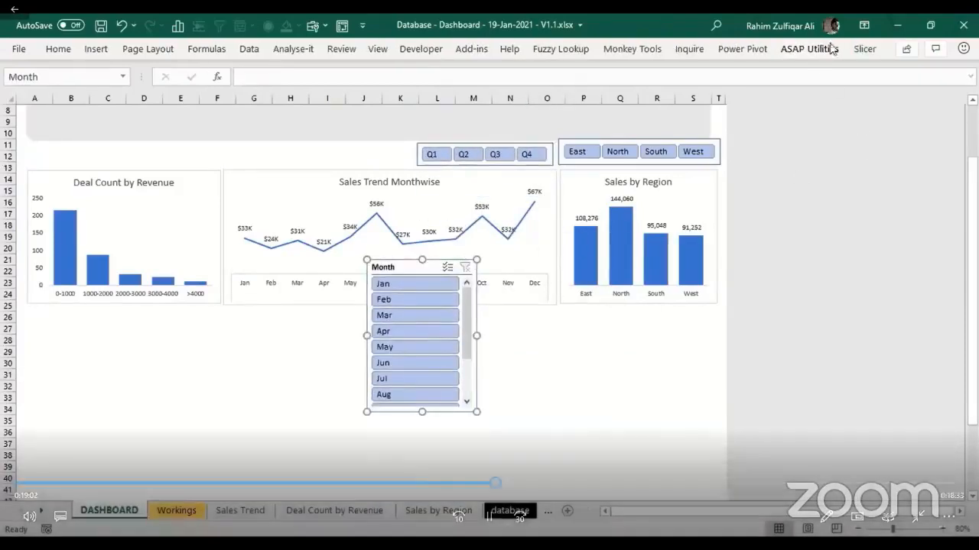
left_click(860, 49)
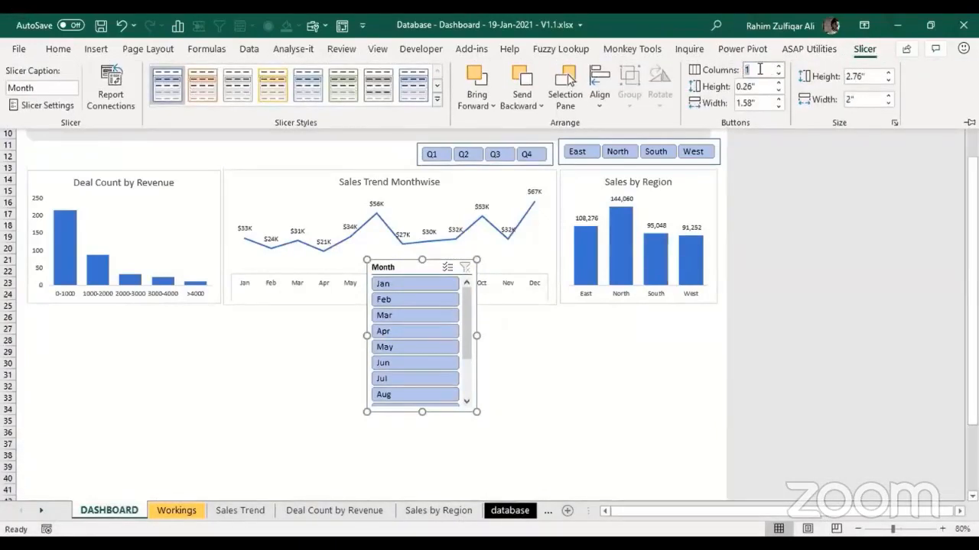
type("12")
key("Return")
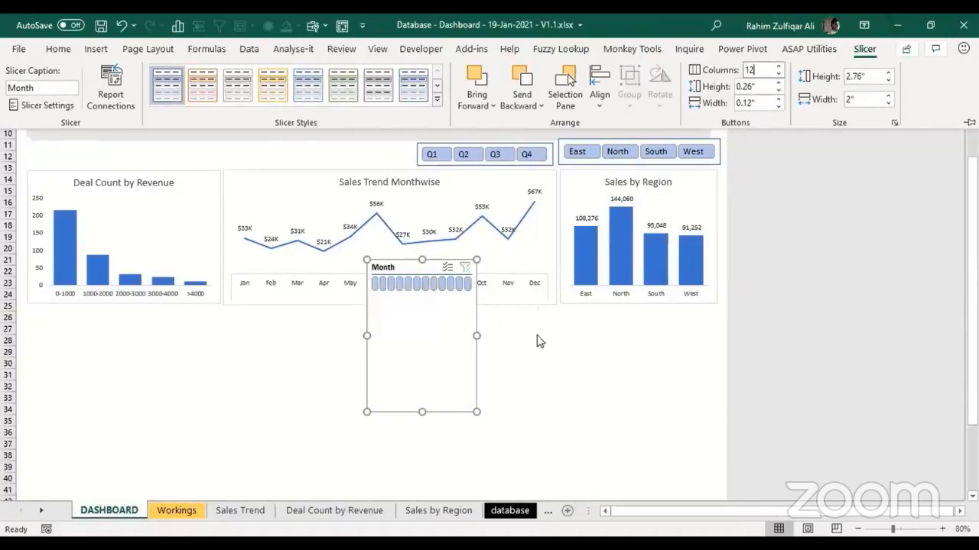
key("ctrl+F1")
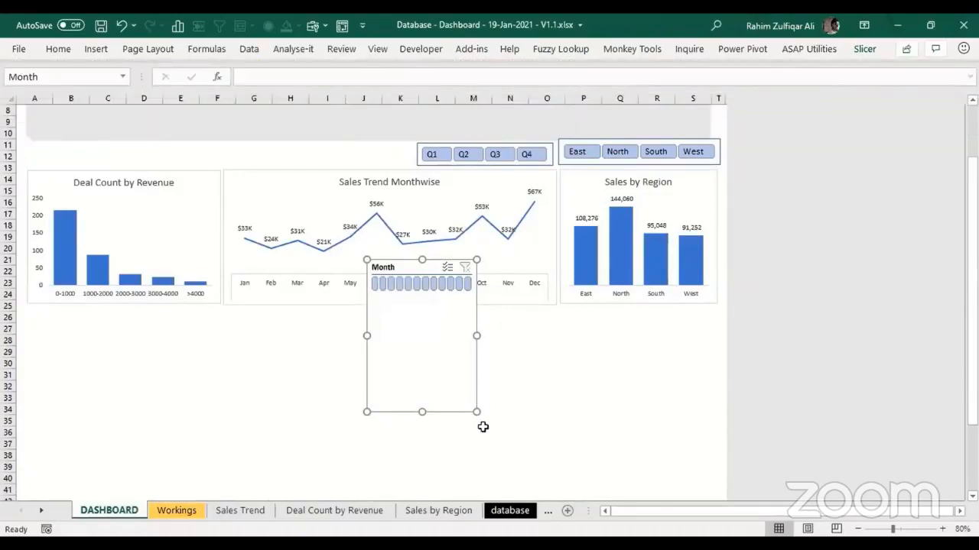
left_click_drag(477, 412, 659, 299)
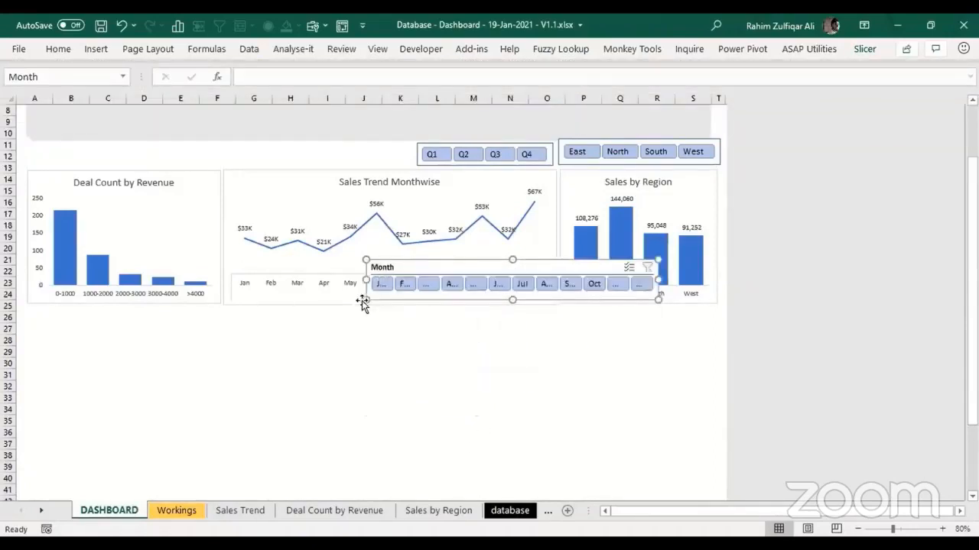
left_click_drag(366, 300, 178, 298)
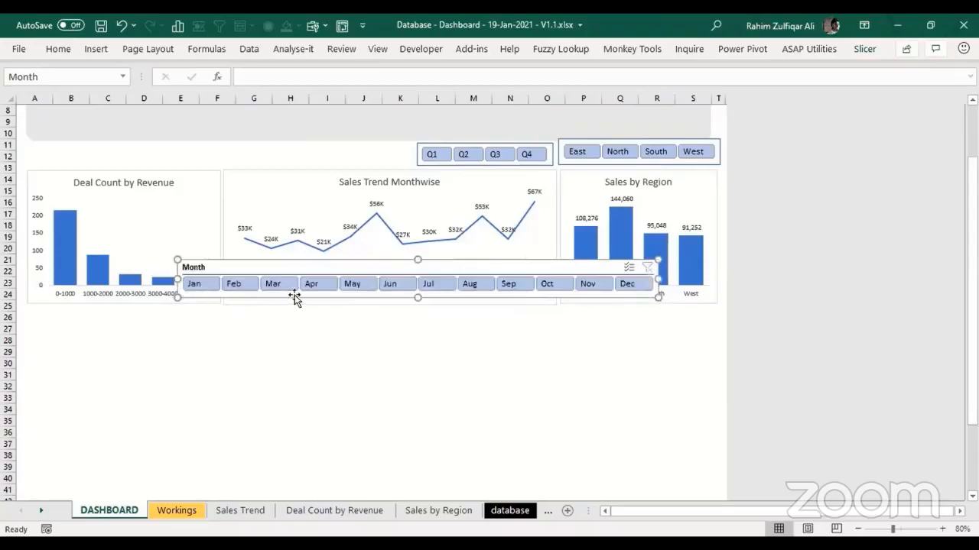
Step: Turn off the Month slicer's header display and shrink its height to a single row of buttons
right_click(328, 273)
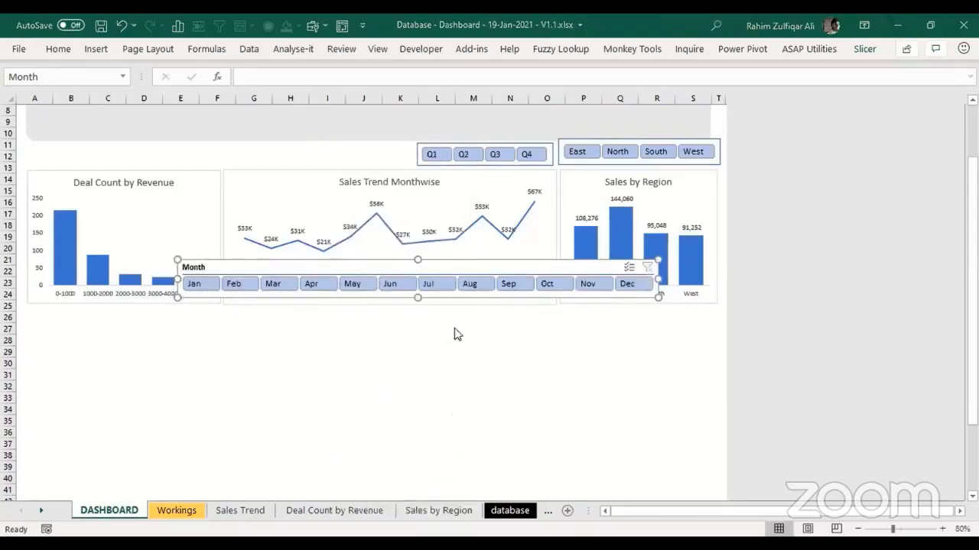
left_click(385, 522)
left_click(223, 409)
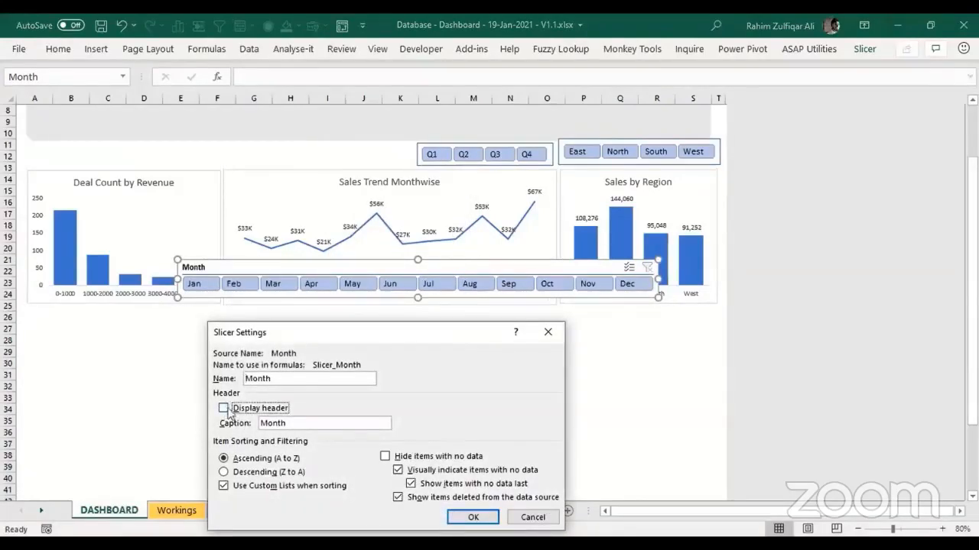
left_click(473, 517)
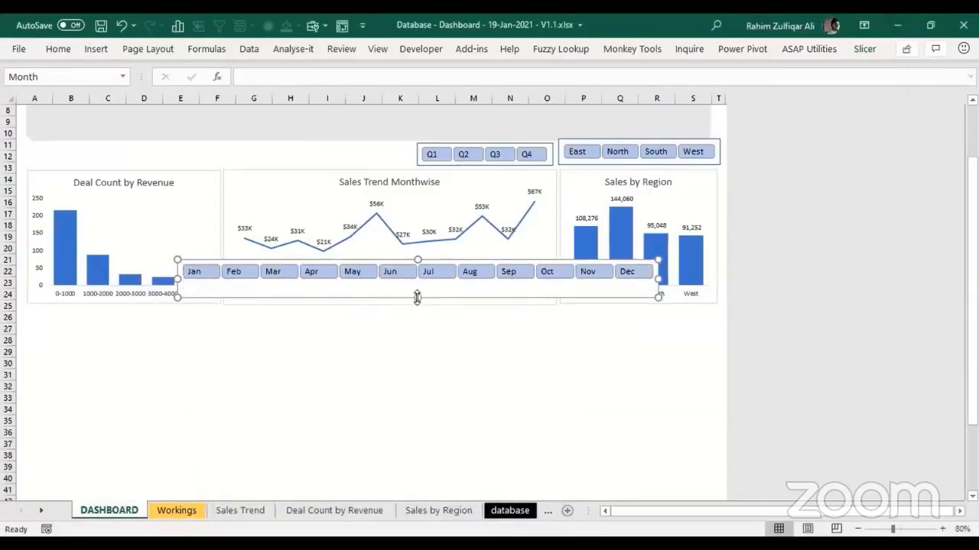
left_click_drag(419, 295, 419, 287)
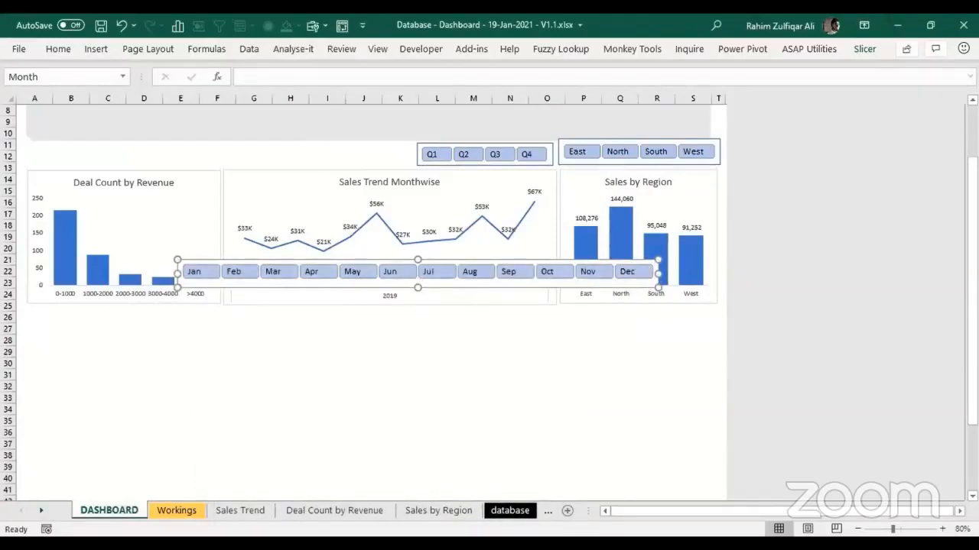
Step: Move the Month slicer into the gap above the Deal Count chart and narrow it to end just before the Quarter slicer
left_click_drag(972, 253, 972, 199)
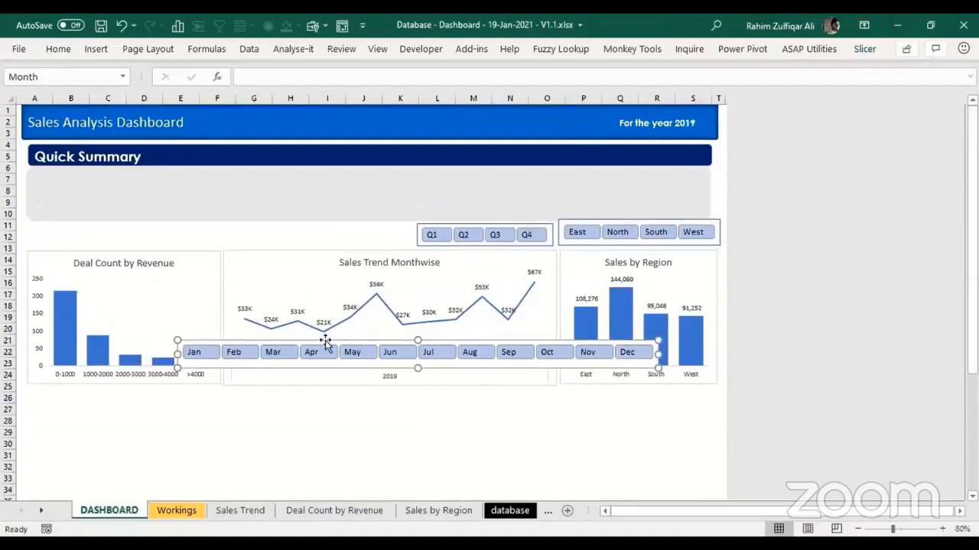
left_click_drag(325, 341, 170, 219)
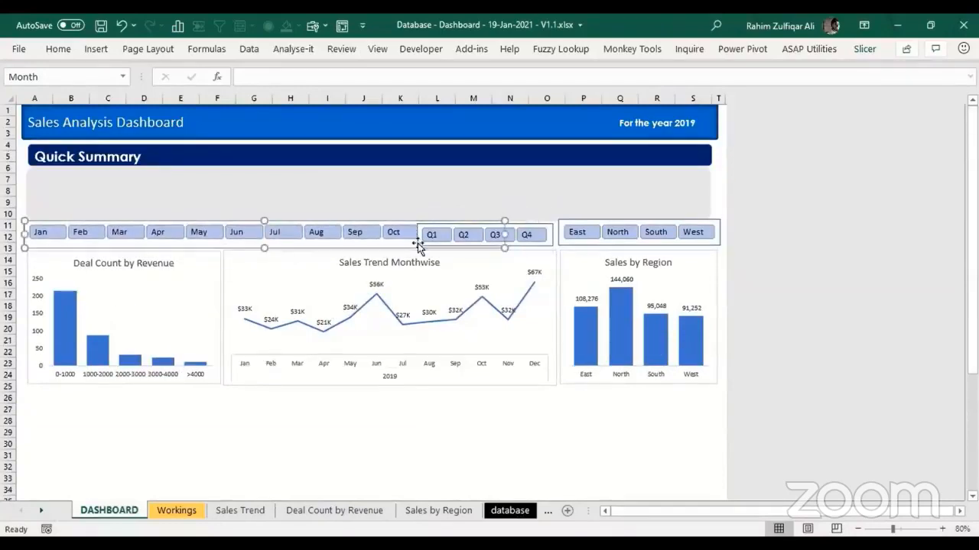
left_click_drag(505, 247, 414, 245)
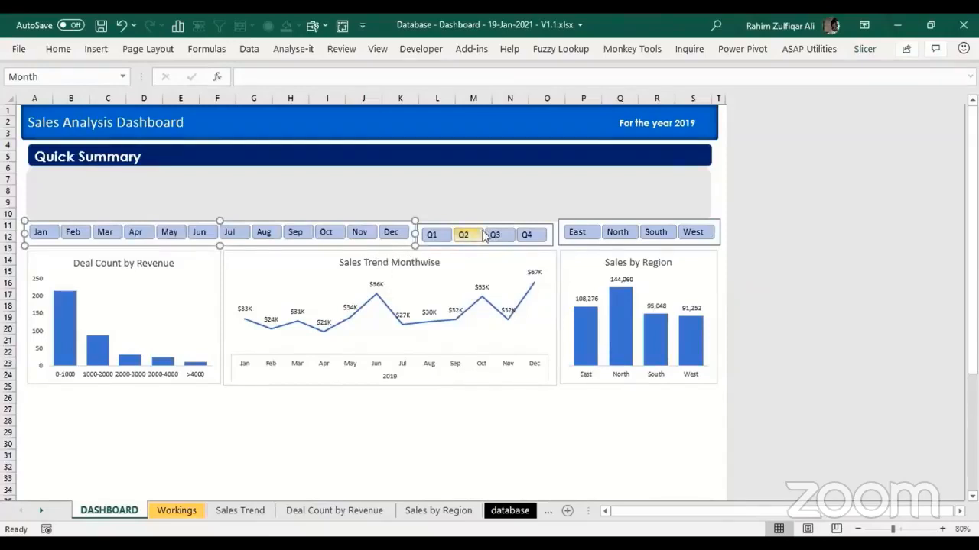
Step: Apply the first dark blue slicer style to the Month slicer
left_click(865, 48)
left_click(436, 111)
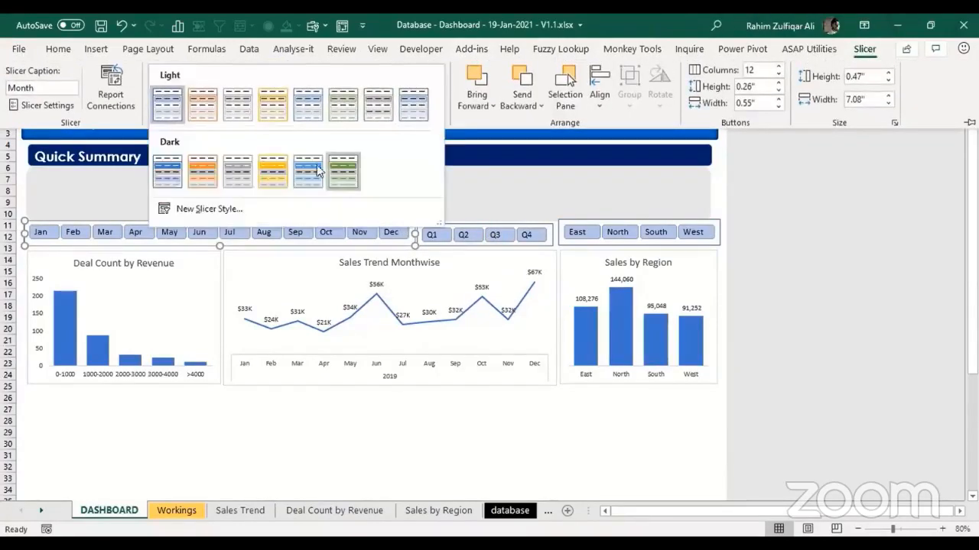
left_click(167, 172)
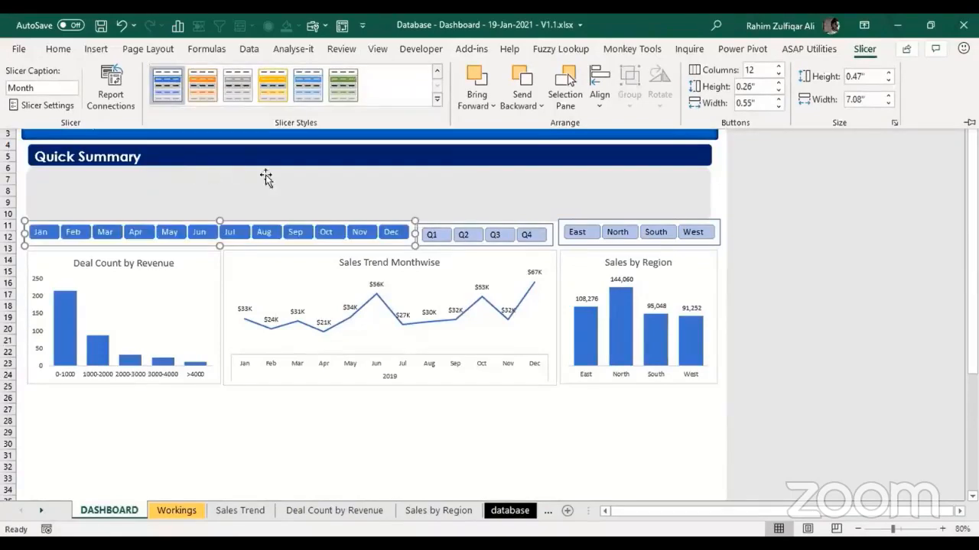
Step: Adjust the Region slicer's upper edge and side so it starts level with the Sales by Region chart, clear of the Quarter slicer
left_click(447, 224)
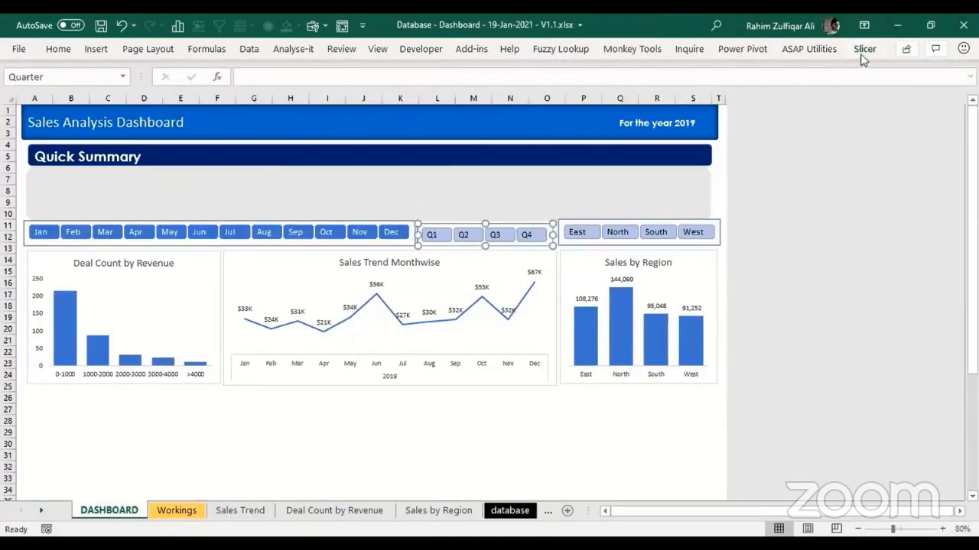
left_click(865, 50)
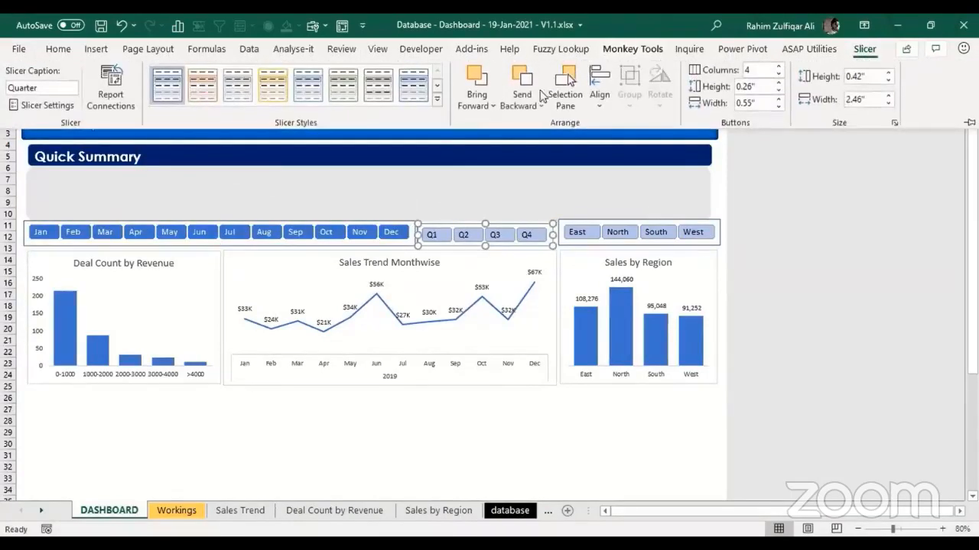
left_click(631, 220)
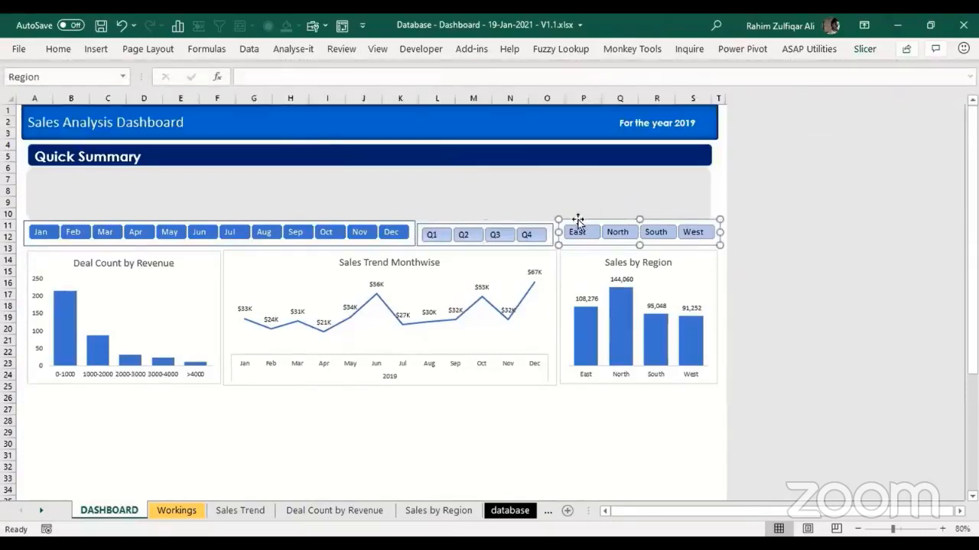
left_click_drag(559, 220, 552, 219)
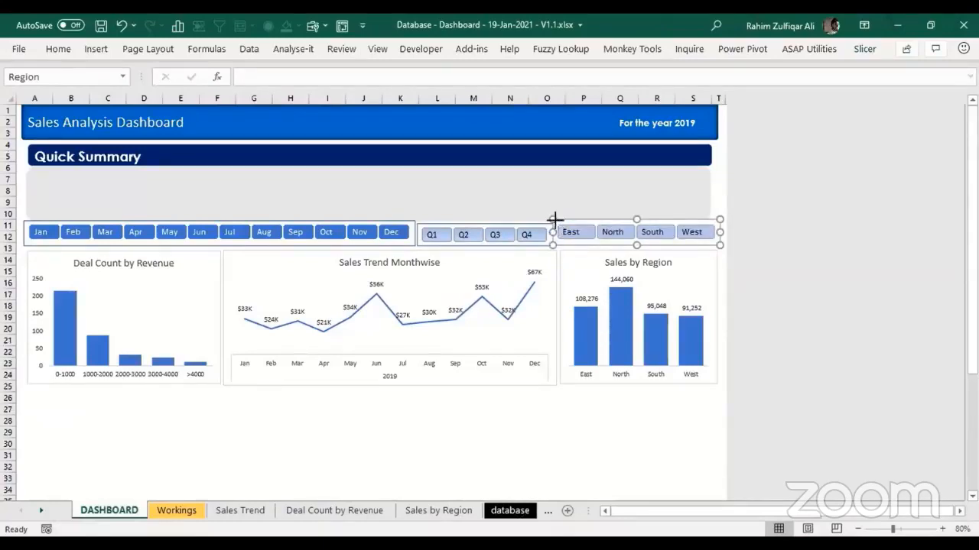
left_click_drag(555, 220, 528, 221)
Step: Fine-tune the size and position of the Quarter and Region slicers so they line up in one row with the Month slicer
left_click(533, 223)
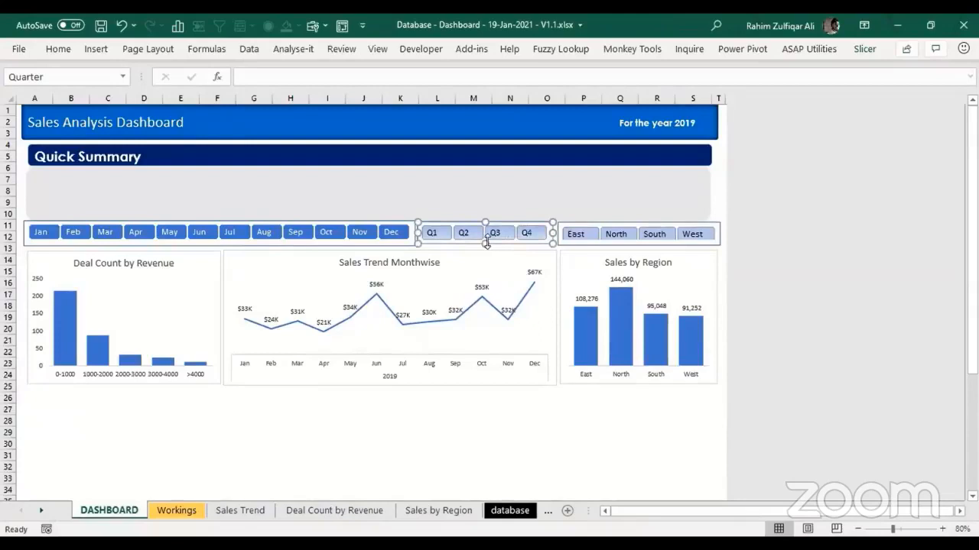
left_click(589, 223)
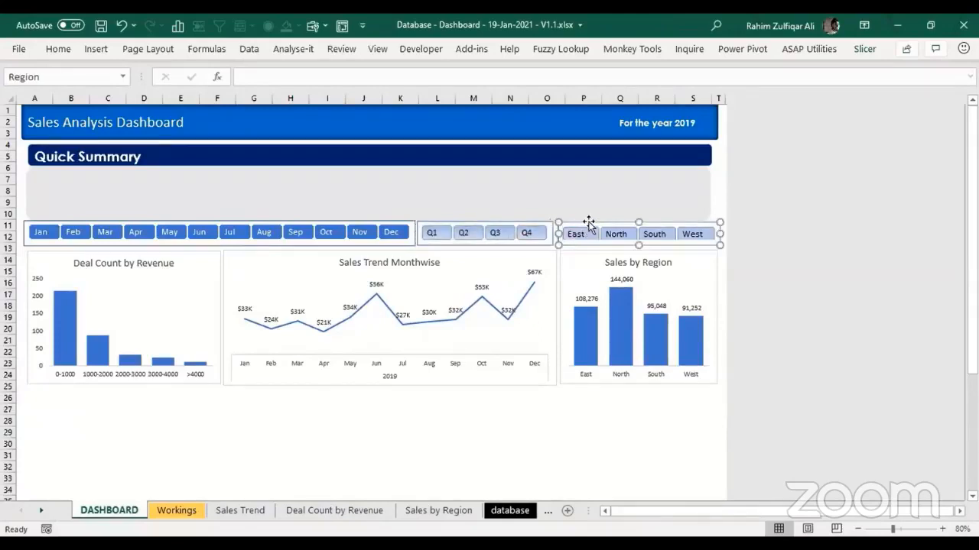
left_click(519, 222)
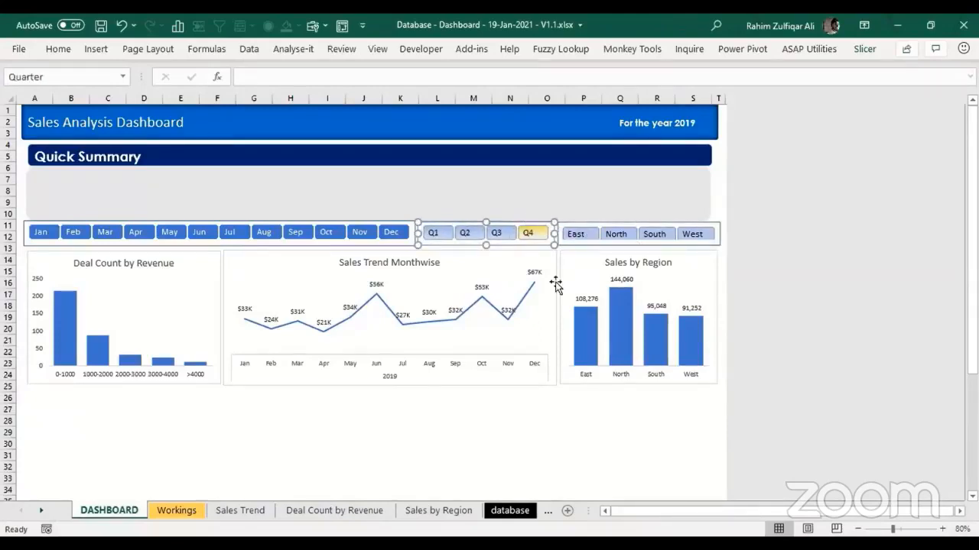
left_click(583, 417)
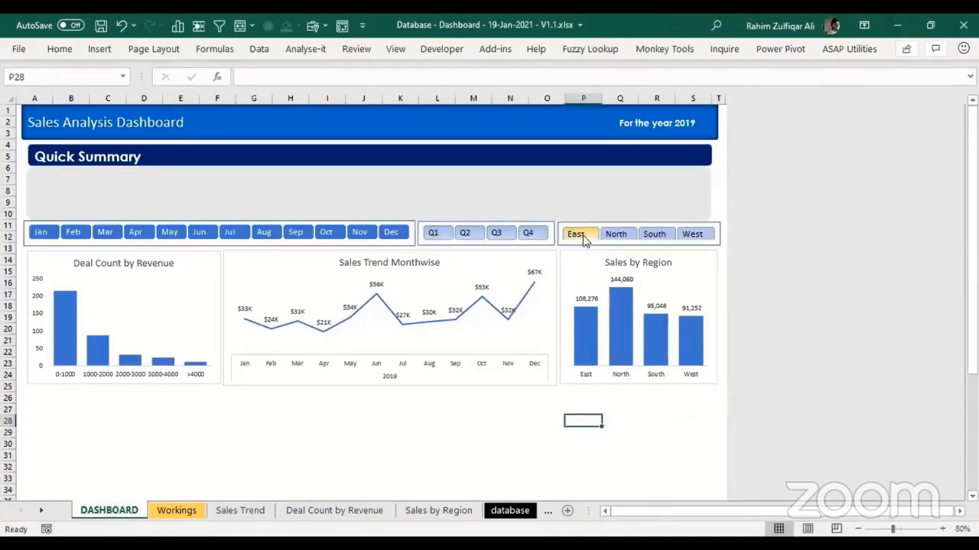
left_click(616, 221)
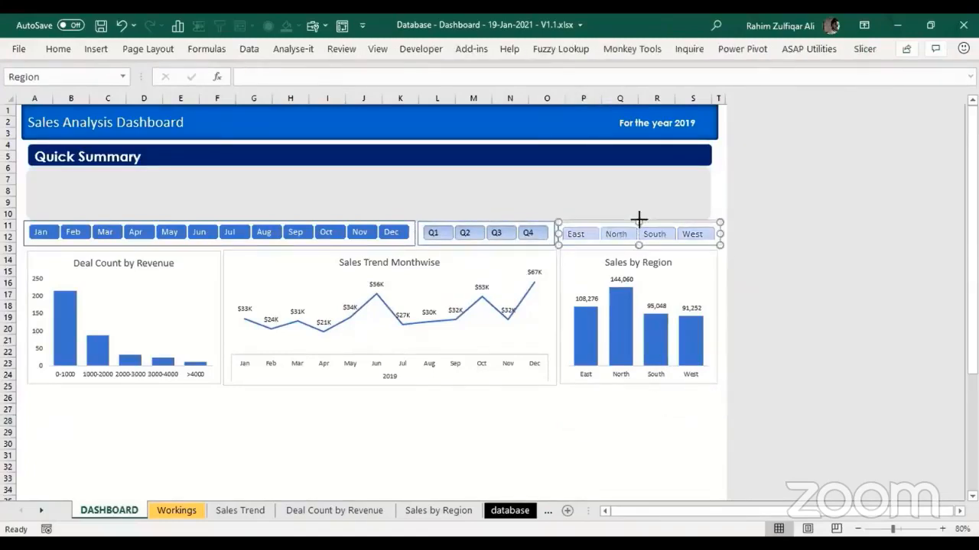
left_click(614, 454)
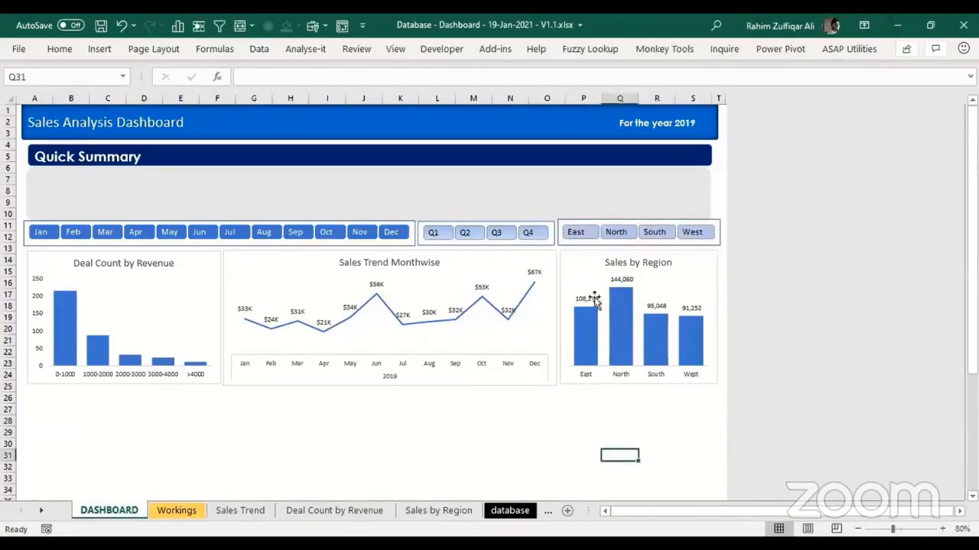
Step: Test the Region slicer by filtering to East, North and South individually, and to North and South together
left_click(581, 236)
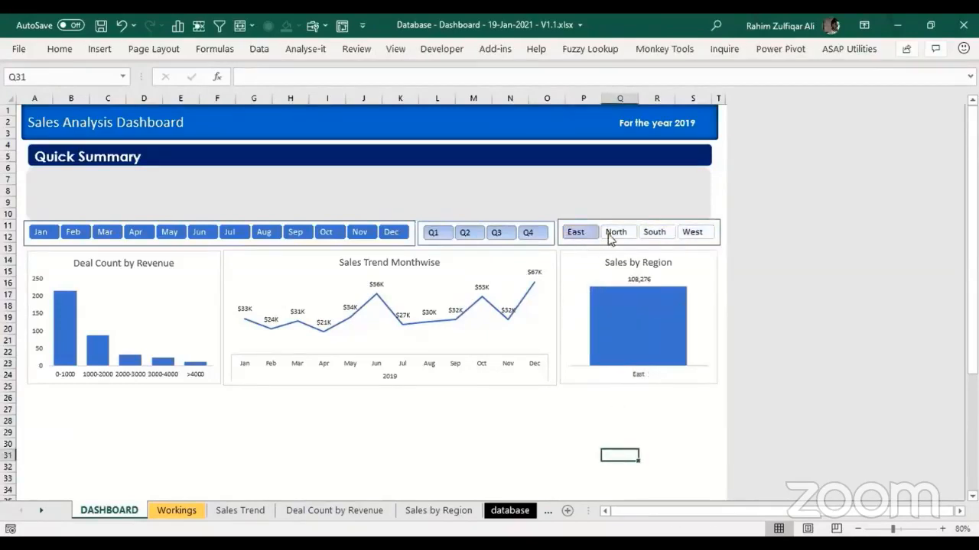
left_click(616, 237)
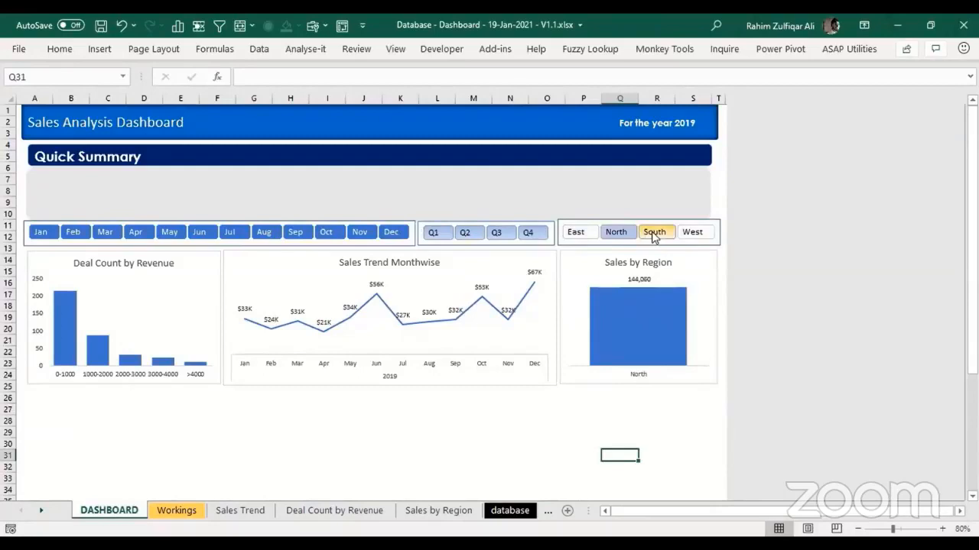
left_click(651, 234)
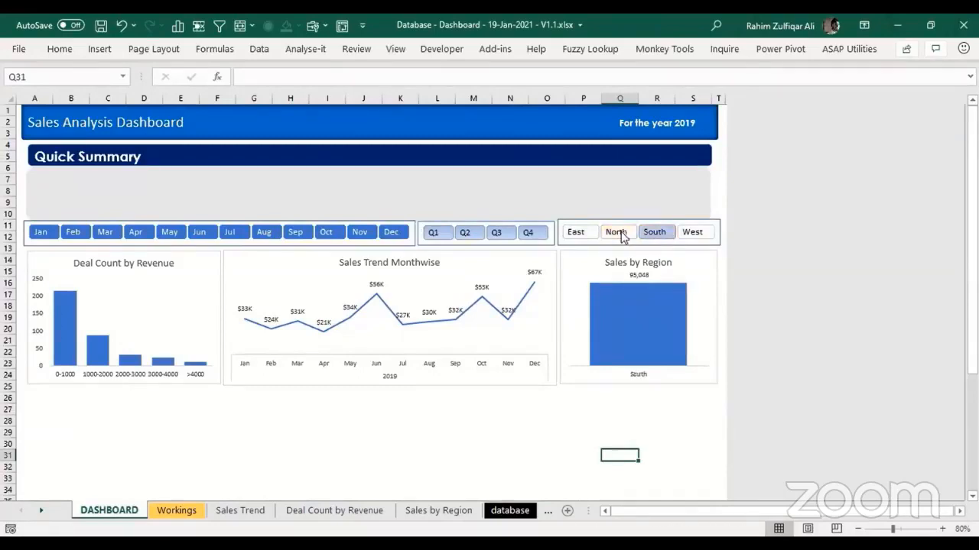
left_click(623, 235, "ctrl")
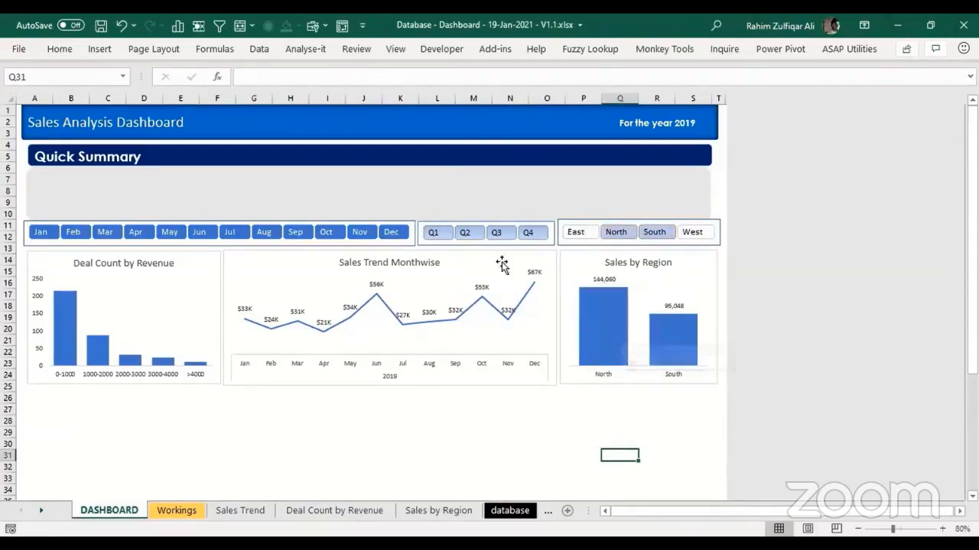
Step: Test the Month slicer by filtering the dashboard to single months, including Aug, Oct and Nov
left_click(234, 239)
left_click(267, 239)
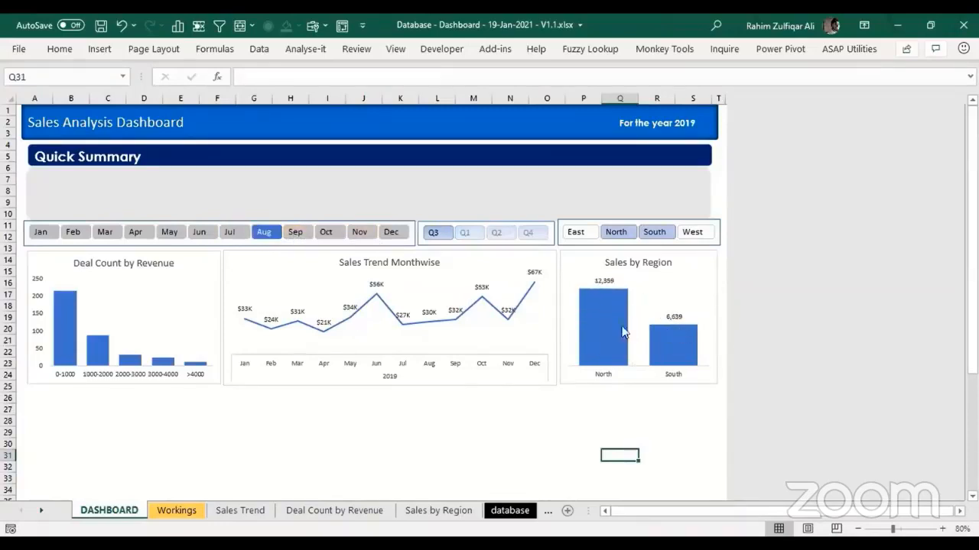
left_click(333, 240)
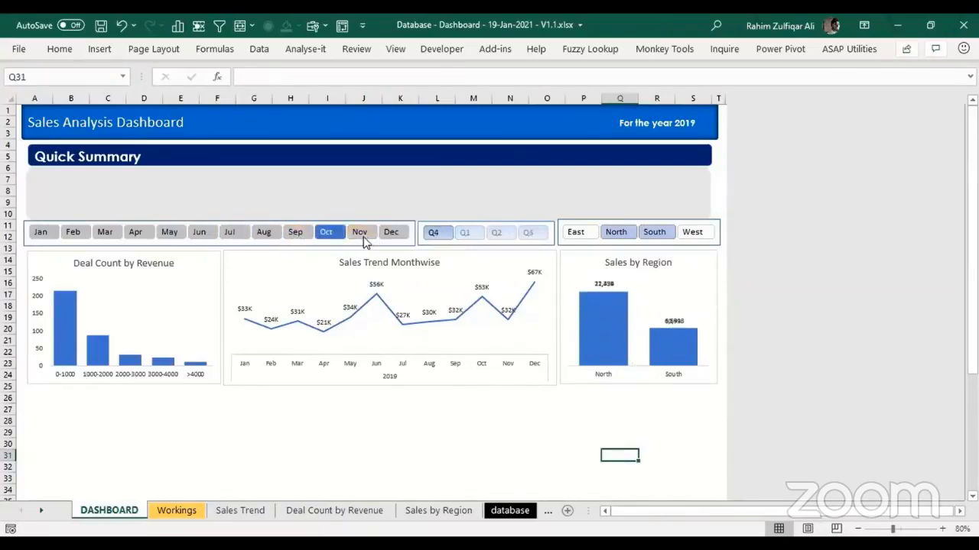
left_click(364, 241)
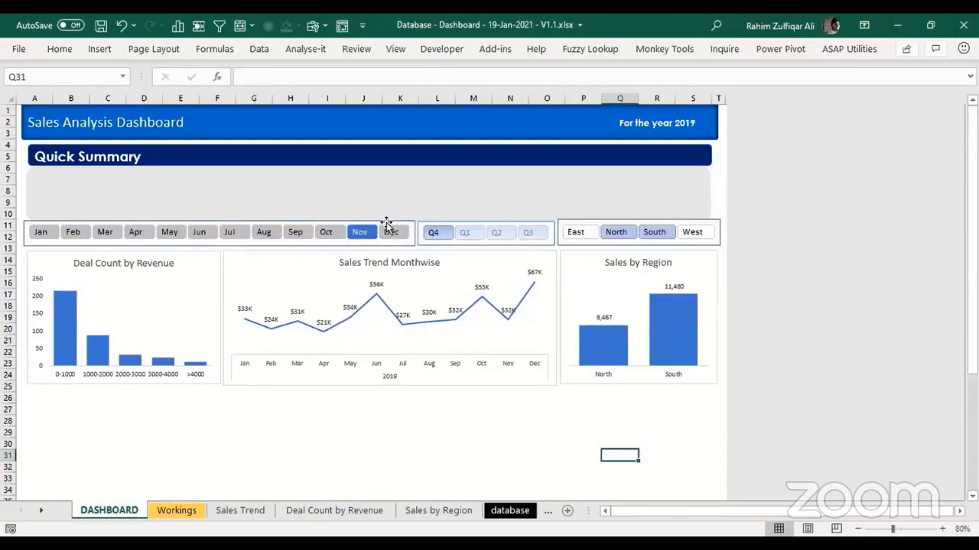
Step: Reselect all regions from East to West and all months from Jan to Dec in their slicers
left_click(579, 232)
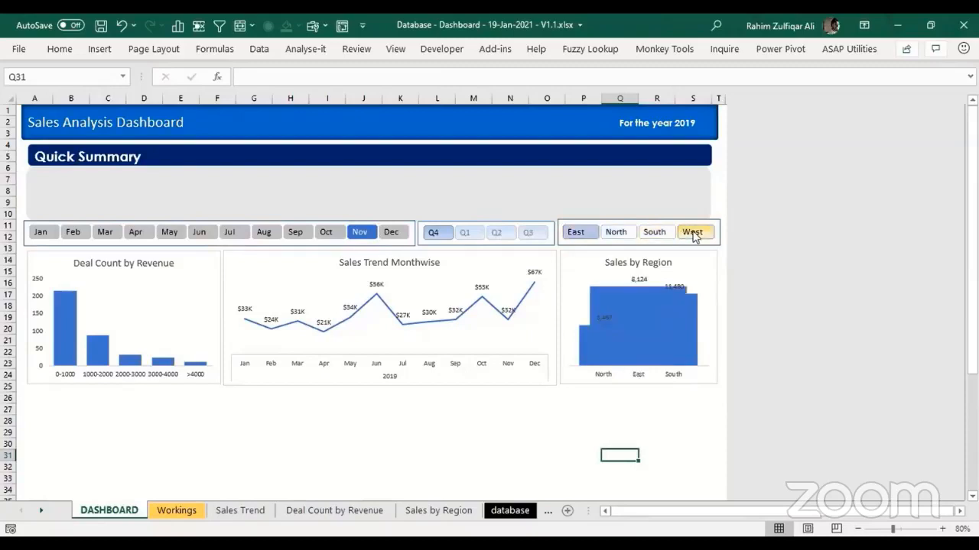
left_click(575, 232)
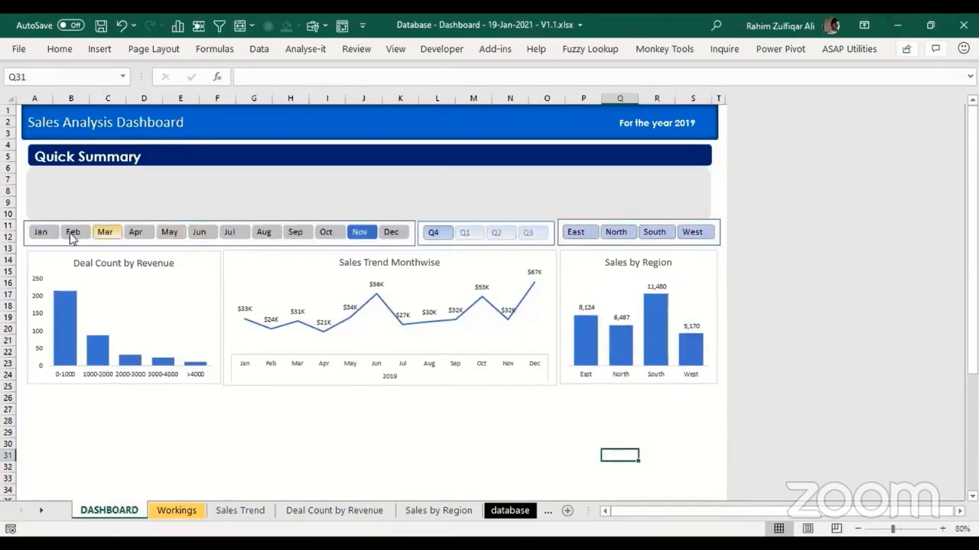
left_click(42, 231)
left_click(390, 232, "shift")
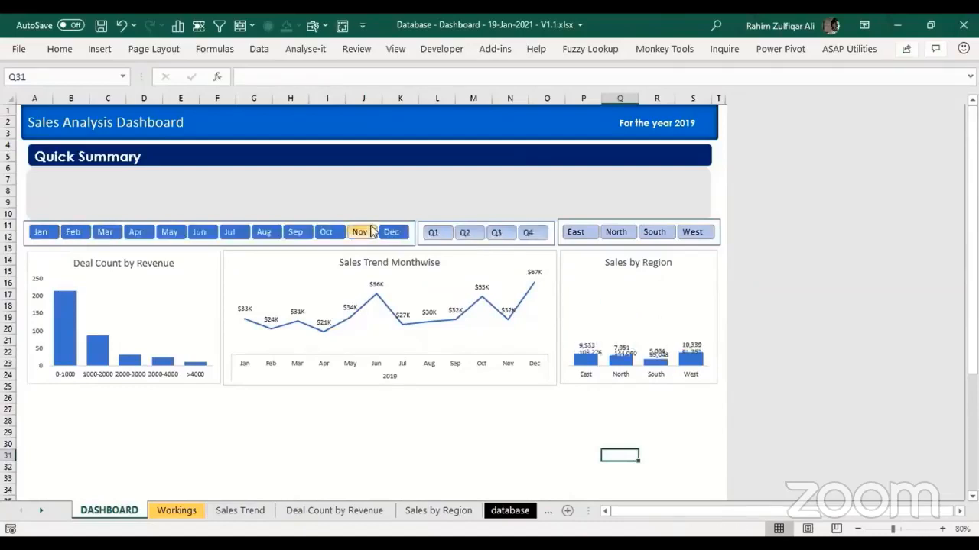
Step: Connect the Month slicer to the Deal Count by Revenue and Sales Trend pivot tables in addition to Sales by Region
right_click(375, 222)
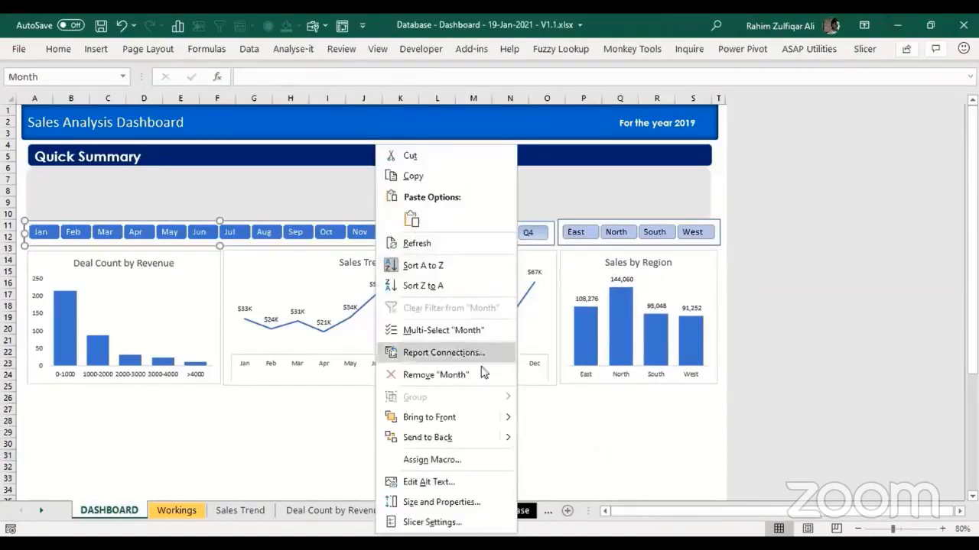
left_click(415, 354)
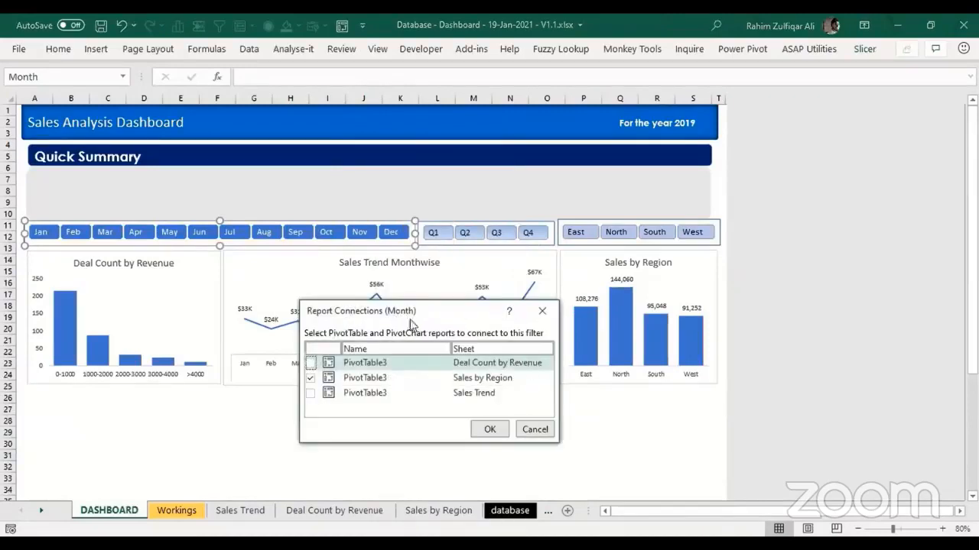
left_click_drag(410, 320, 434, 286)
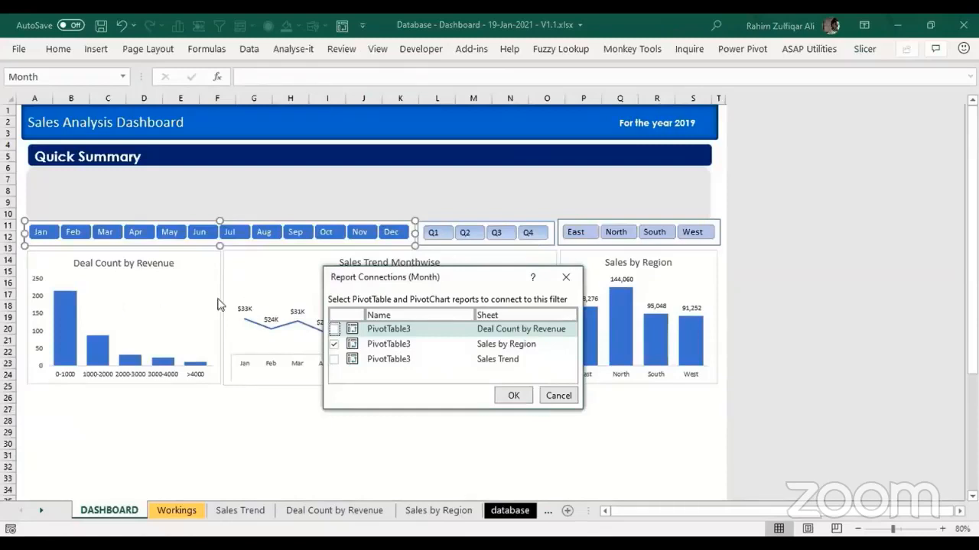
left_click(334, 344)
left_click(333, 331)
left_click(334, 360)
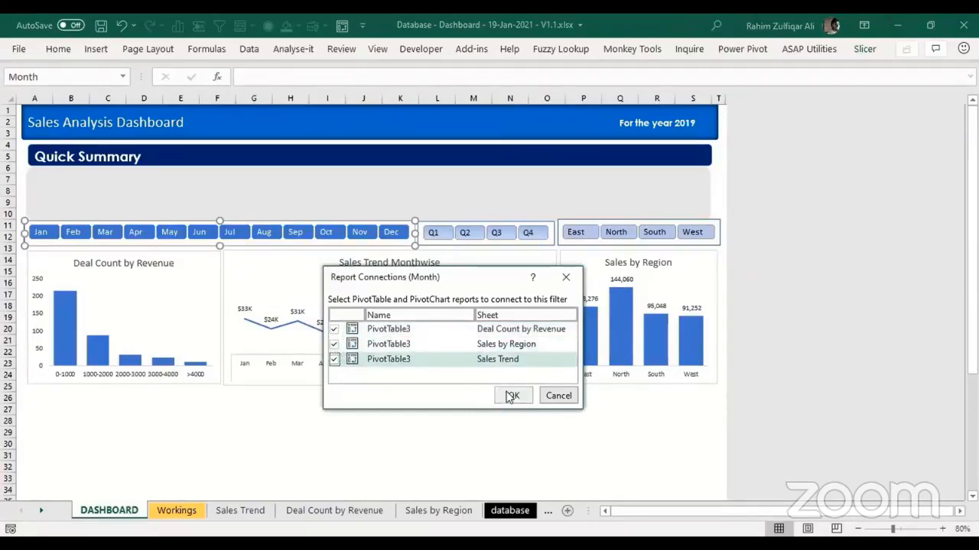
left_click(510, 394)
left_click(430, 429)
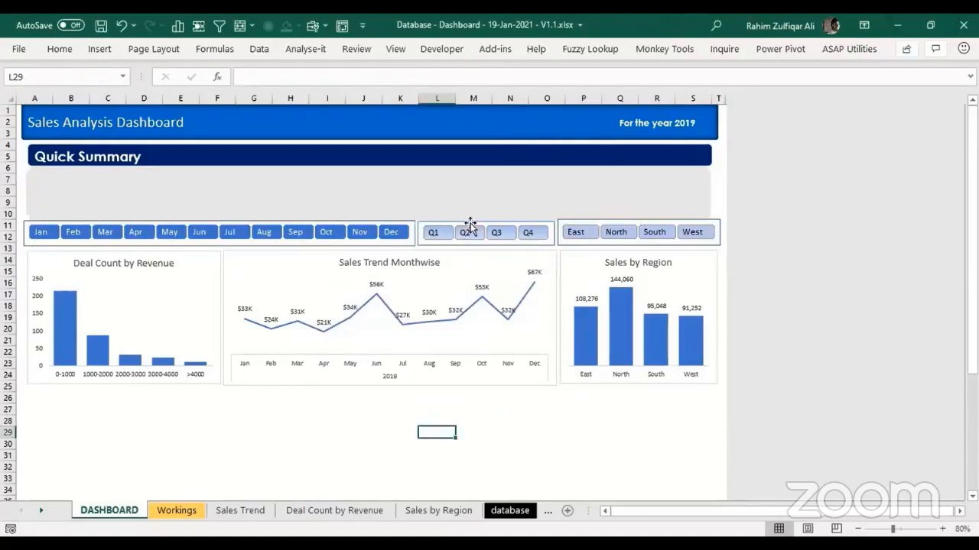
Step: Connect the Quarter slicer to the pivot tables on Deal Count by Revenue, Sales by Region and Sales Trend
right_click(467, 229)
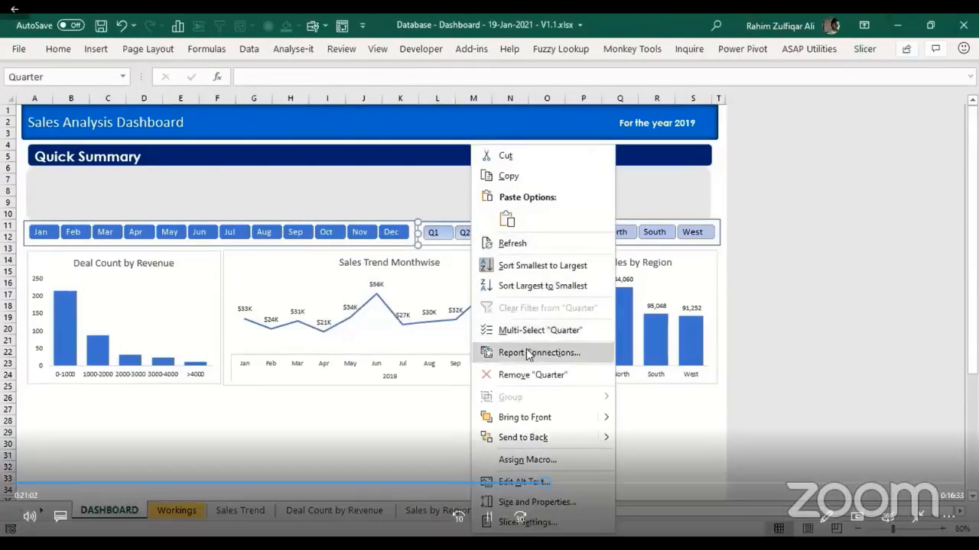
left_click(528, 352)
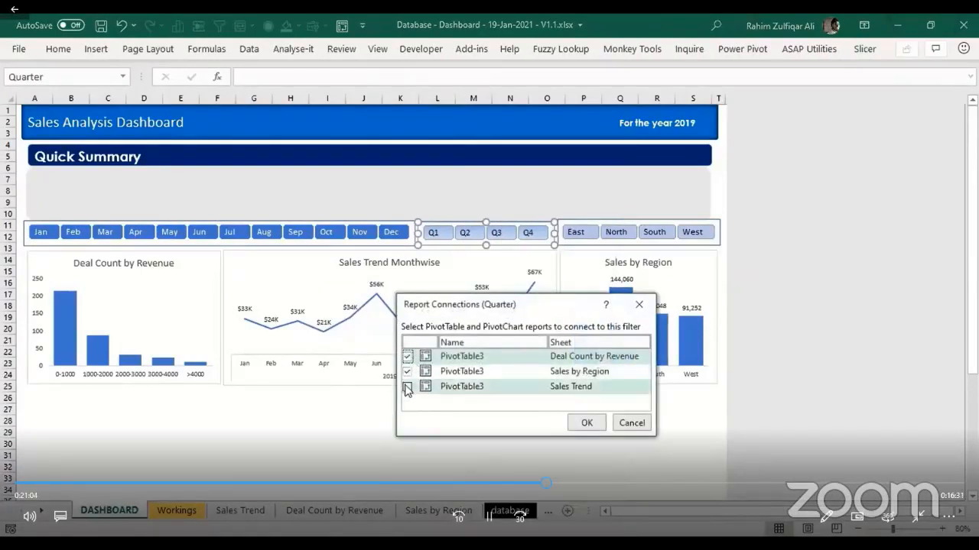
left_click(407, 387)
left_click(586, 423)
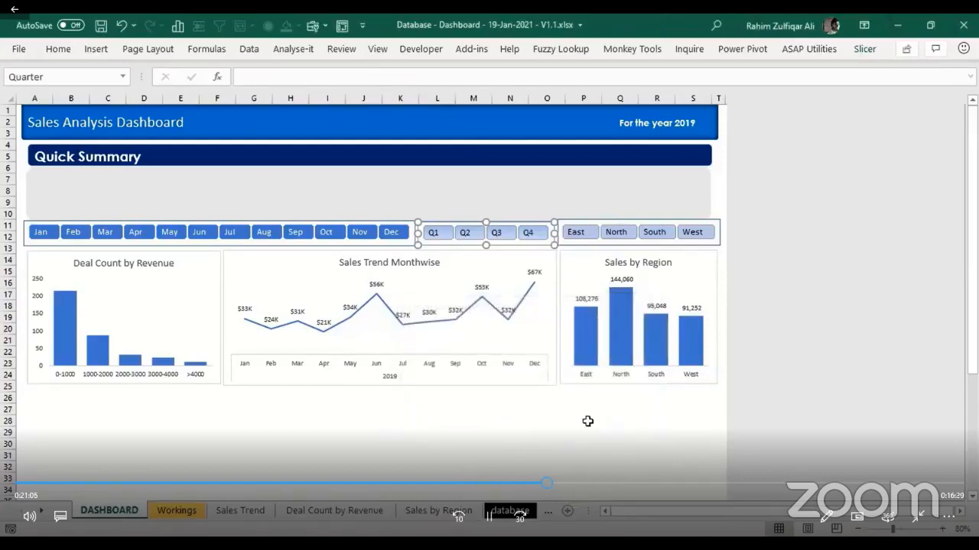
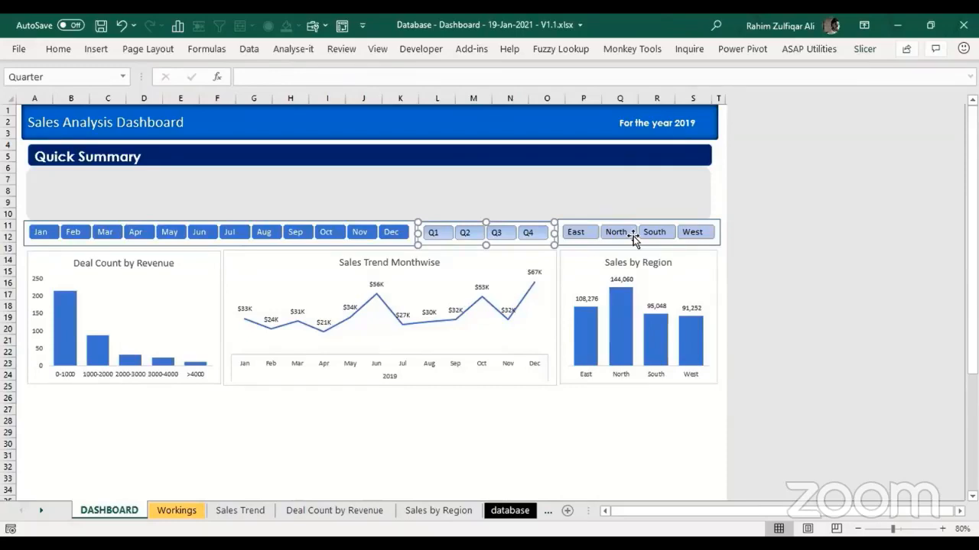
Step: Connect the Region slicer to the Sales Trend and Deal Count by Revenue pivot tables as well
right_click(612, 233)
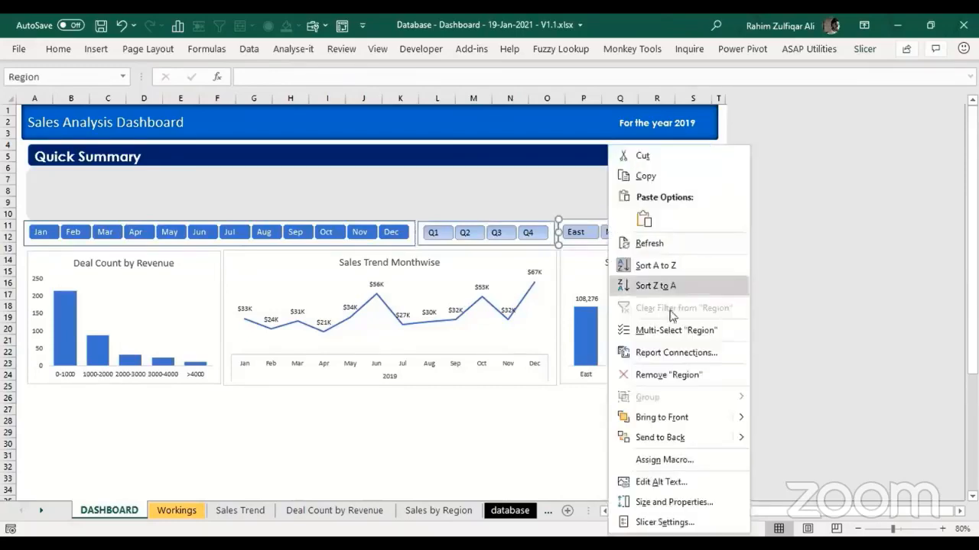
left_click(671, 353)
left_click(551, 387)
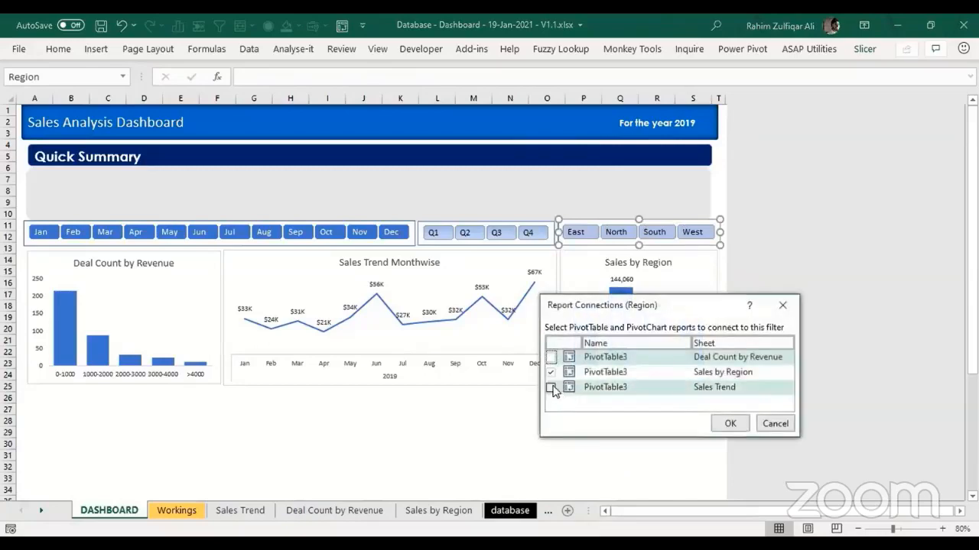
left_click(551, 357)
left_click(730, 423)
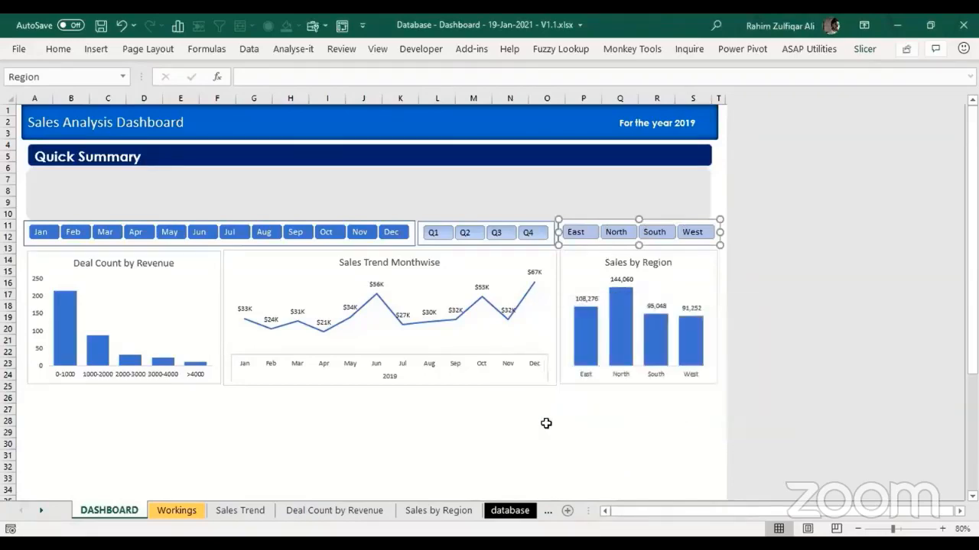
left_click(546, 421)
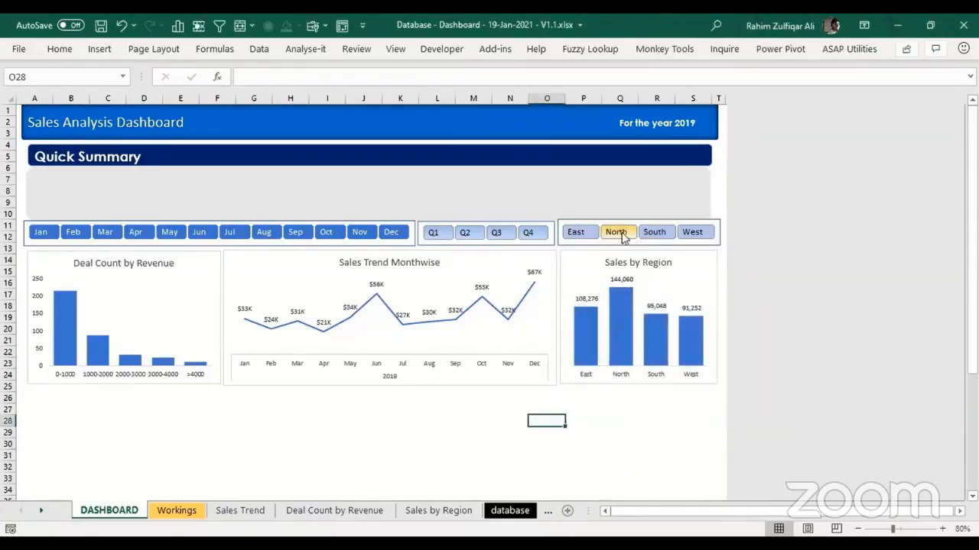
Step: Test the Region slicer's report connections by filtering the three charts to North and finishing on East
left_click(623, 236)
left_click(654, 236)
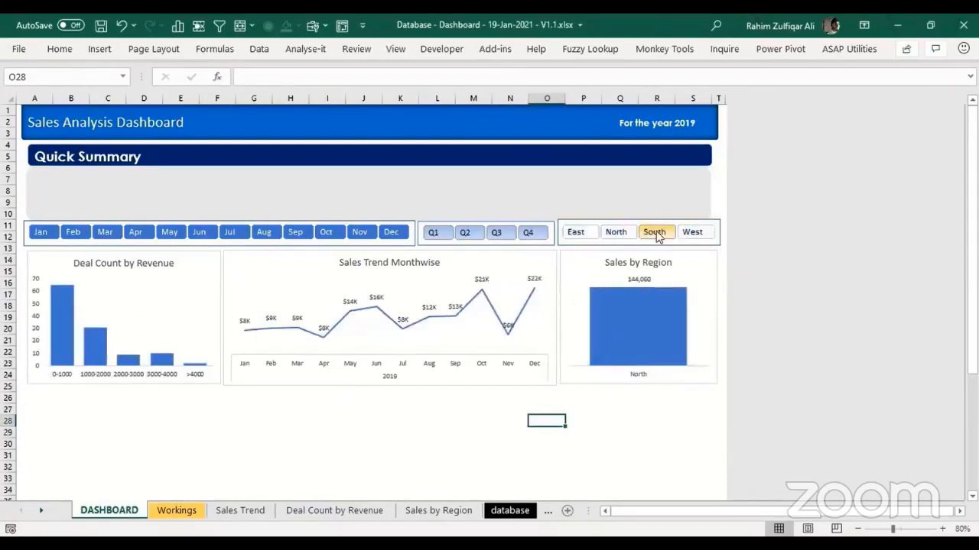
left_click(575, 233)
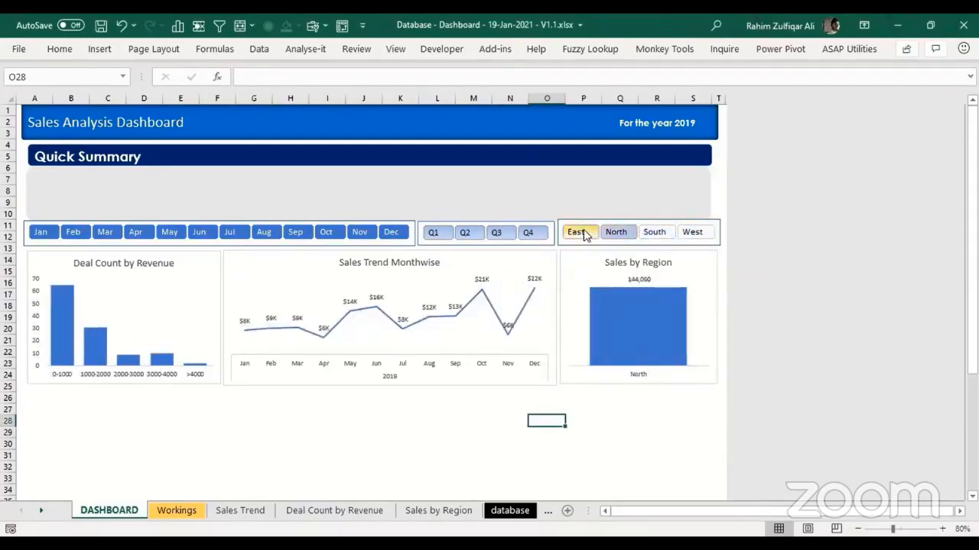
Step: Test the Month slicer's report connections with Feb, Apr and Jun selected together, finishing on Jan alone
left_click(40, 232)
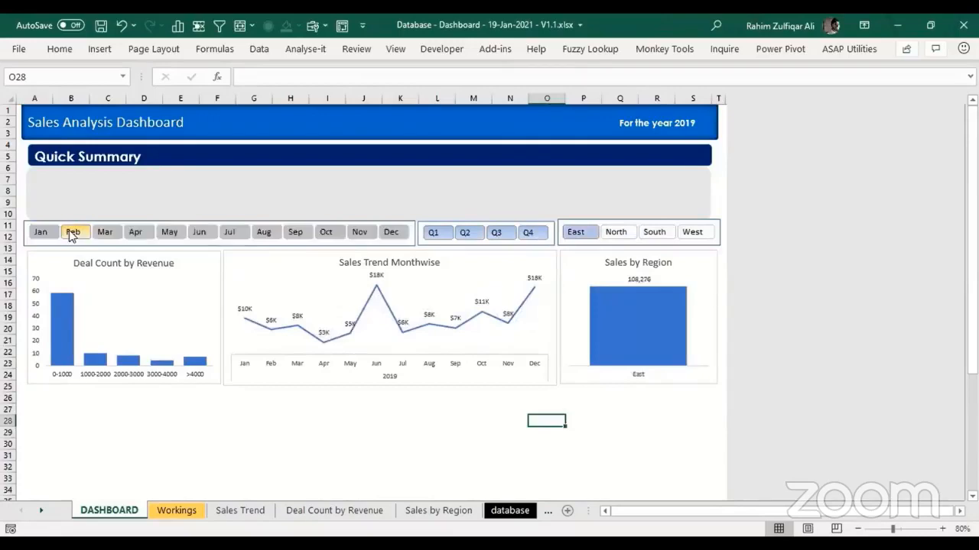
left_click(73, 232)
left_click(136, 233, "ctrl")
left_click(199, 233, "ctrl")
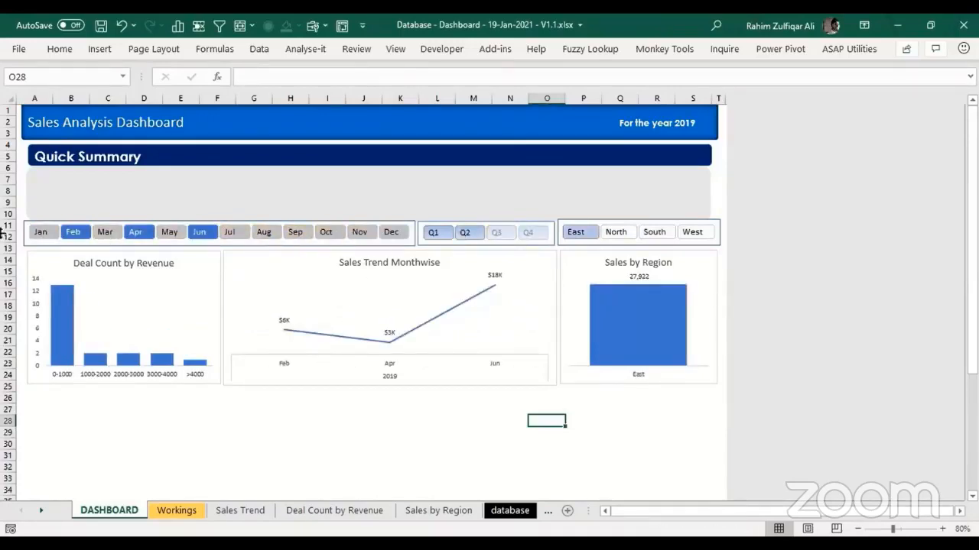
left_click(40, 234)
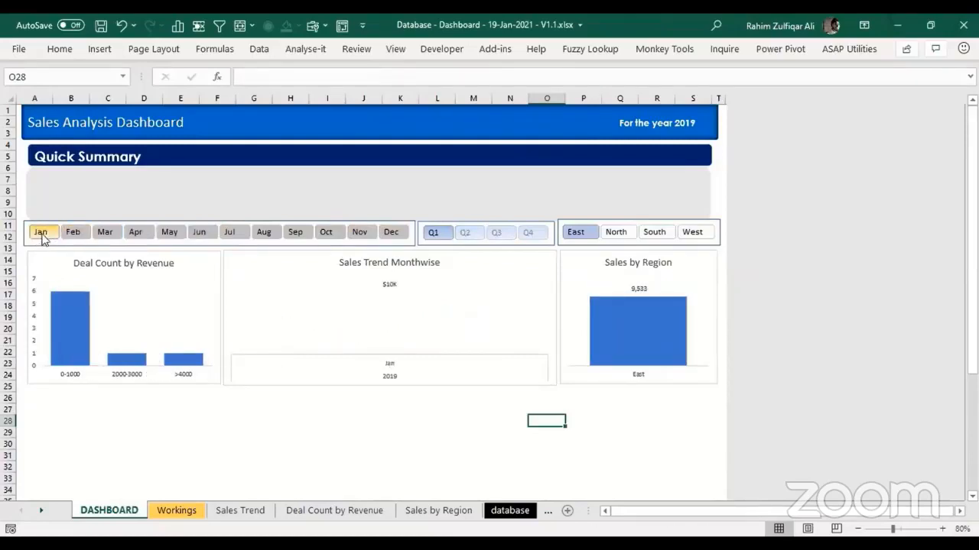
Step: Extend the dashboard slicer selections to all months Jan–Dec, all quarters Q1–Q4 and all regions East–West
left_click(392, 234, "shift")
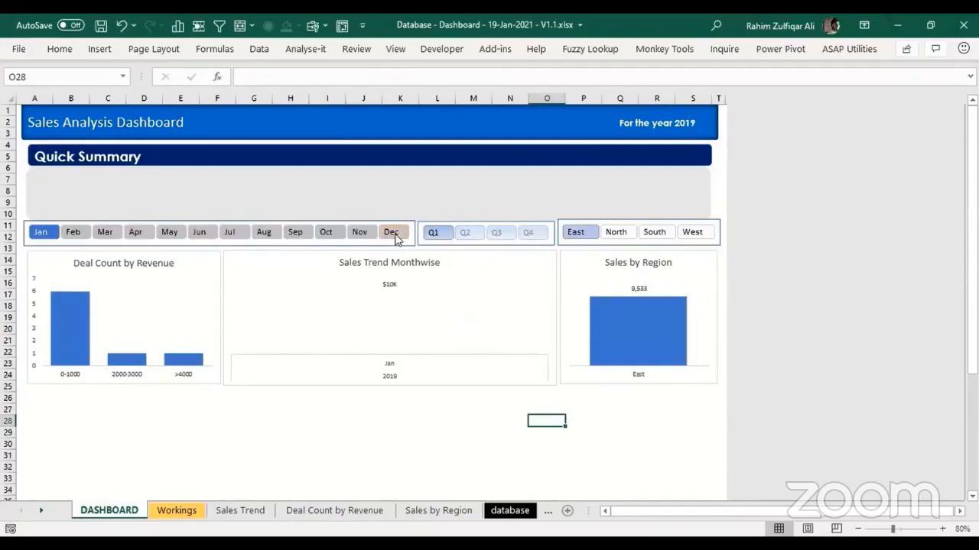
left_click(447, 234)
left_click(530, 234, "shift")
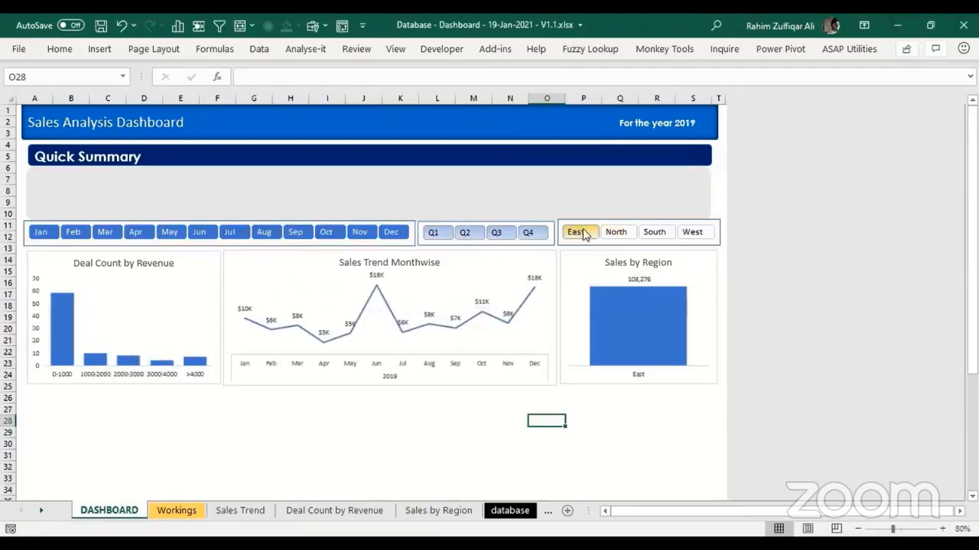
left_click(691, 236, "shift")
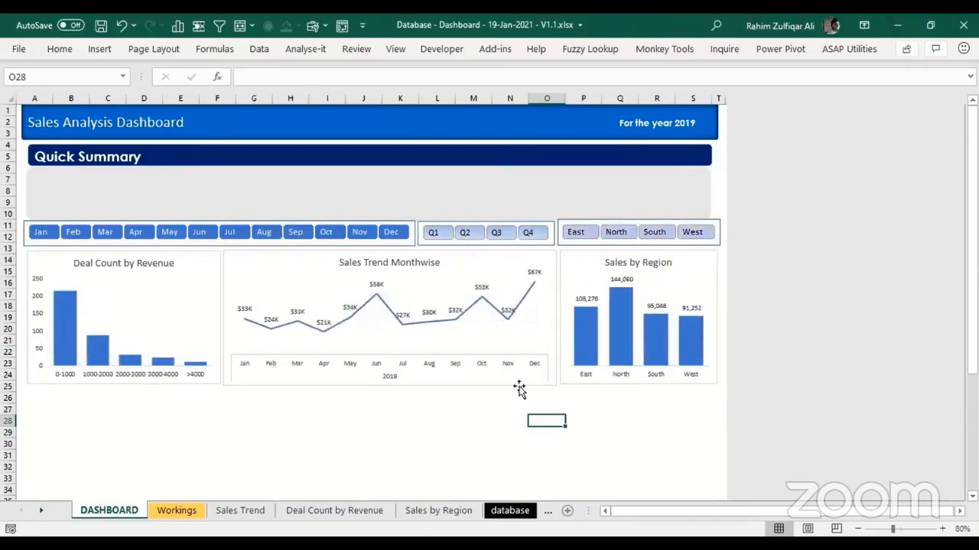
left_click(462, 410)
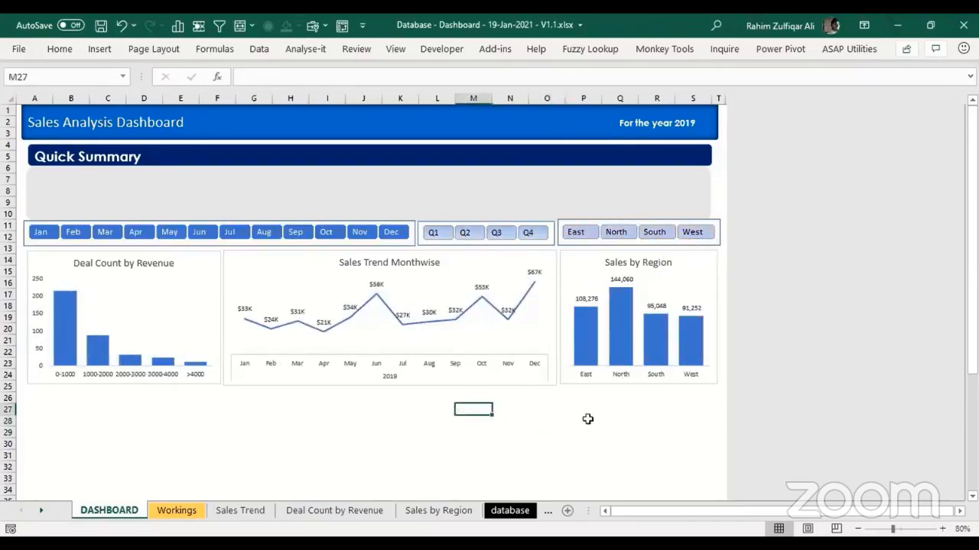
Step: Check the empty area below the dashboard charts and save the workbook
left_click_drag(975, 371, 975, 464)
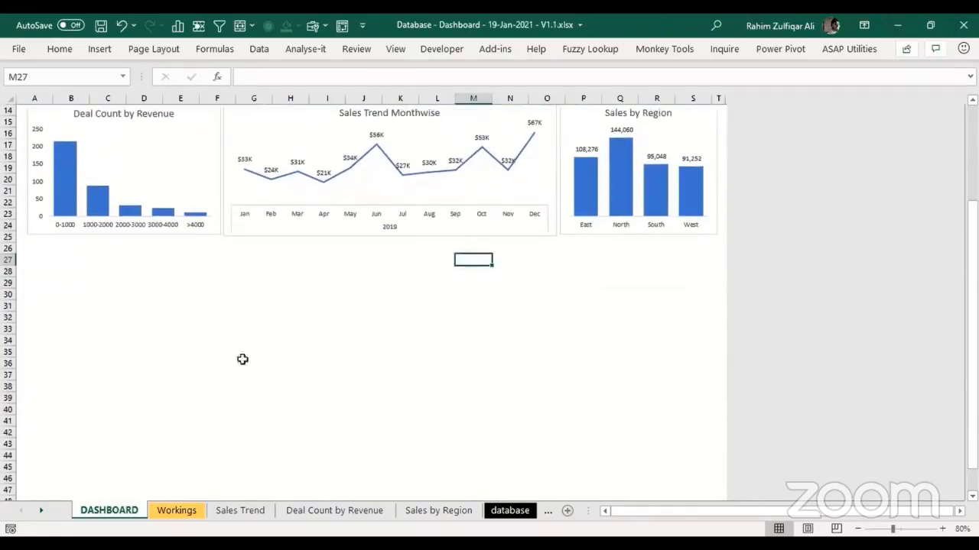
left_click_drag(974, 363, 976, 271)
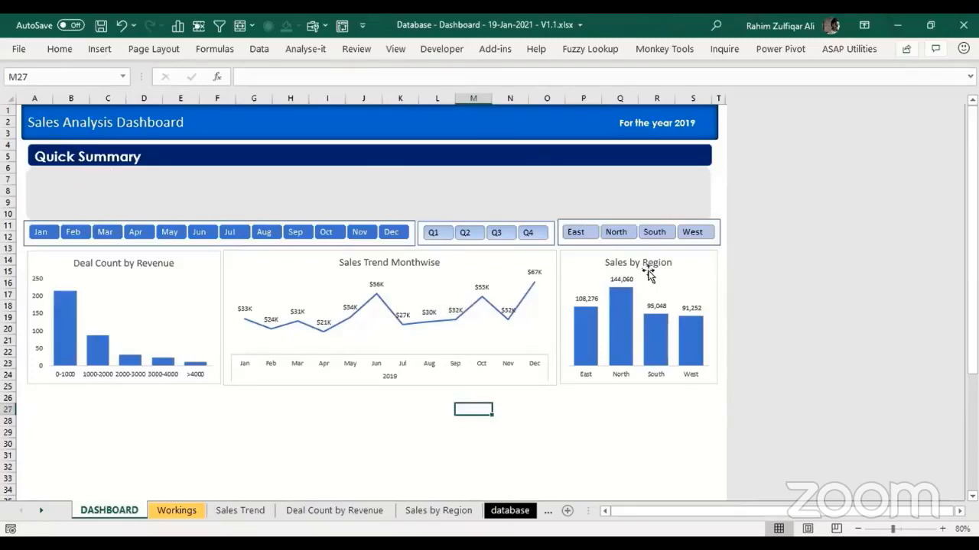
left_click(616, 410)
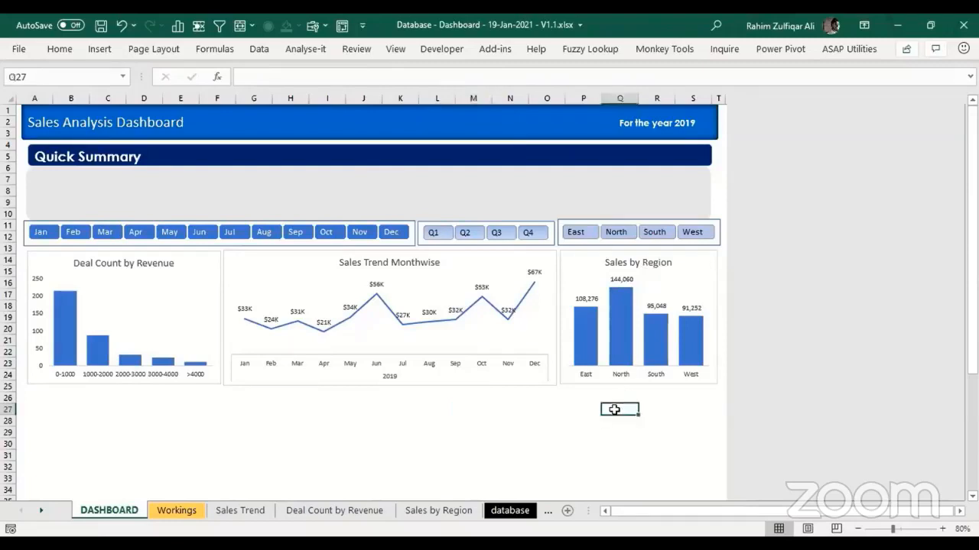
key("ctrl+s")
left_click(509, 408)
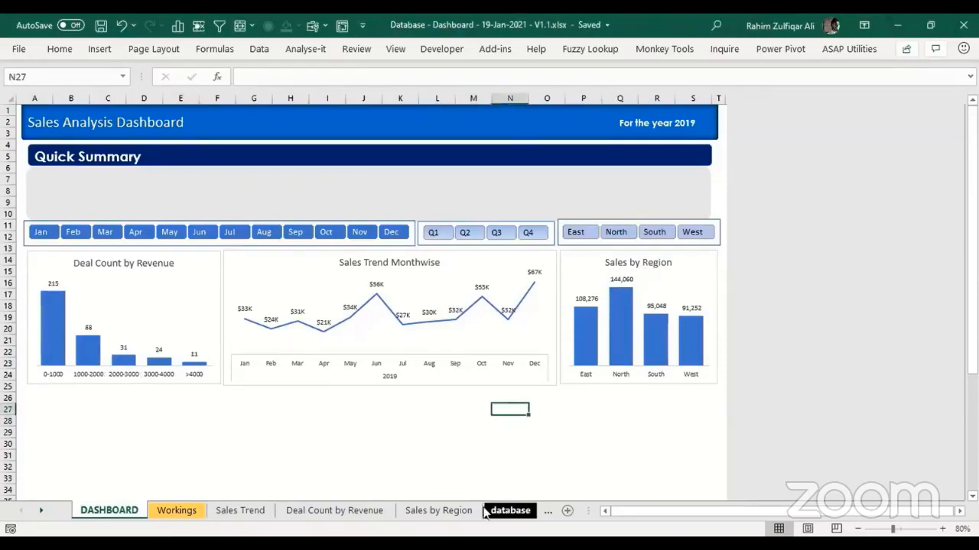
Step: Duplicate the Sales by Region sheet and rename the copy Payment Type
left_click(447, 511)
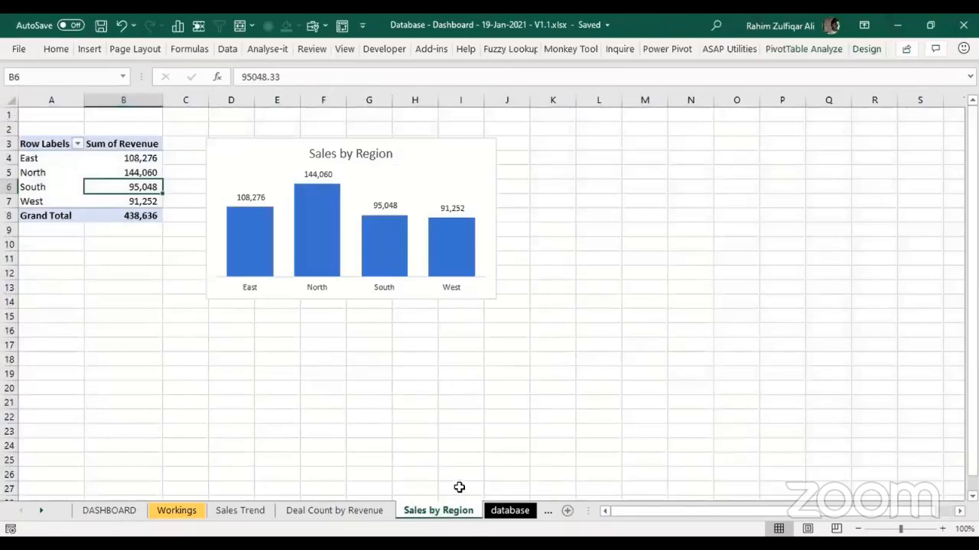
left_click_drag(458, 487, 489, 515)
double_click(489, 514)
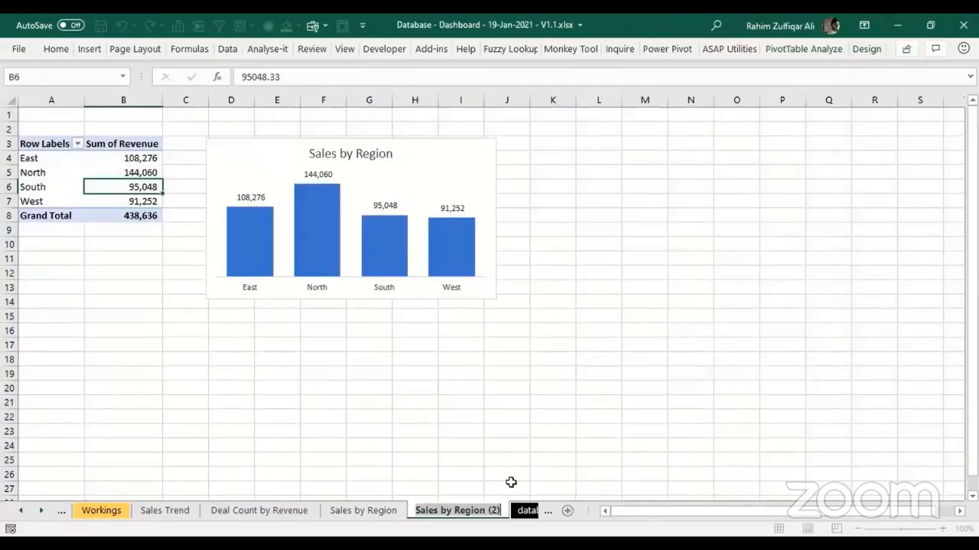
type("Payment T")
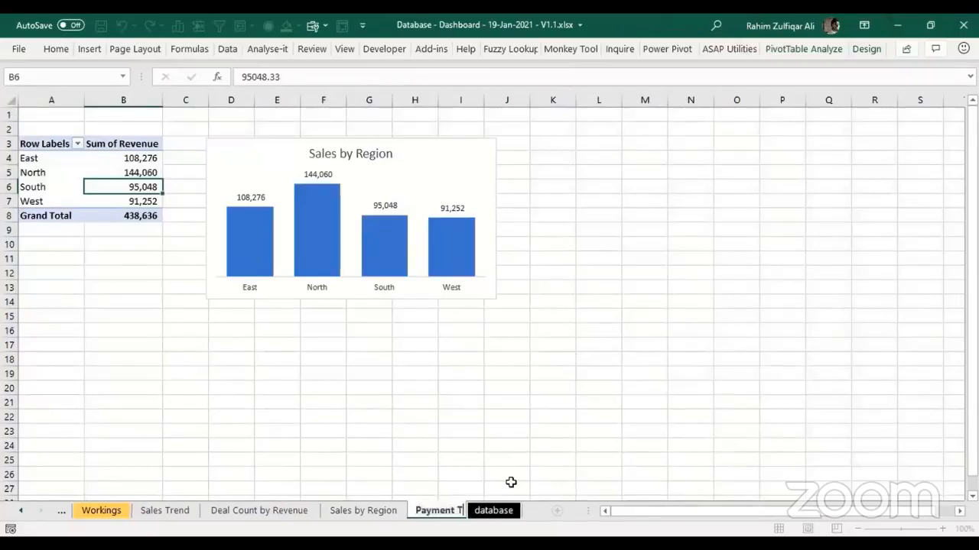
type("ype")
key("Return")
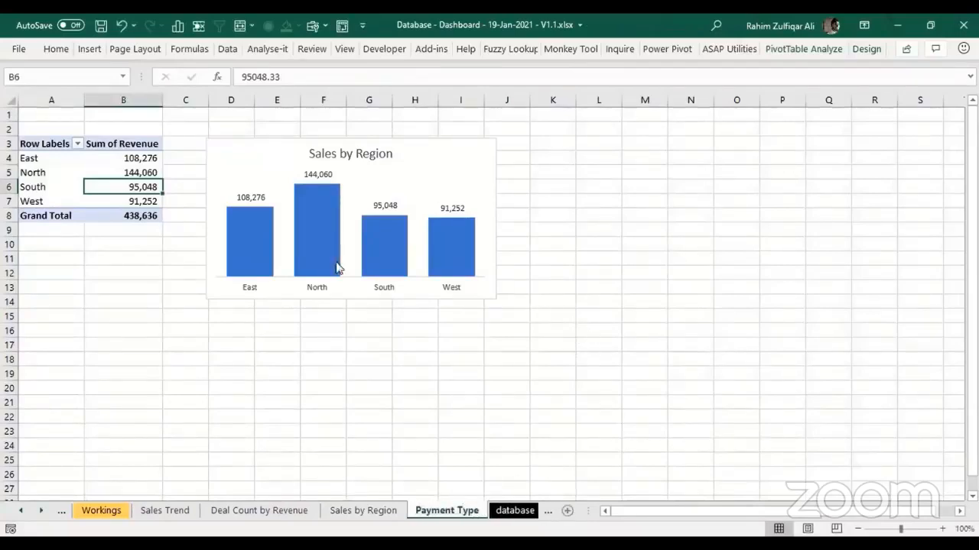
Step: Show the copied pivot table's field list and move Region from Rows to Filters
right_click(125, 171)
left_click(165, 415)
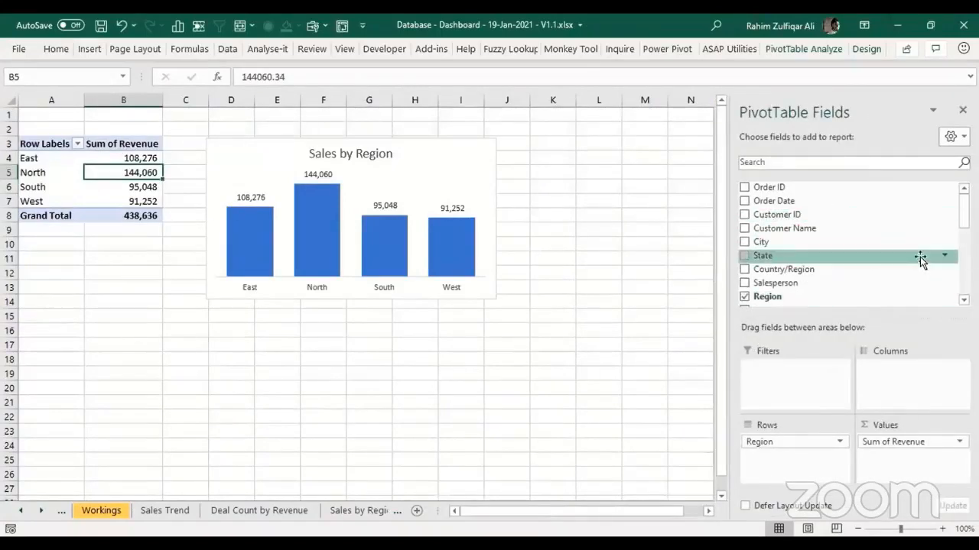
left_click_drag(799, 298, 793, 396)
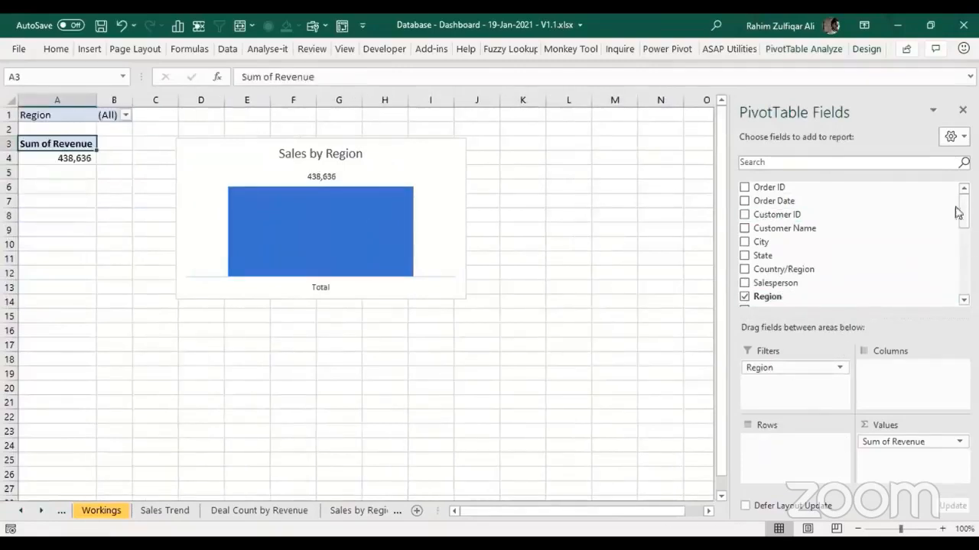
left_click(851, 163)
type("pay")
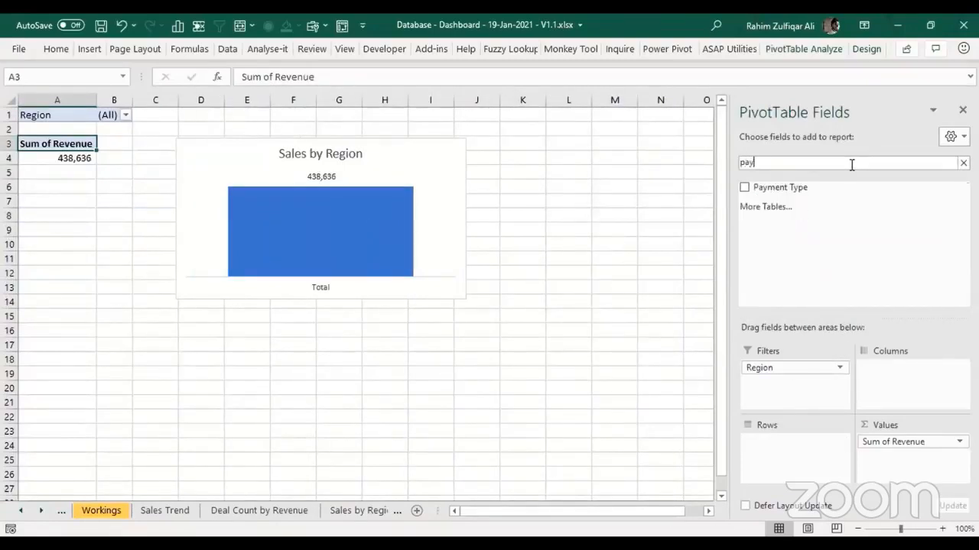
left_click_drag(818, 189, 820, 457)
left_click(136, 159)
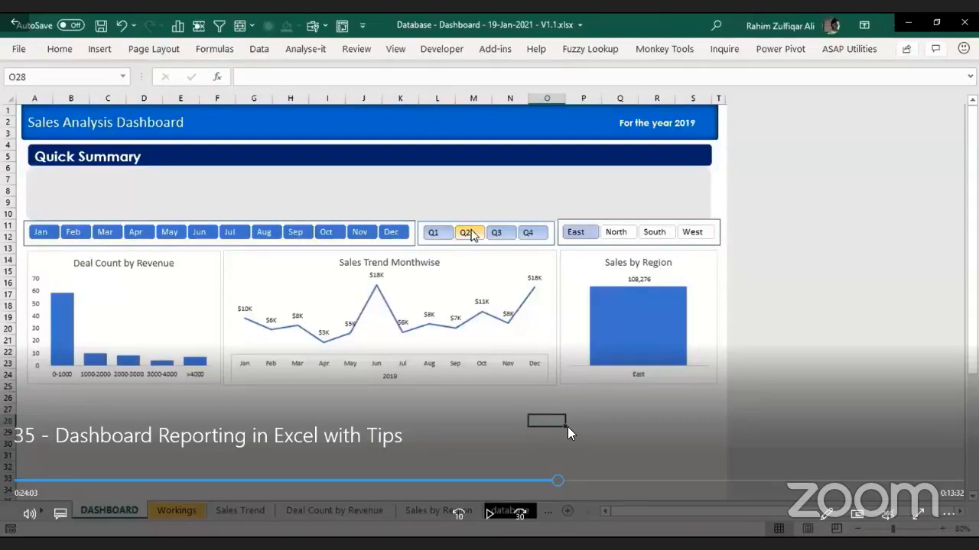
left_click(833, 303)
left_click(448, 231)
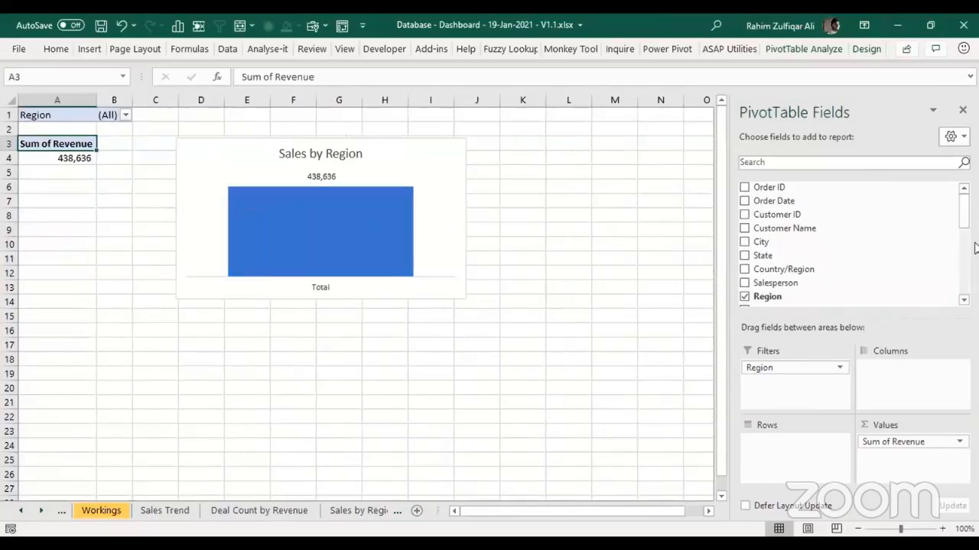
Step: Search the pivot table fields for "pay" and add Payment Type to Rows
left_click(851, 163)
type("p")
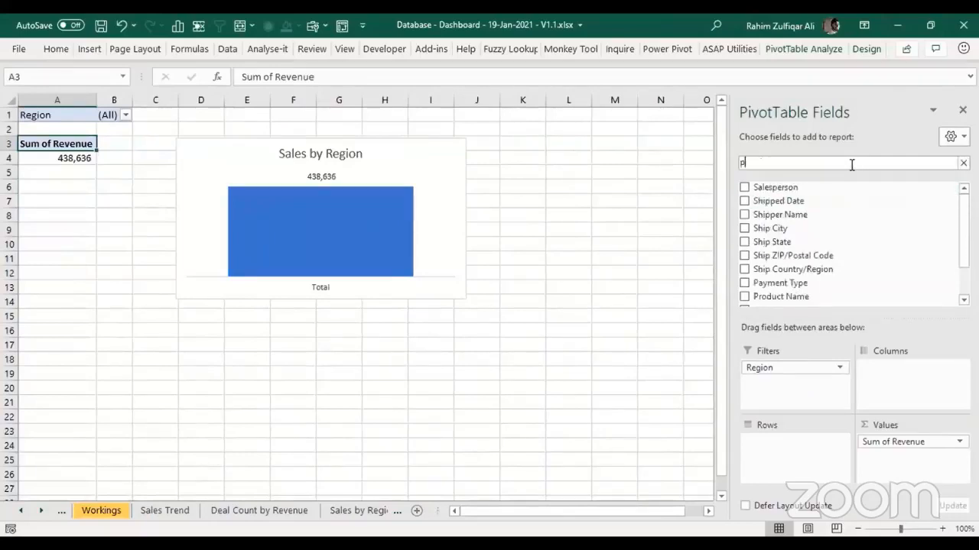
type("ay")
left_click_drag(818, 191, 810, 459)
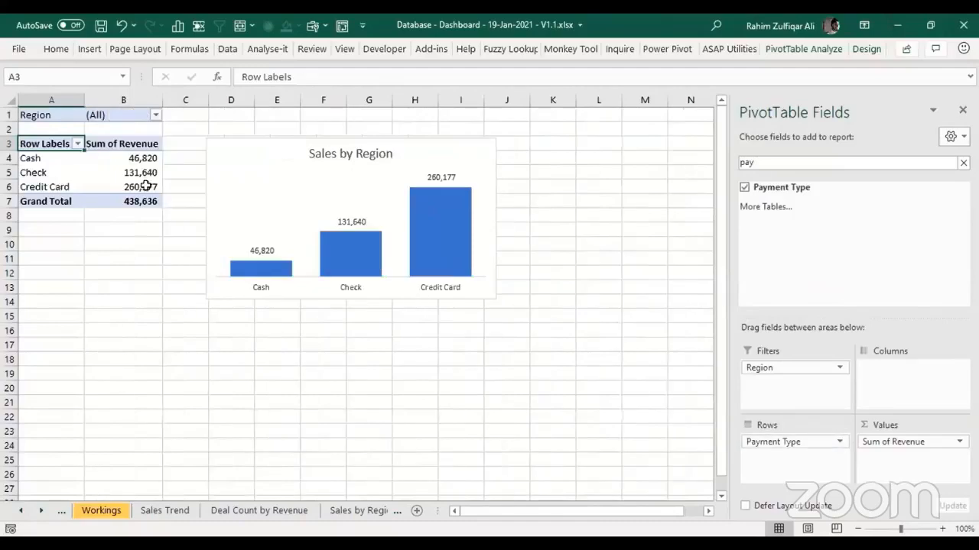
left_click(137, 157)
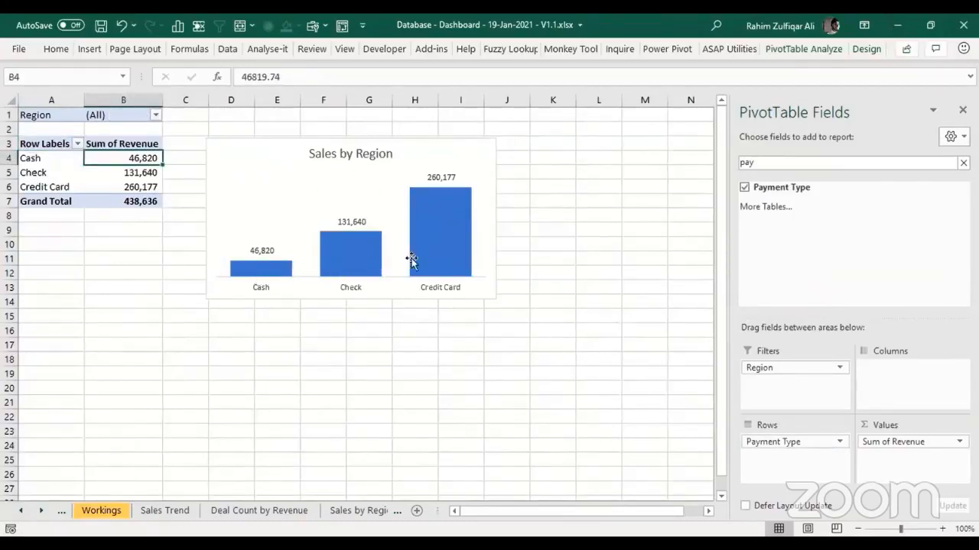
left_click(113, 175)
left_click(138, 159)
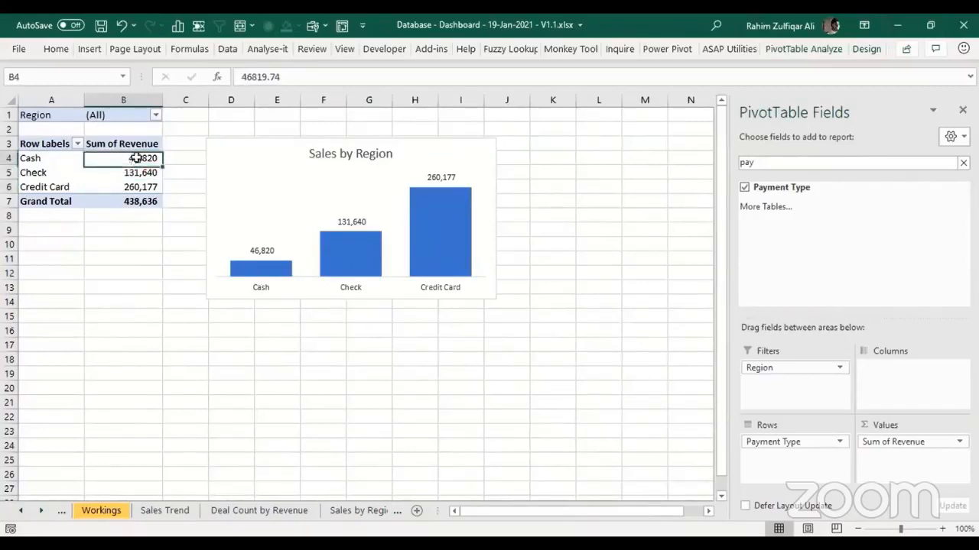
Step: Replace the pivot chart's title with "Payment Type"
left_click(319, 151)
double_click(319, 151)
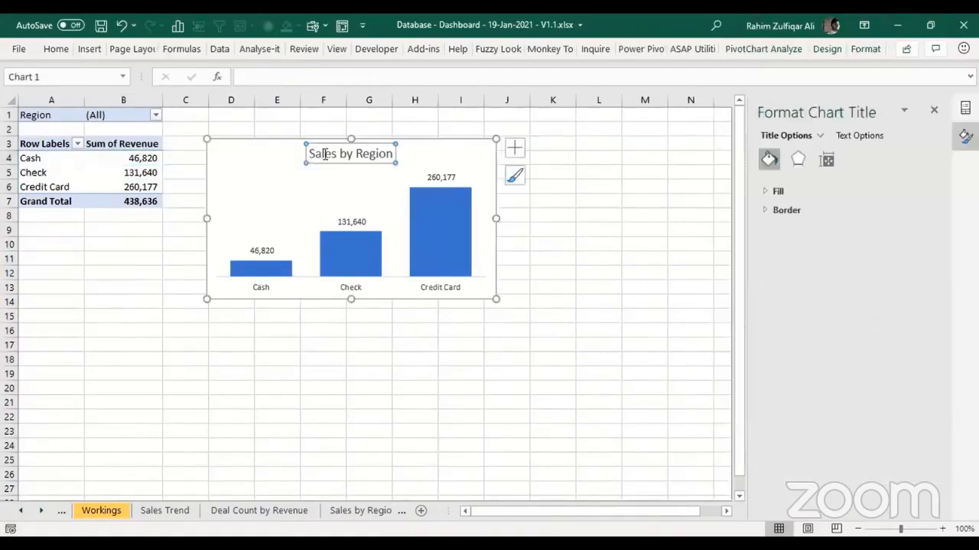
left_click(335, 152)
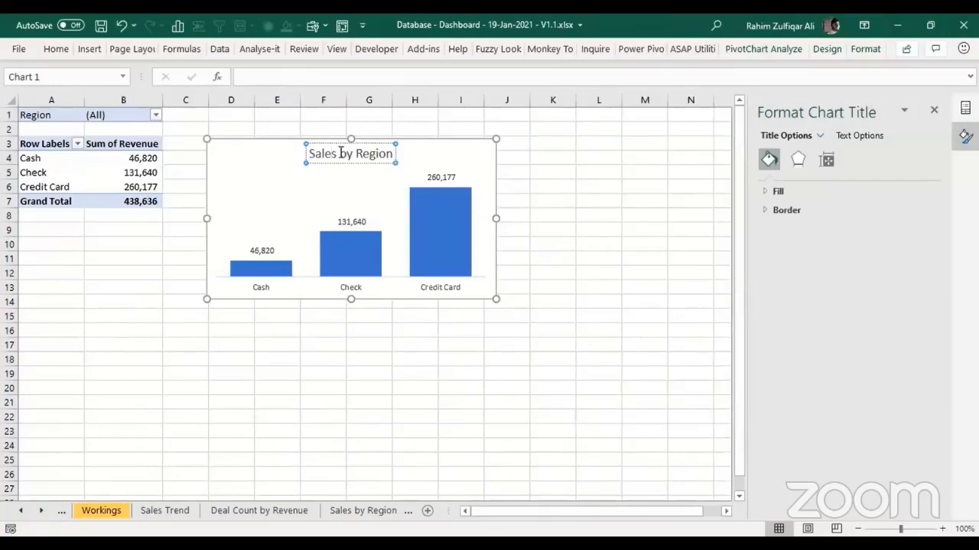
triple_click(340, 153)
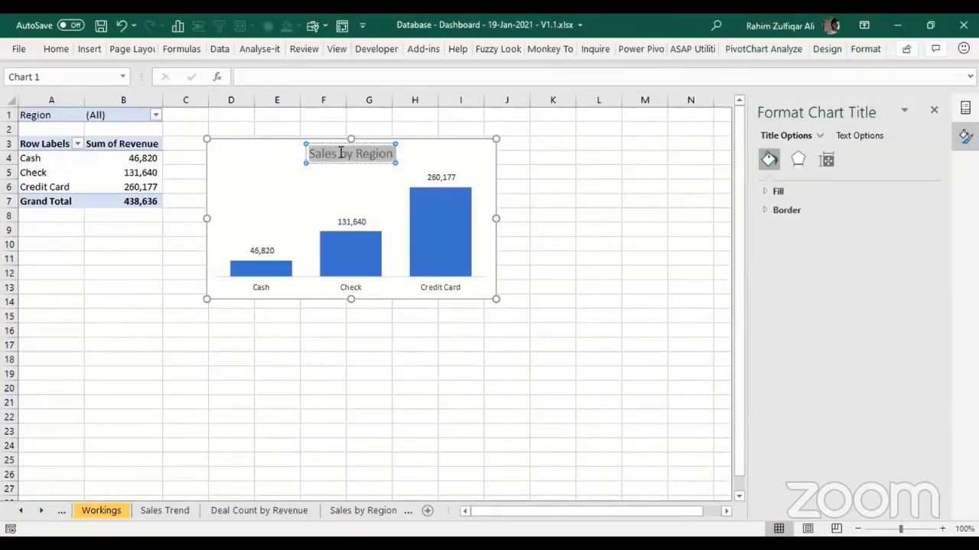
type("Payment")
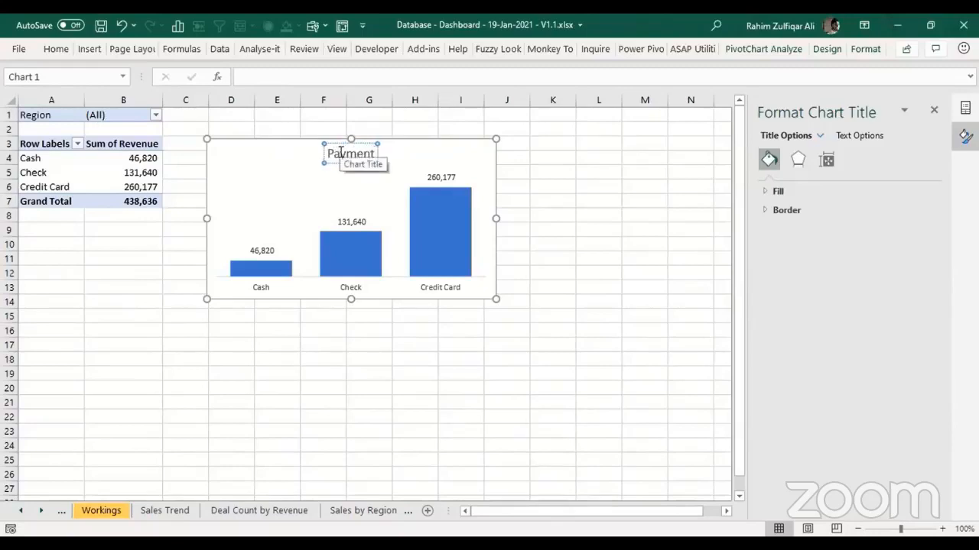
type(" Type")
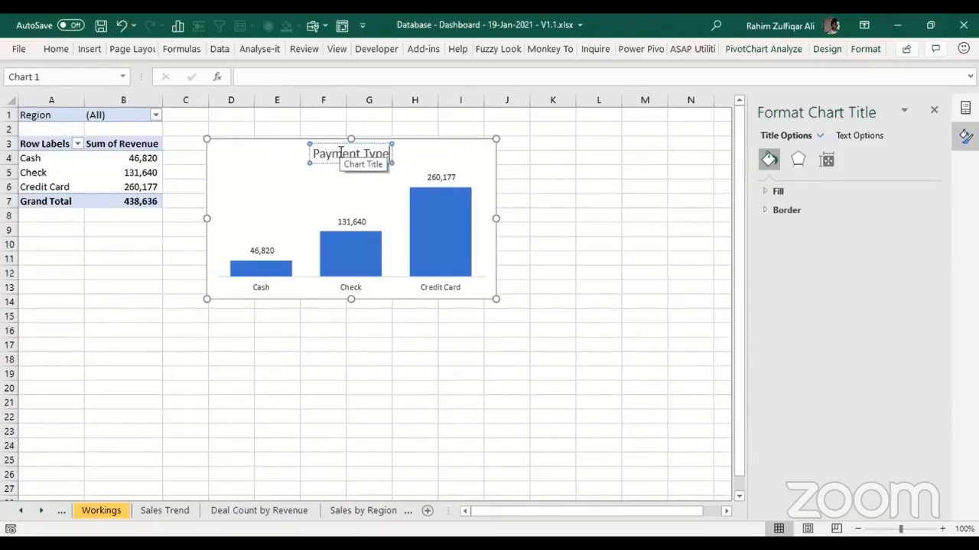
left_click(280, 140)
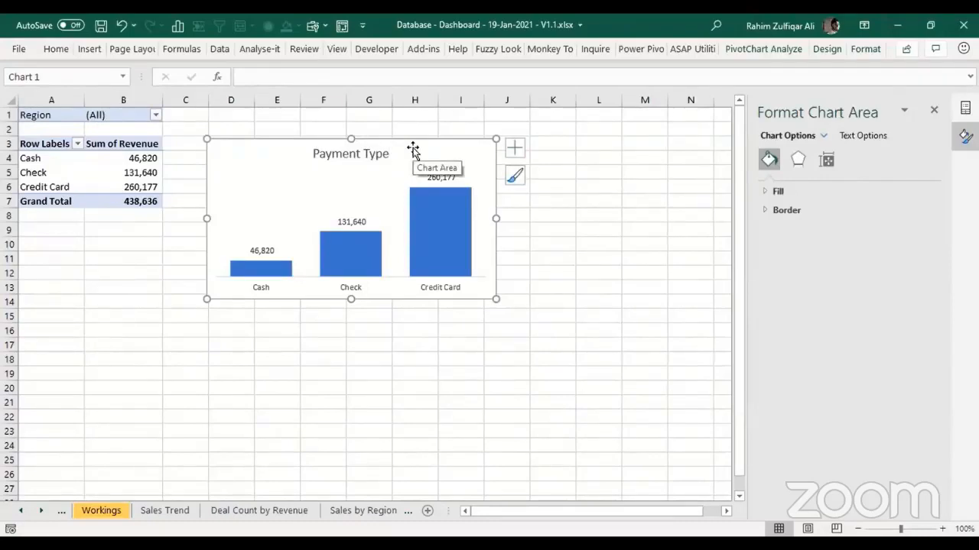
Step: Change the Payment Type chart to a Doughnut chart and enlarge it to reach about row 19
left_click(84, 51)
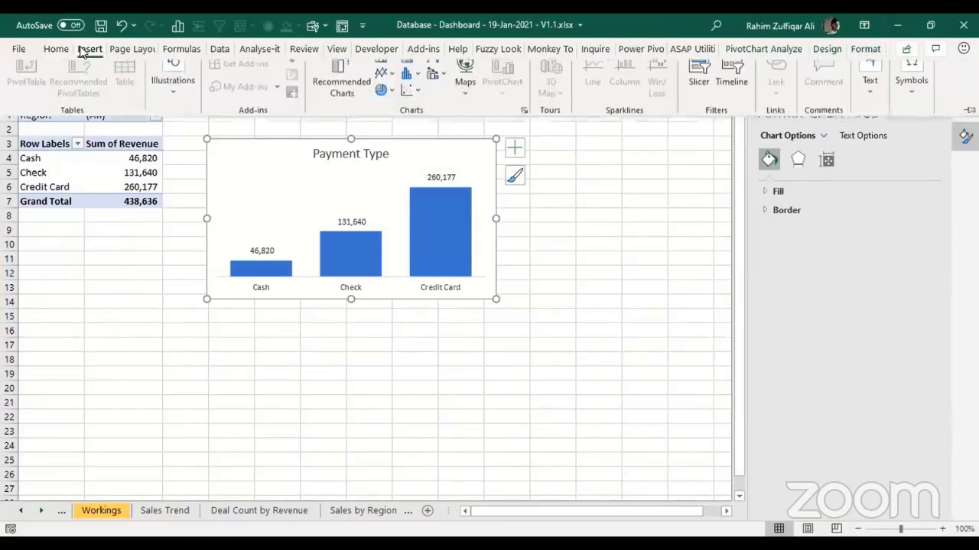
left_click(336, 191)
right_click(321, 182)
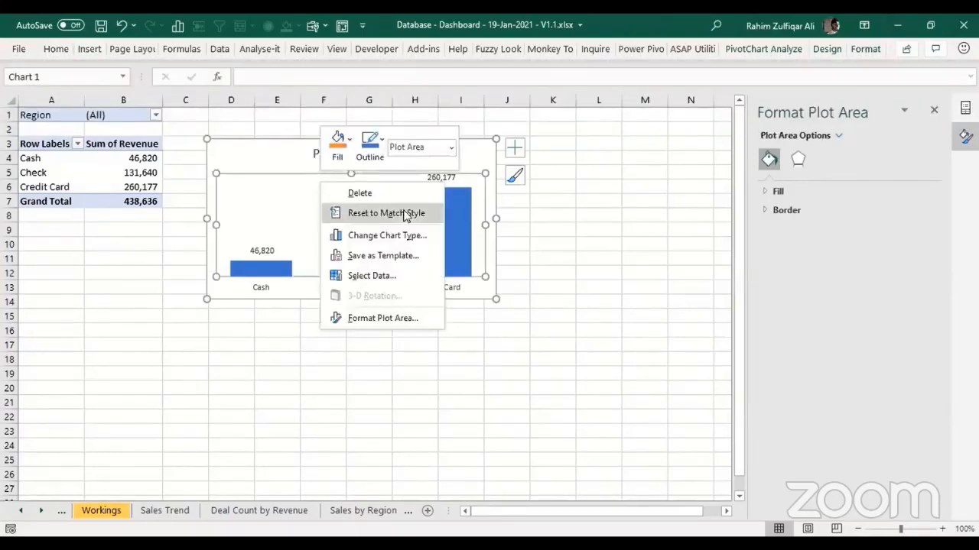
left_click(386, 235)
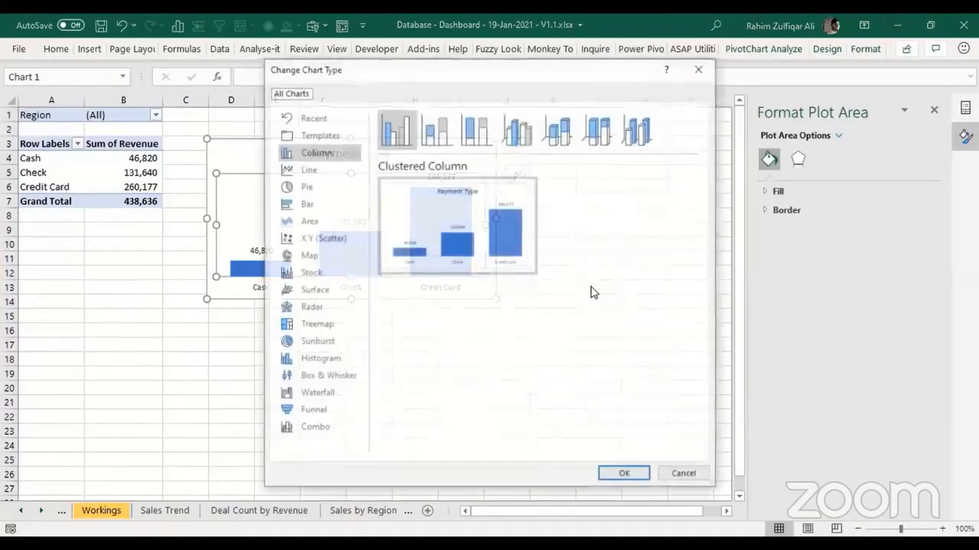
left_click(307, 188)
left_click(566, 136)
left_click(625, 473)
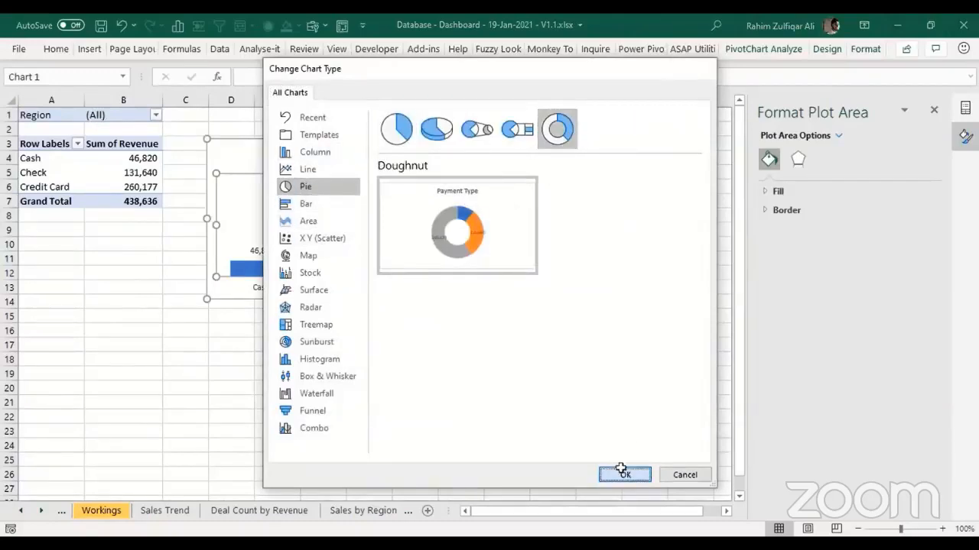
left_click_drag(496, 299, 513, 373)
Step: Recolour the doughnut chart with a monochromatic blue palette running from dark to light
left_click(348, 200)
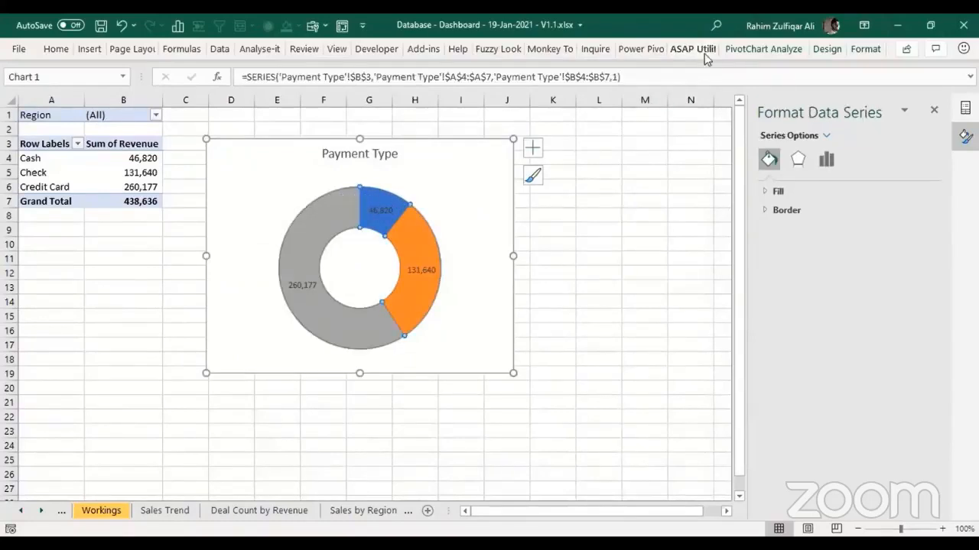
left_click(863, 54)
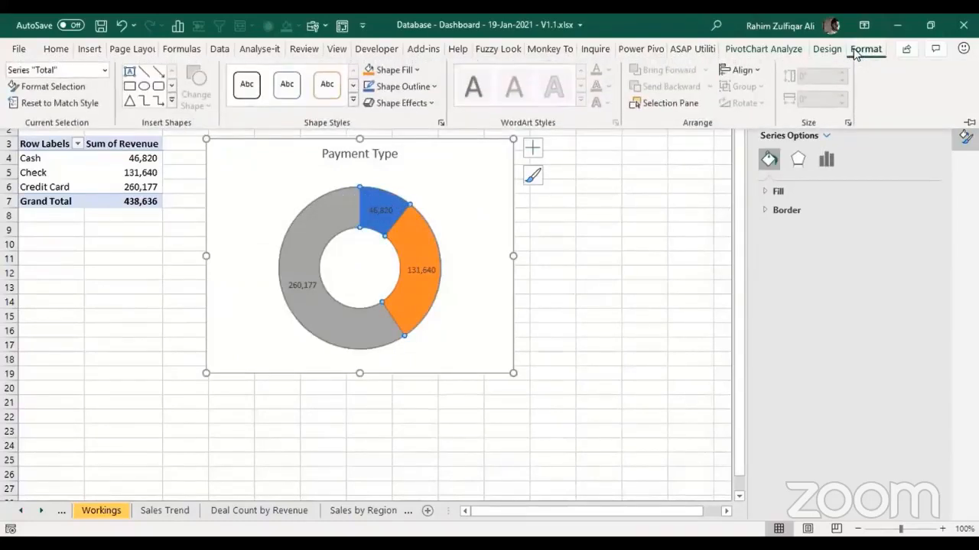
left_click(828, 49)
left_click(114, 88)
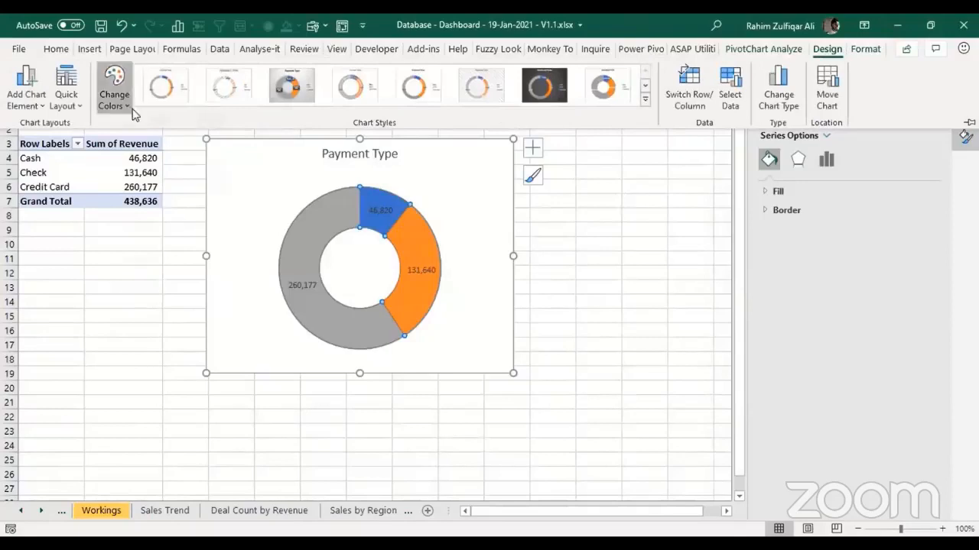
left_click(189, 260)
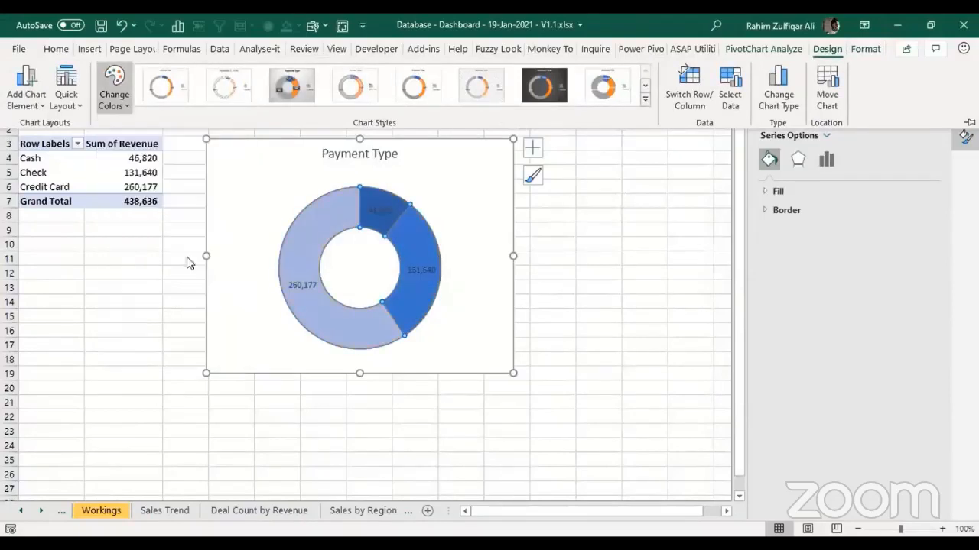
Step: Set the font colour of the doughnut chart's data labels to white
left_click(415, 269)
left_click(424, 270)
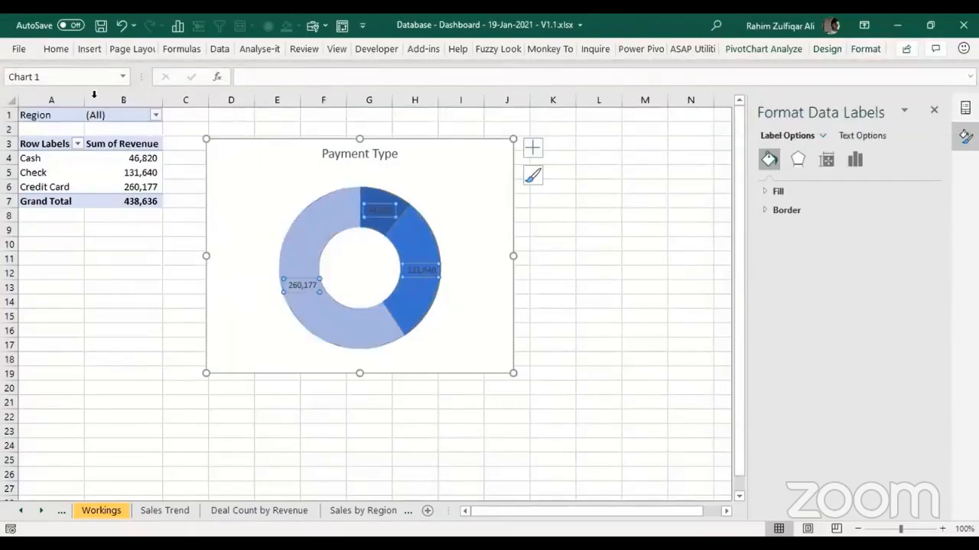
left_click(62, 52)
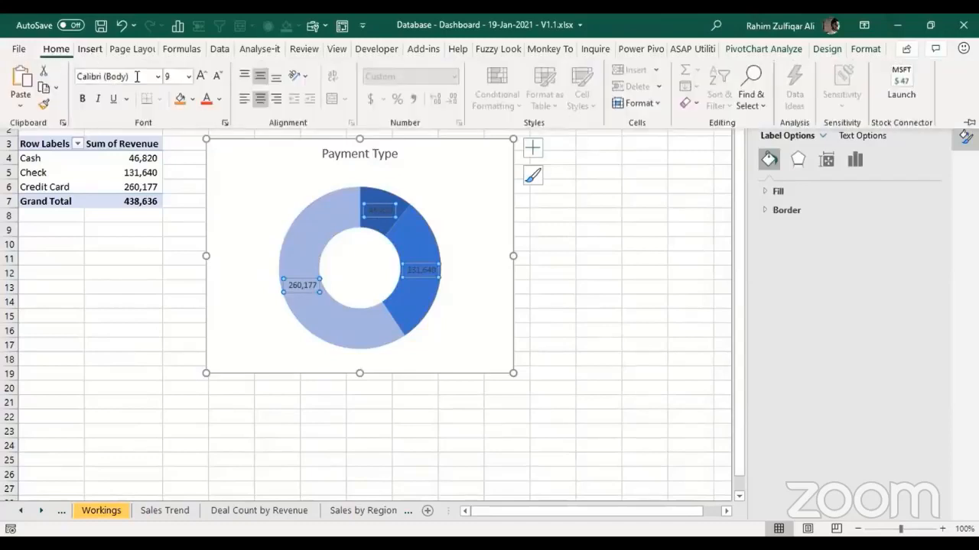
left_click(219, 100)
left_click(206, 154)
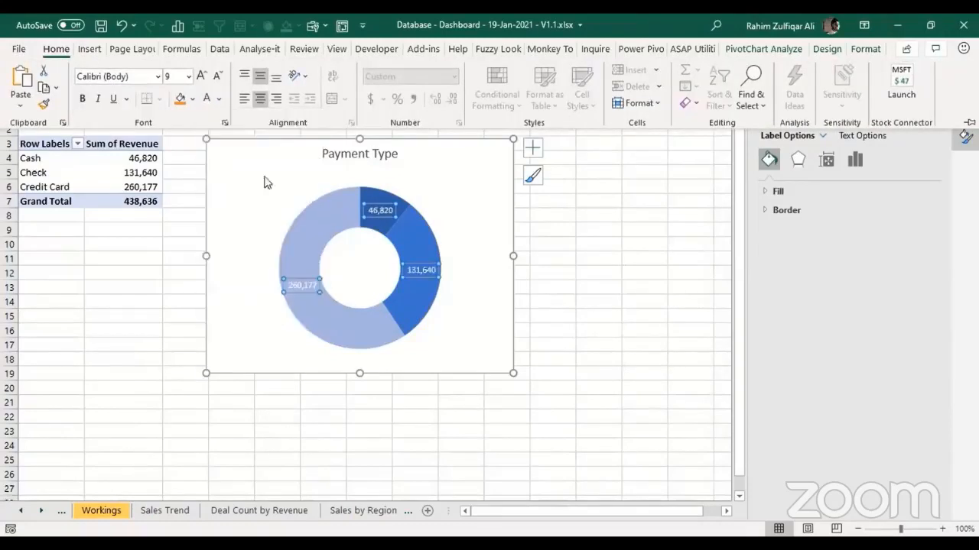
left_click(479, 280)
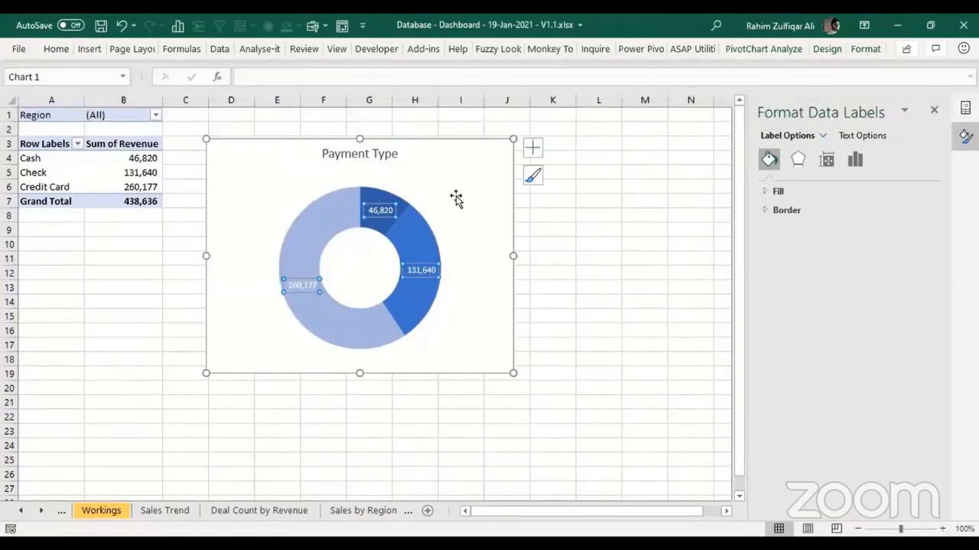
Step: Add a legend to the Payment Type chart and position it at the bottom of the chart
left_click(454, 187)
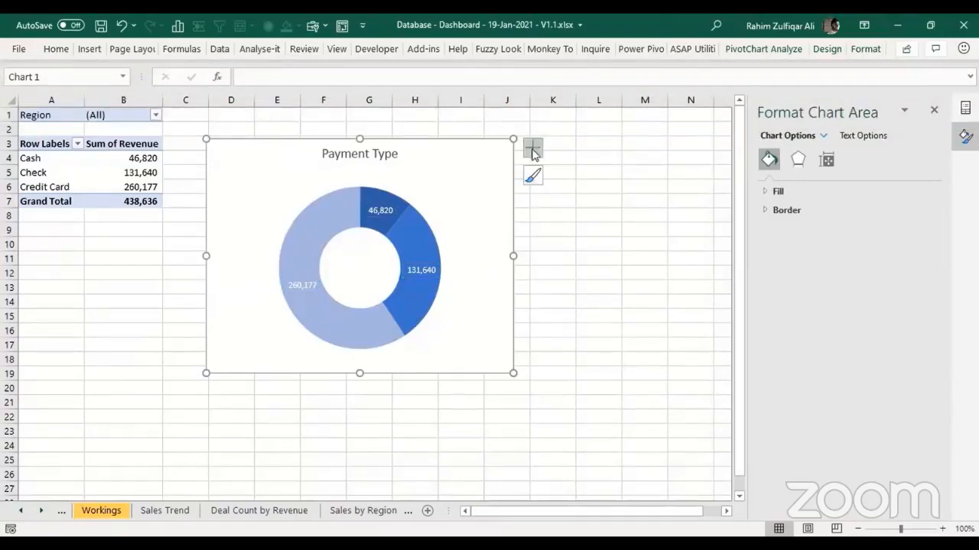
left_click(533, 148)
left_click(596, 195)
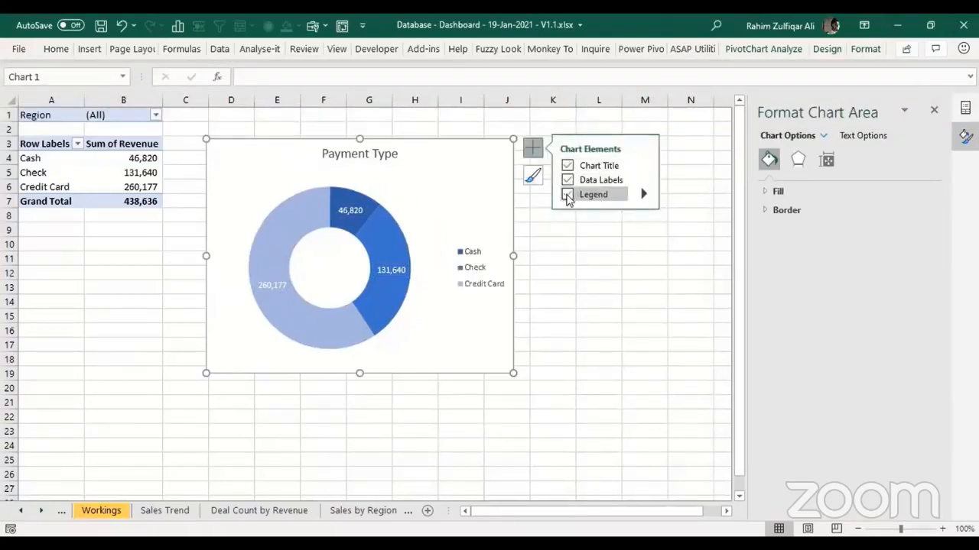
left_click(644, 194)
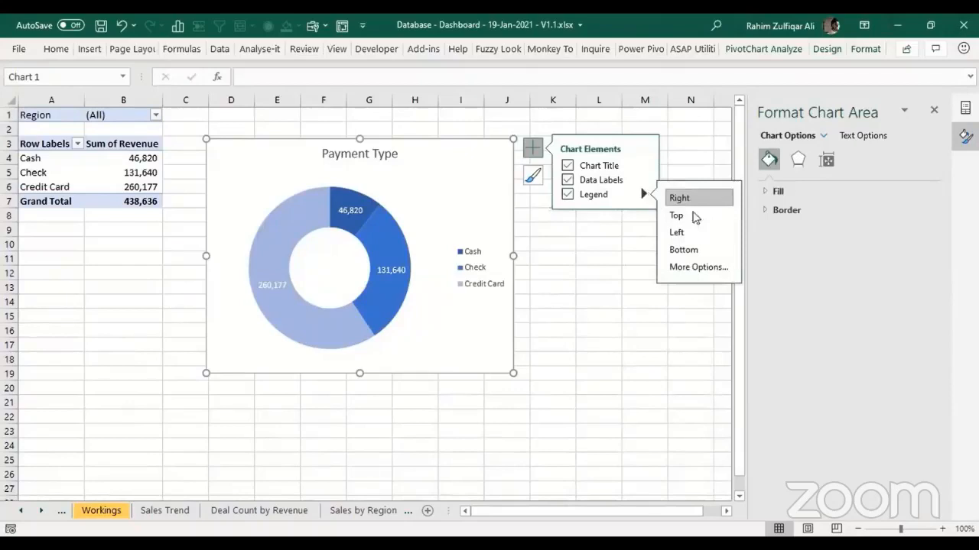
left_click(682, 249)
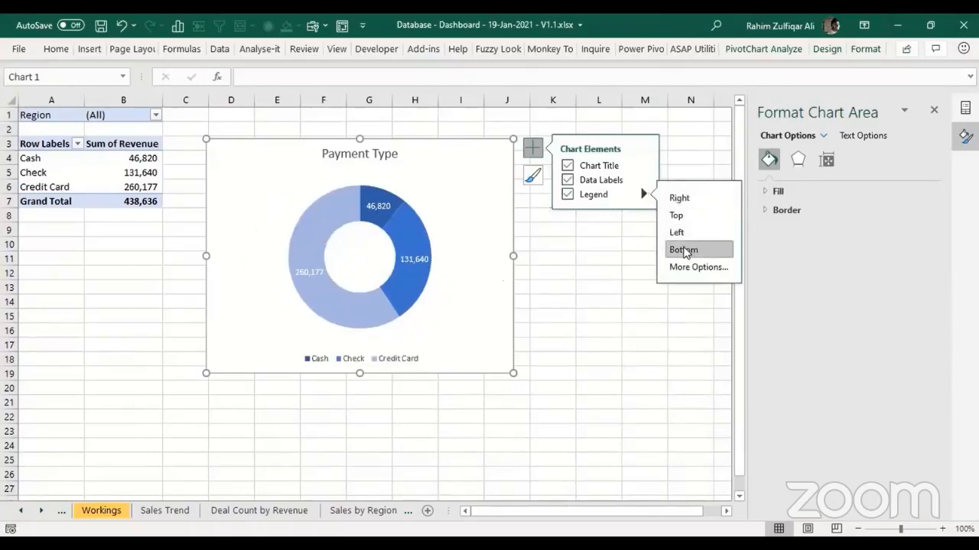
left_click(557, 283)
Step: Copy the Payment Type chart and paste it on the DASHBOARD sheet below the existing charts
left_click(442, 167)
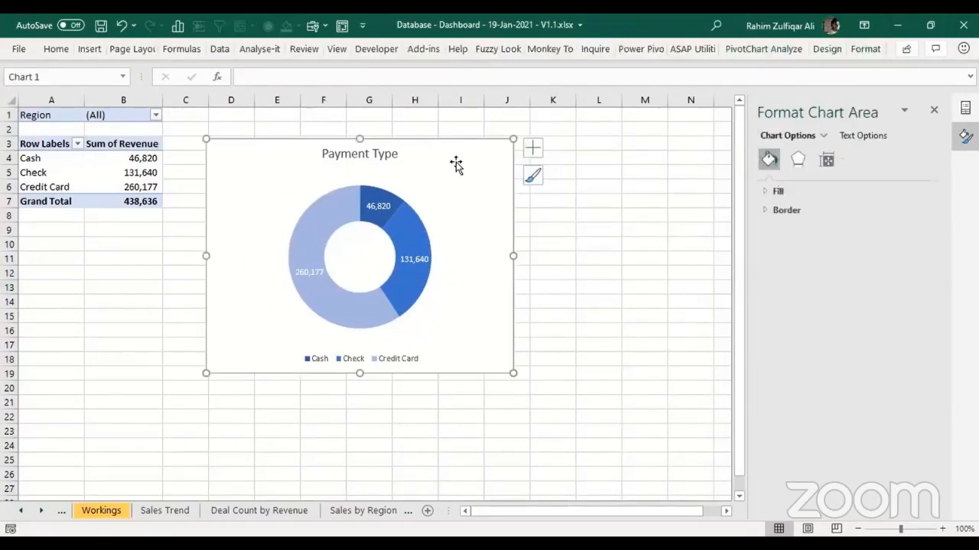
left_click(20, 510)
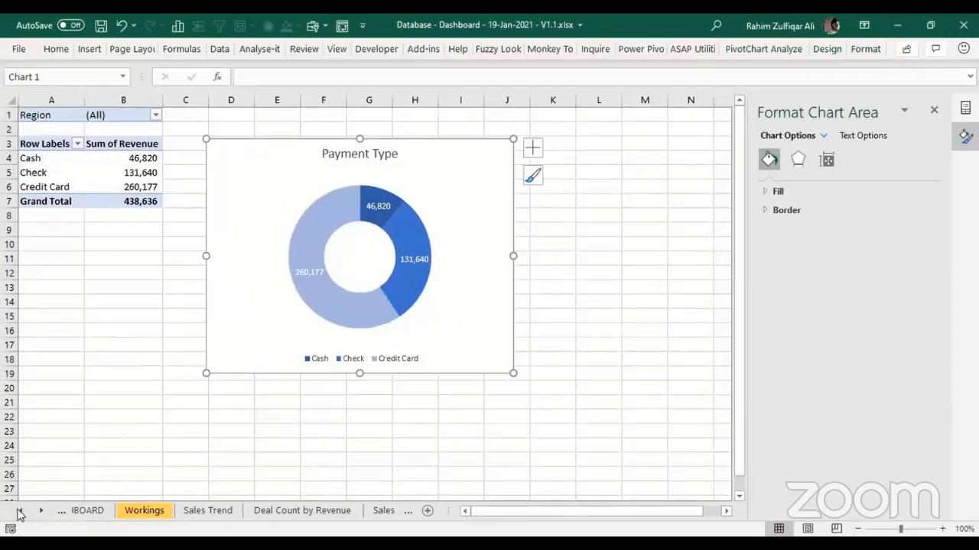
left_click(79, 512)
left_click(214, 422)
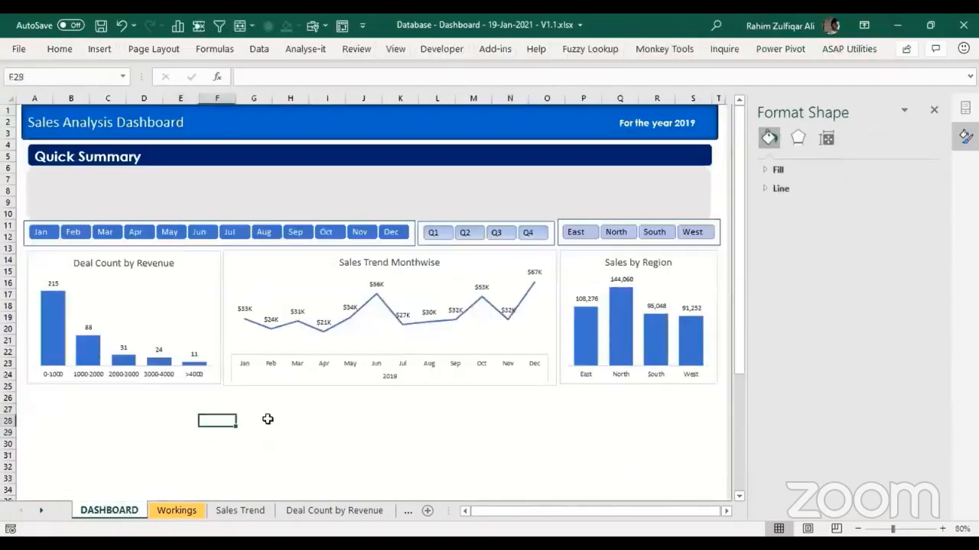
key("ctrl+v")
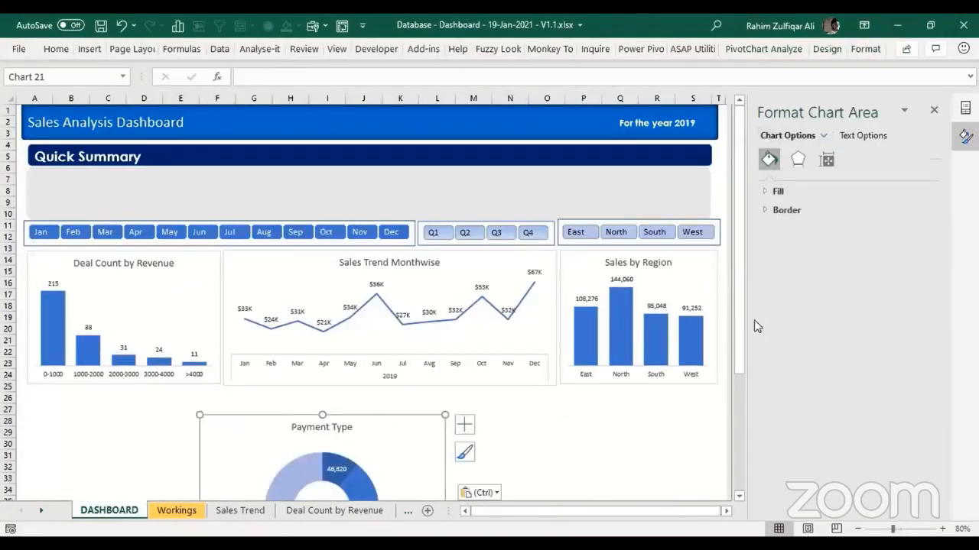
Step: Place the pasted Payment Type chart directly under Deal Count by Revenue and shrink it to that chart's width, ending at about row 38
left_click_drag(739, 327, 739, 455)
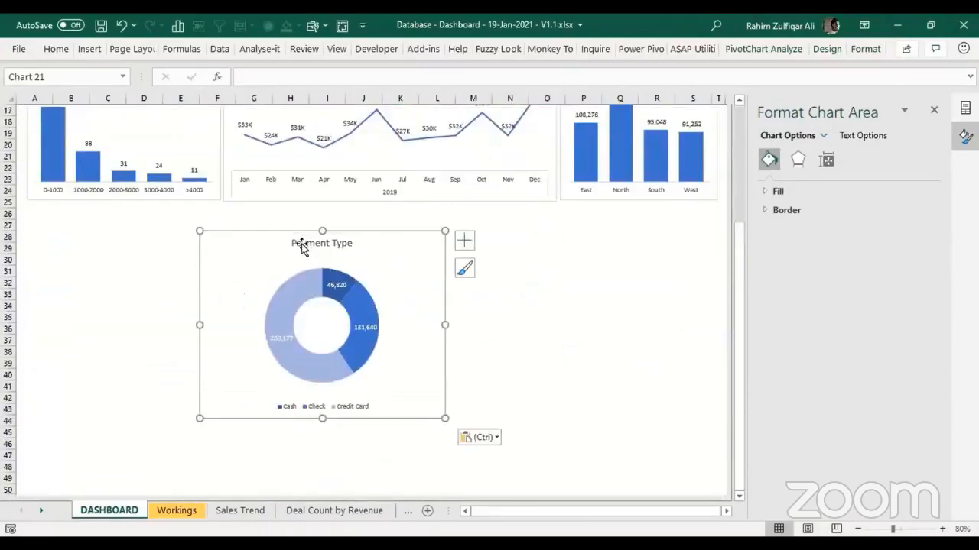
left_click_drag(290, 237, 82, 206)
key("ctrl+z")
left_click_drag(272, 393, 221, 356)
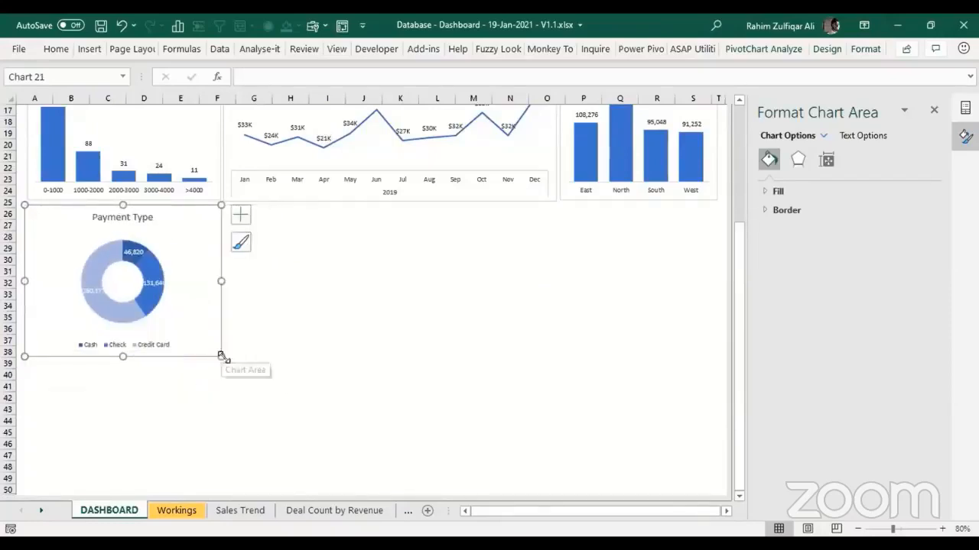
left_click(280, 315)
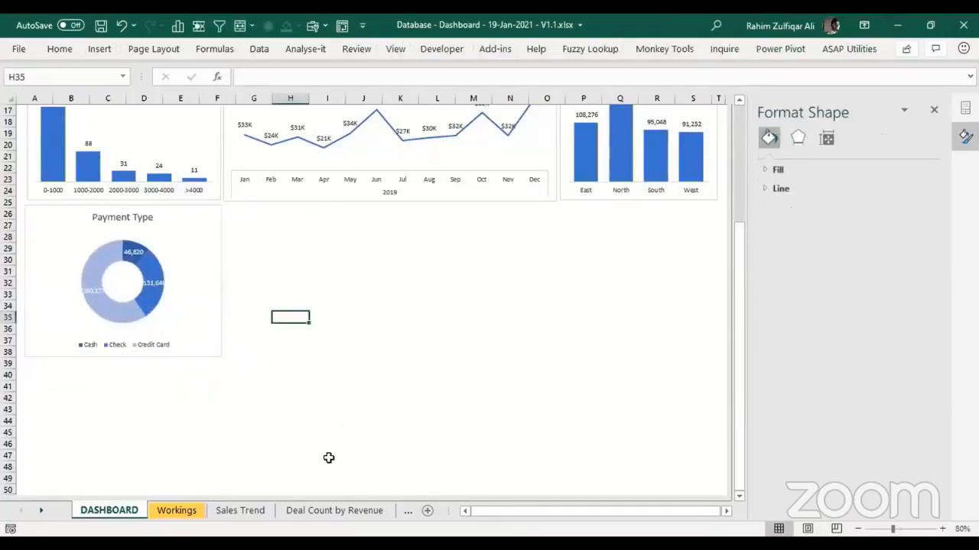
Step: Duplicate the Payment Type sheet, placing the copy just before the database sheet
left_click(42, 510, "ctrl")
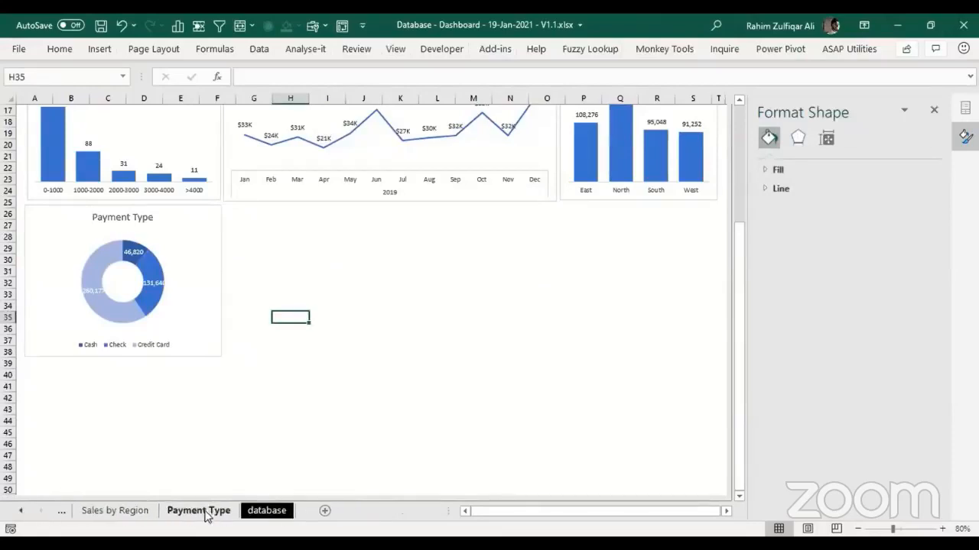
left_click_drag(195, 516, 252, 509)
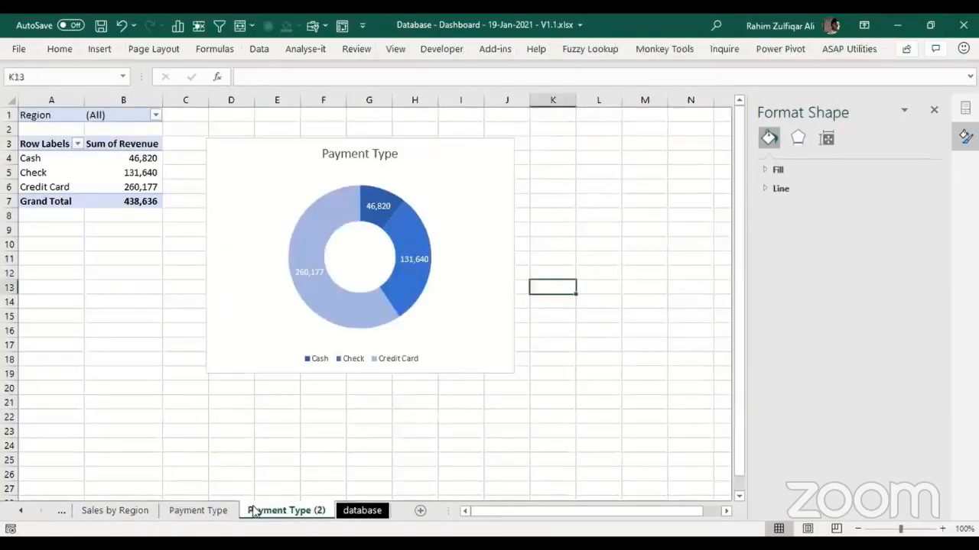
left_click(157, 178)
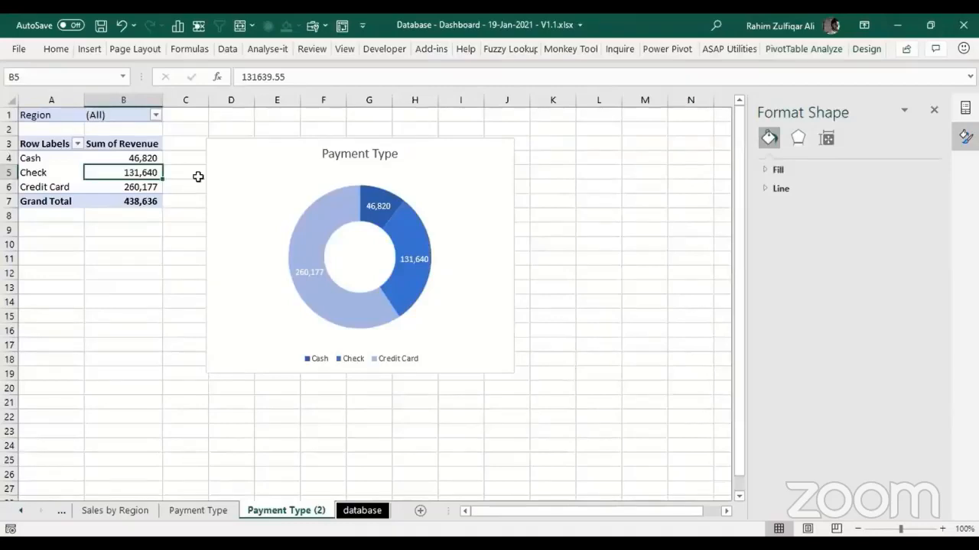
key("ctrl+Home")
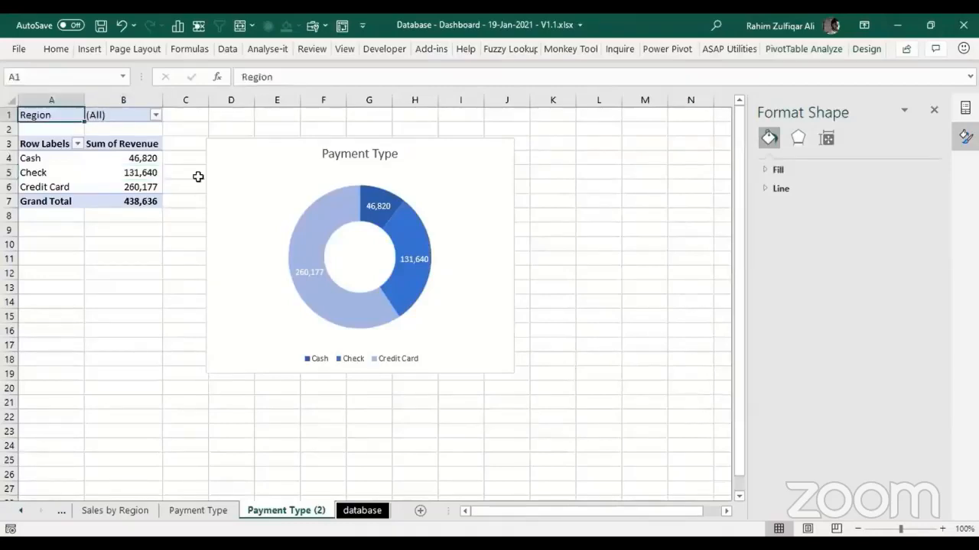
key("Right")
key("Right")
key("Down")
key("Down")
key("Down")
key("Left")
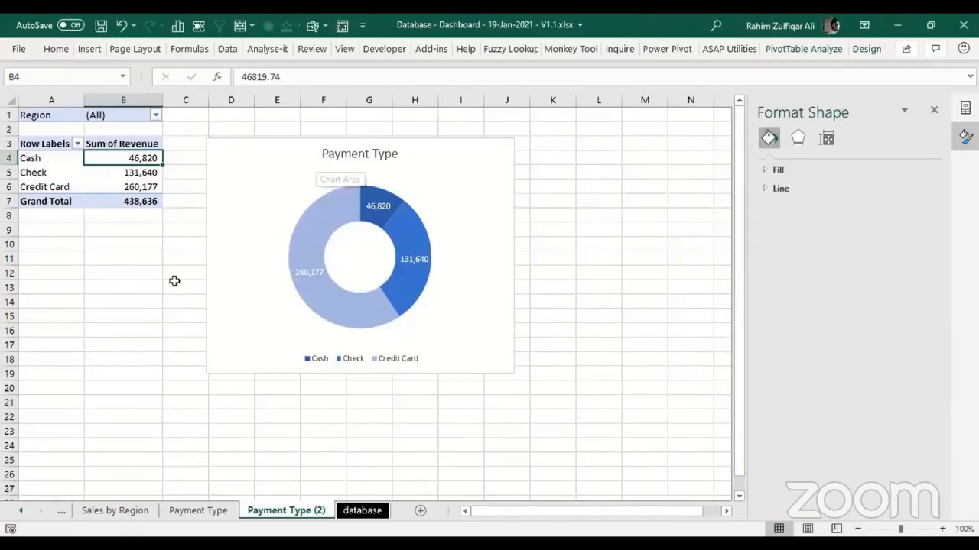
Step: Rename the copied Payment Type sheet as "Sales by Representatives"
double_click(300, 511)
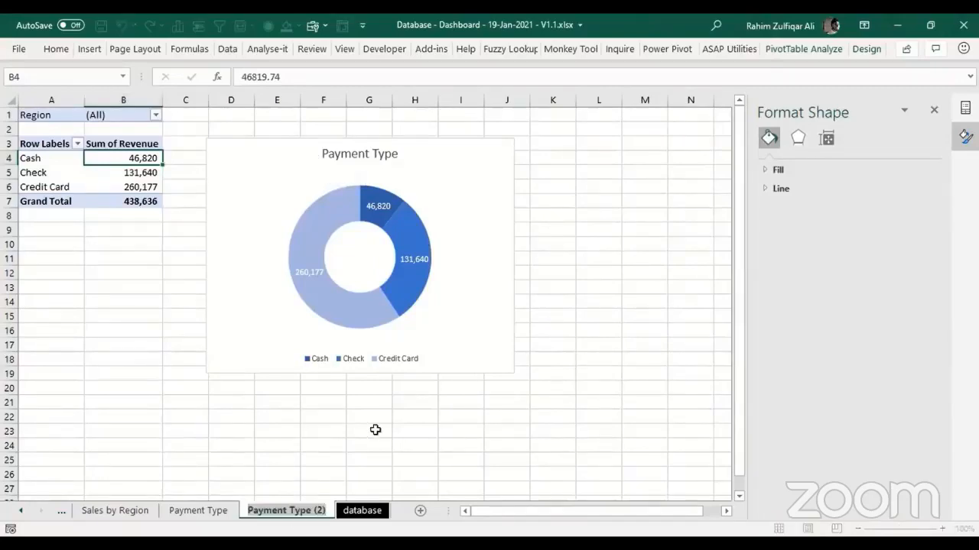
type("Sales by")
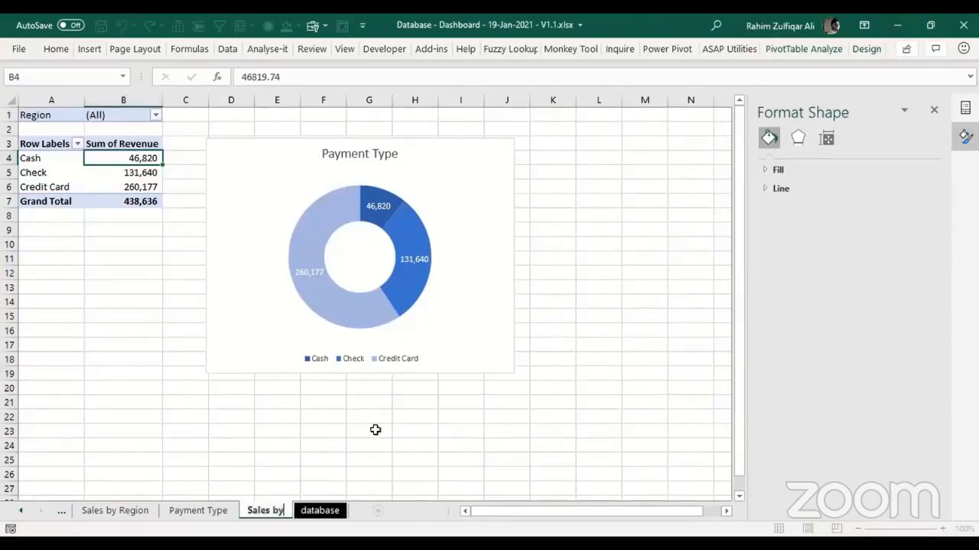
type(" Repres")
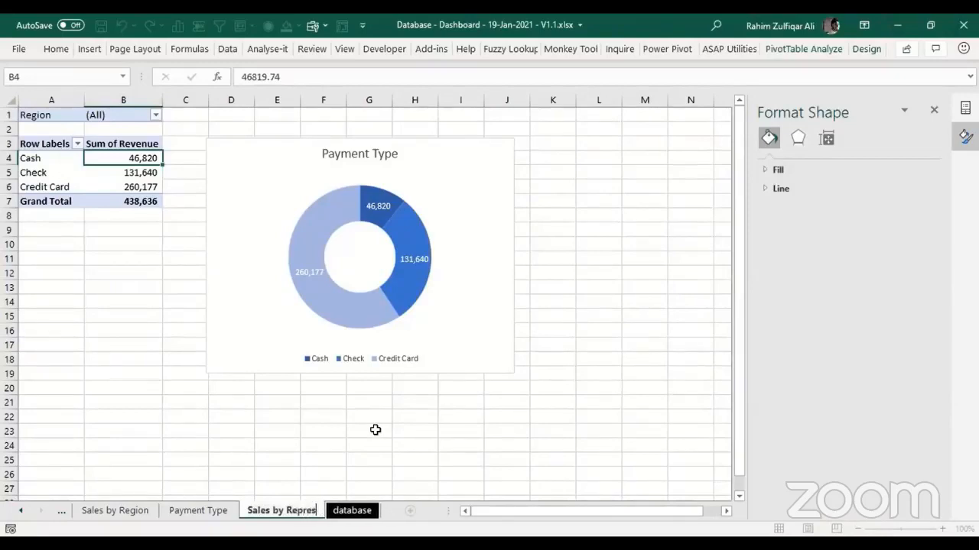
type("entatives")
key("Return")
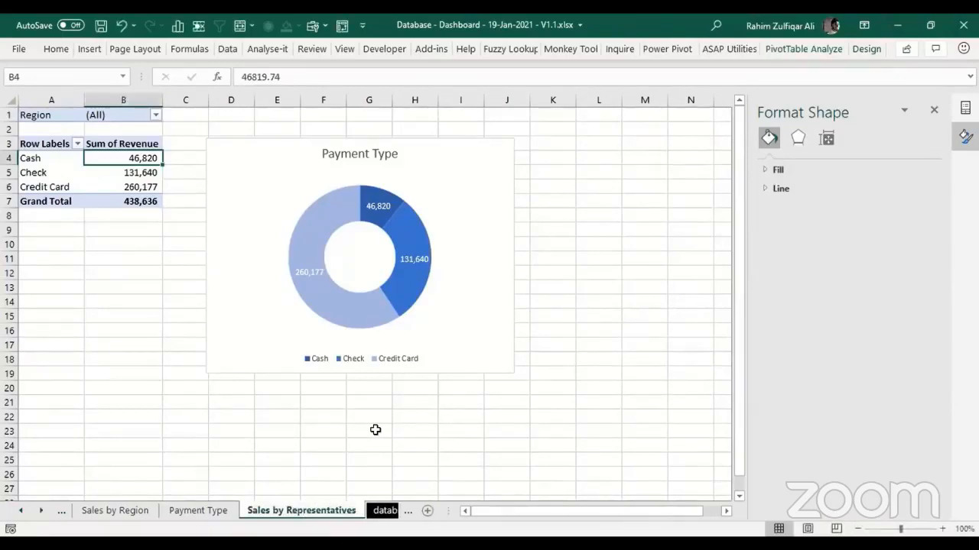
Step: Show the PivotTable field list and replace Payment Type with Salesperson in Rows
left_click(138, 172)
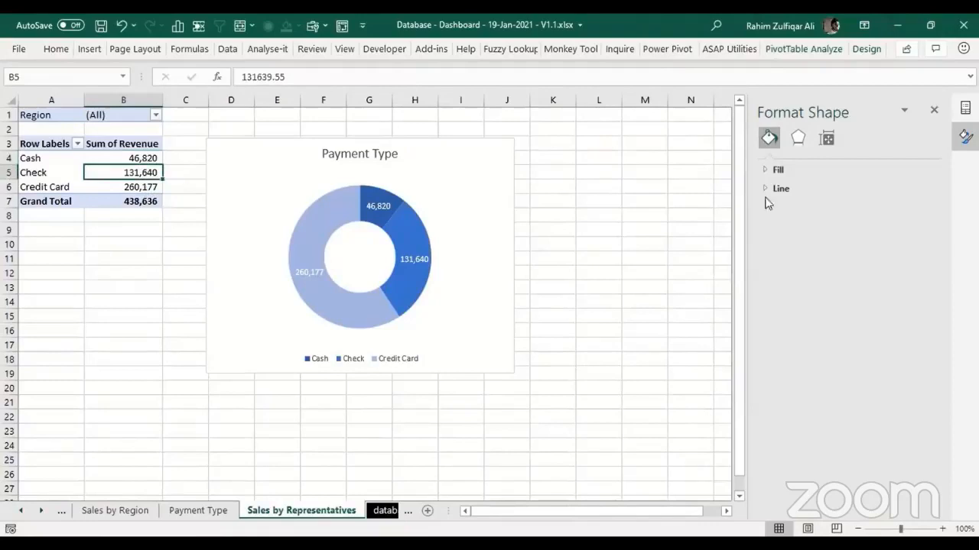
right_click(142, 157)
left_click(220, 399)
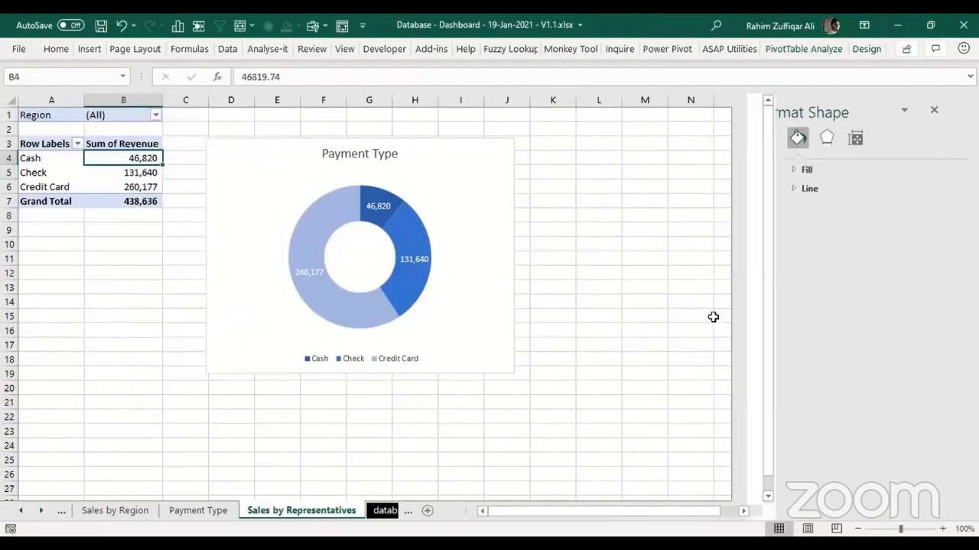
right_click(145, 169)
left_click(226, 416)
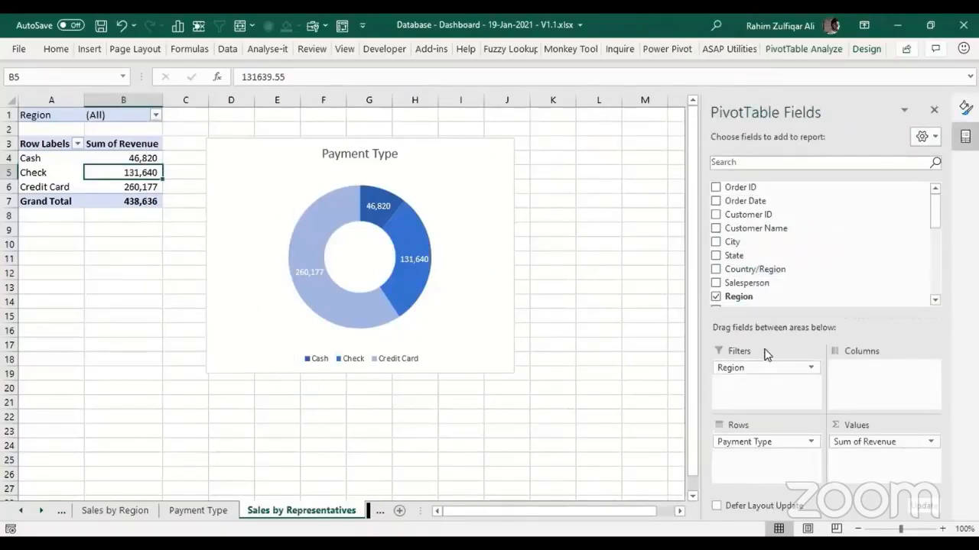
left_click_drag(758, 441, 804, 252)
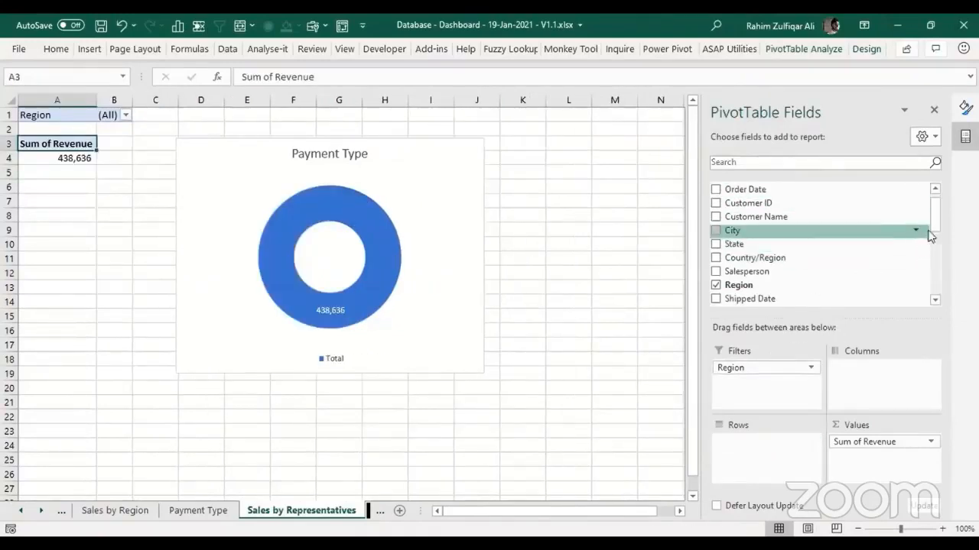
left_click_drag(753, 272, 780, 468)
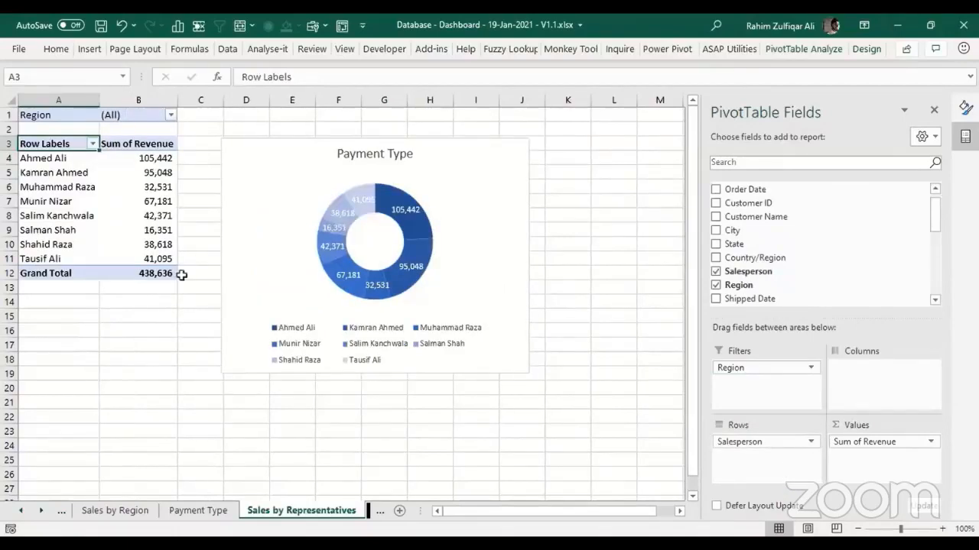
Step: Change the doughnut chart to a Clustered Column chart and resize it wider and shorter, reaching about column K and row 15
left_click(280, 205)
right_click(284, 193)
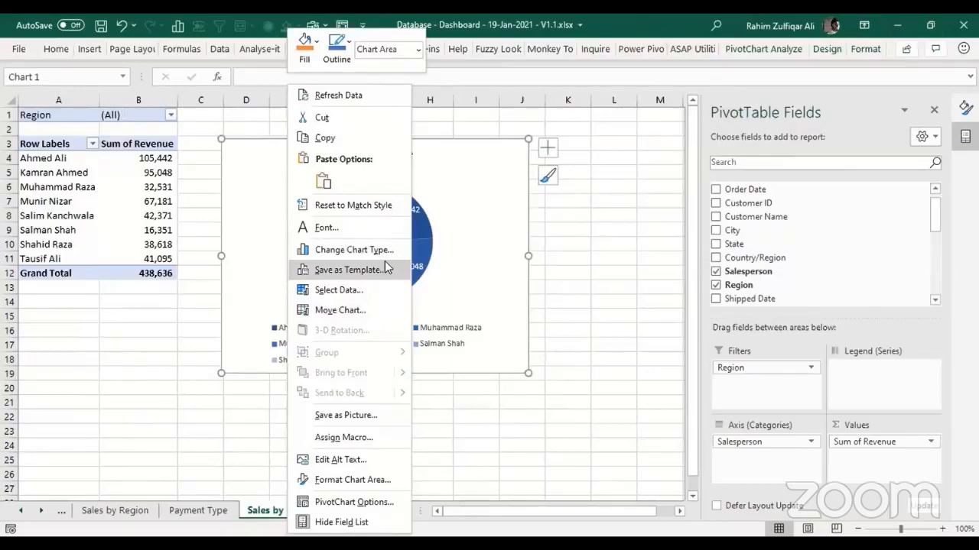
left_click(356, 250)
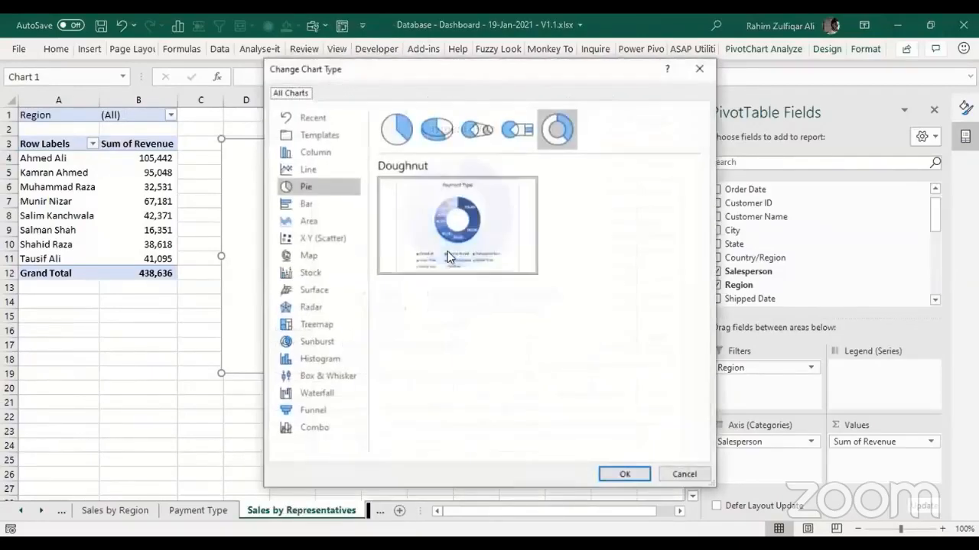
left_click(315, 152)
left_click(635, 471)
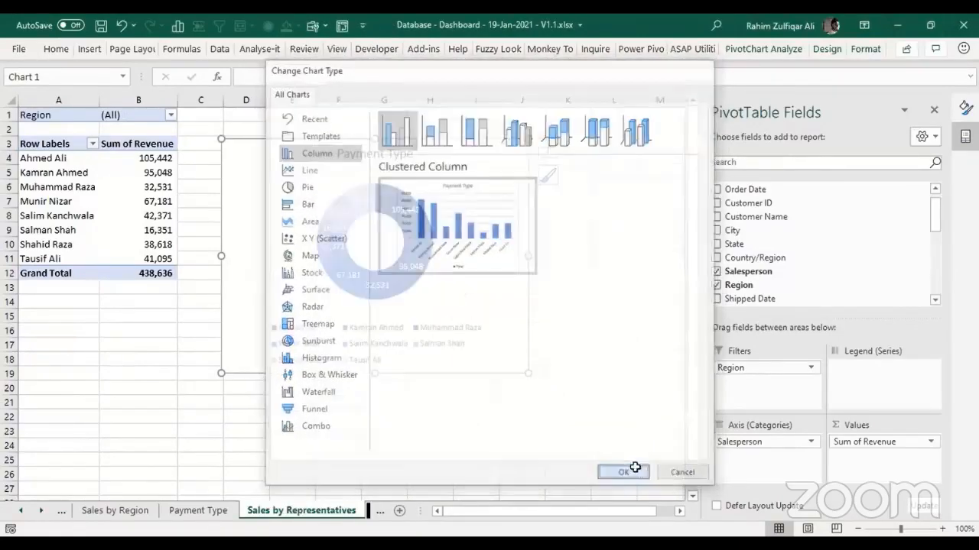
left_click_drag(528, 373, 584, 324)
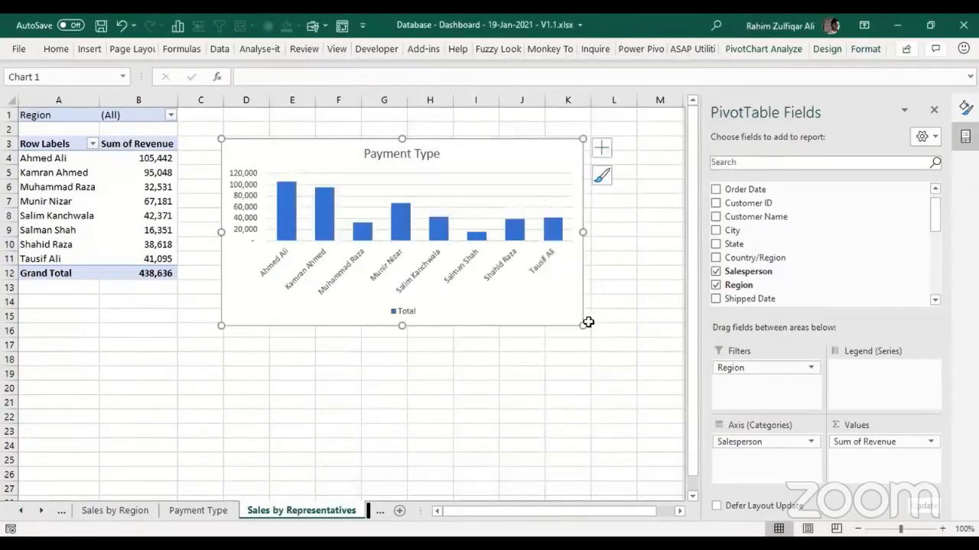
Step: Remove the legend and the vertical value axis from the column chart
left_click(620, 310)
left_click(415, 312)
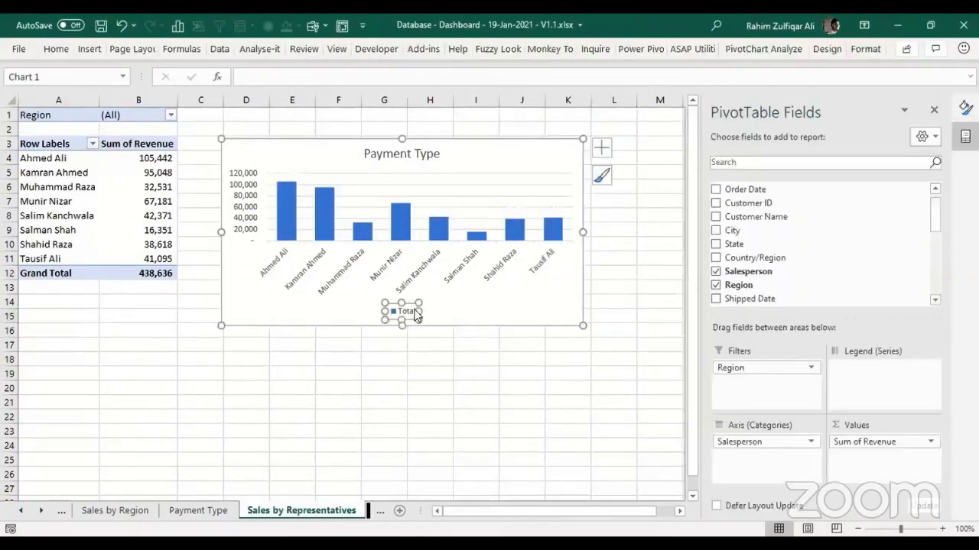
key("Delete")
left_click(244, 227)
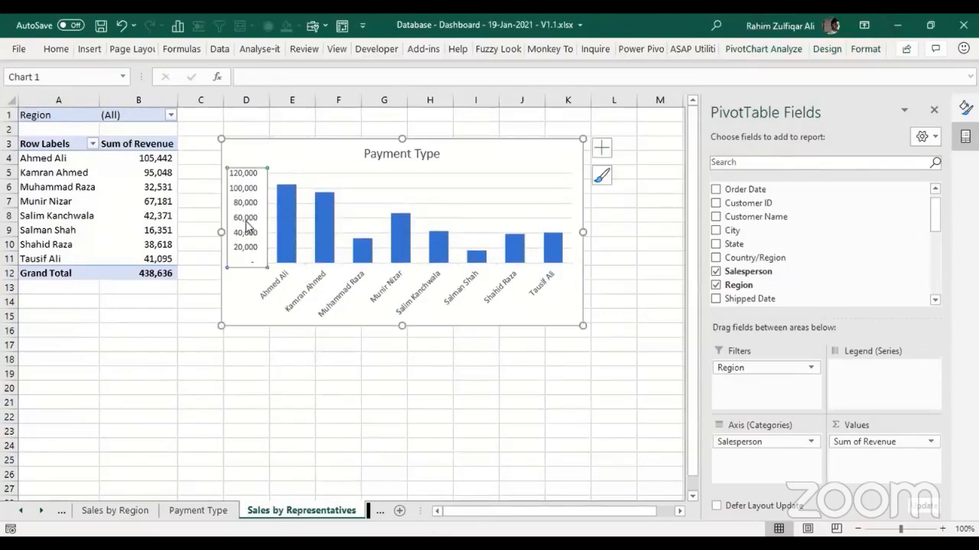
key("Delete")
Step: Format the data labels above the columns with black text
right_click(292, 222)
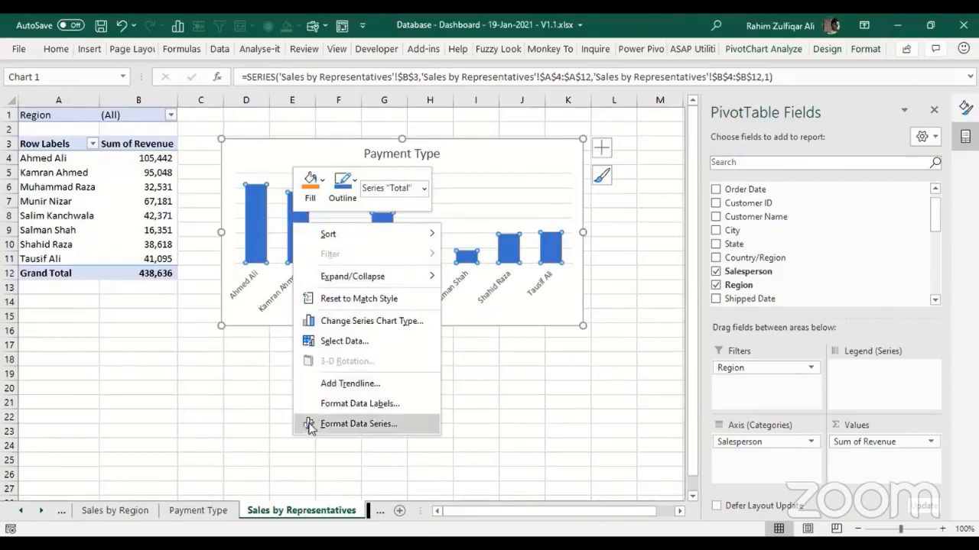
left_click(327, 405)
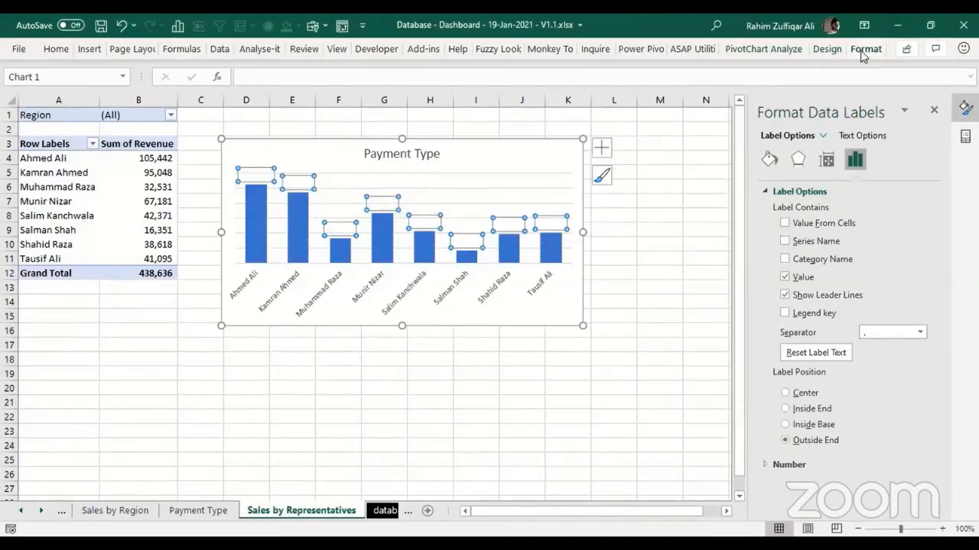
left_click(55, 49)
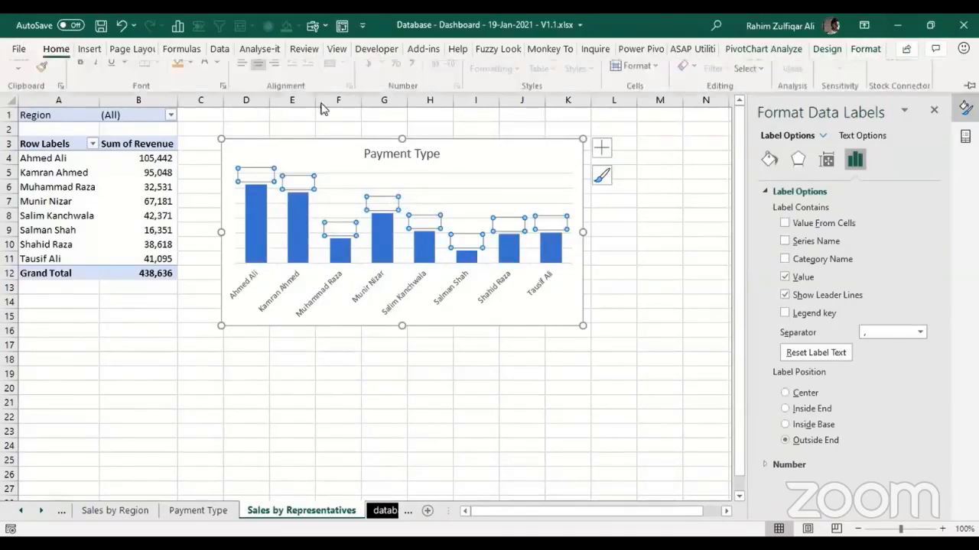
left_click(219, 99)
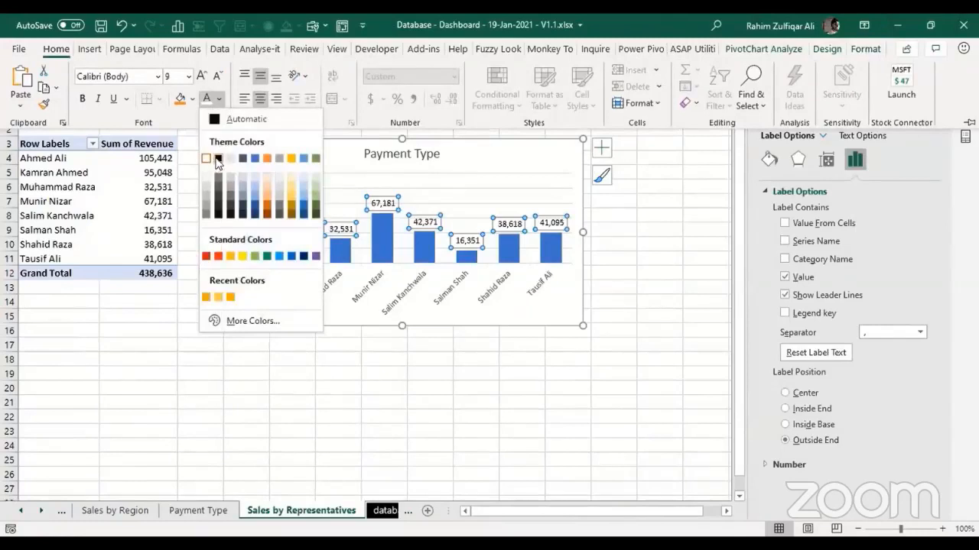
left_click(221, 159)
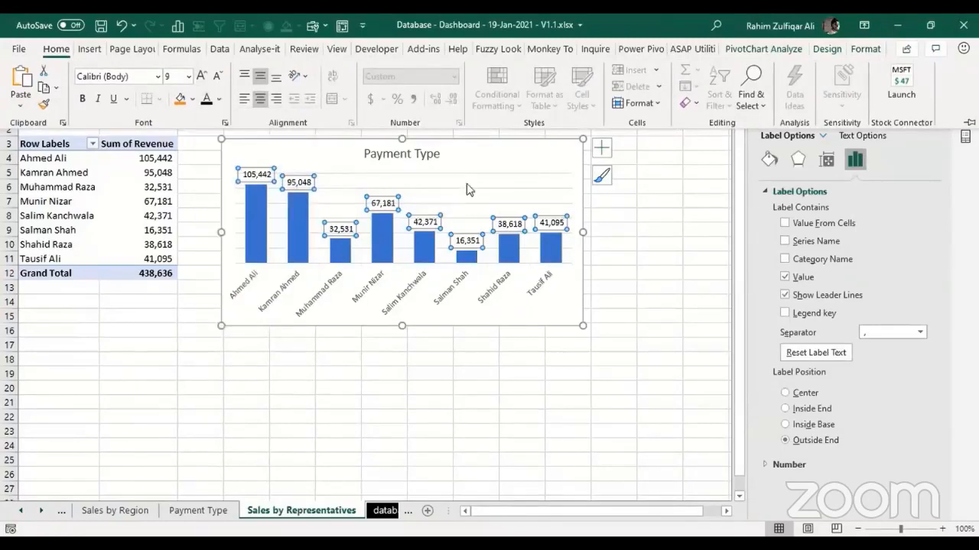
Step: Change the column chart's title to "Sales by Representatives"
left_click(425, 154)
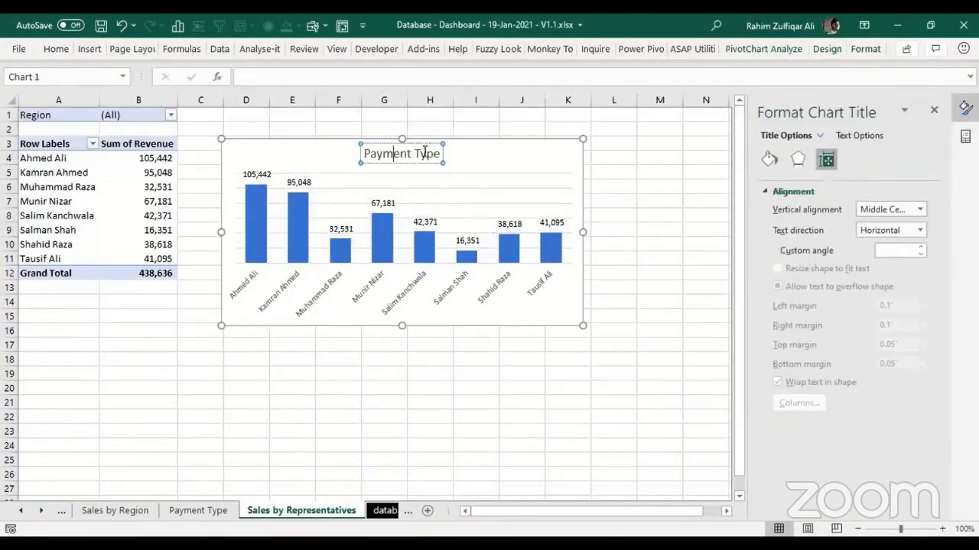
triple_click(425, 154)
type("Sa")
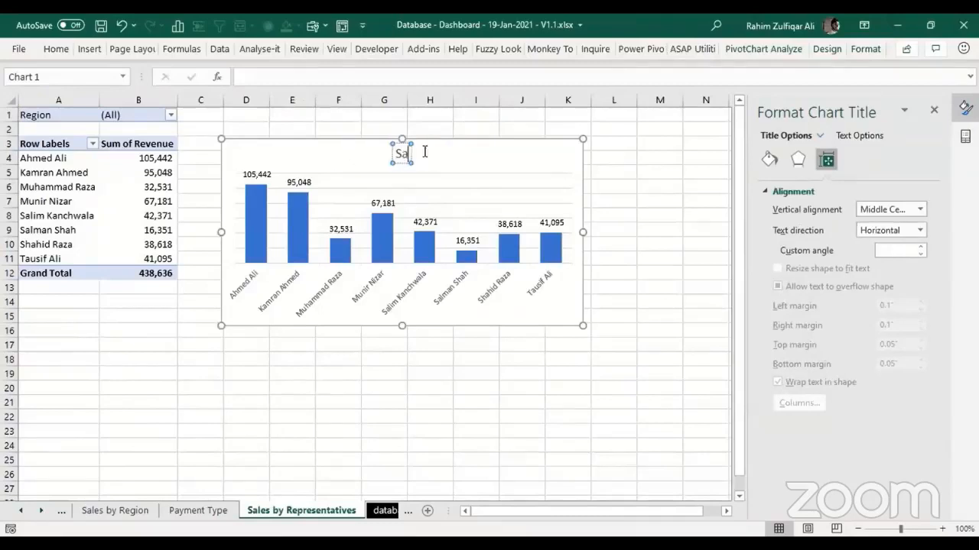
type("les by R")
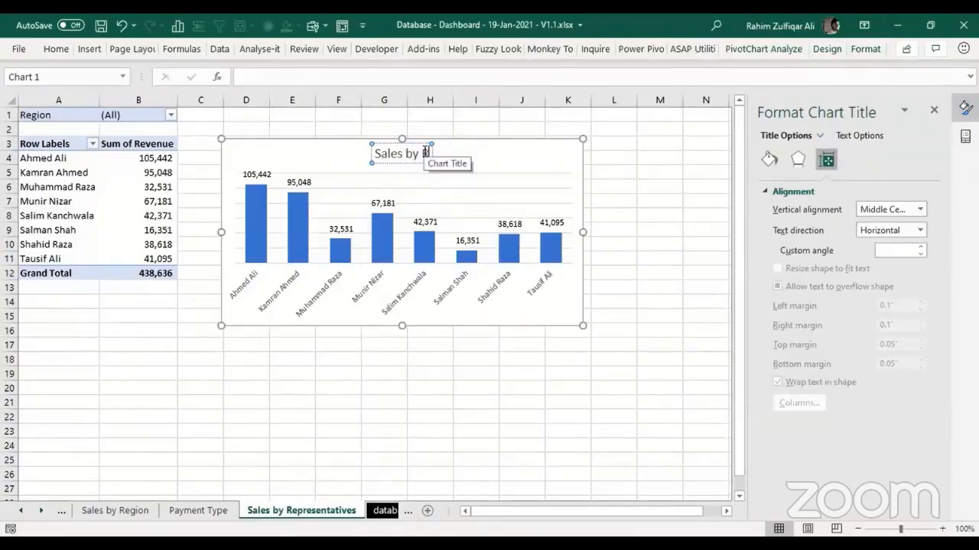
type("epresentati")
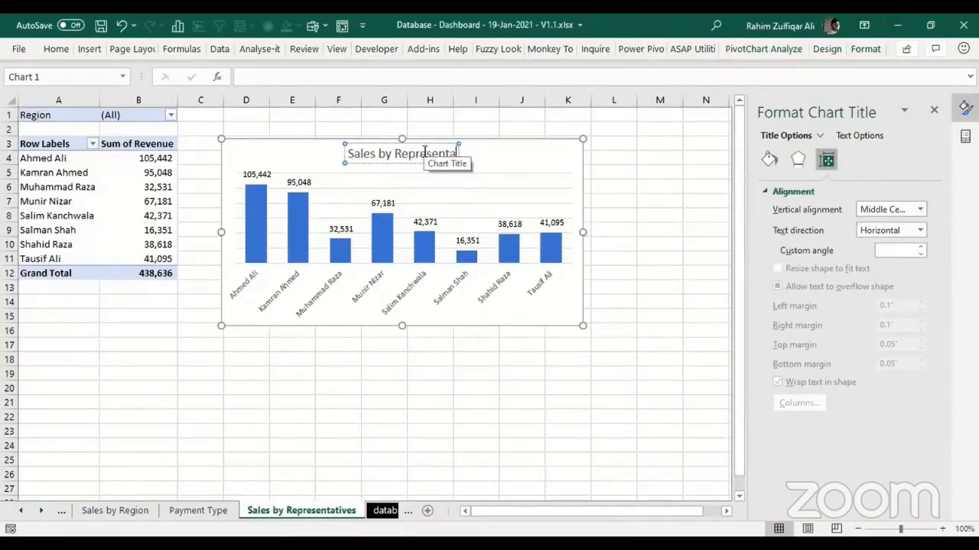
type("ves")
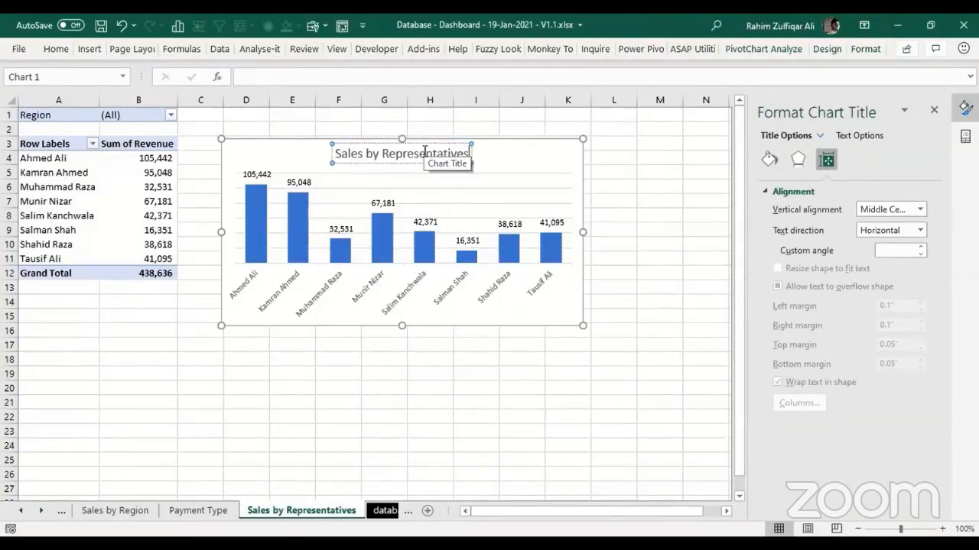
left_click(535, 356)
Step: Remove the chart's major gridlines and resize it wider and slightly shorter, reaching about column L and row 14
left_click(584, 328)
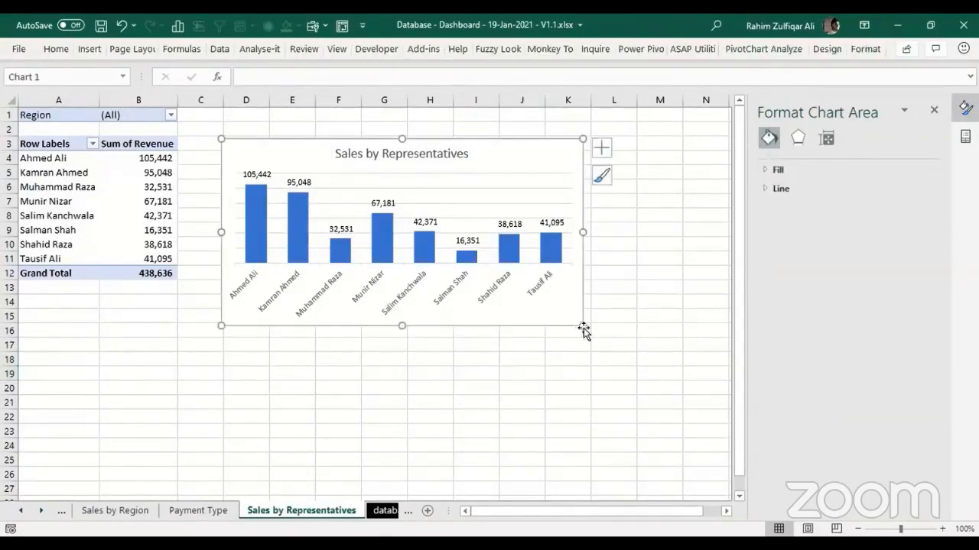
left_click(517, 208)
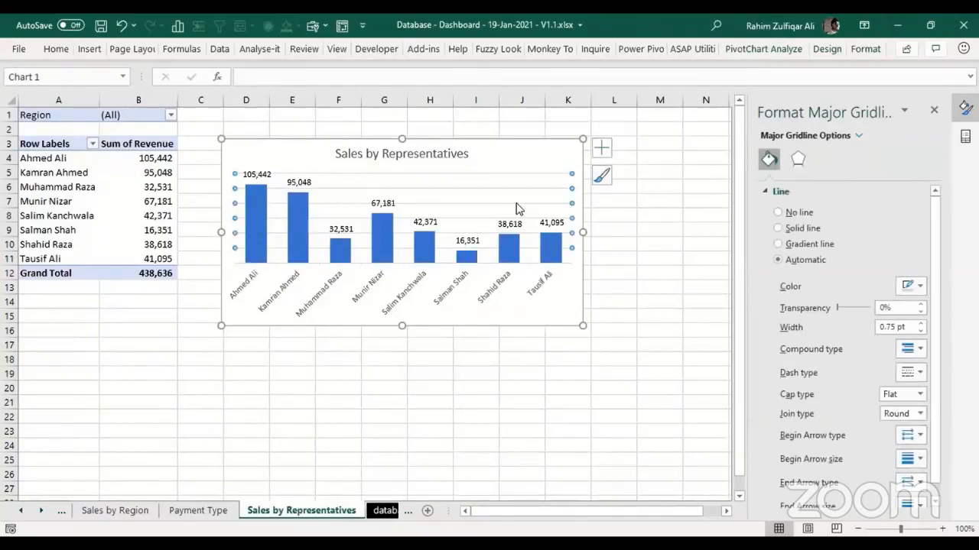
left_click(570, 324)
left_click_drag(586, 323, 642, 312)
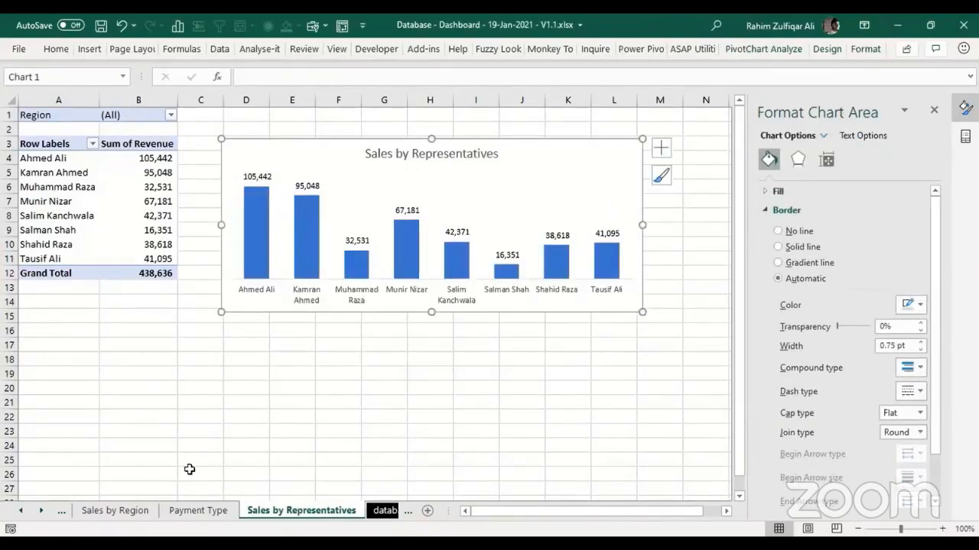
Step: Copy the chart to the DASHBOARD sheet and place it beside the Payment Type doughnut, directly beneath the line chart
left_click(22, 513, "ctrl")
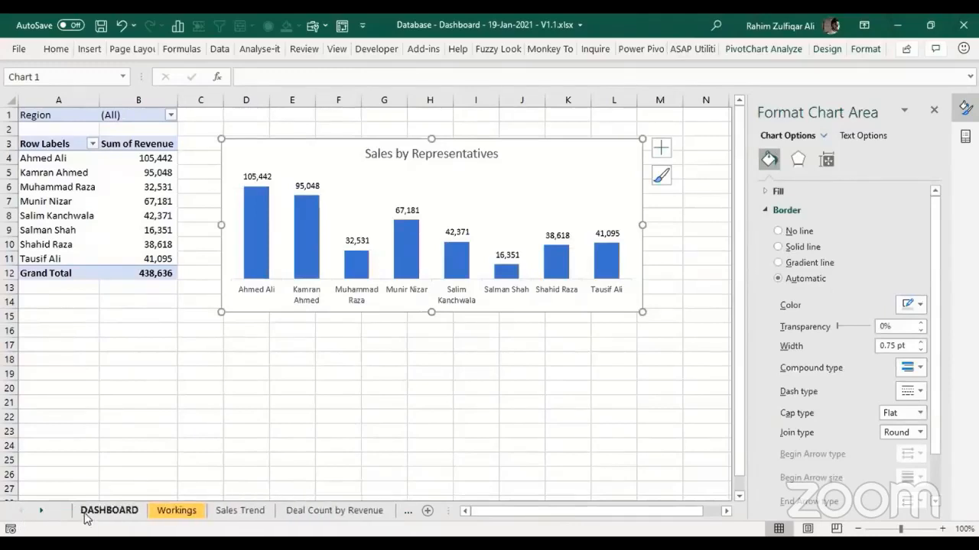
left_click(86, 515)
key("ctrl+v")
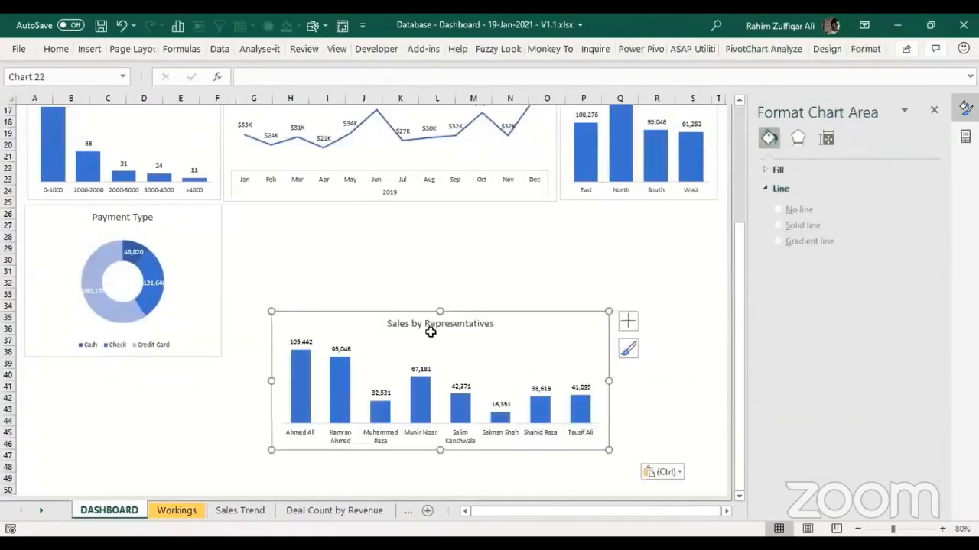
left_click_drag(416, 312, 368, 209)
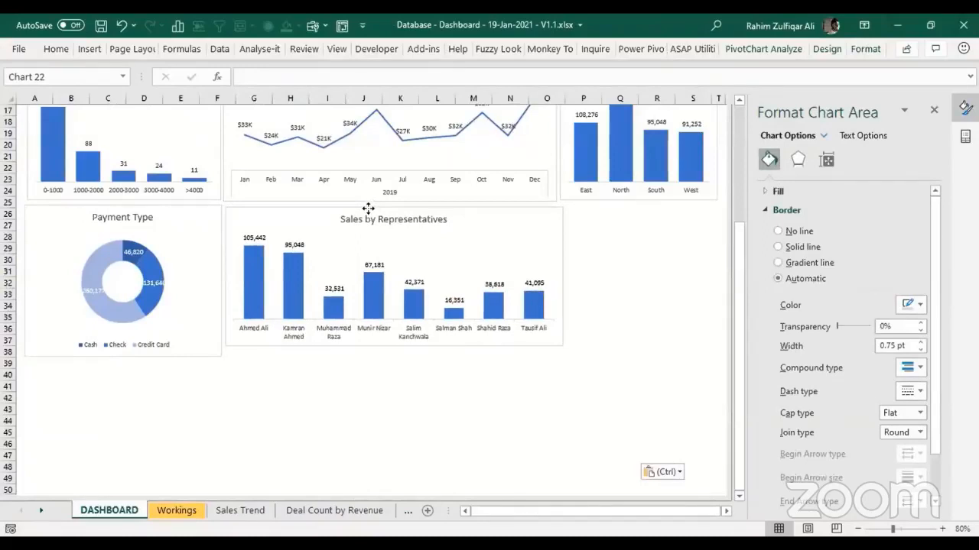
left_click(368, 209)
left_click_drag(368, 208, 367, 206)
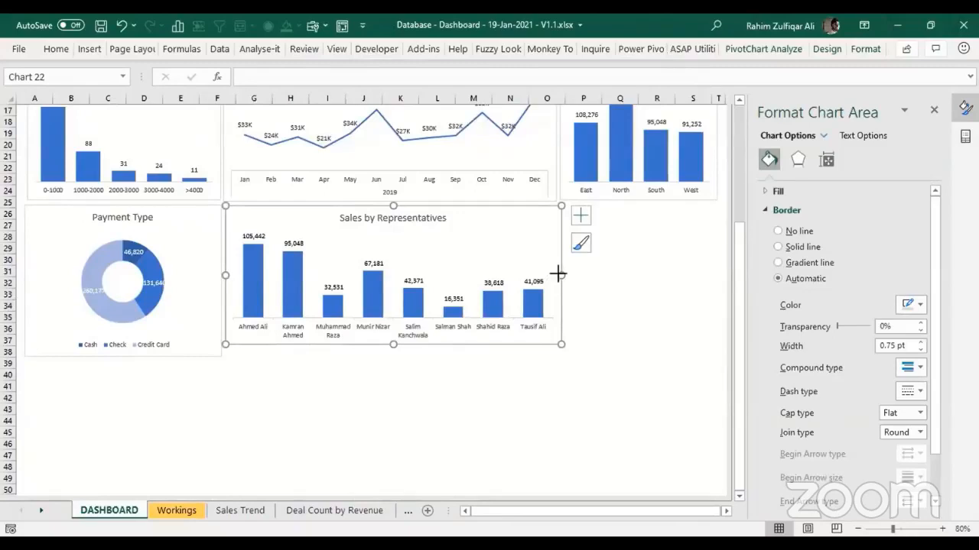
Step: Resize the pasted chart so its width ends with the line chart above and its height matches the Payment Type chart
left_click_drag(558, 273, 555, 275)
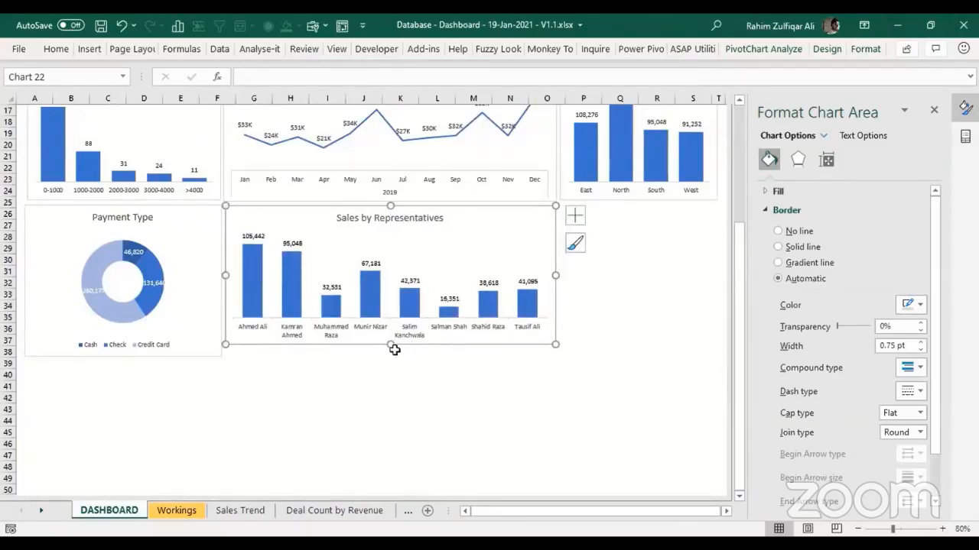
left_click_drag(391, 346, 394, 355)
left_click(389, 373)
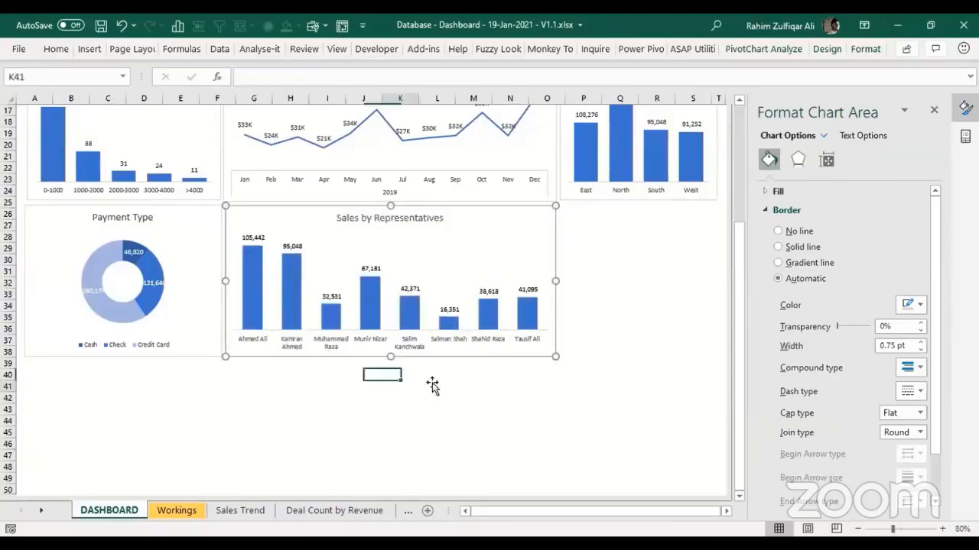
left_click(609, 296)
Step: Duplicate the Sales by Representatives sheet, placing the copy just before the database sheet
left_click(41, 510)
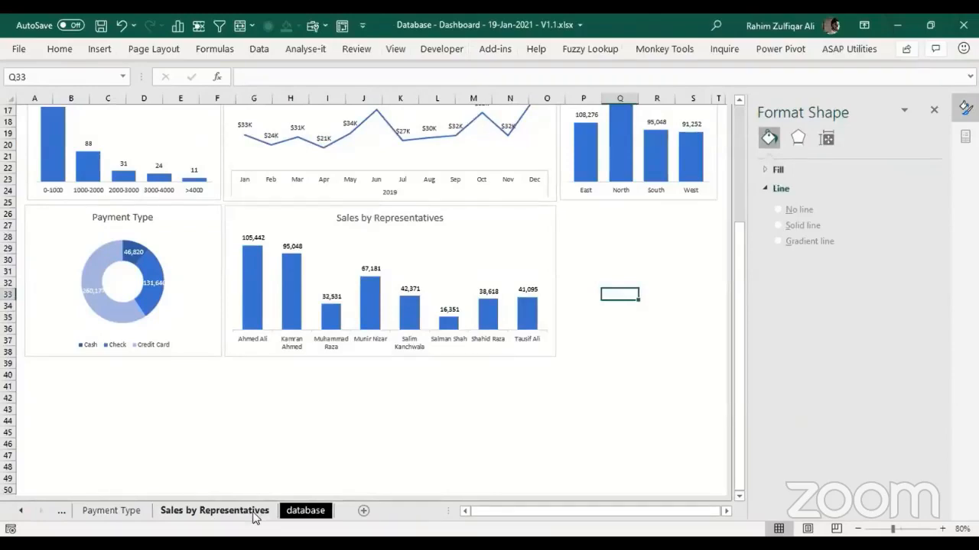
left_click(255, 517)
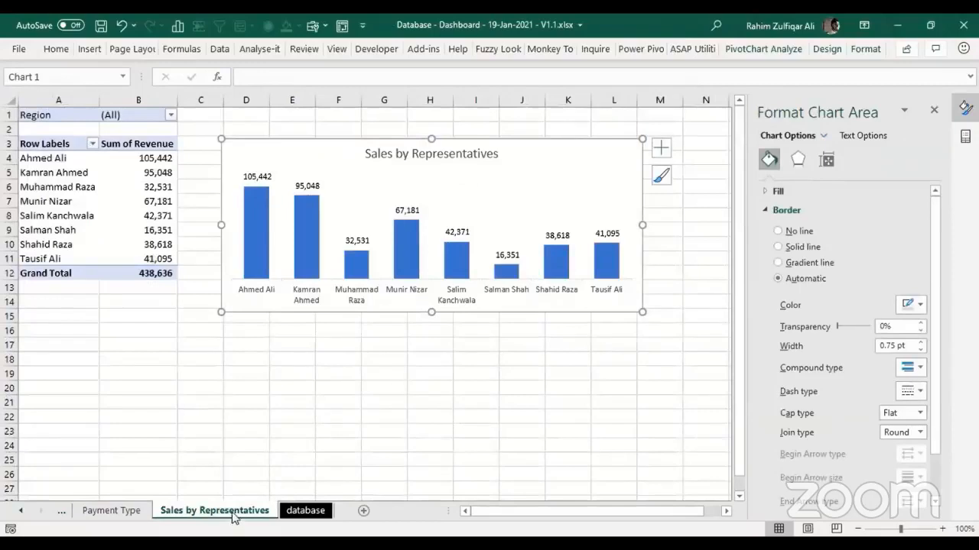
left_click_drag(233, 518, 290, 508)
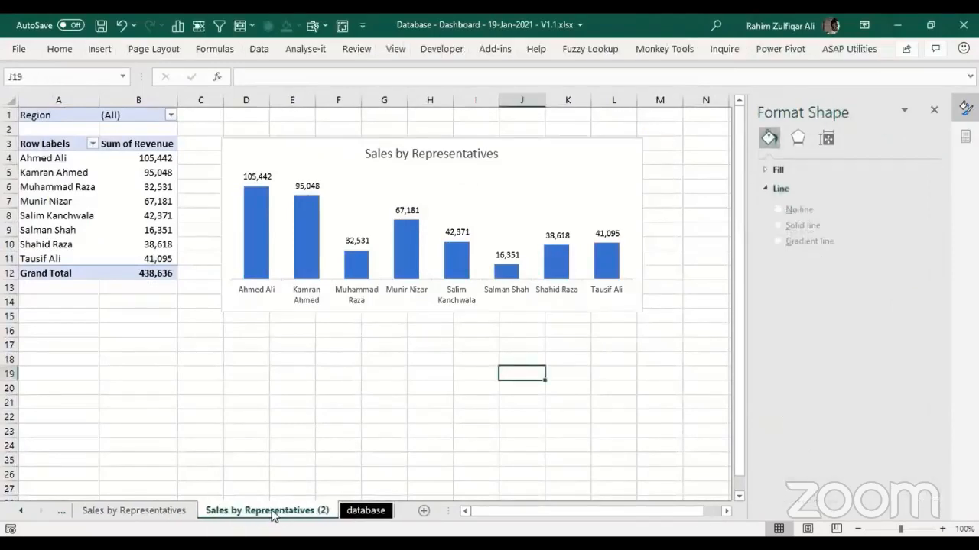
Step: Rename the copied Sales by Representatives sheet as "Top 5 Customers"
double_click(271, 511)
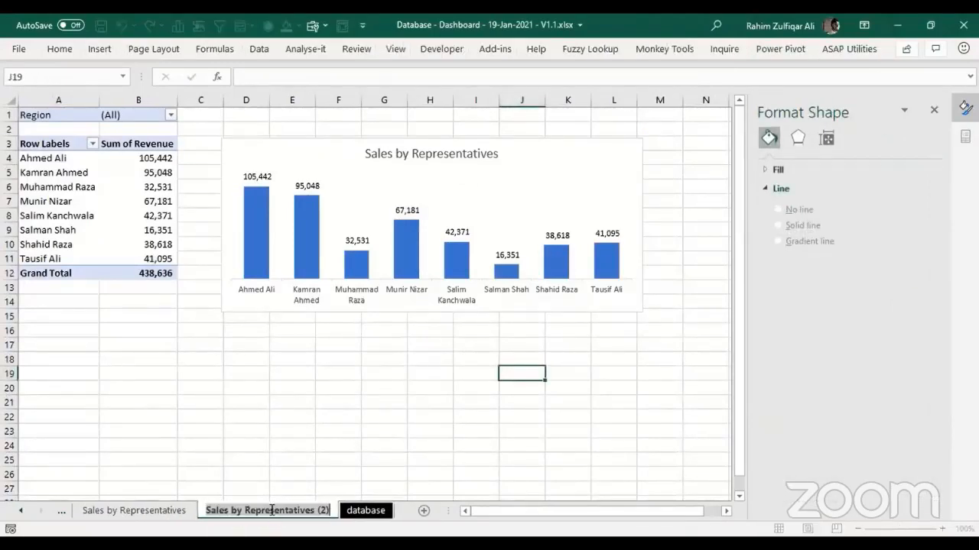
type("Top")
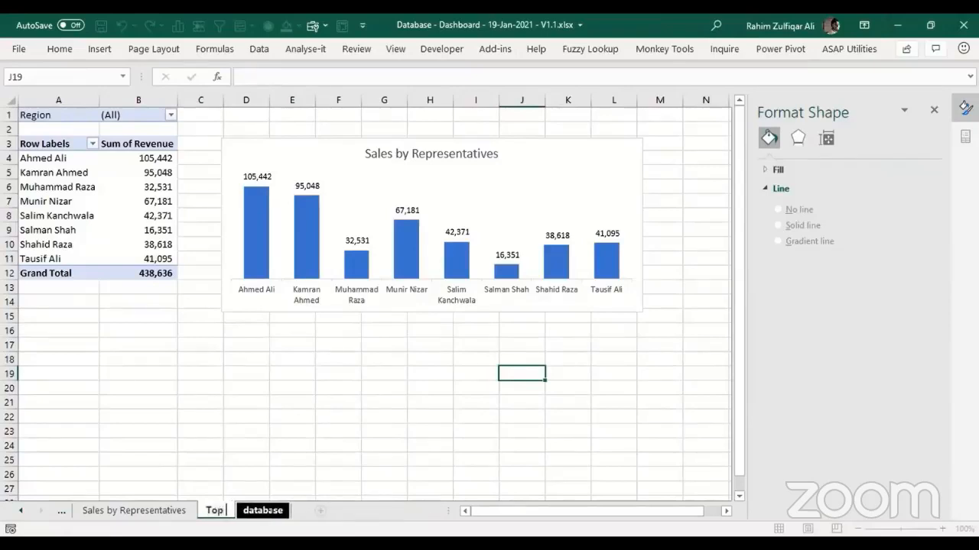
type(" 5 Customers")
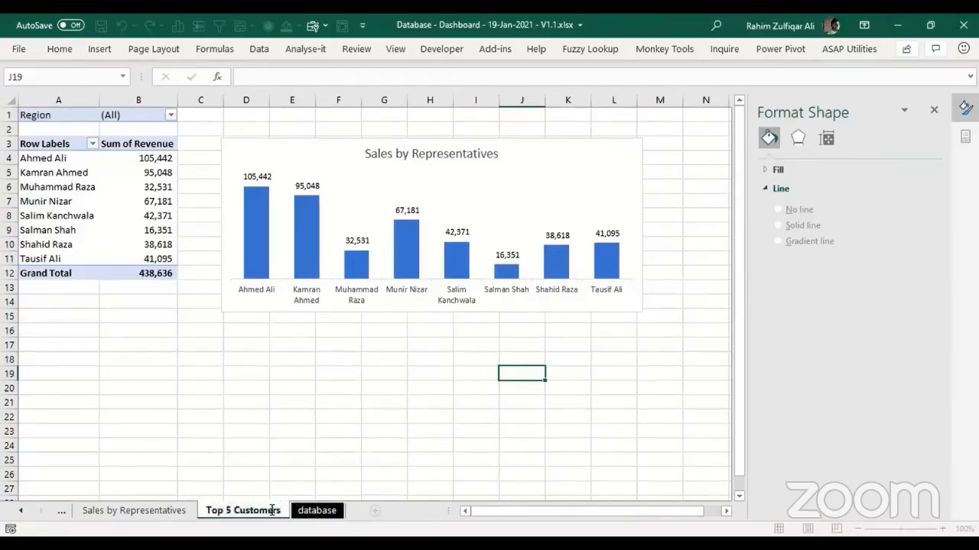
key("Return")
Step: Show the PivotTable field list and replace Salesperson with Customer Name in Rows
left_click(107, 175)
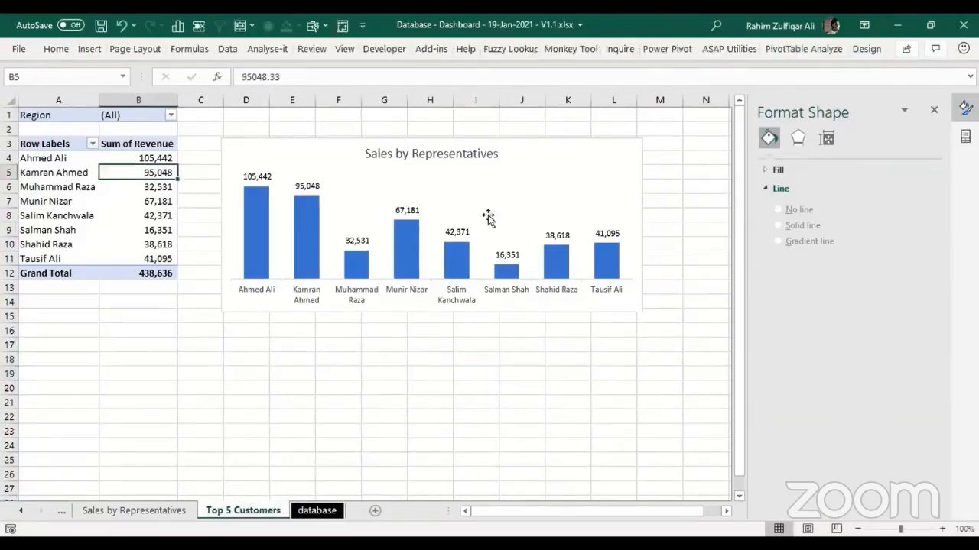
right_click(181, 218)
right_click(153, 217)
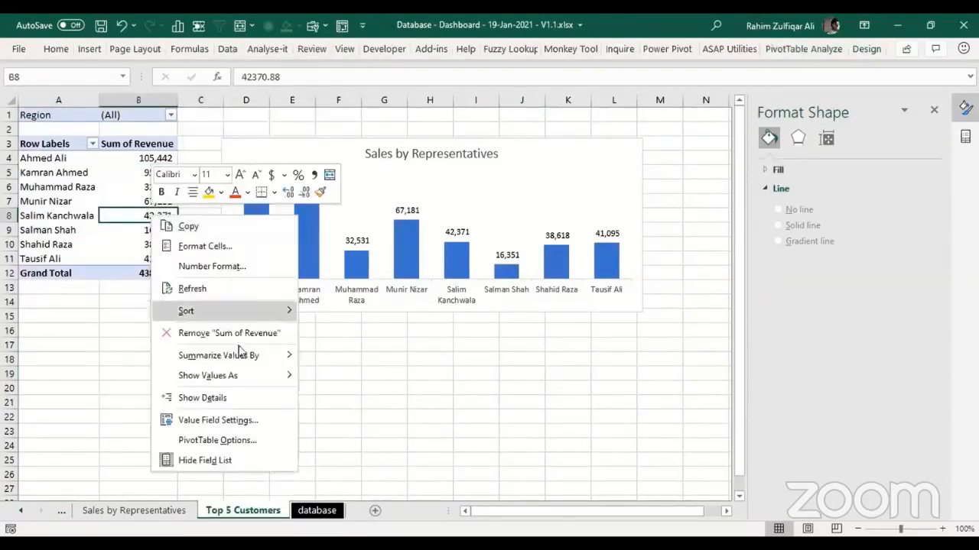
left_click(205, 461)
right_click(108, 244)
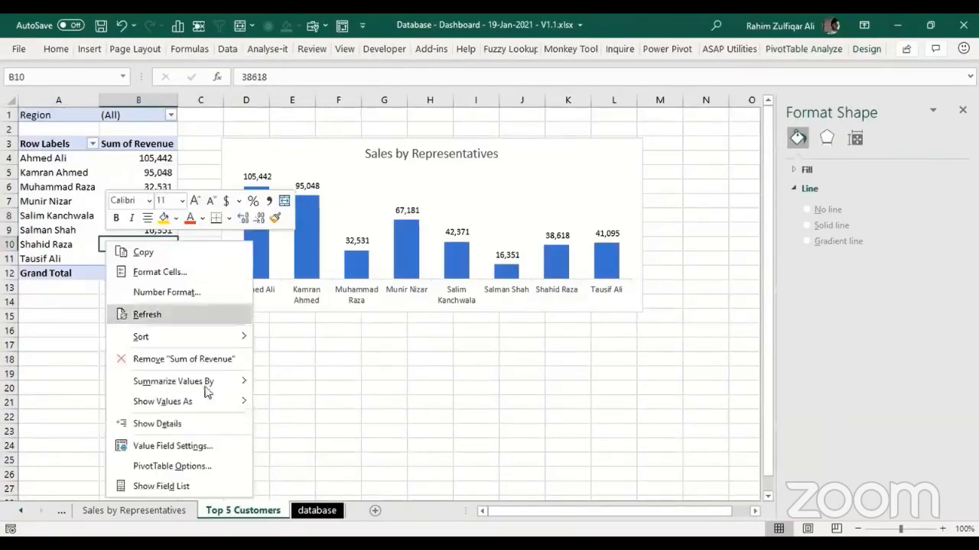
left_click(195, 489)
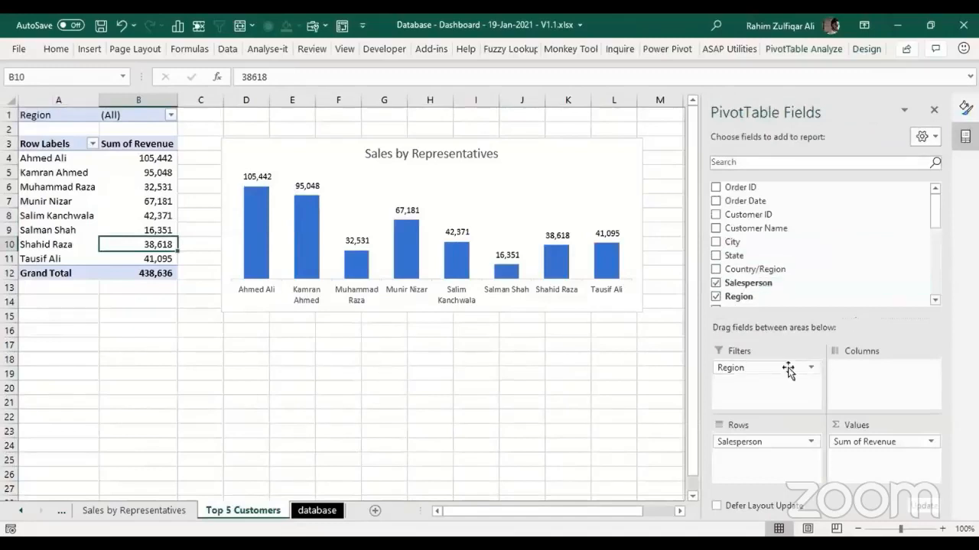
left_click_drag(754, 440, 859, 258)
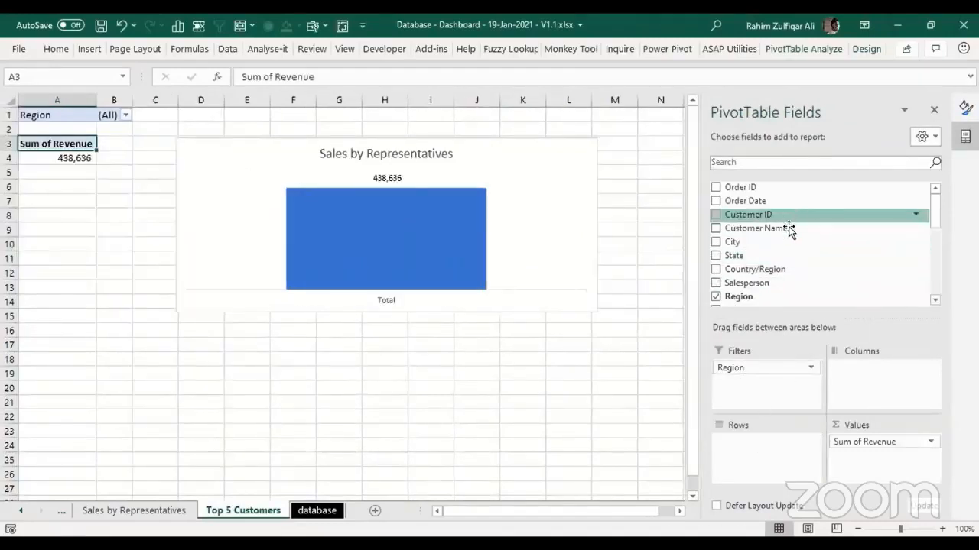
left_click_drag(791, 230, 780, 442)
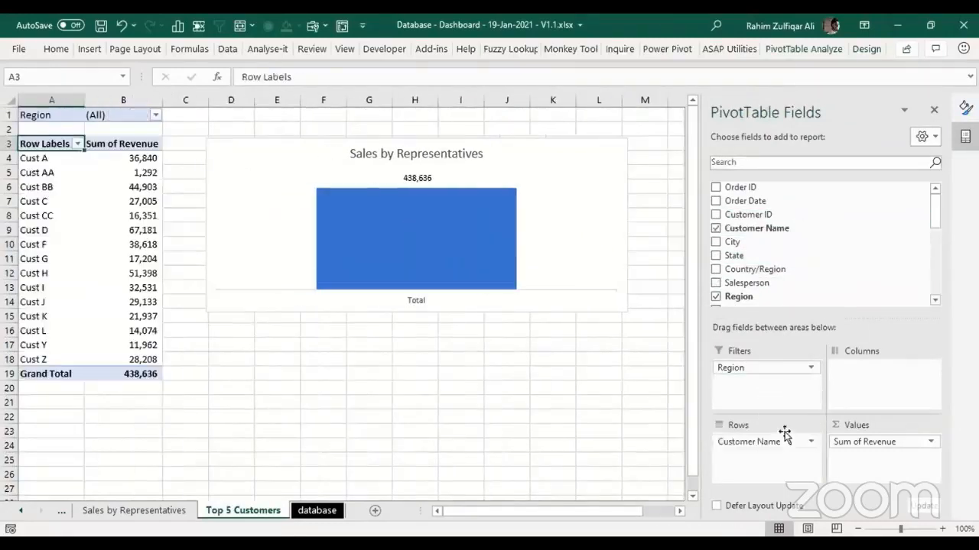
Step: Filter the customer row labels to the top 5 items by Sum of Revenue
left_click(78, 144)
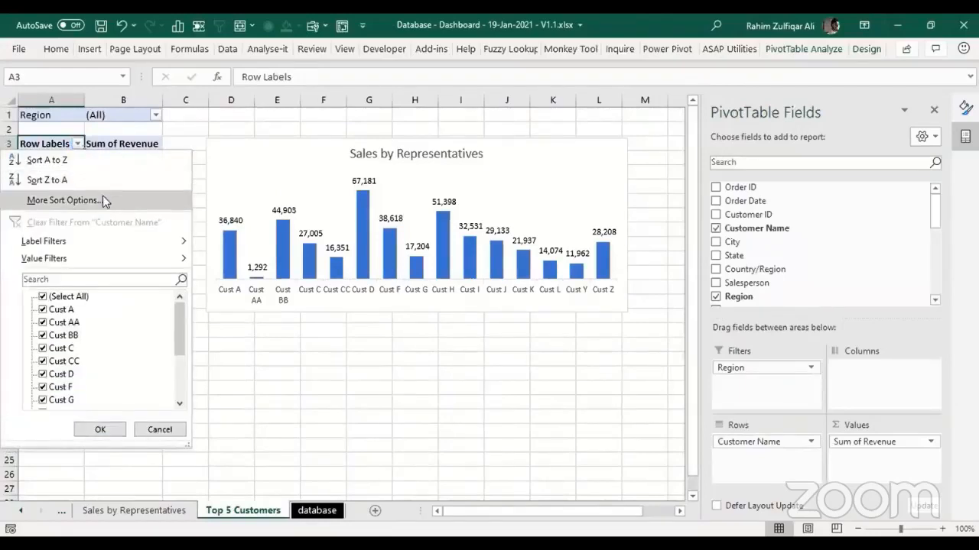
left_click(66, 264)
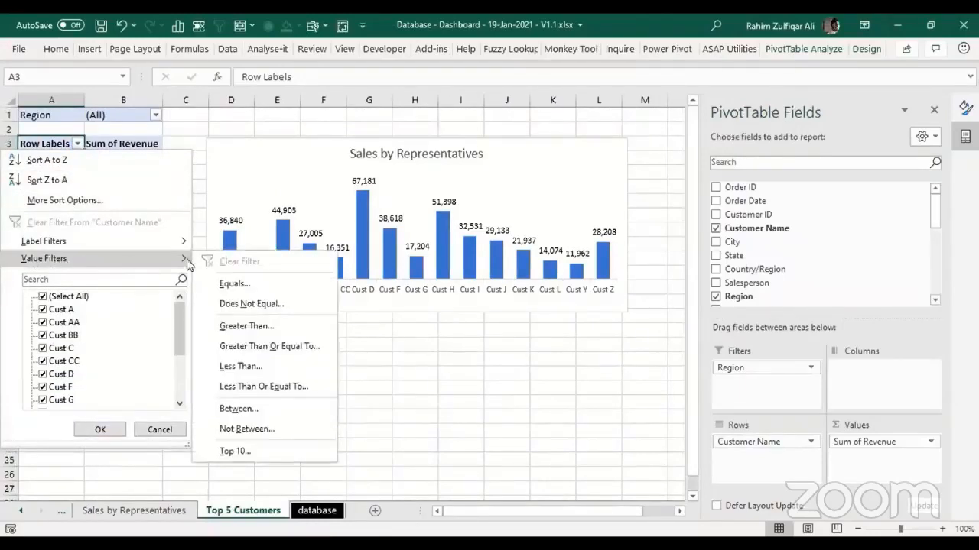
left_click(242, 452)
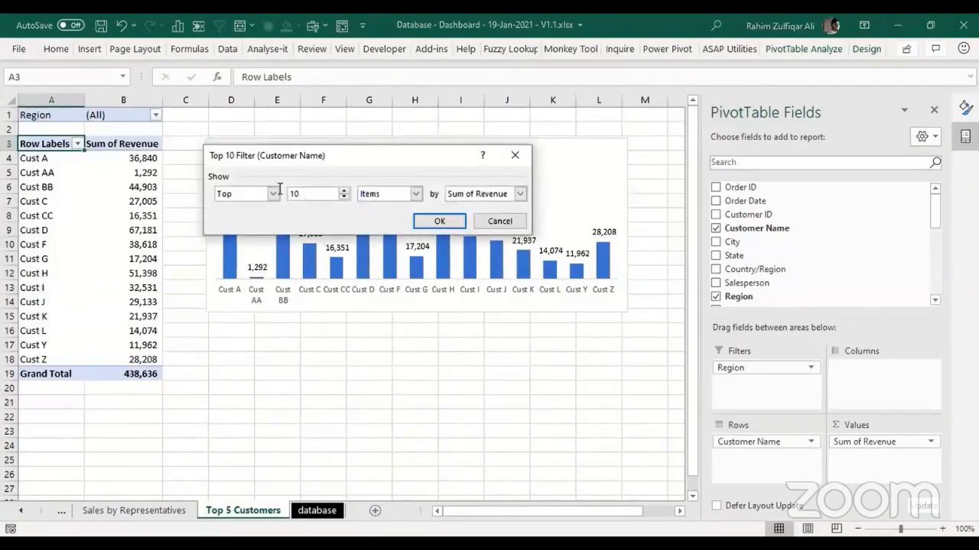
type("5")
left_click(439, 221)
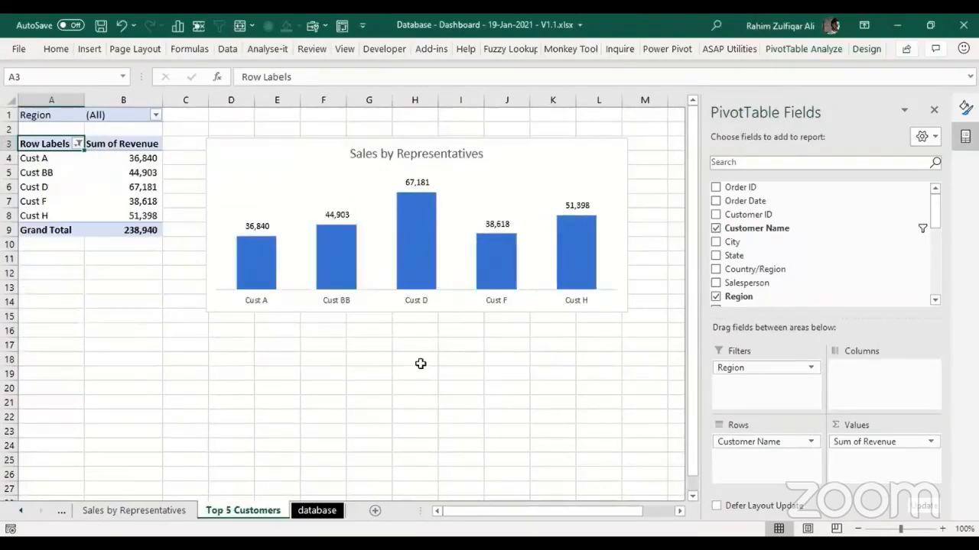
Step: Change the pivot chart on the Top 5 Customers sheet from columns to a horizontal bar chart
left_click(326, 146)
right_click(327, 146)
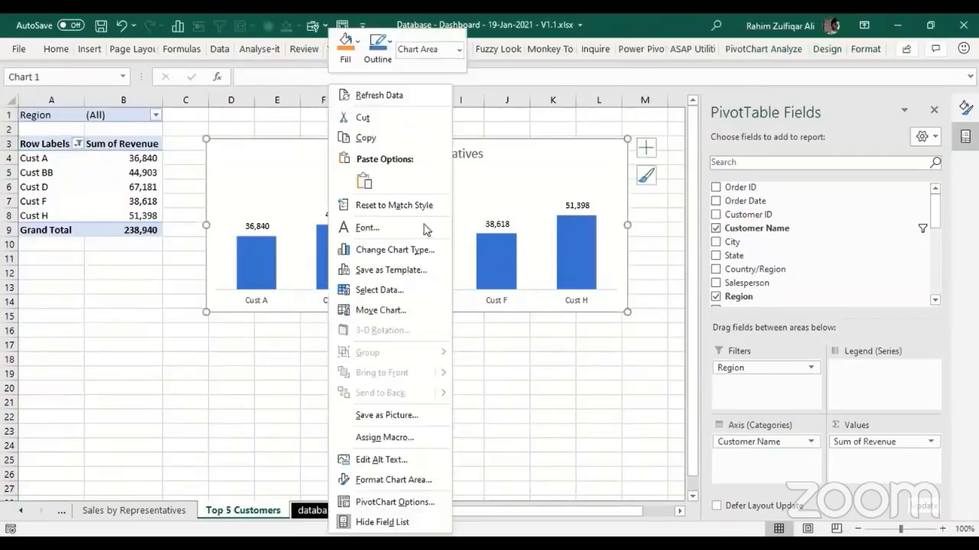
left_click(410, 260)
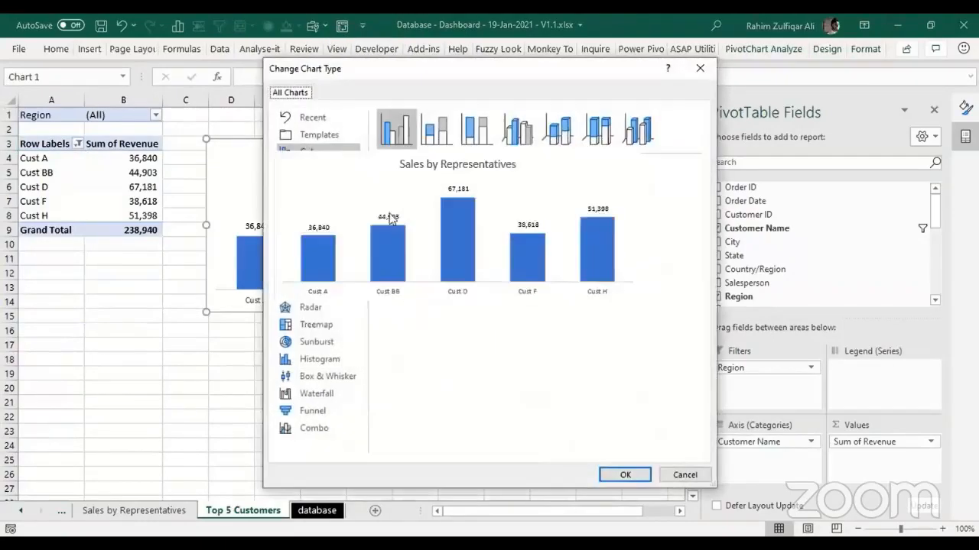
left_click(306, 203)
left_click(623, 473)
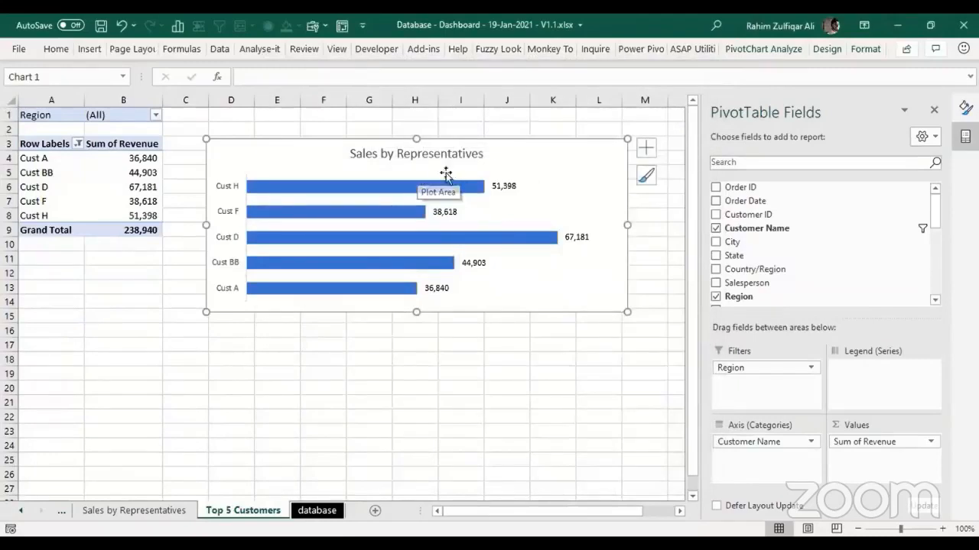
Step: Sort the customer row labels in ascending order by Sum of Revenue
left_click(78, 144)
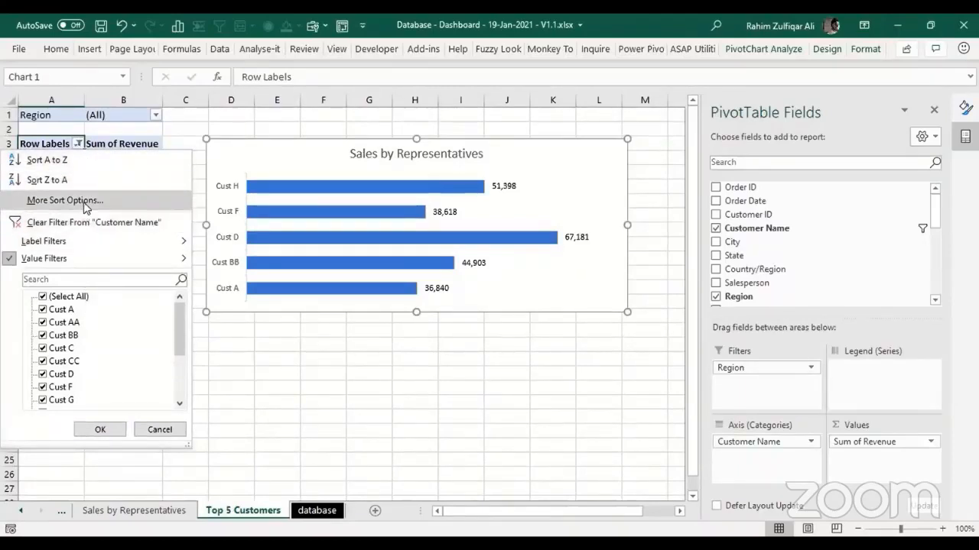
left_click(52, 203)
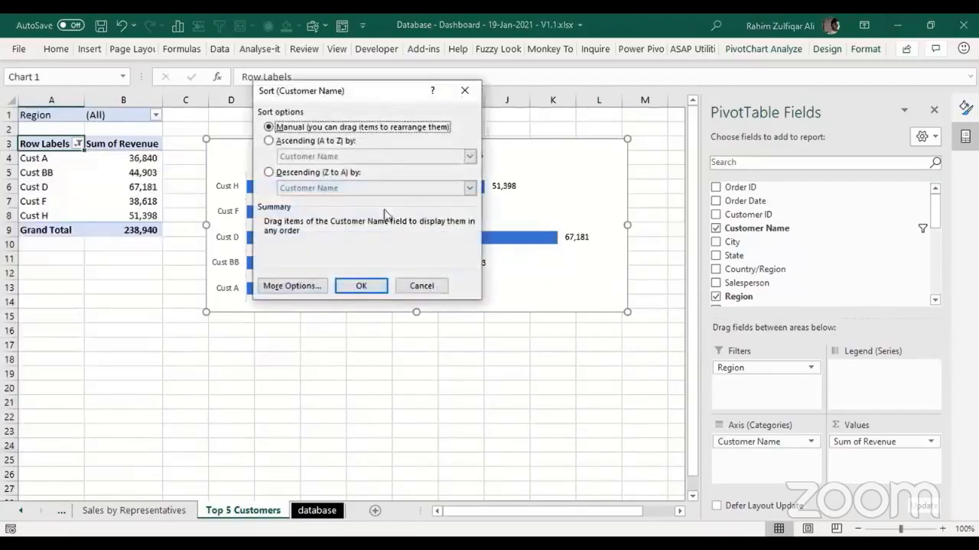
left_click(300, 142)
left_click(319, 157)
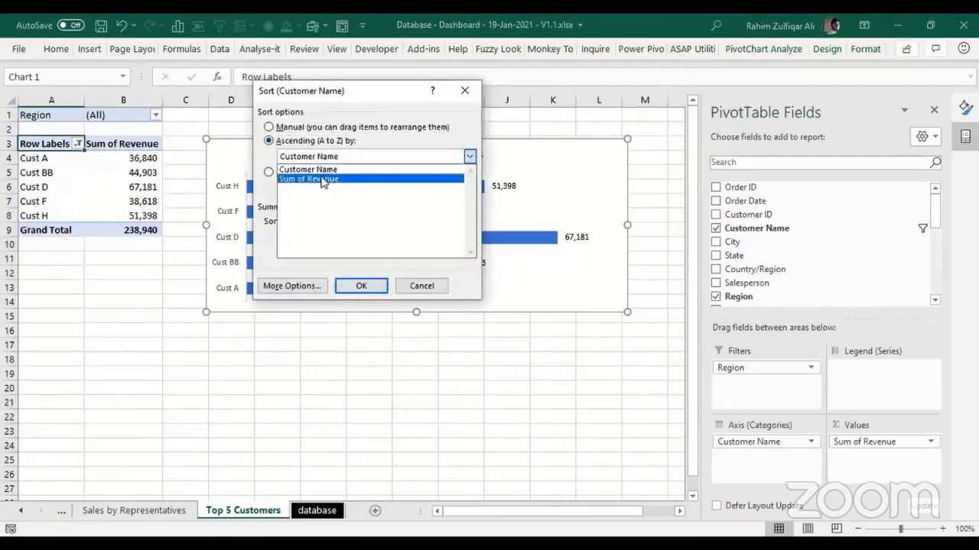
left_click(323, 180)
left_click(360, 284)
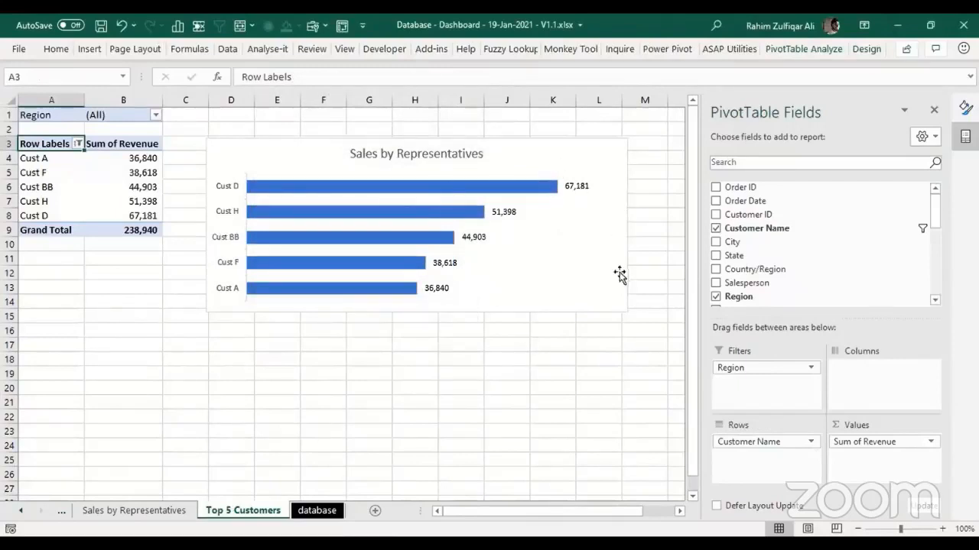
Step: Narrow the bar chart so it ends at about column J and set its data series gap width to 56%
left_click(587, 269)
left_click_drag(623, 313, 510, 317)
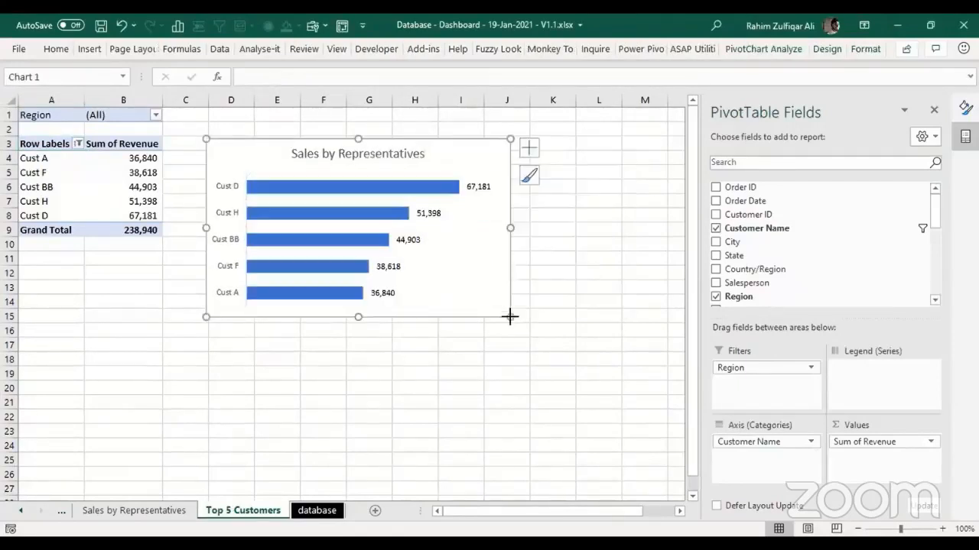
right_click(403, 194)
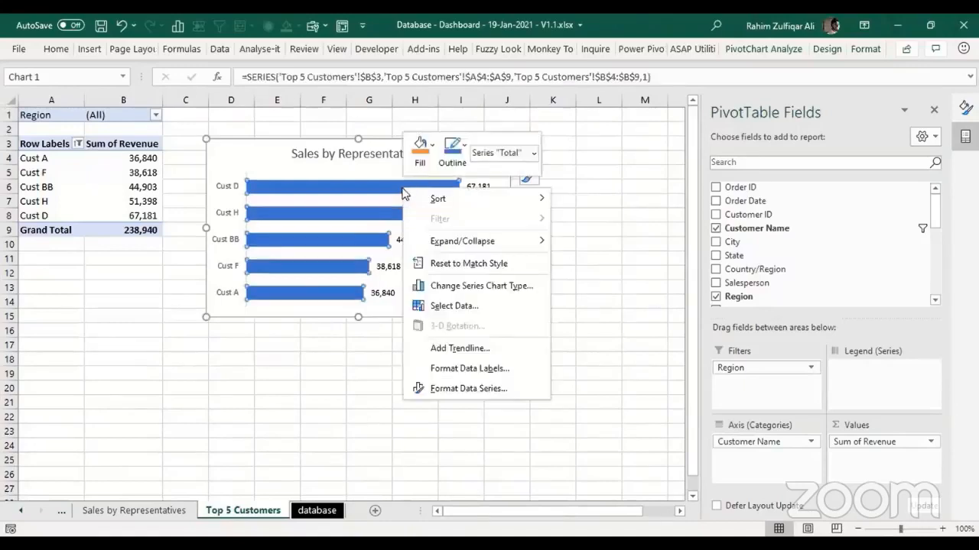
left_click(513, 397)
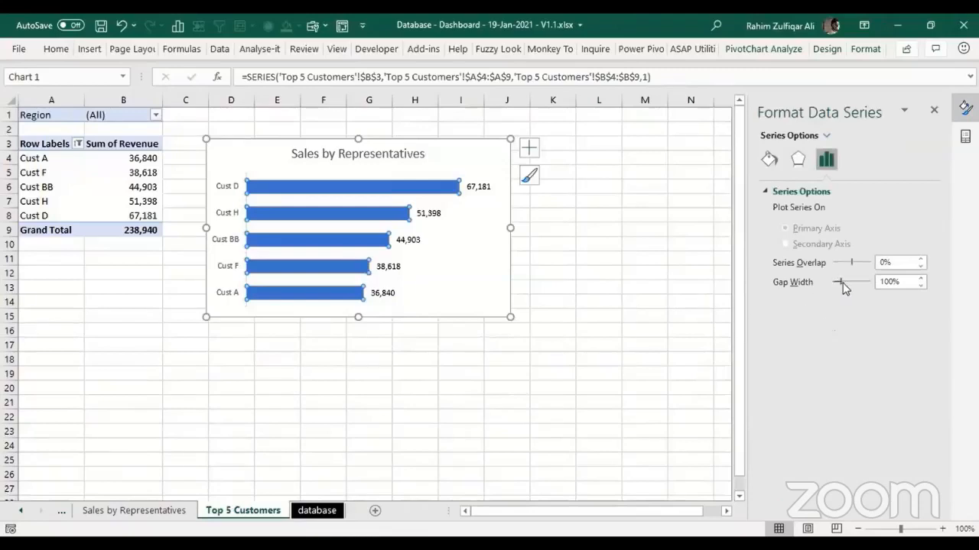
left_click_drag(839, 282, 836, 282)
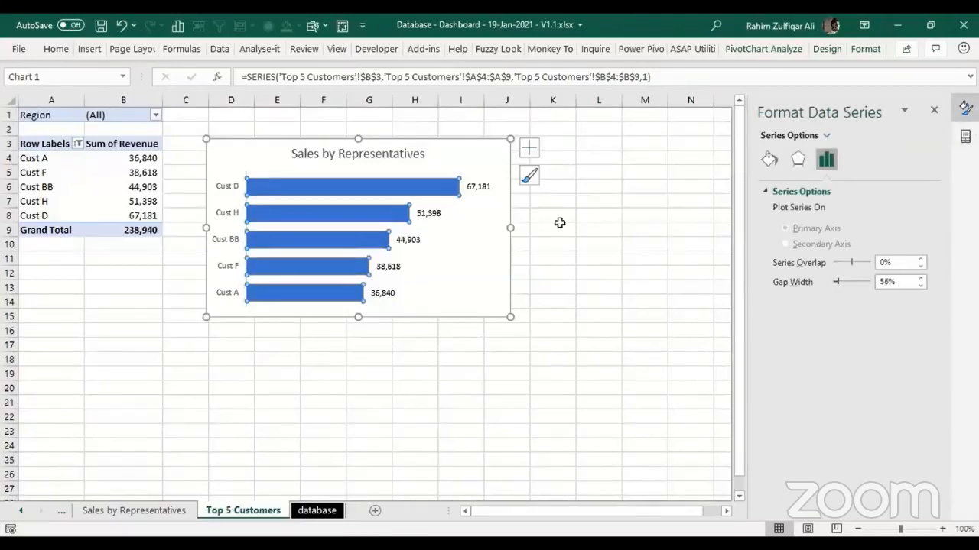
left_click(590, 216)
Step: Change the bar chart's title to "Top 5 Customers"
left_click(343, 146)
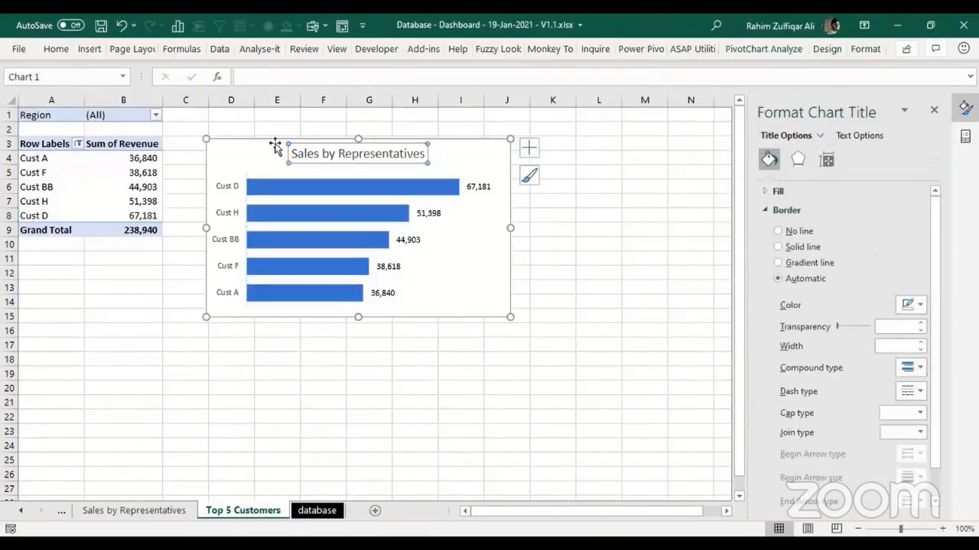
left_click(275, 145)
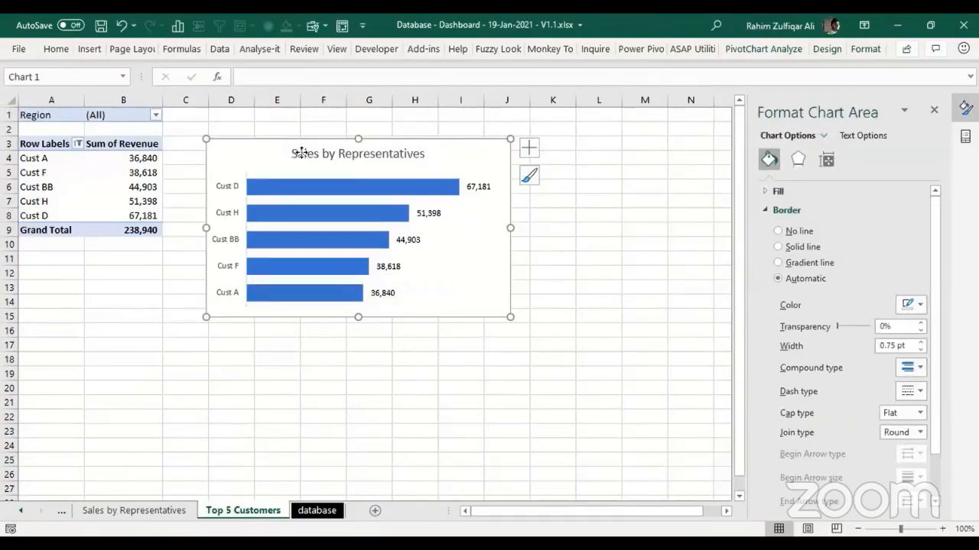
left_click(324, 153)
double_click(328, 154)
triple_click(367, 156)
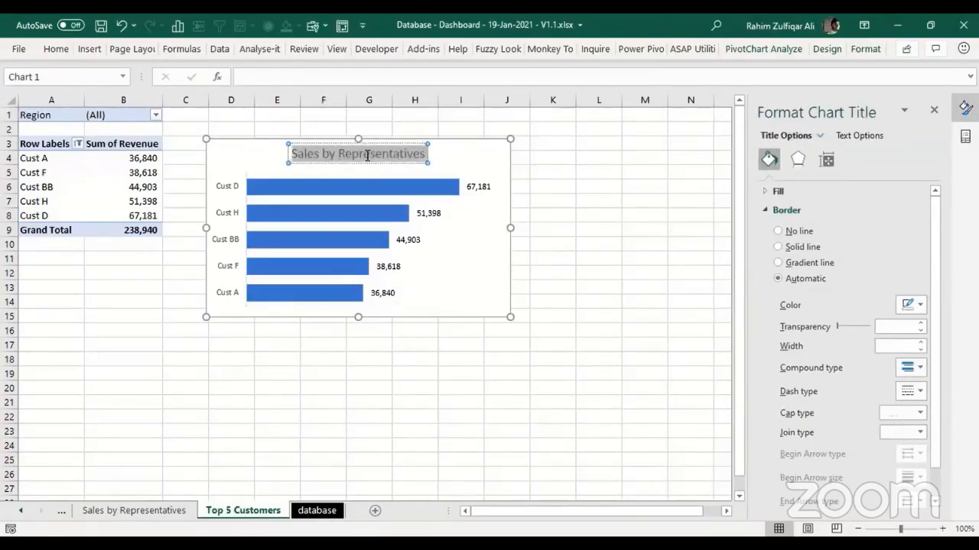
type("Top")
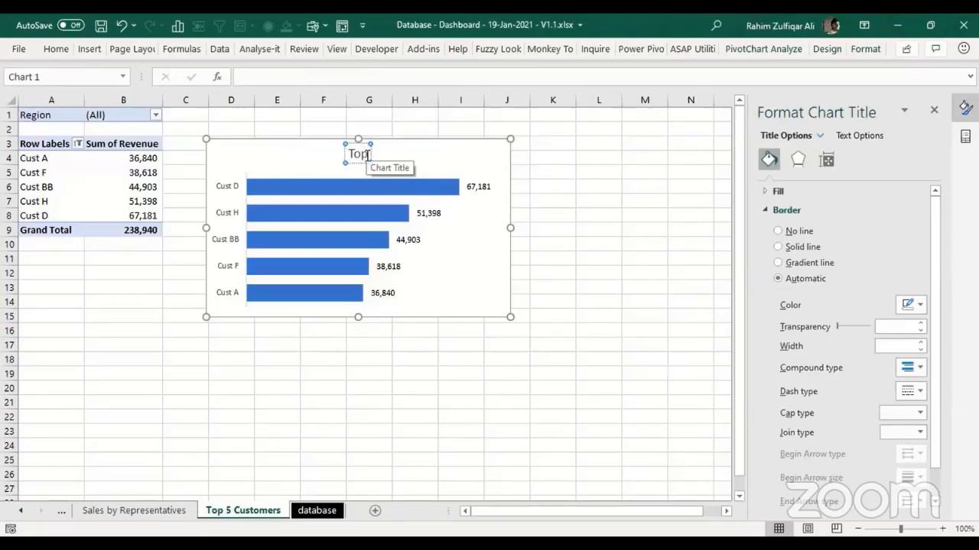
type(" 5 Cust")
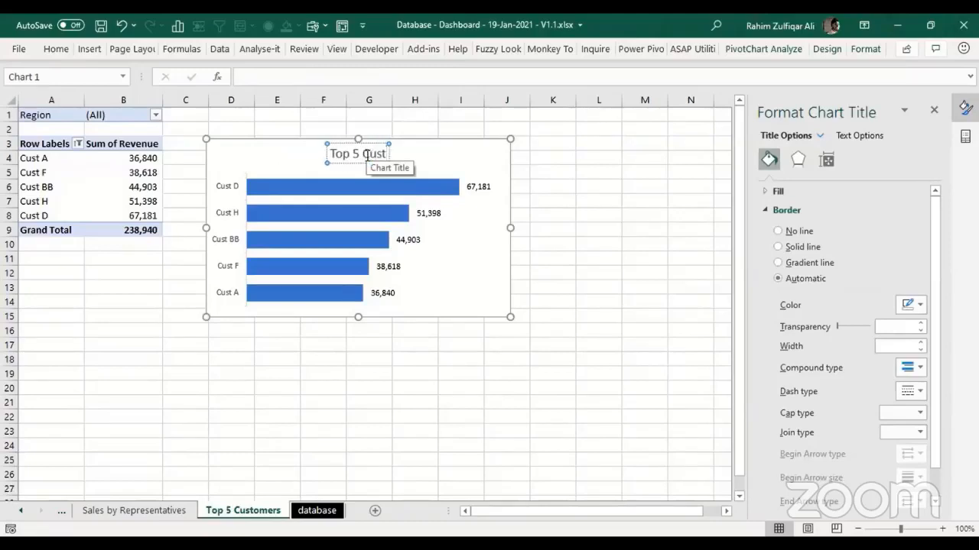
type("omers")
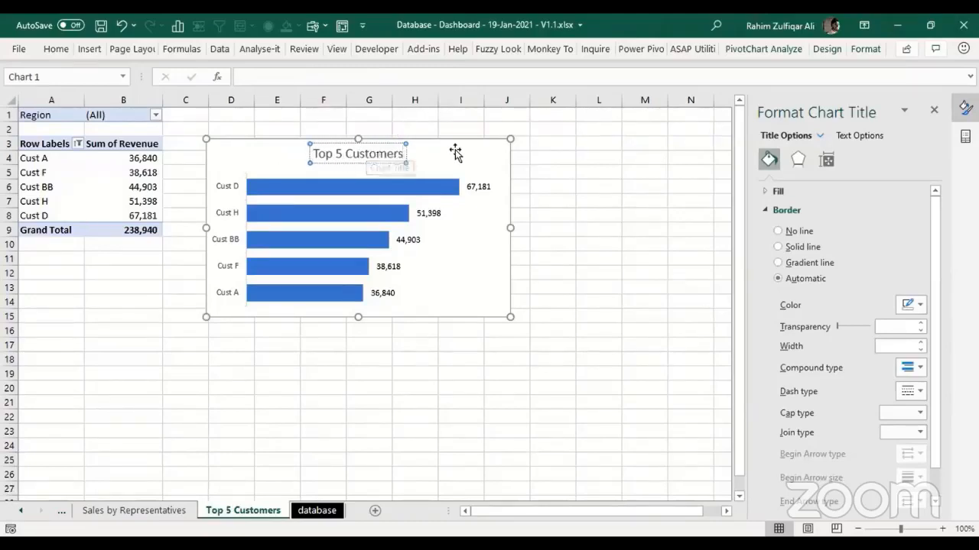
left_click(455, 153)
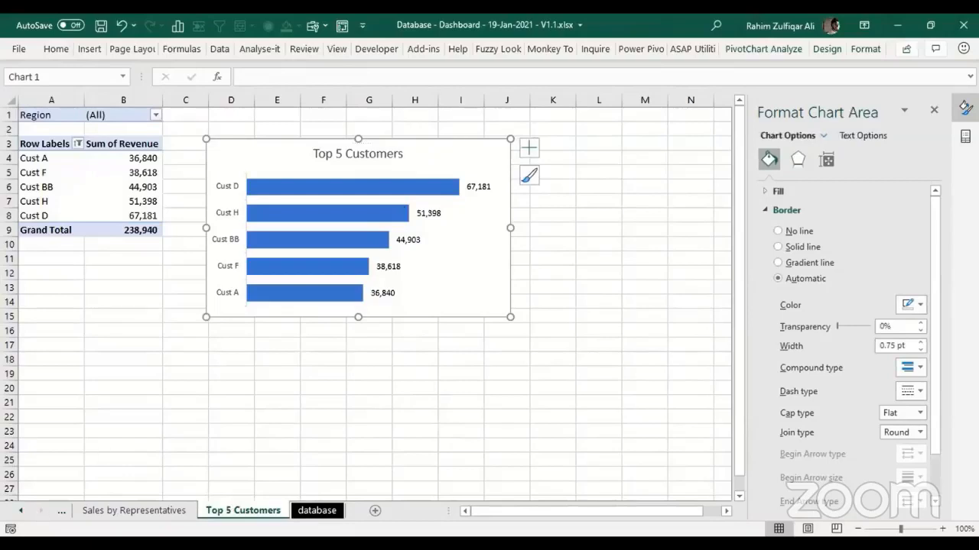
Step: Copy the Top 5 Customers chart onto the DASHBOARD sheet and close the formatting and field list panes
left_click(21, 511, "ctrl")
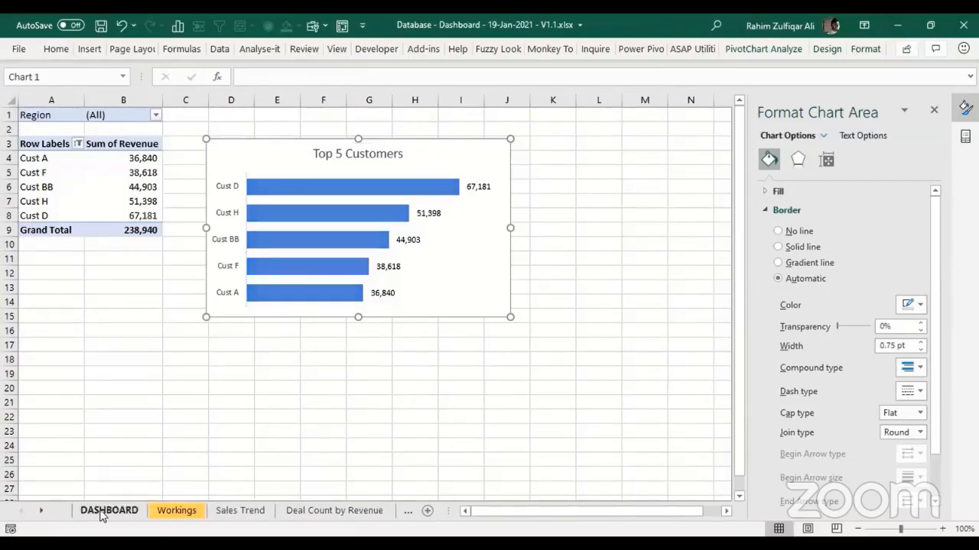
left_click(107, 511)
key("ctrl+v")
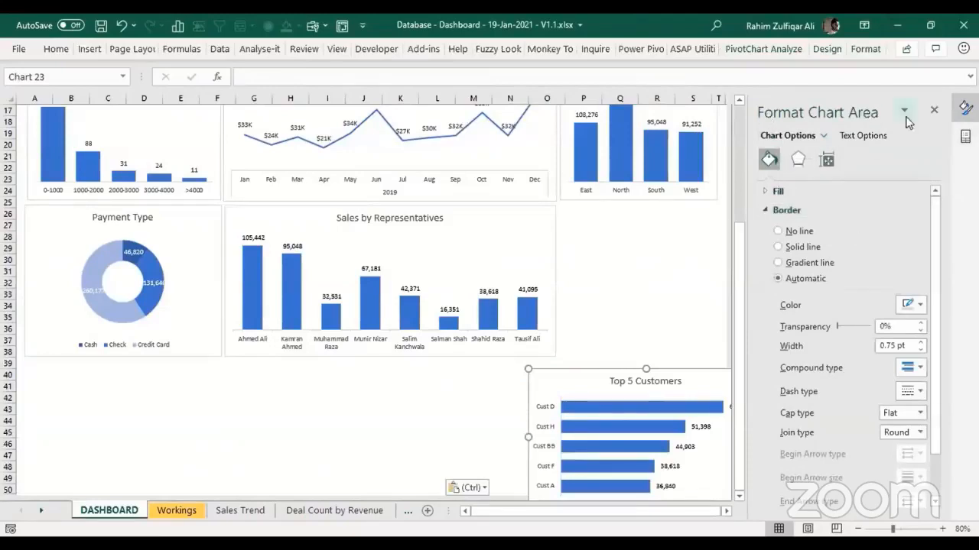
left_click(934, 110)
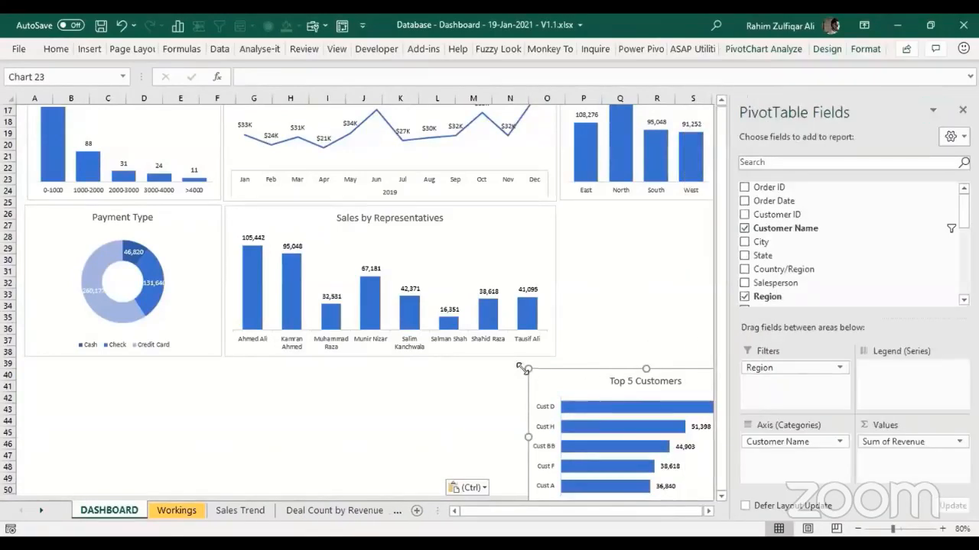
left_click(962, 110)
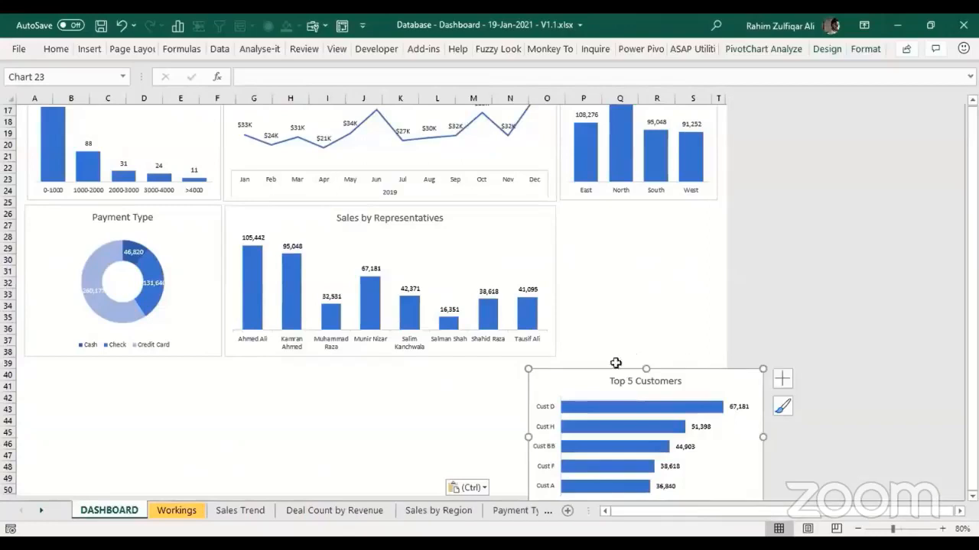
Step: Place the Top 5 Customers chart below Sales by Region, sized to that chart's width and the Sales by Representatives chart's height
left_click_drag(528, 370, 622, 380)
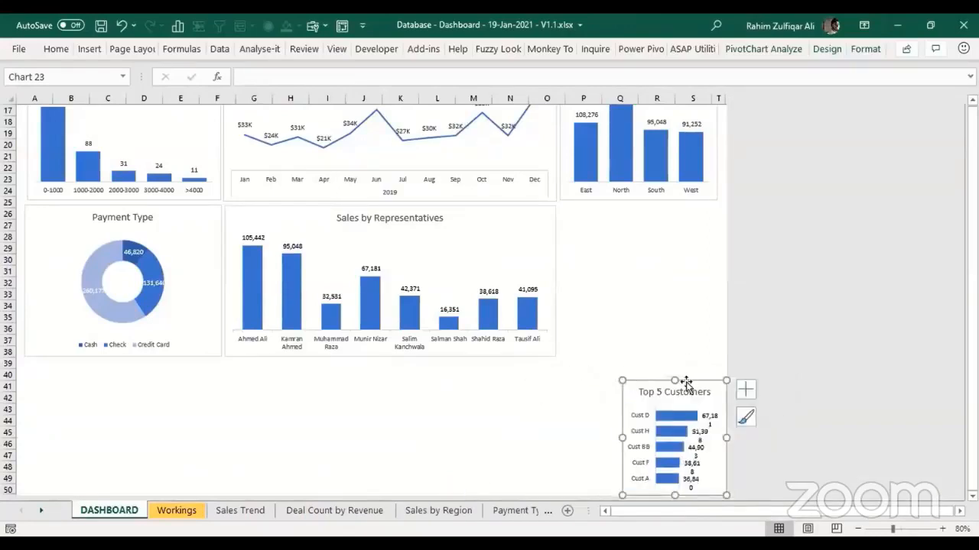
left_click_drag(683, 382, 623, 206)
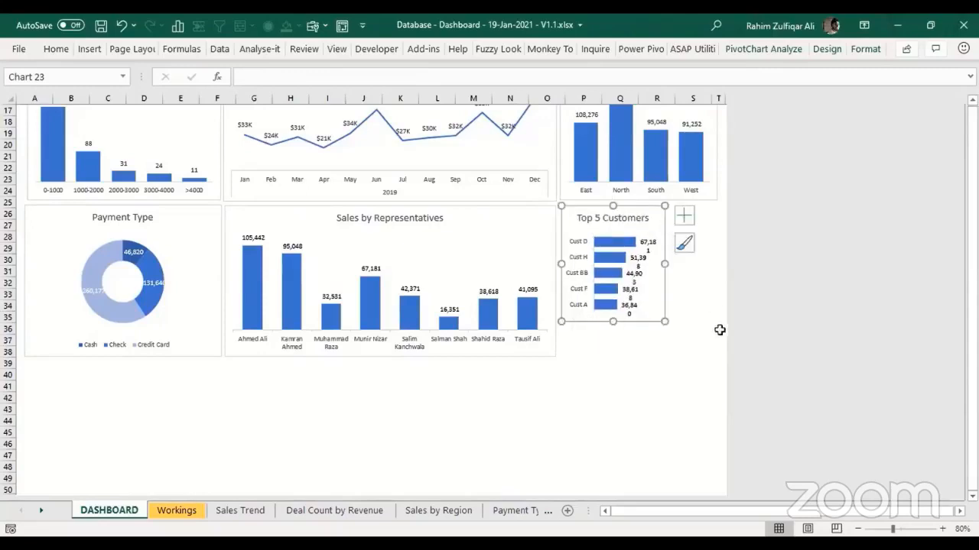
left_click_drag(664, 321, 714, 355)
left_click(672, 397)
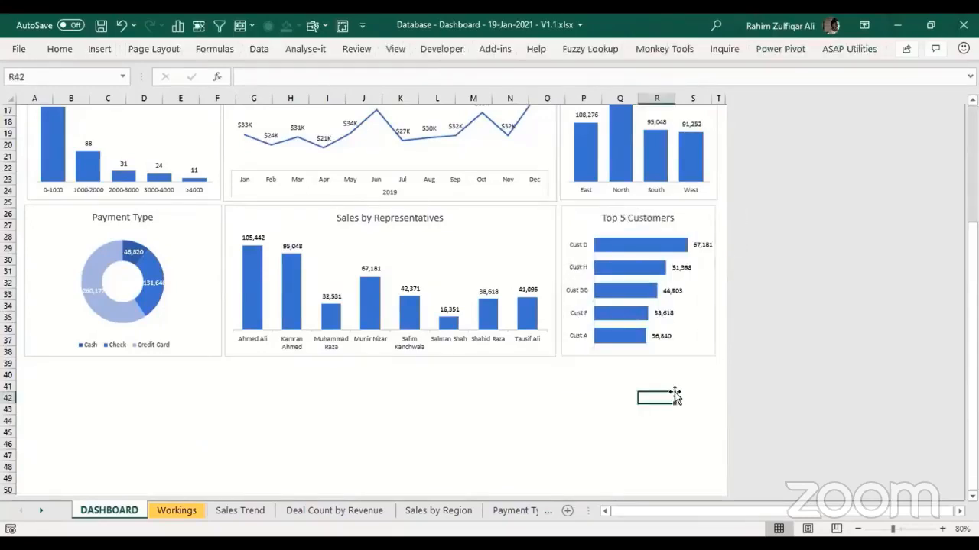
Step: Check which pivot reports the Month slicer is connected to, leaving its report connections as they are
left_click_drag(972, 370, 972, 336)
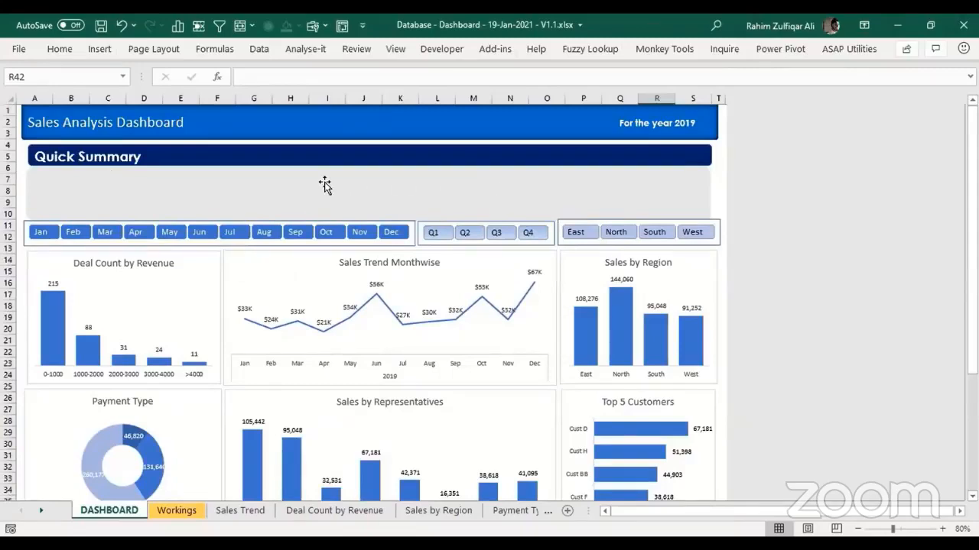
left_click(311, 222)
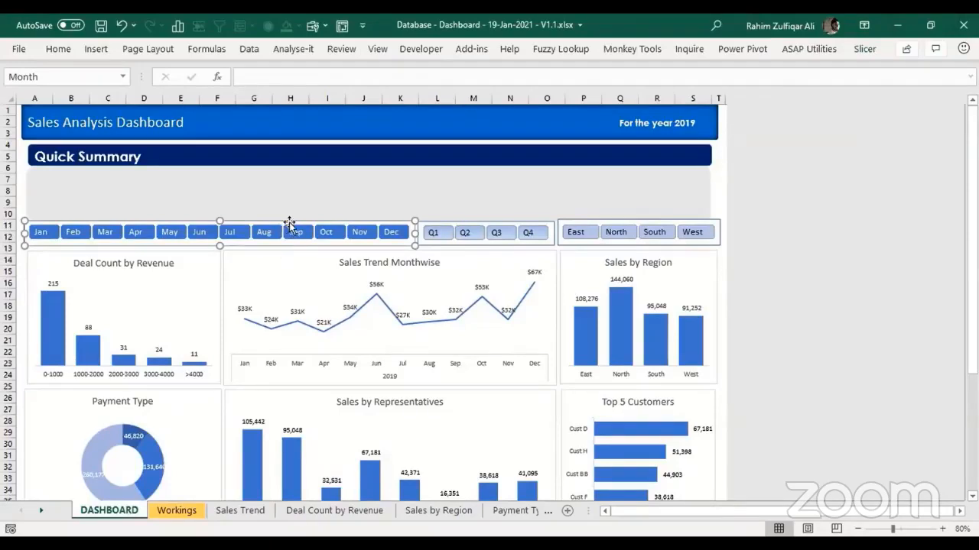
right_click(290, 223)
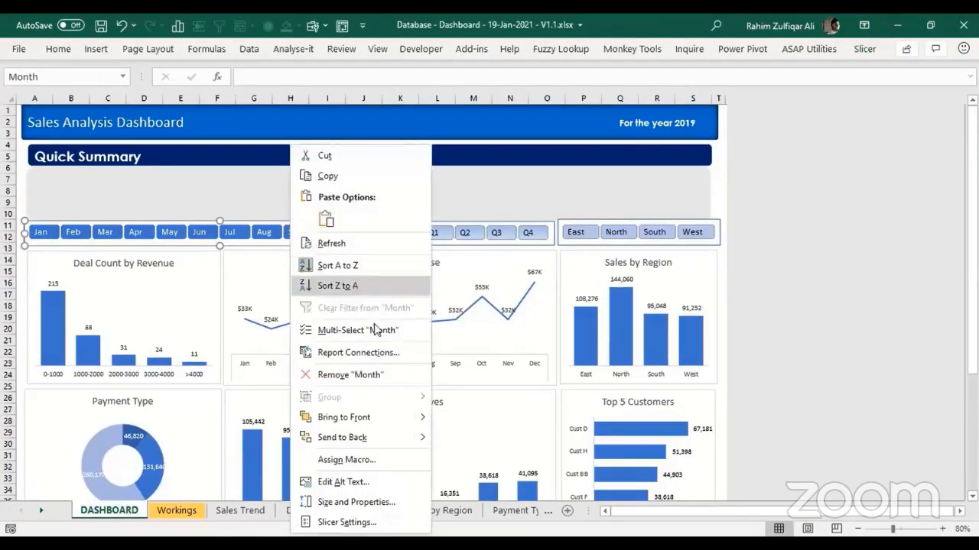
left_click(328, 354)
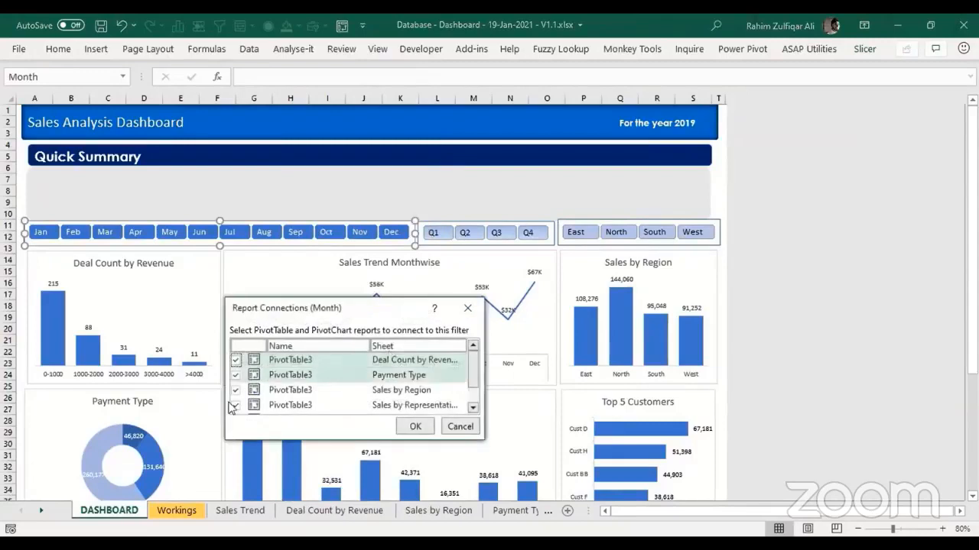
mouse_move(478, 372)
left_mouse_down()
mouse_move(477, 399)
mouse_move(483, 360)
left_mouse_up()
left_click(460, 427)
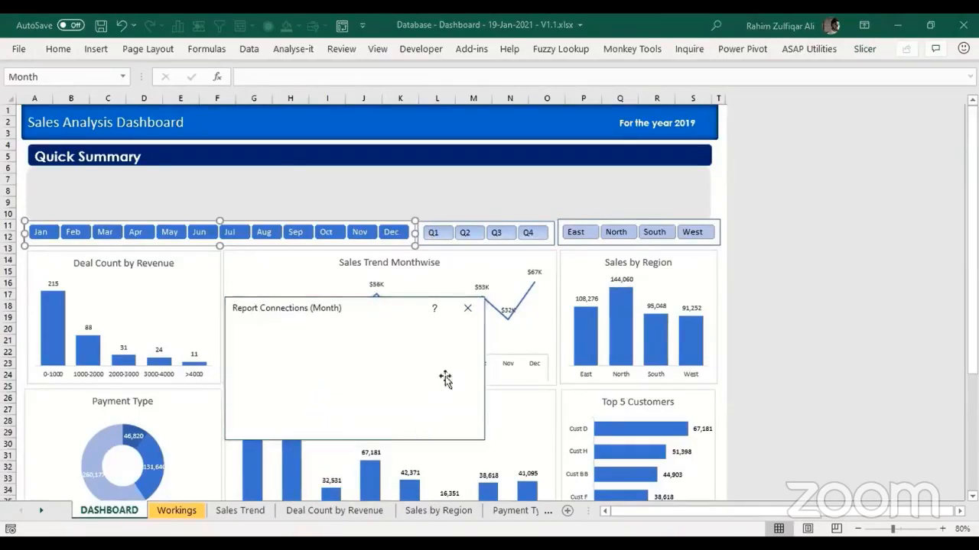
Step: Check which pivot reports the Quarter slicer is connected to, leaving its report connections as they are
right_click(443, 226)
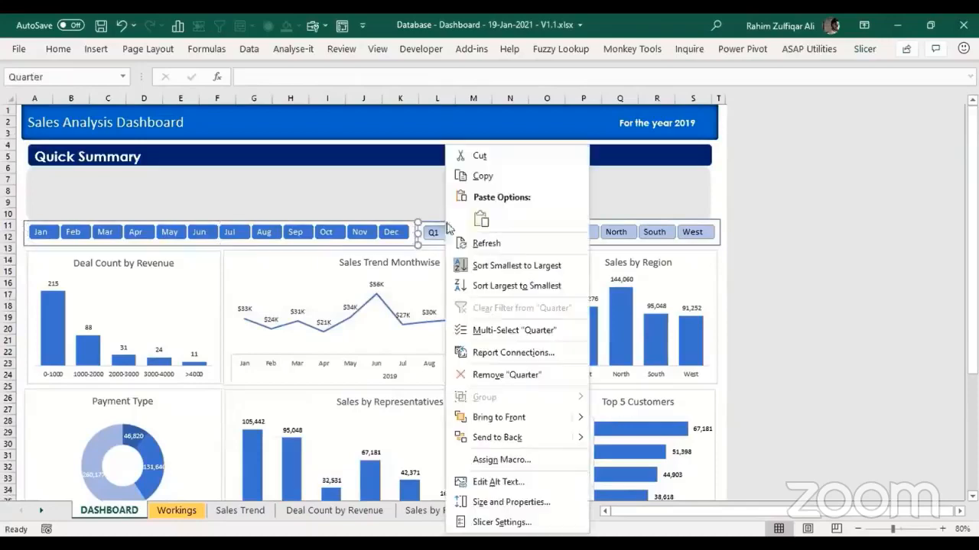
left_click(514, 352)
mouse_move(645, 376)
left_mouse_down()
mouse_move(644, 413)
mouse_move(644, 366)
left_mouse_up()
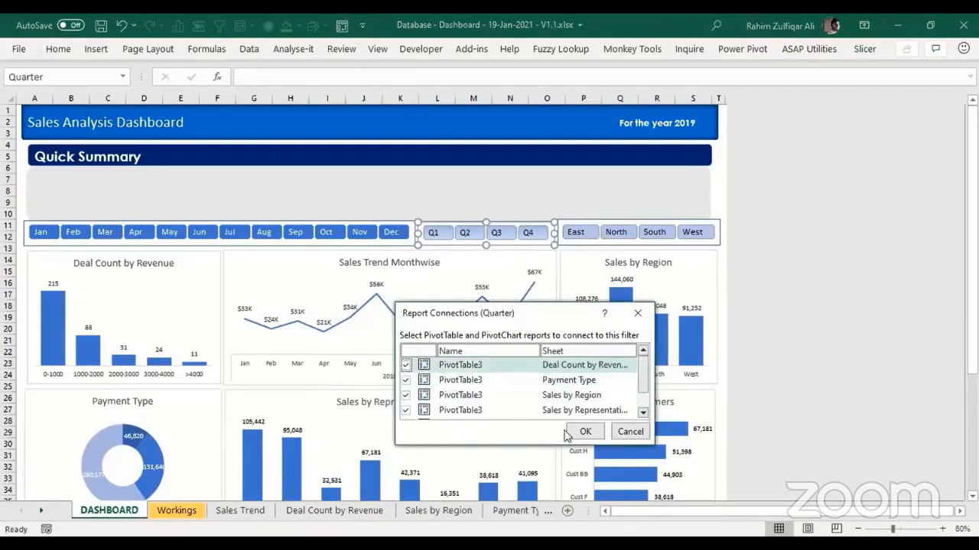
left_click(575, 432)
Step: Check which pivot reports the Region slicer is connected to, leaving its report connections as they are
left_click(608, 220)
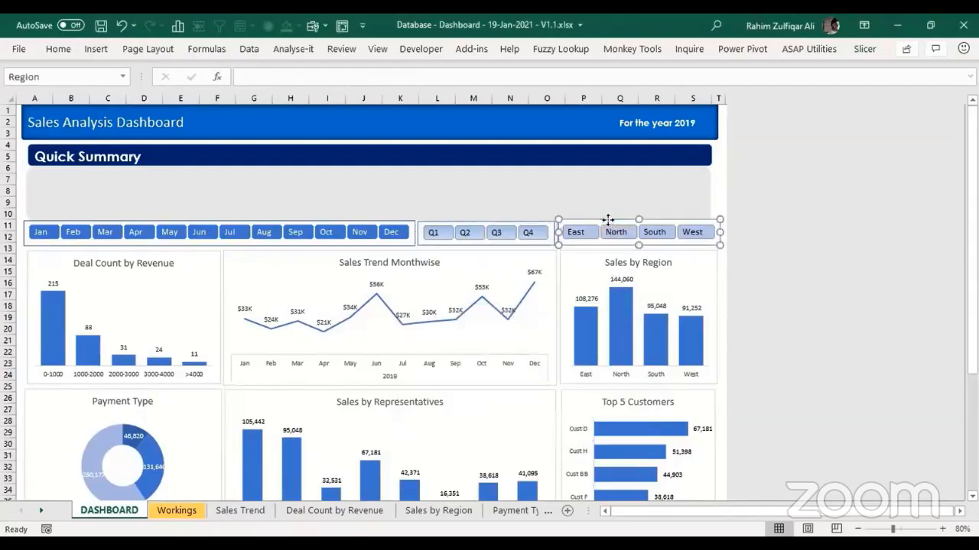
right_click(607, 220)
left_click(679, 352)
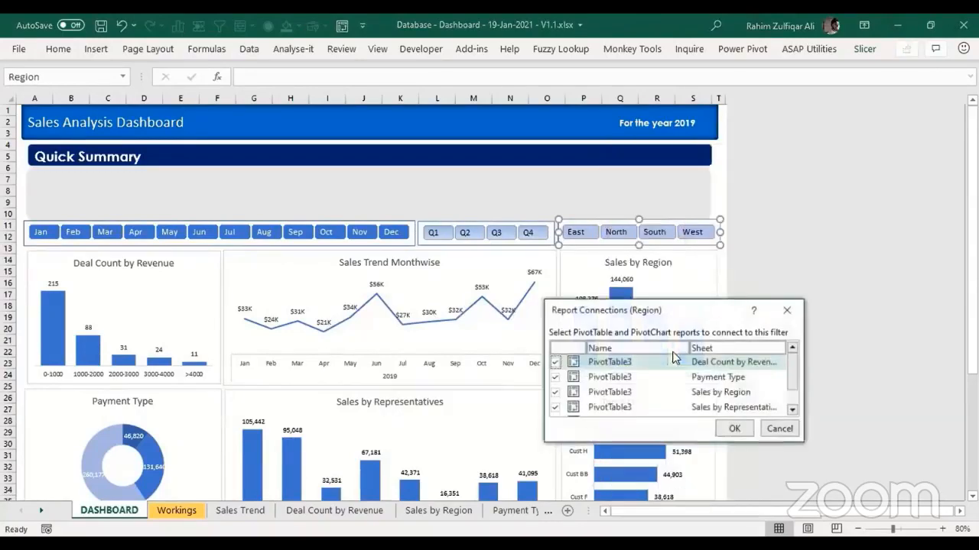
scroll(787, 383, "down", 2)
left_click(740, 434)
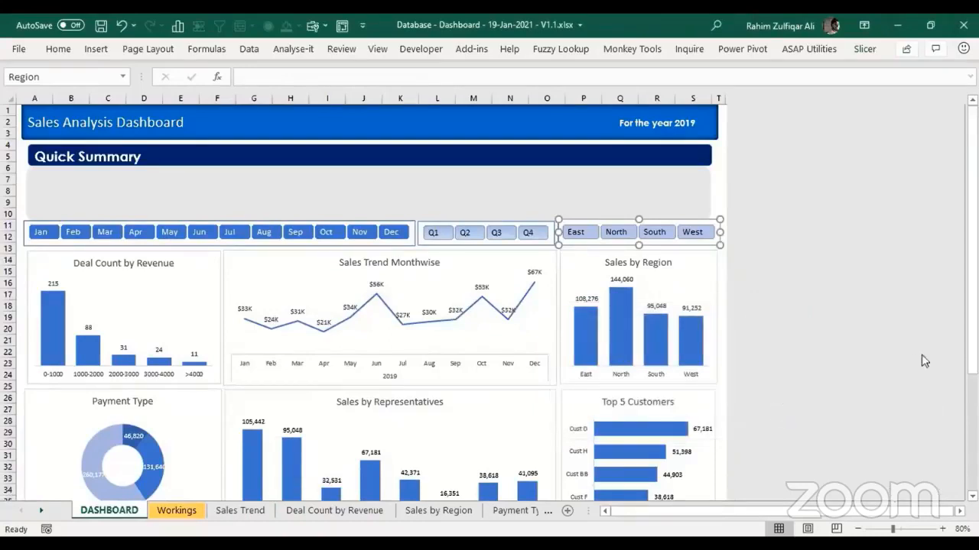
Step: Test the Region slicer by filtering the dashboard to East, North, South and West in turn, ending with North and South together
left_click_drag(973, 325, 973, 335)
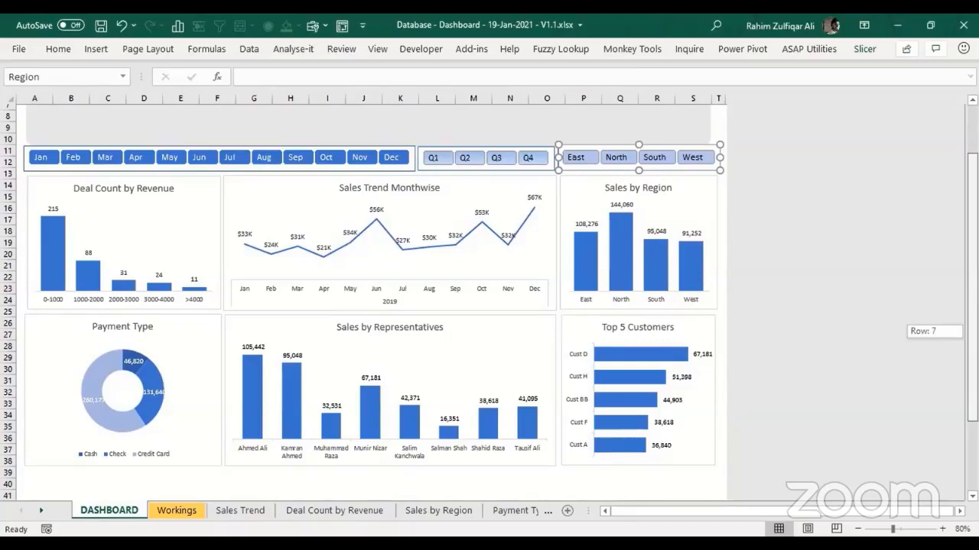
scroll(848, 299, "down", 1)
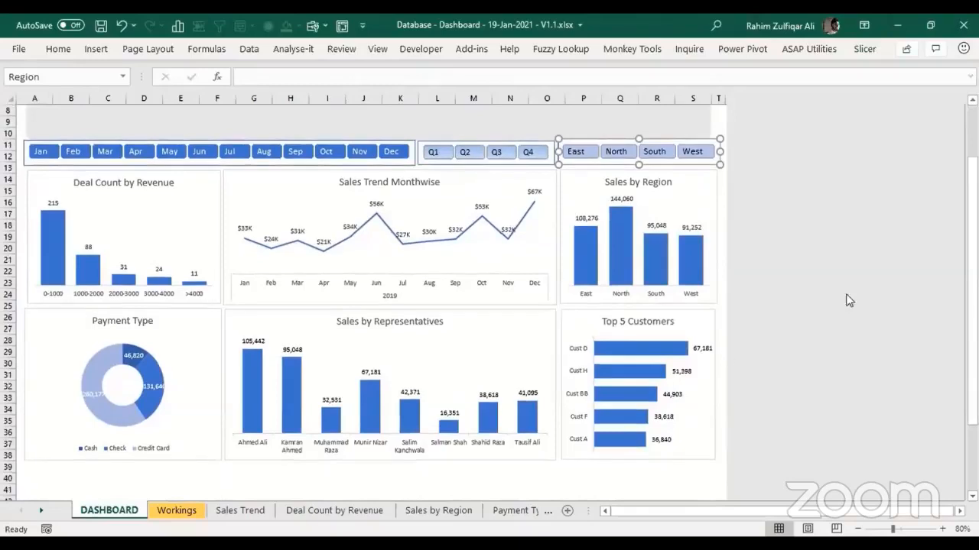
left_click(562, 480)
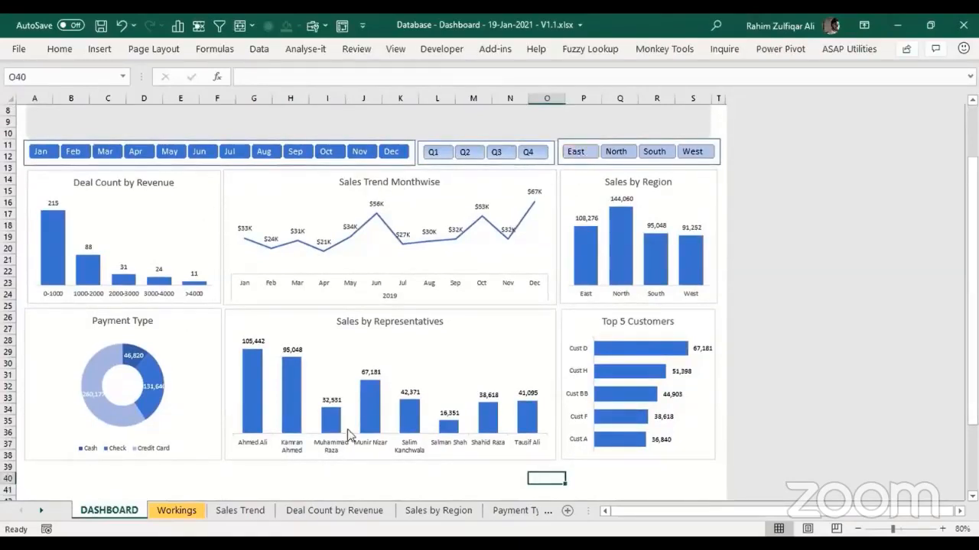
left_click(582, 153)
left_click(616, 153)
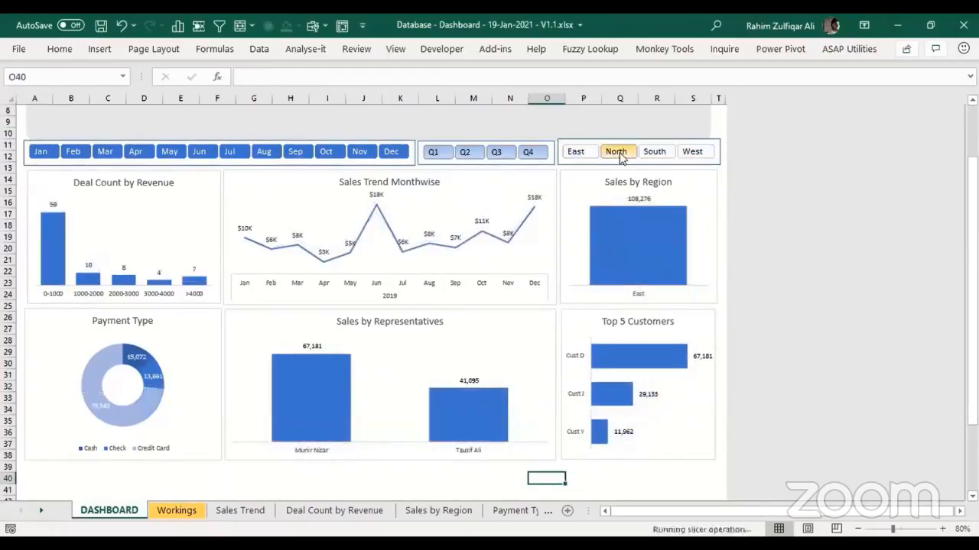
left_click(649, 155)
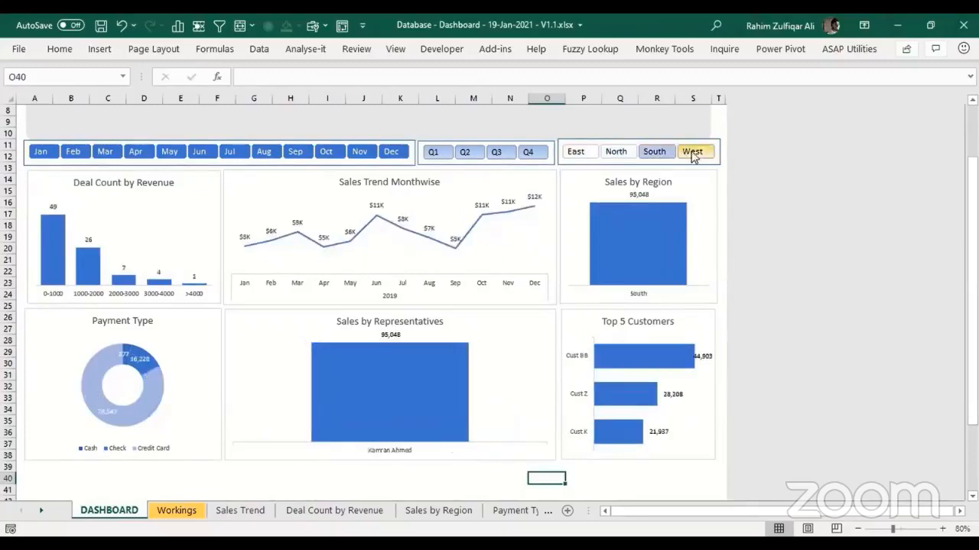
left_click(677, 153)
left_click(616, 152)
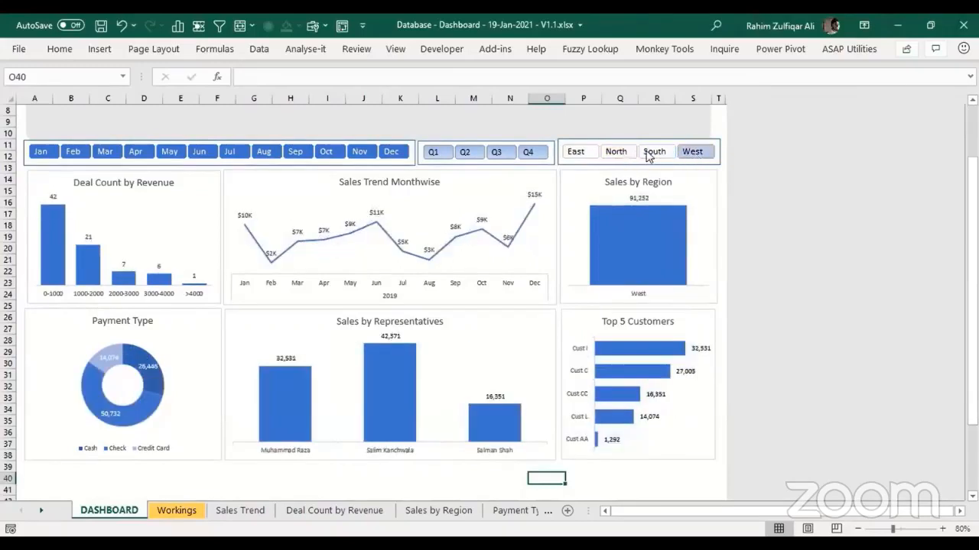
left_click(654, 153, "ctrl")
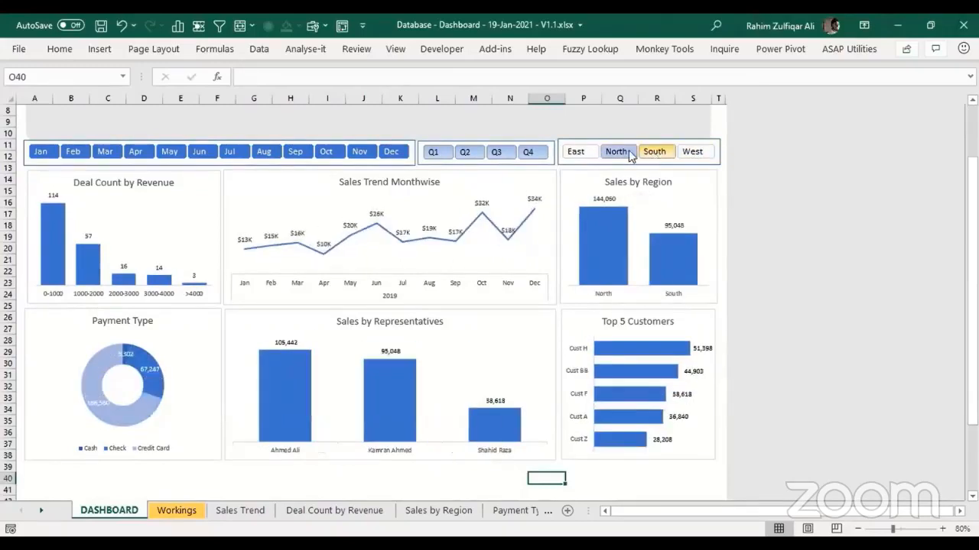
Step: Filter the dashboard to Mar, May, Aug and Sep with the Month slicer
left_click(105, 151)
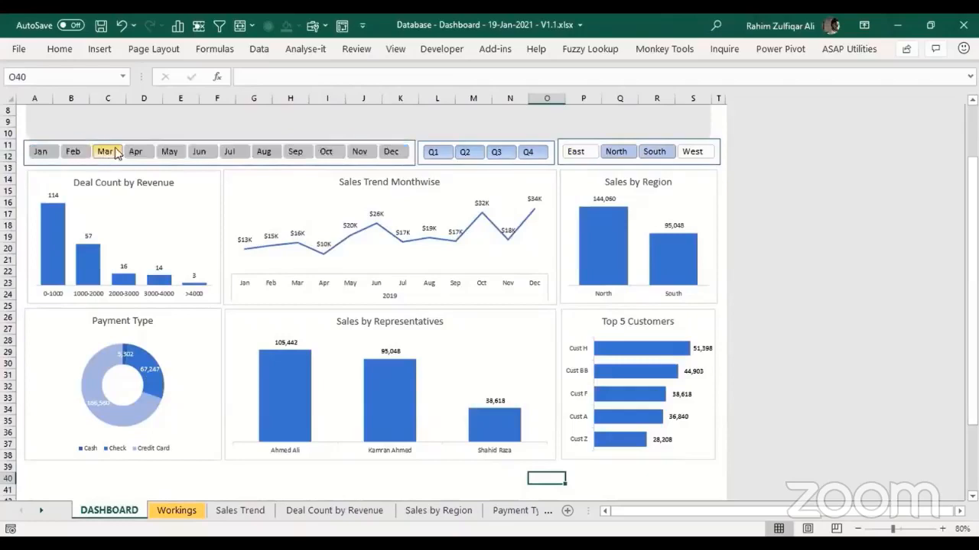
left_click(169, 151, "ctrl")
left_click(259, 152, "ctrl")
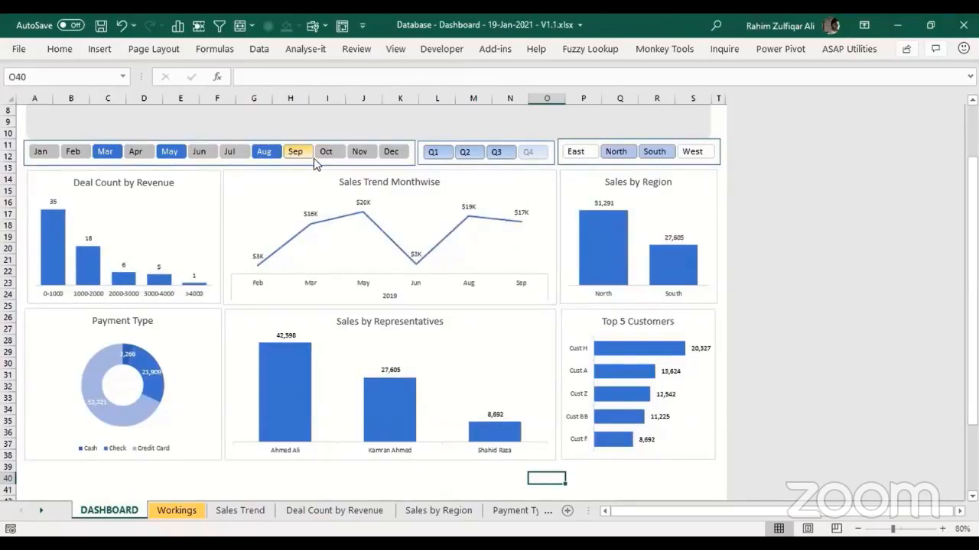
Step: Reselect all months from Jan to Dec and all four regions in the slicers
left_click(40, 152)
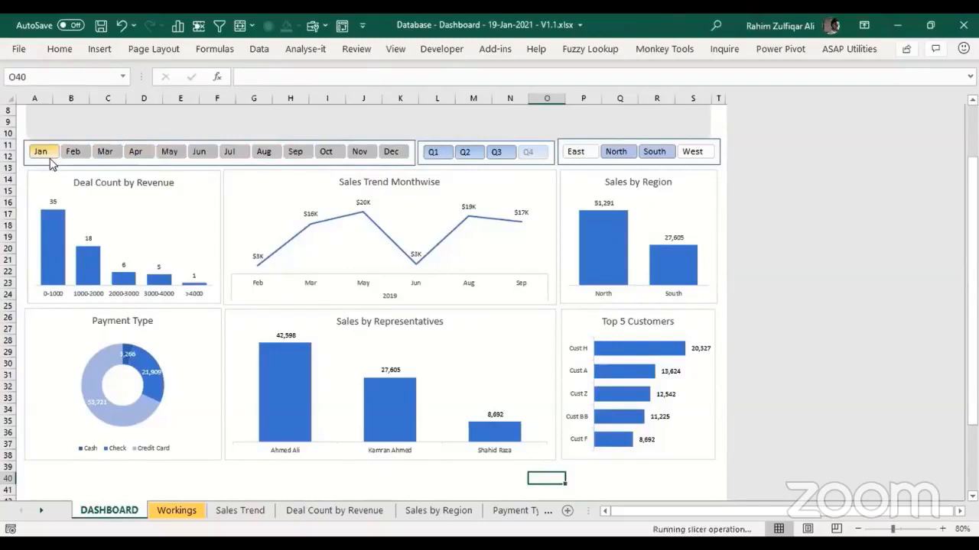
left_click(391, 151, "shift")
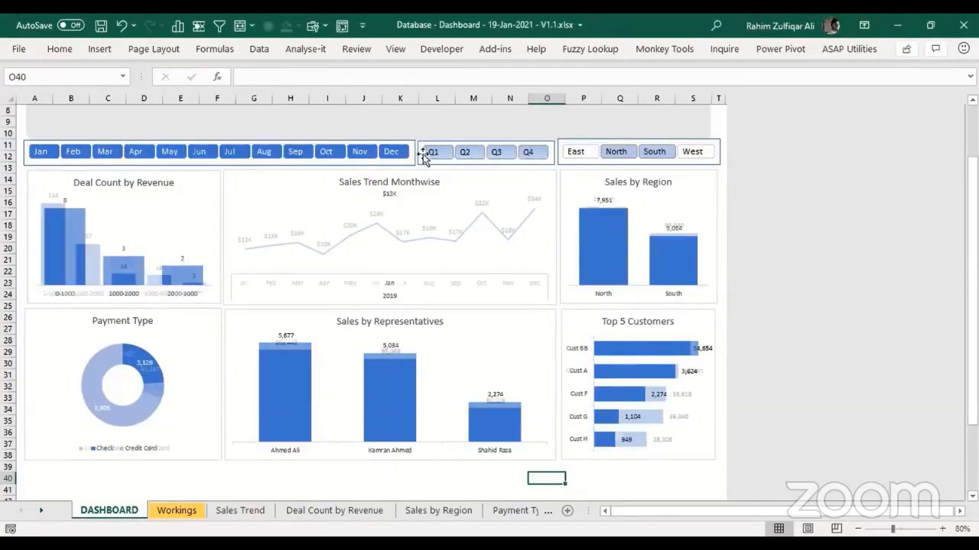
left_click(703, 152, "shift")
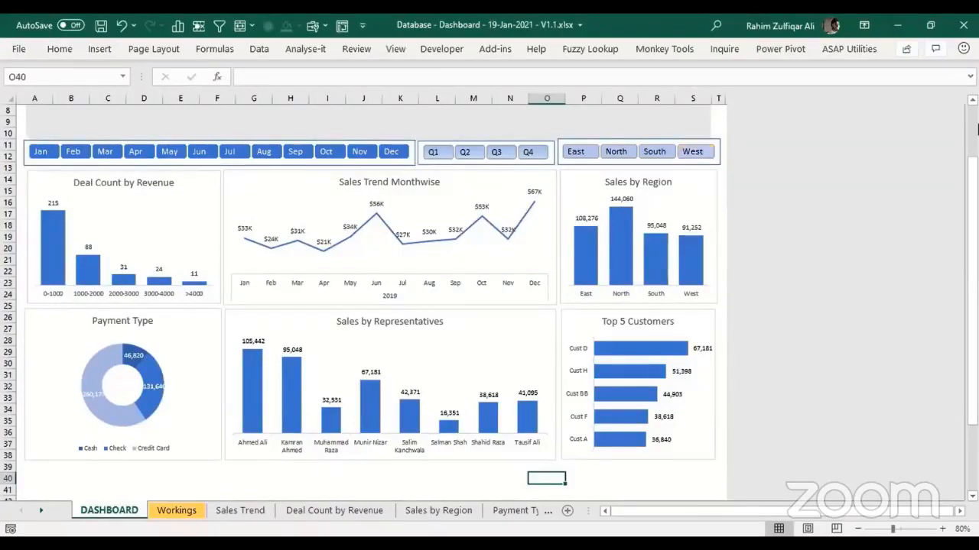
scroll(975, 130, "up", 3)
left_click(277, 183)
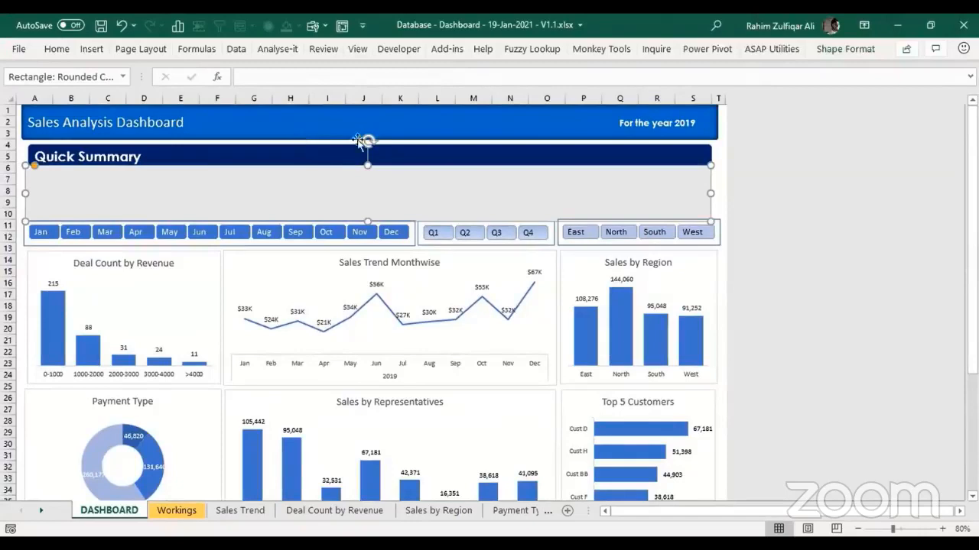
left_click(718, 194)
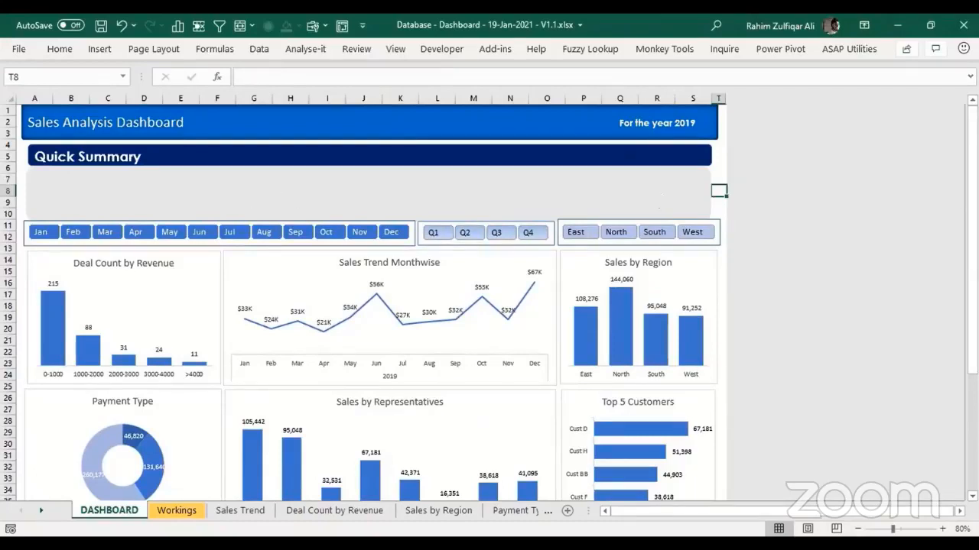
mouse_move(971, 277)
left_mouse_down()
mouse_move(972, 354)
mouse_move(971, 274)
left_mouse_up()
Step: Create defined names from the top row for the whole data table, headers included, on the database sheet
left_click(44, 512, "ctrl")
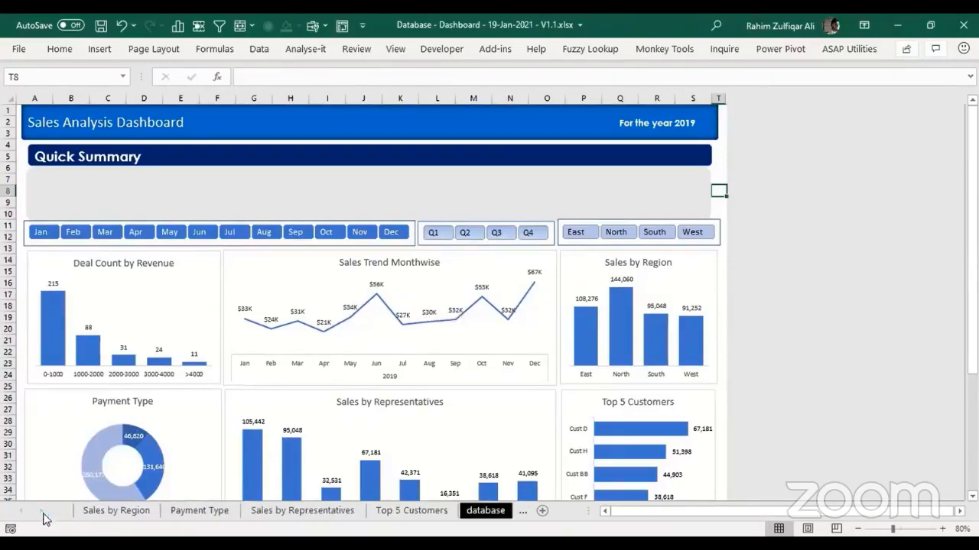
left_click(490, 514)
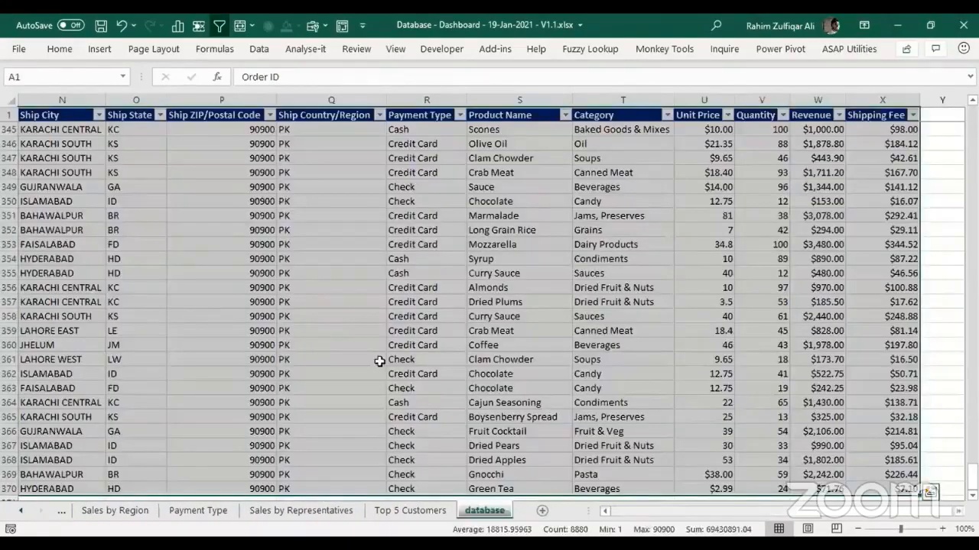
left_click(369, 331)
key("ctrl+Home")
key("Up")
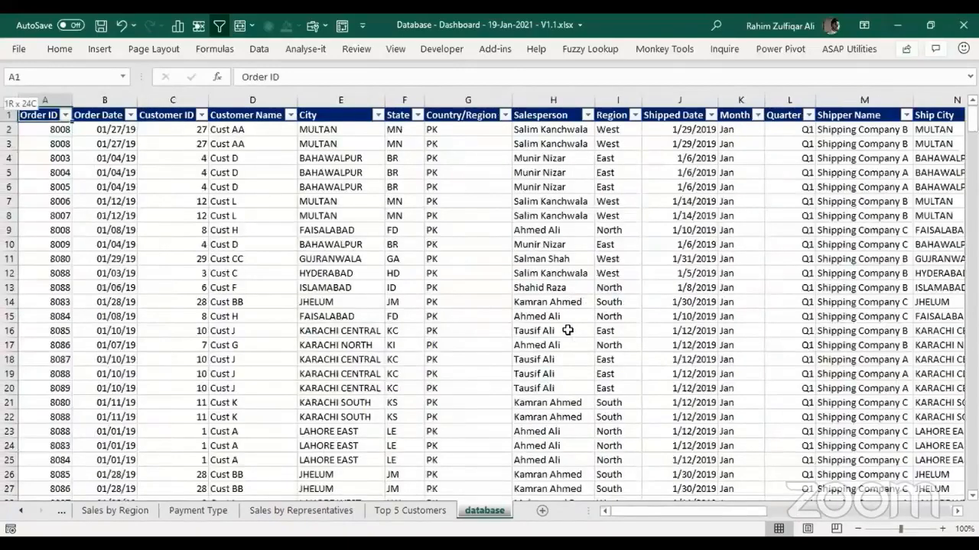
key("ctrl+shift+End")
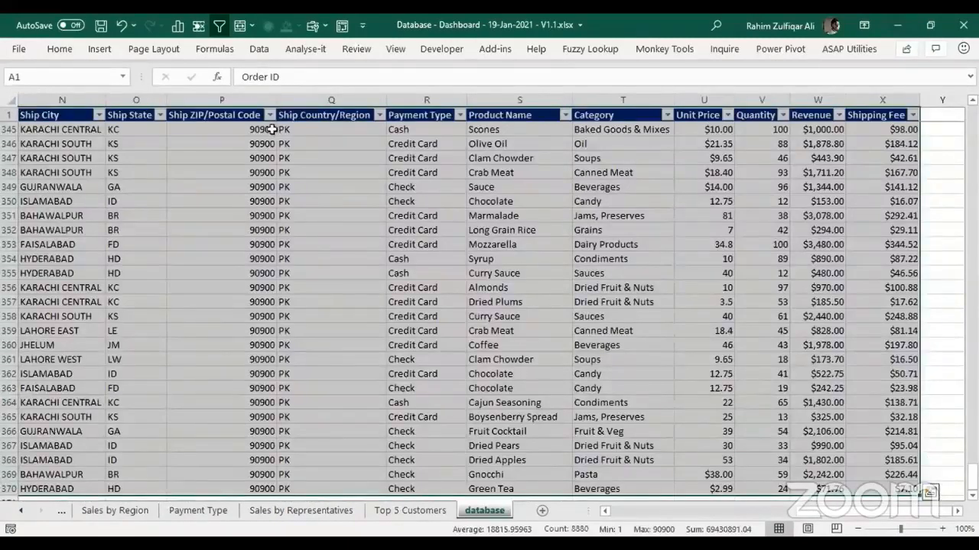
left_click(215, 49)
left_click(490, 105)
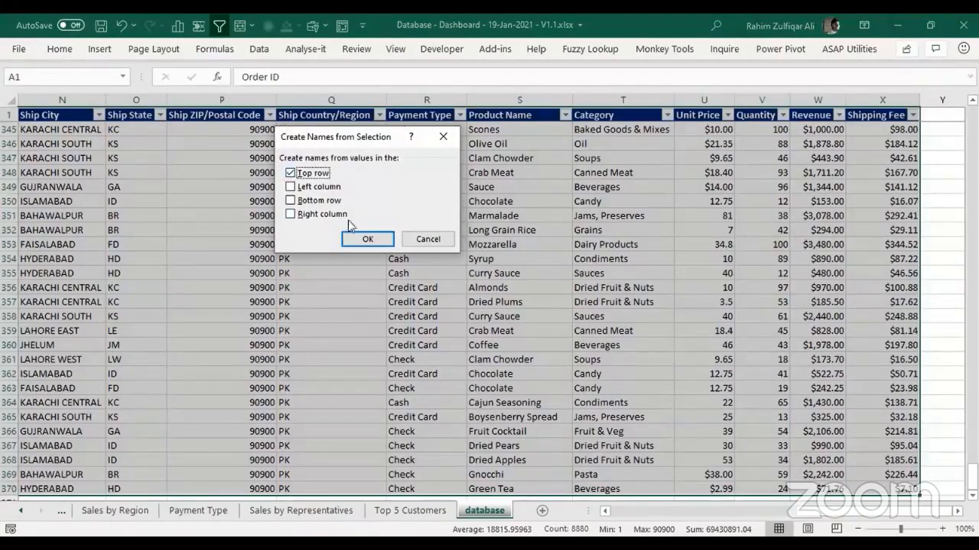
left_click(356, 242)
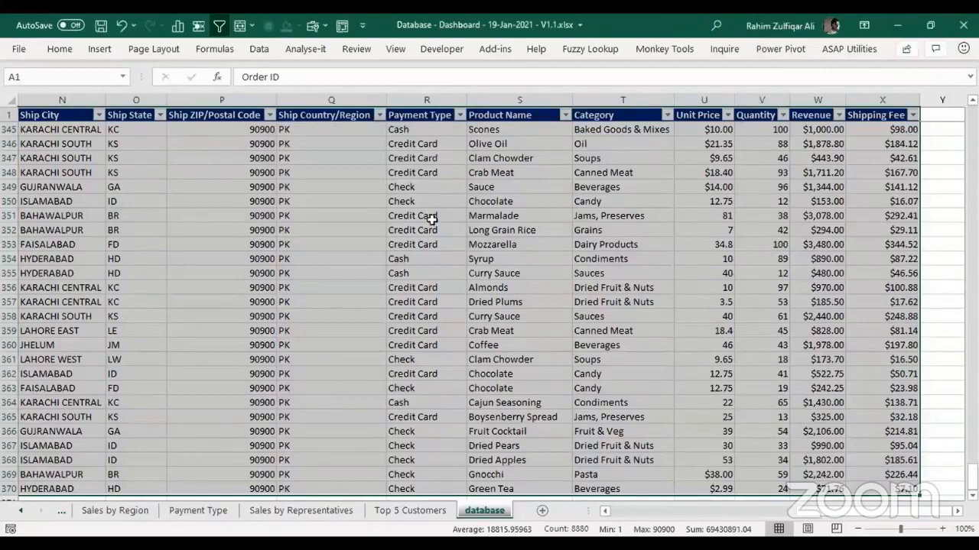
Step: Review the workbook's defined names and the database ranges they refer to in the Name Manager, changing nothing
key("ctrl+Home")
left_click(216, 48)
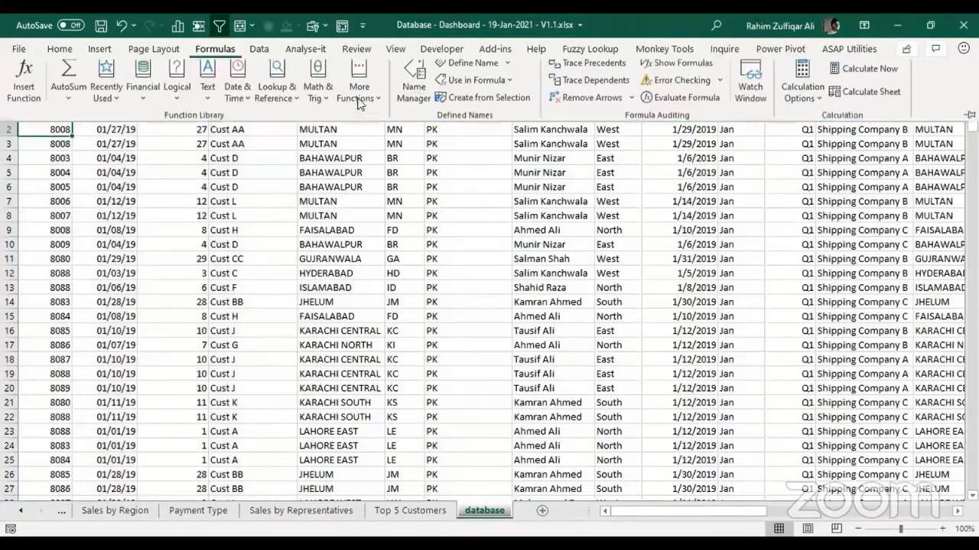
left_click(414, 95)
key("Down")
key("Down")
key("Down")
key("Down")
key("Down")
key("Down")
key("Down")
key("Down")
key("Down")
key("Down")
key("Down")
key("Down")
key("Down")
key("Down")
key("Down")
key("Down")
key("Down")
key("Down")
key("Down")
key("Down")
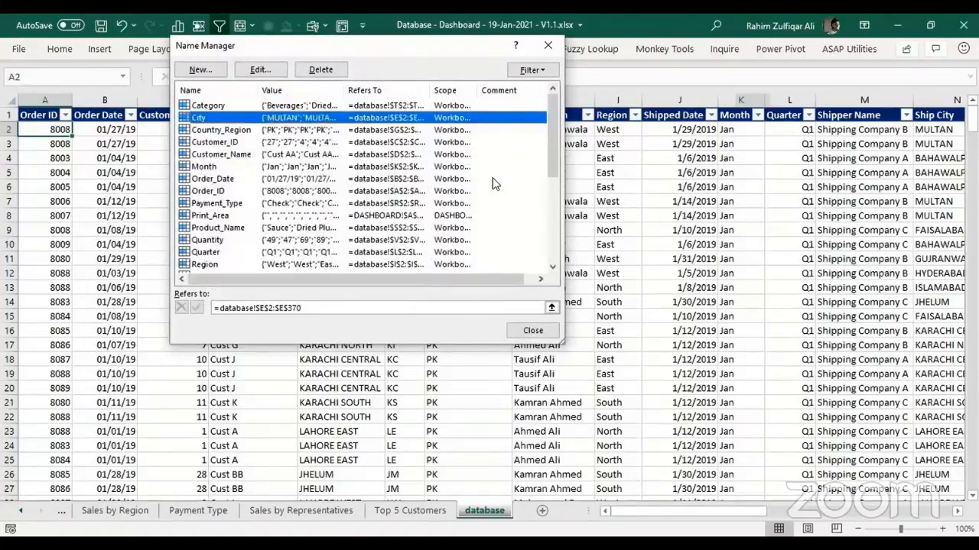
key("Up")
key("Up")
key("Up")
key("Up")
key("Up")
key("Up")
key("Up")
key("Up")
key("Up")
key("Up")
key("Up")
key("Up")
key("Up")
key("Up")
key("Up")
key("Up")
key("Up")
key("Up")
key("Up")
key("Up")
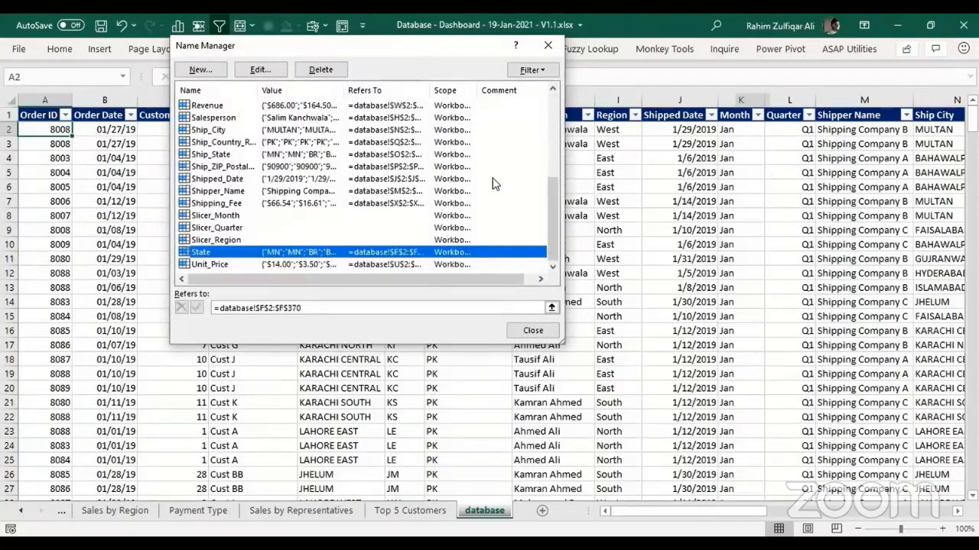
key("Up")
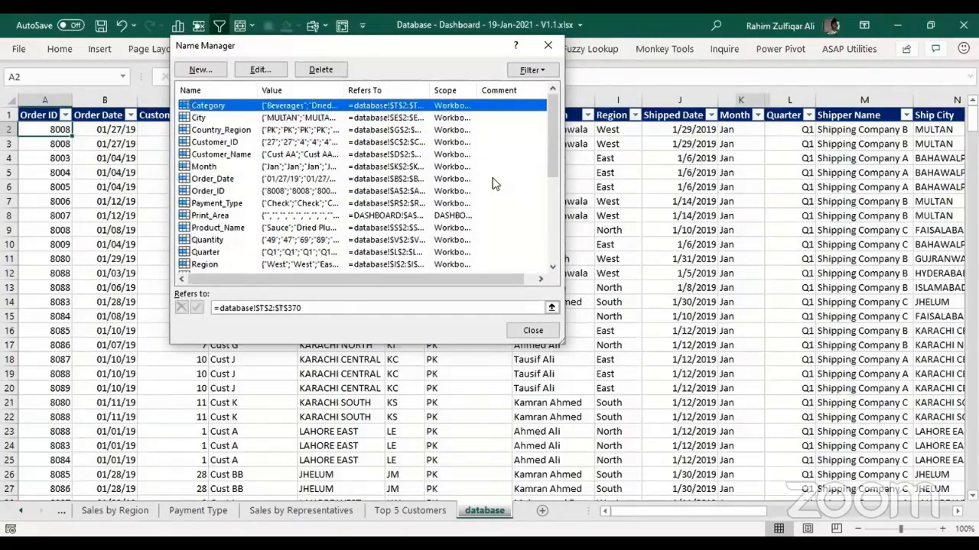
key("Escape")
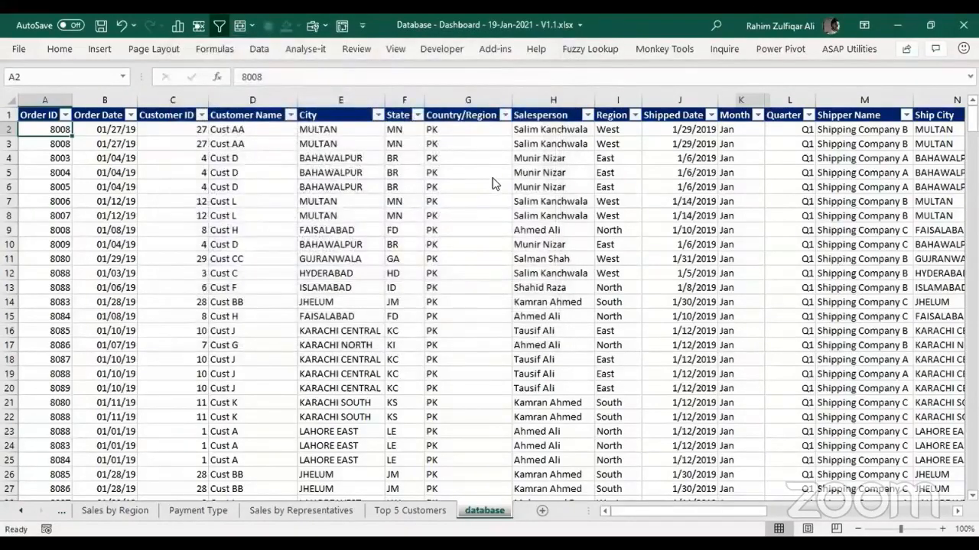
Step: Widen column C on the Workings sheet to make room for the summary labels
key("ctrl+Page_Up")
key("ctrl+Page_Up")
key("ctrl+Page_Up")
key("ctrl+Page_Up")
key("ctrl+Page_Up")
key("ctrl+Page_Up")
key("ctrl+Page_Up")
key("ctrl+Page_Up")
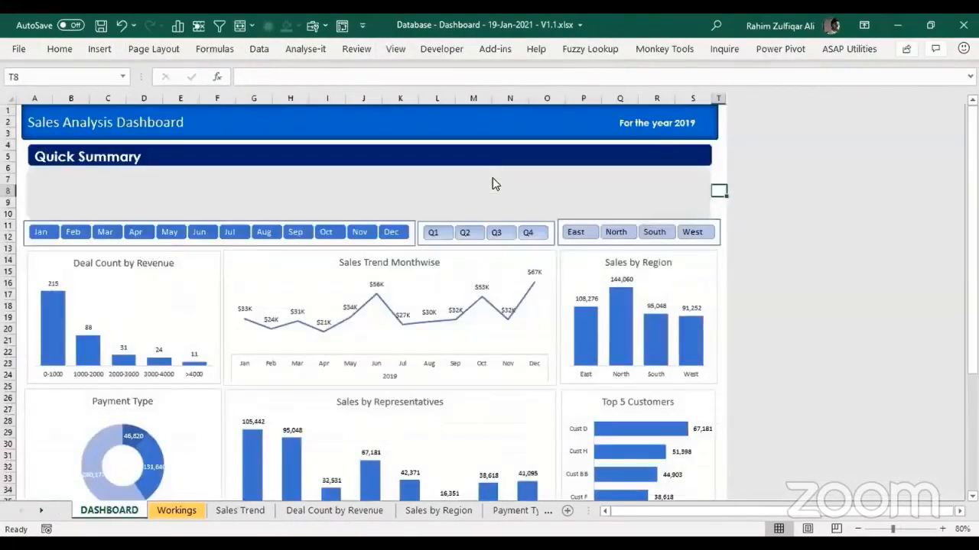
key("ctrl+Page_Down")
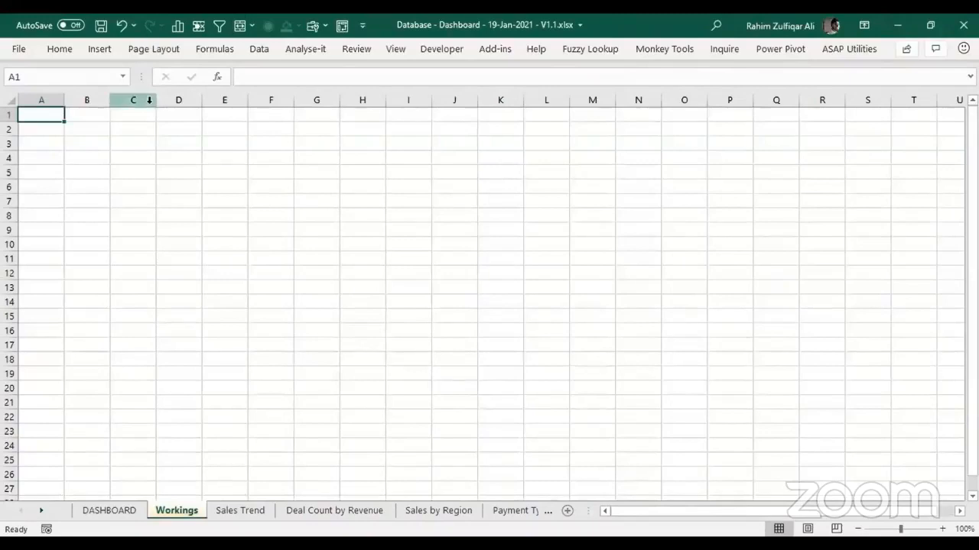
left_click_drag(149, 100, 398, 107)
Step: Enter the label "Total Revenue" in cell C4 of the Workings sheet
left_click(290, 158)
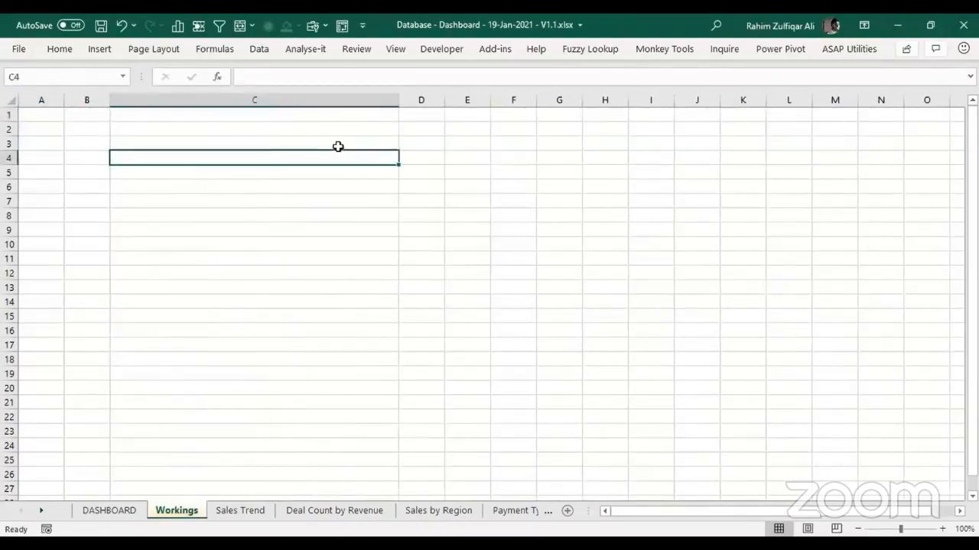
type("Total Rev")
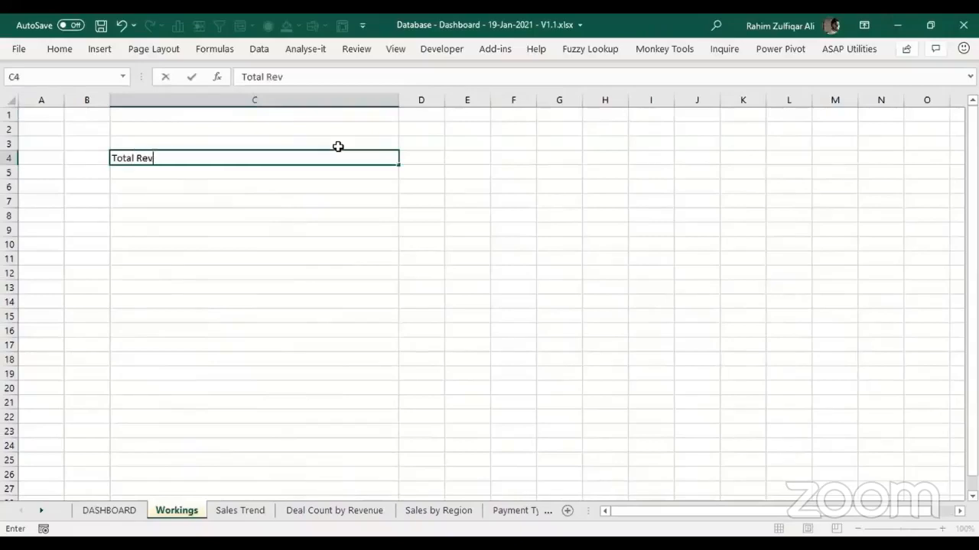
type("enue")
key("Return")
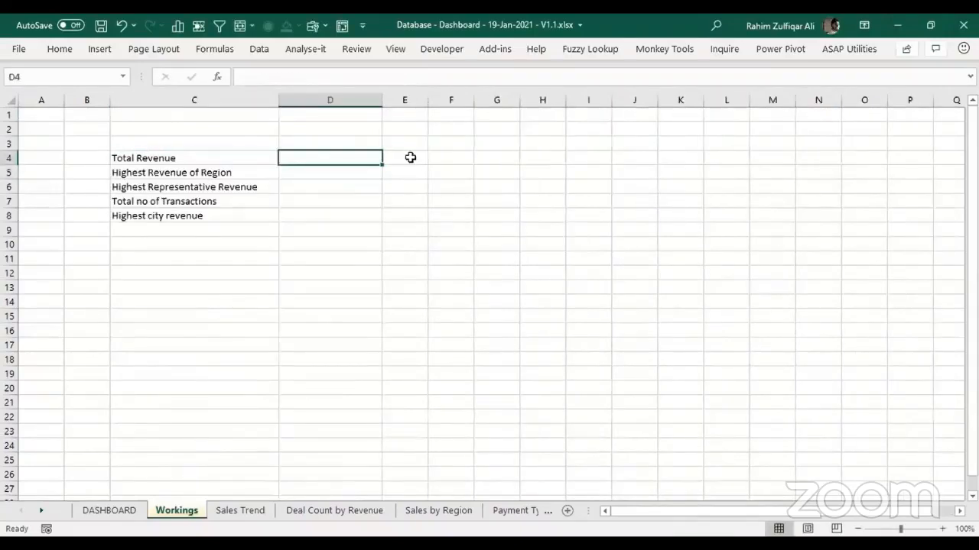
Step: Calculate the total revenue in cell D4 with =SUM(Revenue), using the defined name
type("=")
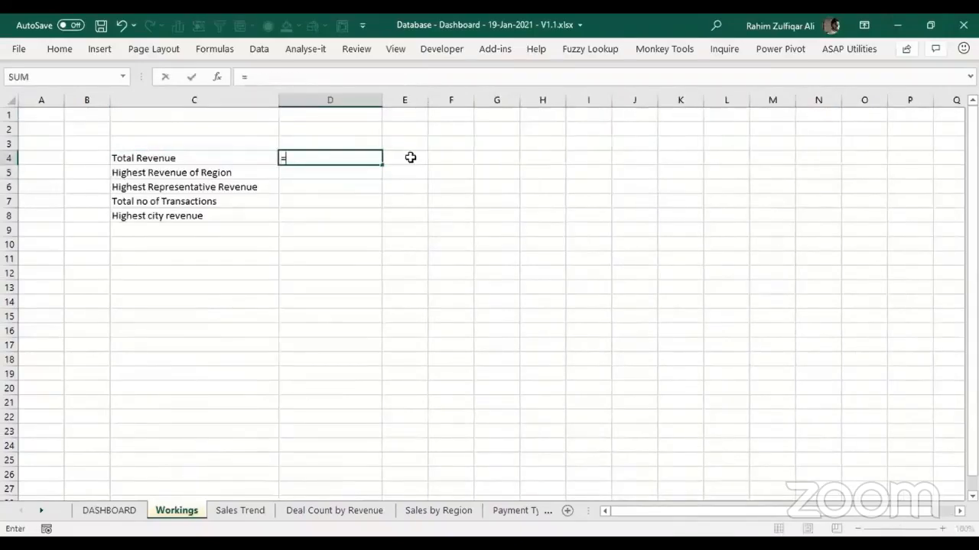
type("SUM(re")
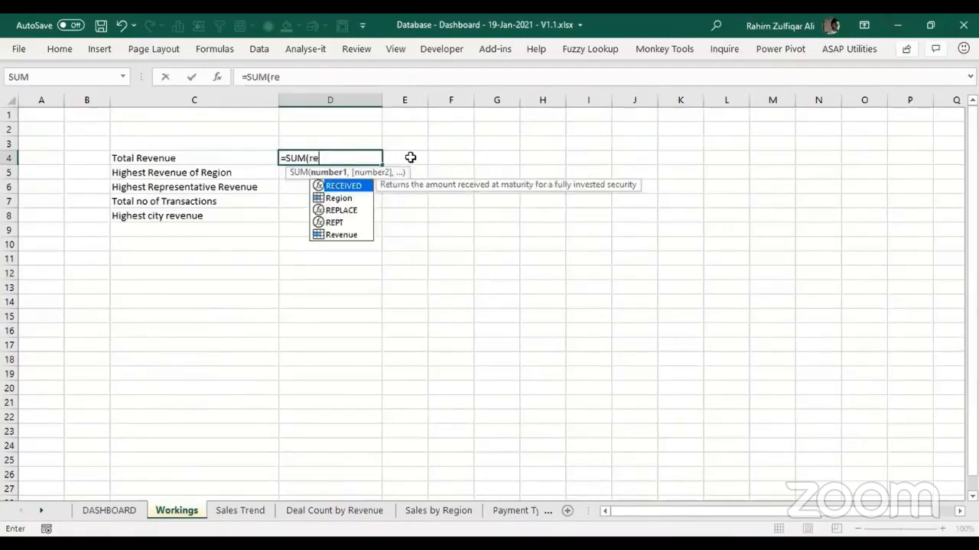
key("Down")
key("Down")
key("Down")
key("Down")
key("Tab")
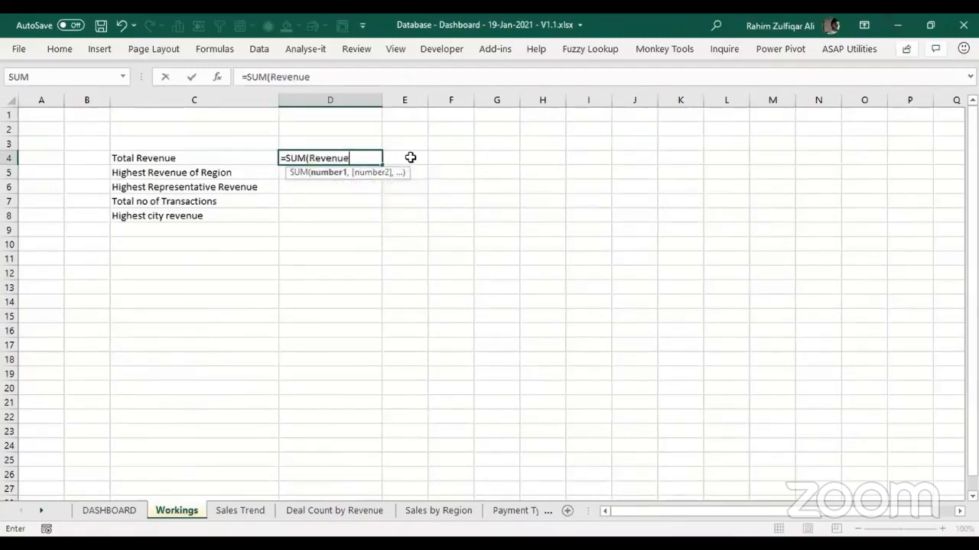
type(")")
key("Return")
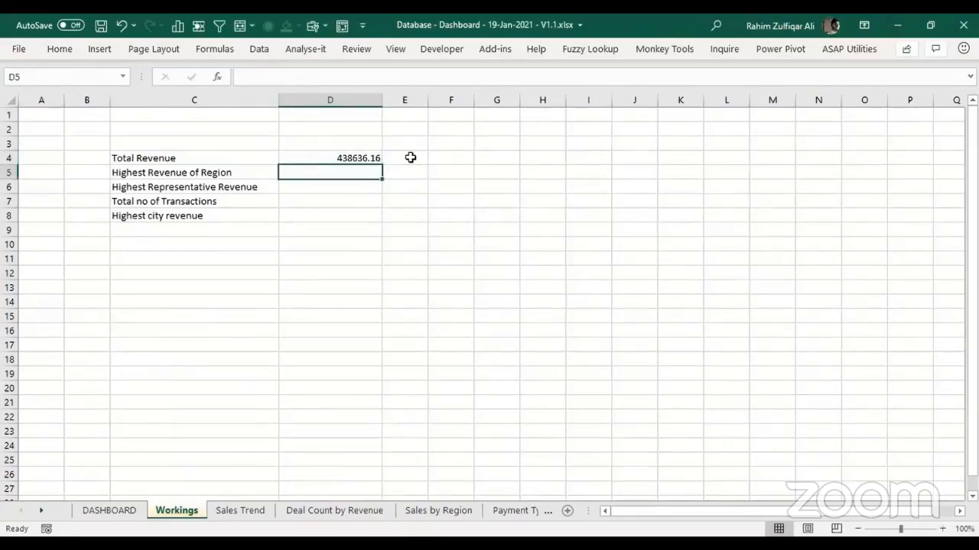
Step: List the regions East, West, North and South in cells F4 to F7 of the Workings sheet
key("Right")
key("Right")
key("Right")
key("Up")
key("Left")
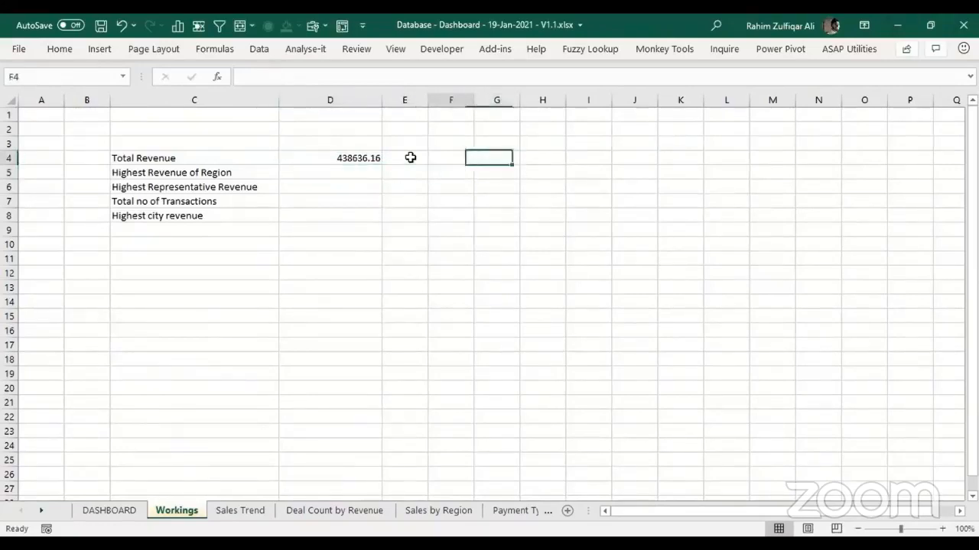
type("East")
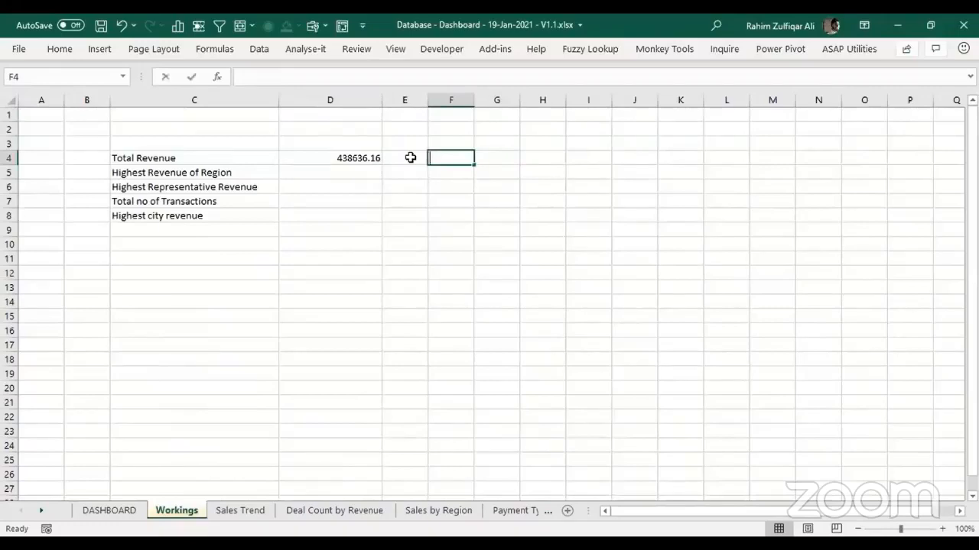
key("Return")
type("West")
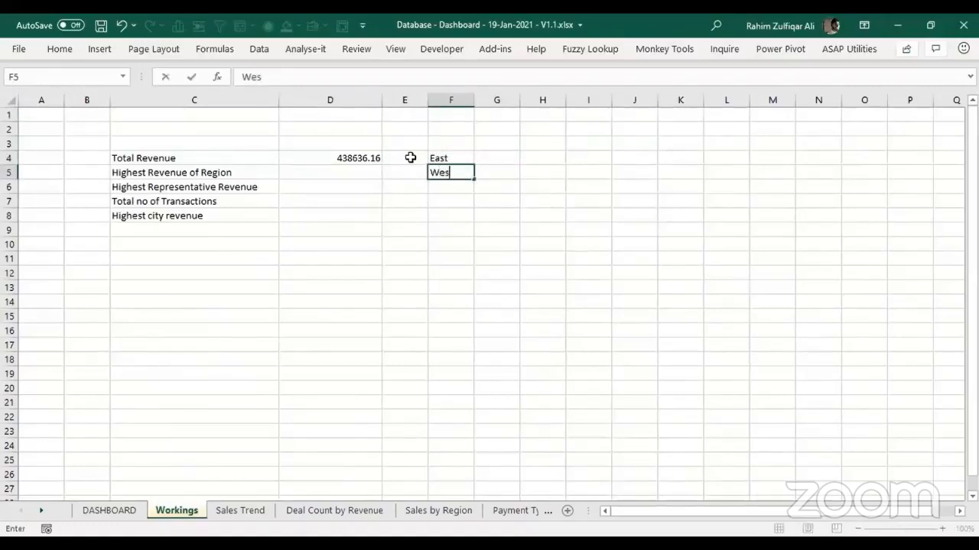
key("Return")
type("North")
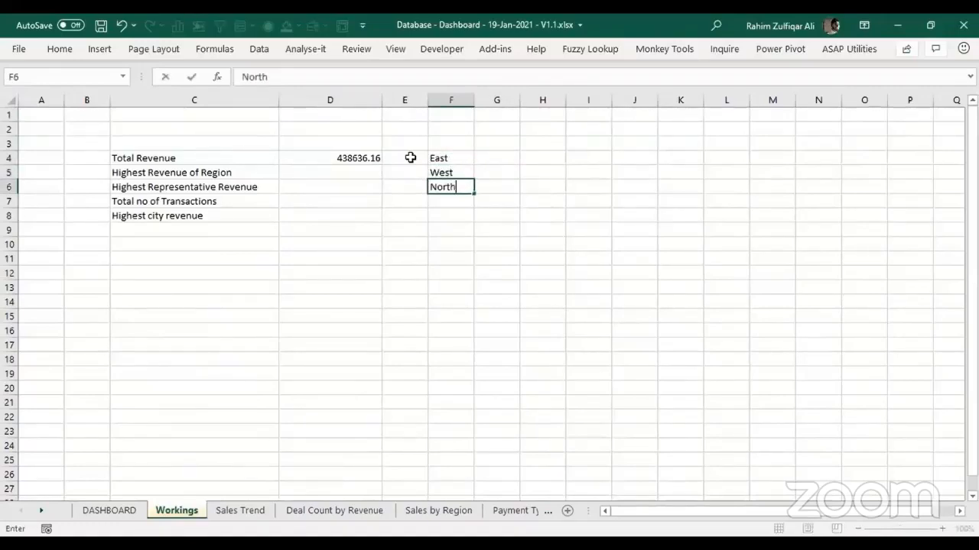
key("Return")
type("South")
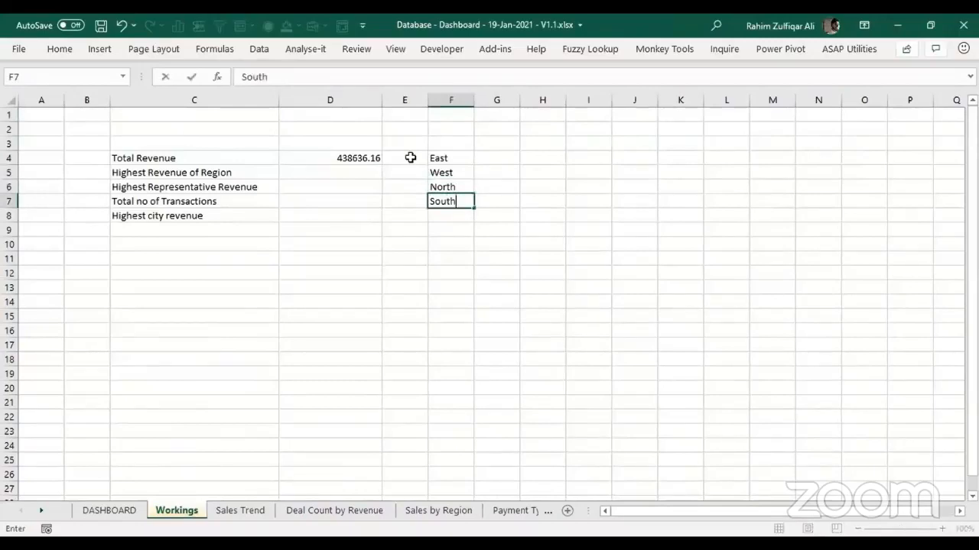
key("Return")
Step: Calculate East's revenue in cell G4 with =SUMIFS(Revenue,Region,F4), using the defined names
key("Up")
key("Up")
key("Up")
key("Up")
key("Right")
type("=")
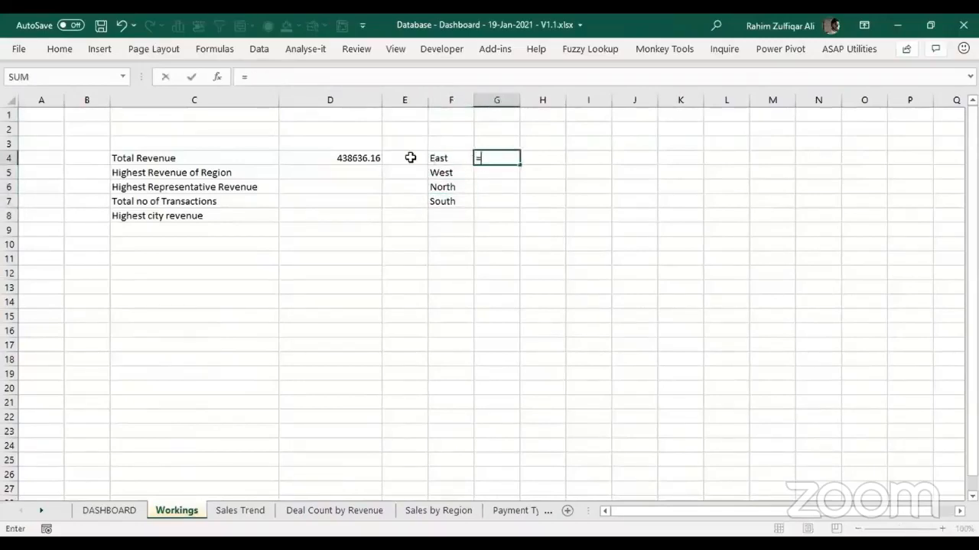
type("sumifs")
key("Tab")
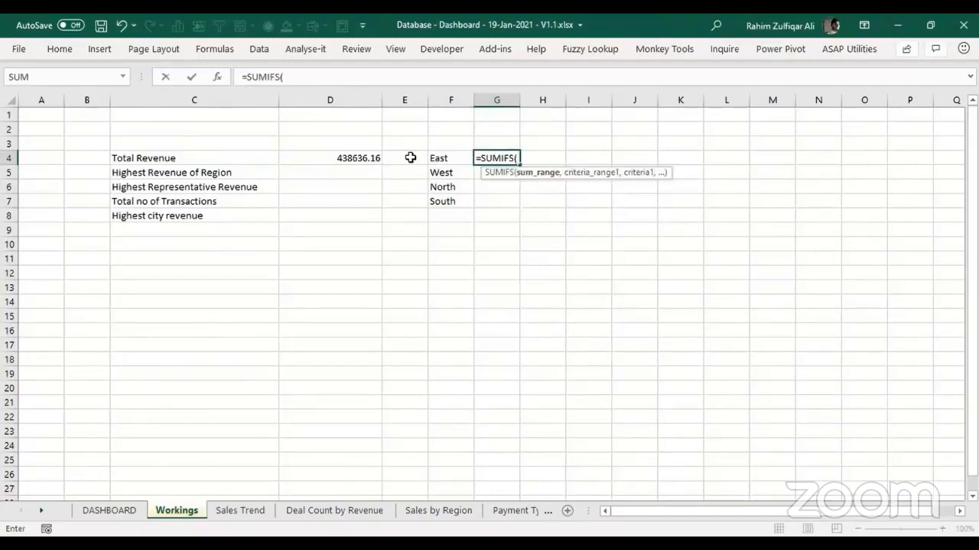
type("re")
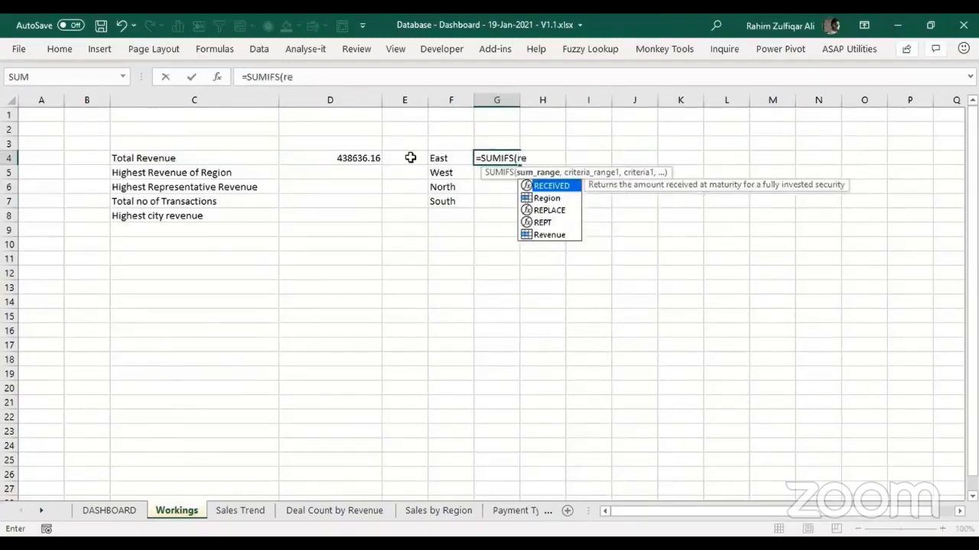
key("Down")
key("Down")
key("Down")
key("Down")
key("Tab")
type(",")
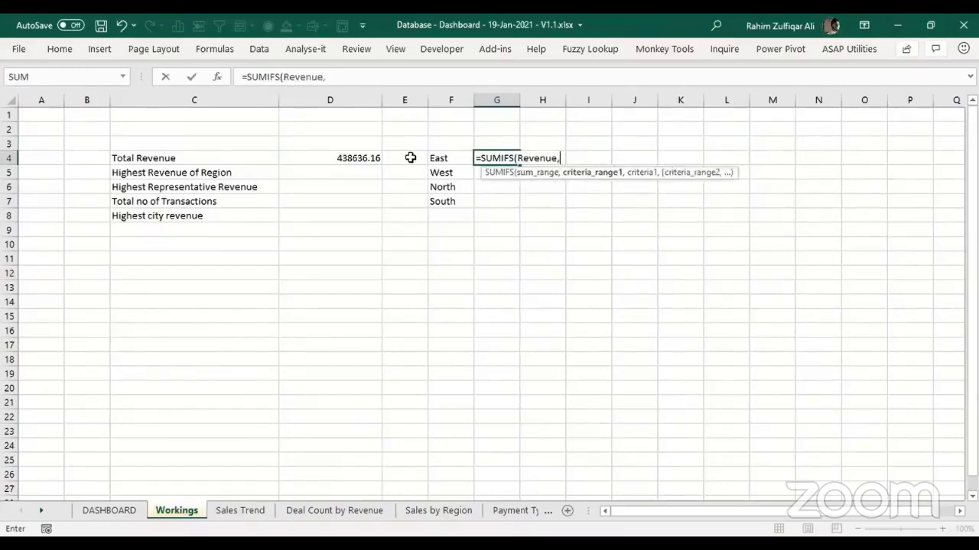
type("regio")
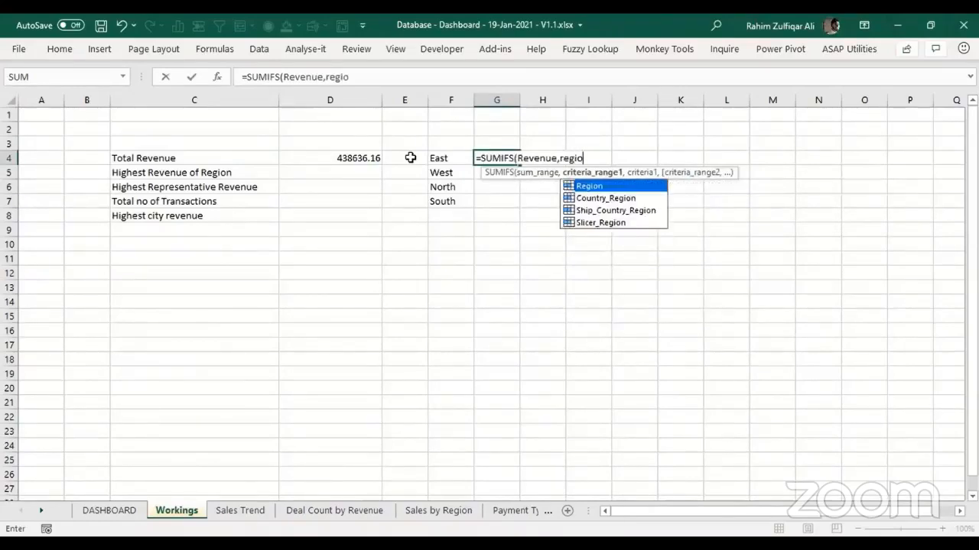
key("Tab")
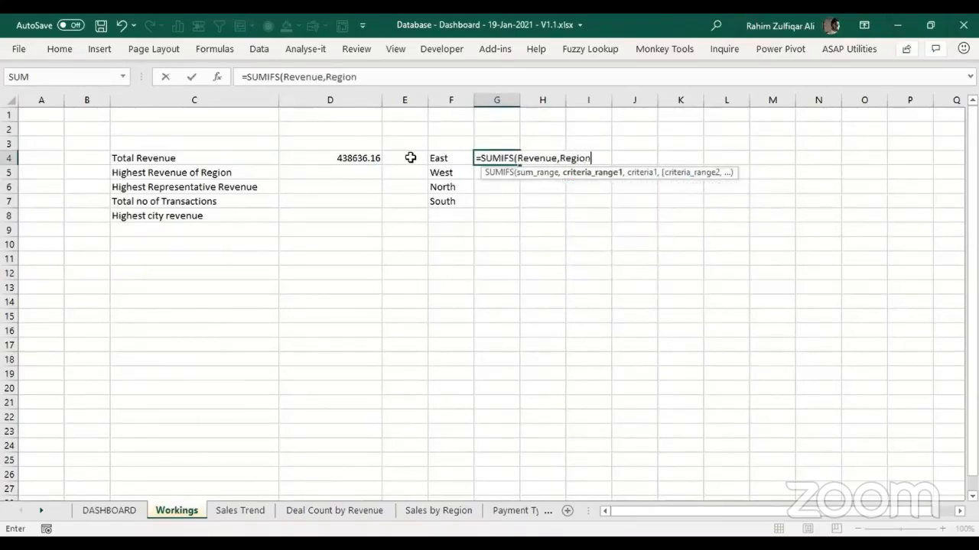
type(",")
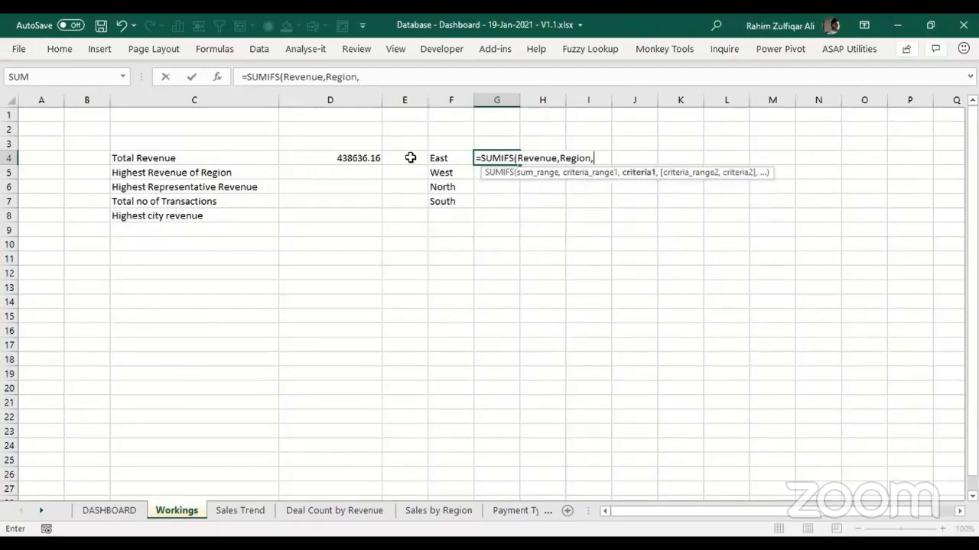
key("Left")
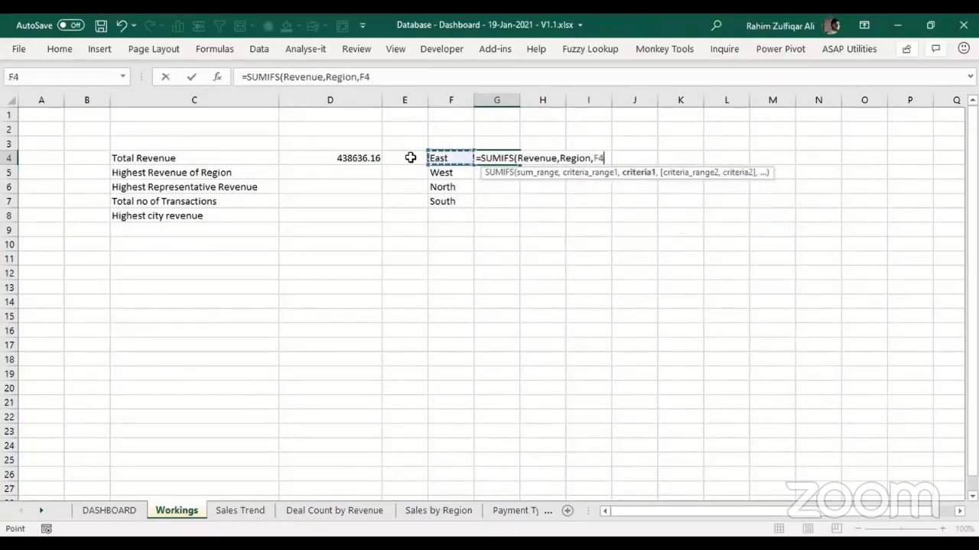
type(")")
key("ctrl+Return")
Step: Fill the SUMIFS formula from G4 down to G7 for the remaining regions
key("shift+Down")
key("shift+Down")
key("shift+Down")
key("ctrl+d")
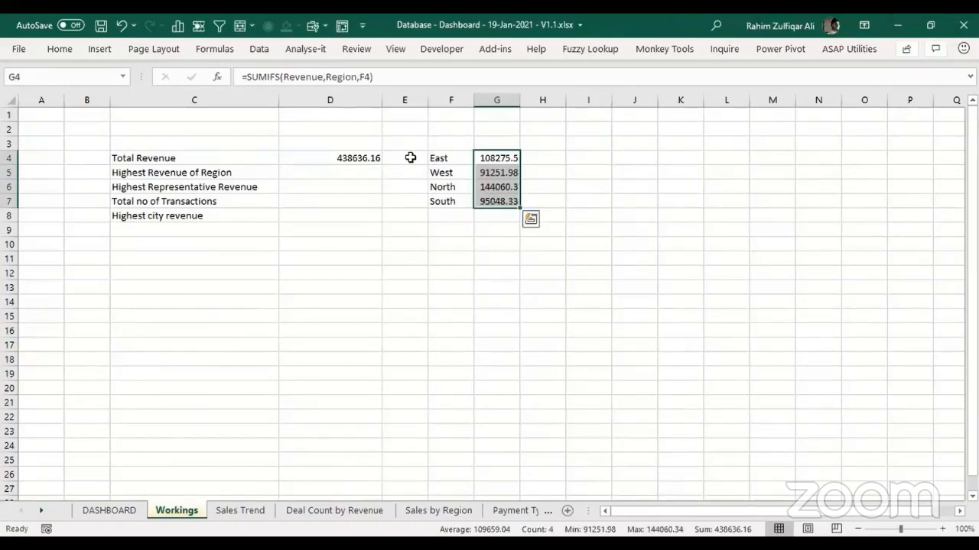
Step: Calculate the highest regional revenue in cell D5 with the MAX of G4:G7
key("Left")
key("Left")
key("Left")
key("Left")
key("Down")
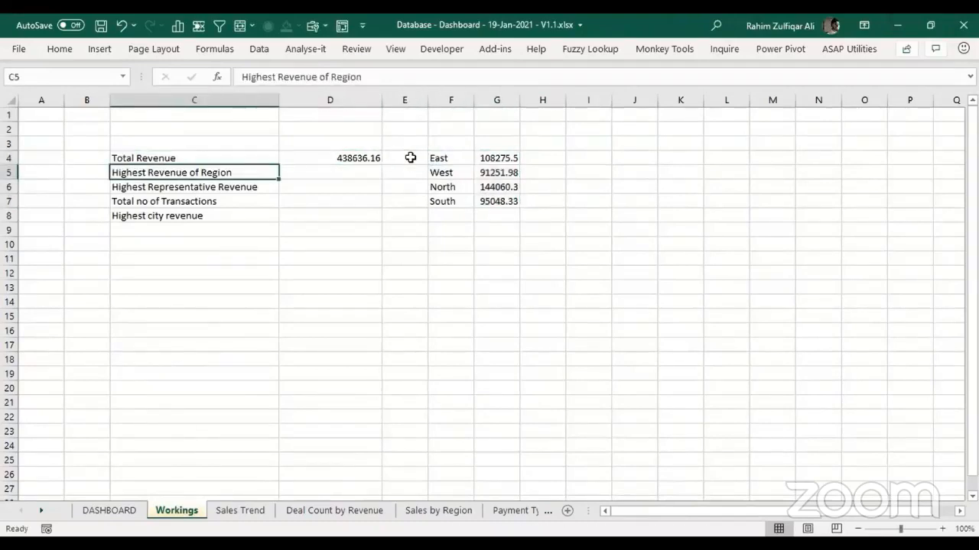
key("Right")
type("=max(")
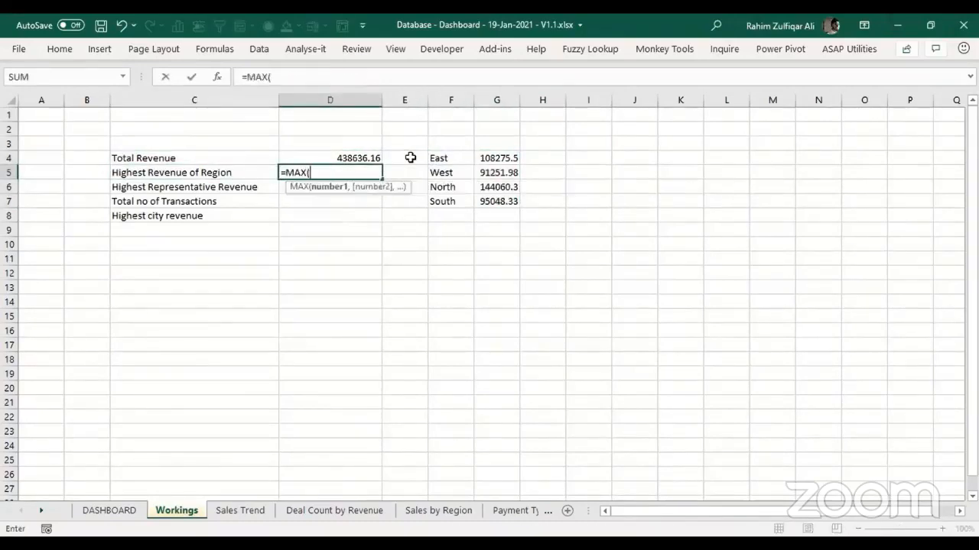
key("Right")
key("Right")
key("Right")
key("Up")
key("shift+Down")
key("shift+Down")
key("shift+Down")
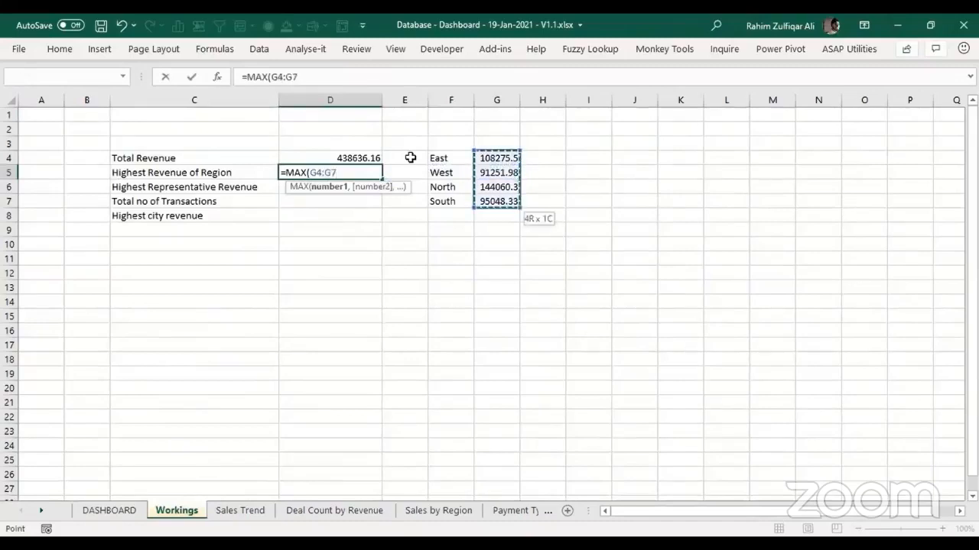
key("Return")
Step: Insert a new column E and return the top region's name in E5 with =INDEX(G4:G7,MATCH(D5,H4:H7,0))
key("Up")
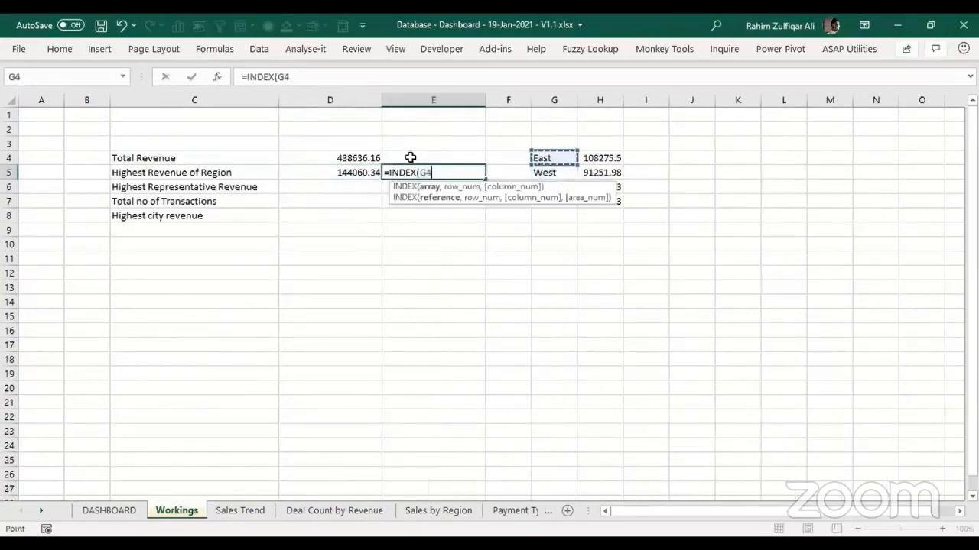
key("shift+Down")
key("shift+Down")
key("shift+Down")
type(",,")
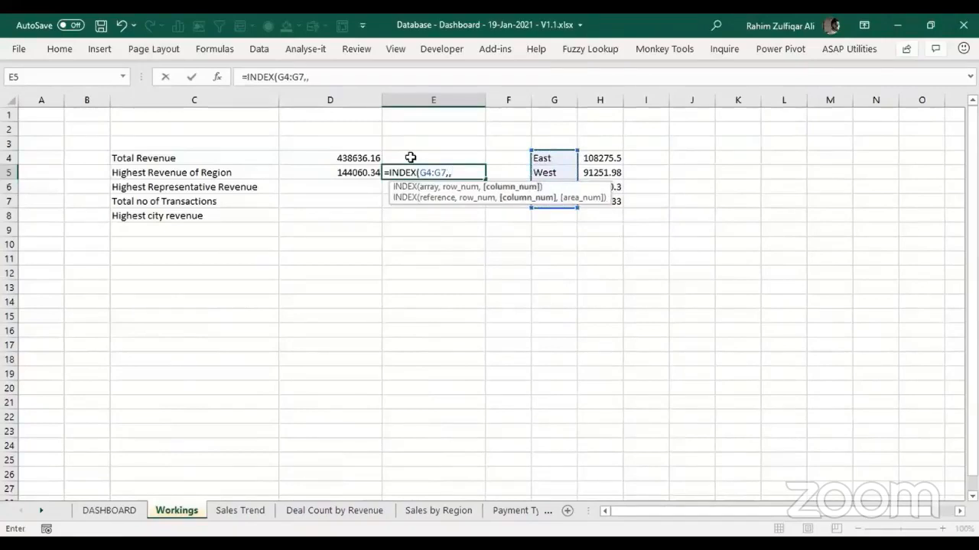
key("BackSpace")
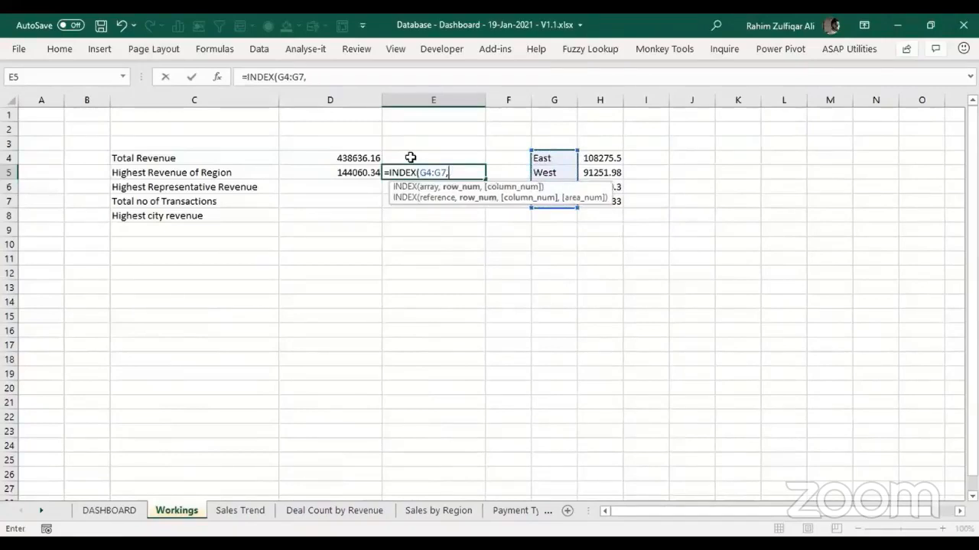
type("matc")
key("Tab")
key("Left")
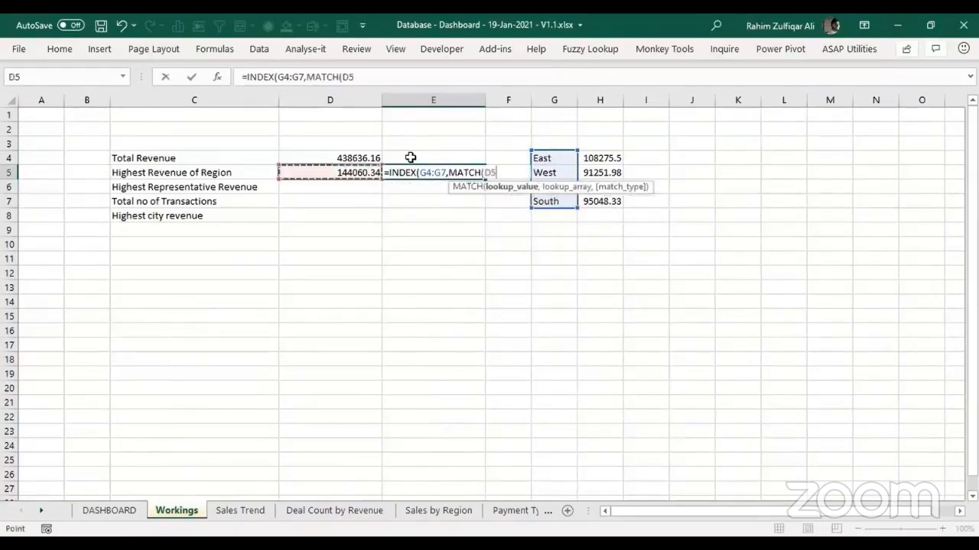
type(",")
key("Right")
key("Right")
key("Up")
key("Right")
key("shift+Down")
key("shift+Down")
key("shift+Down")
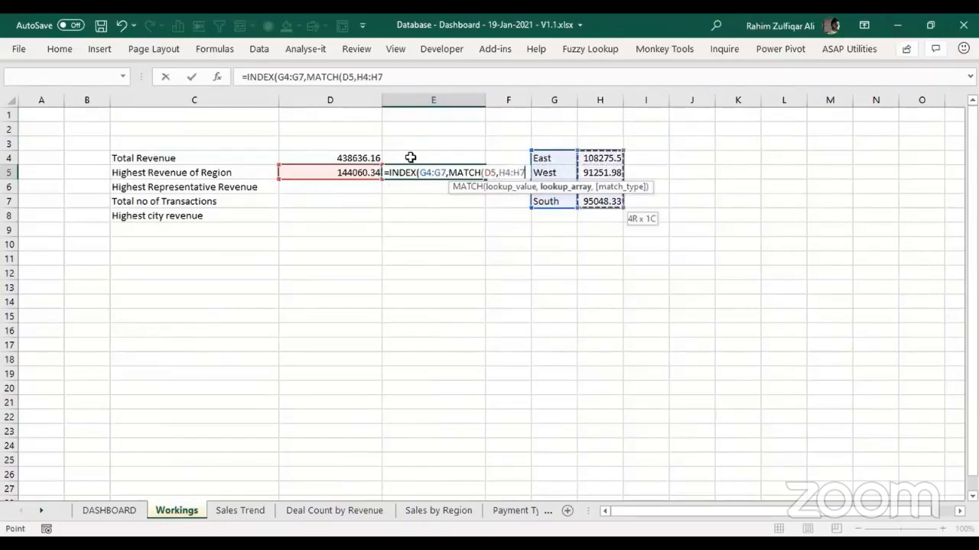
type(",0")
key("Return")
key("Up")
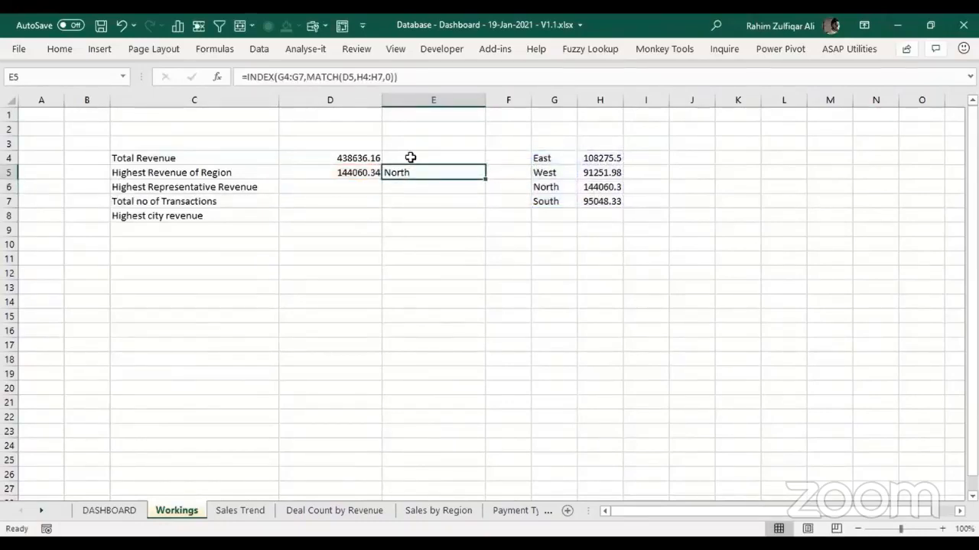
Step: Examine the INDEX/MATCH formula in E5 and the MAX formula in D5 with their referenced ranges
key("Left")
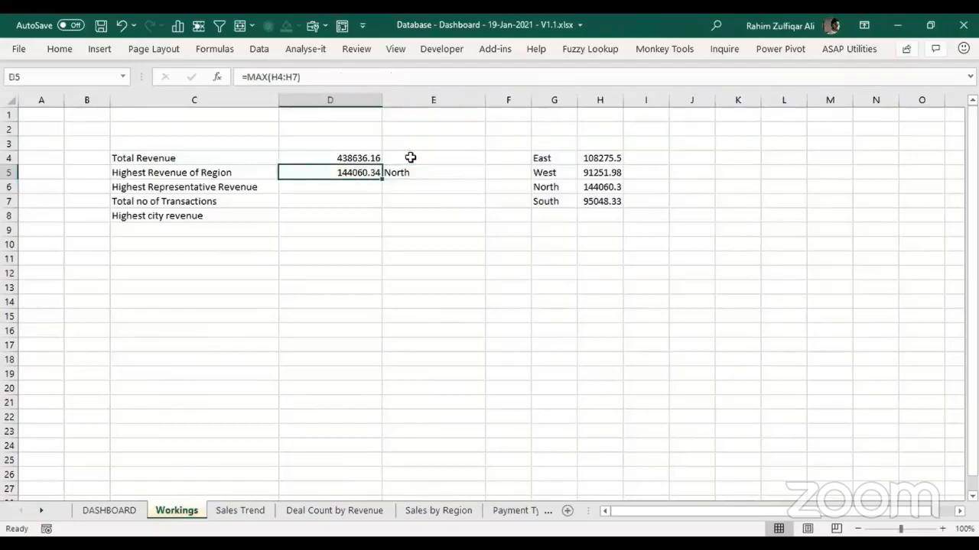
key("Right")
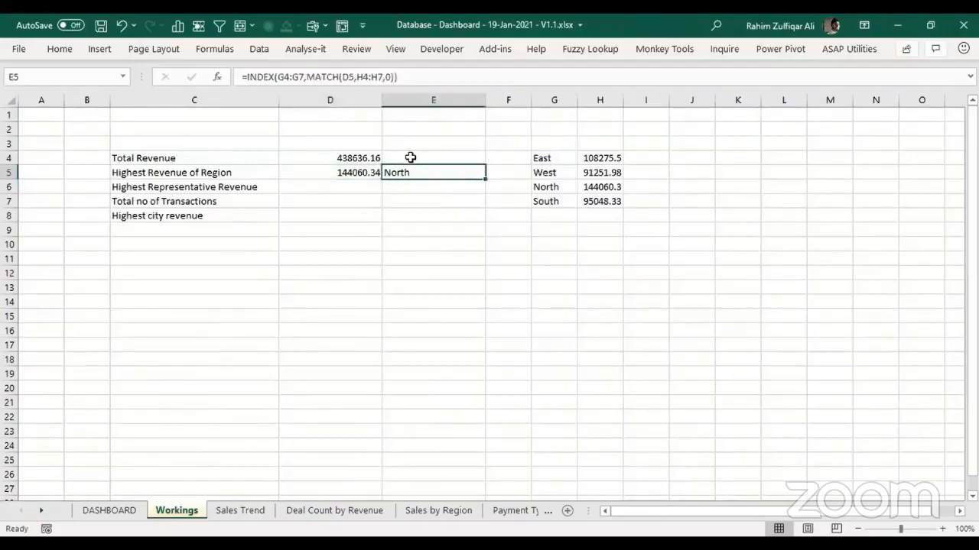
key("F2")
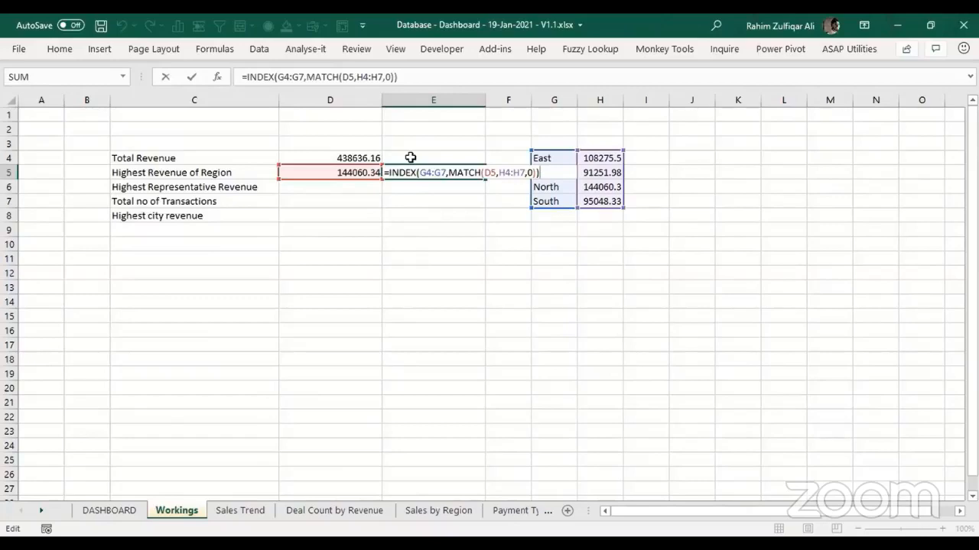
key("shift+Tab")
key("F2")
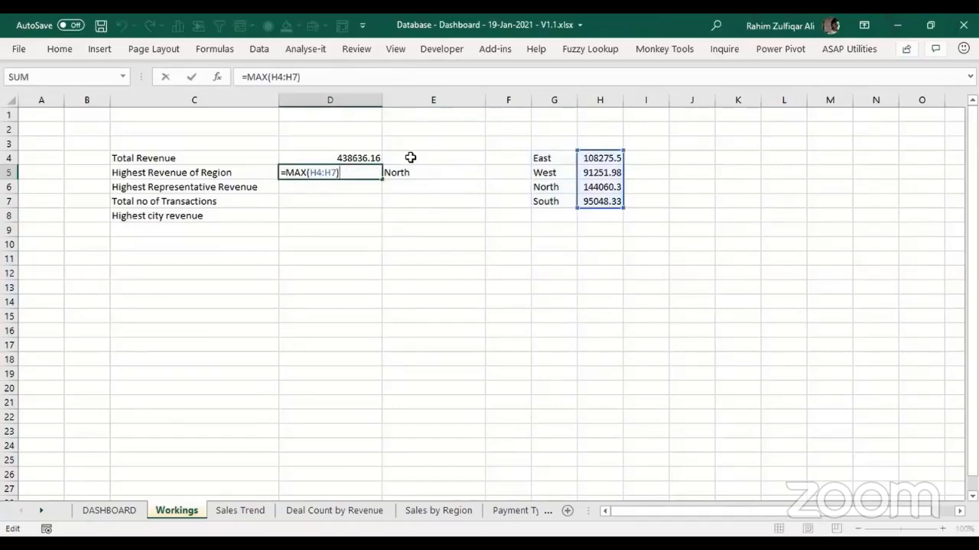
key("ctrl+Return")
Step: Examine the region list and the SUMIFS formulas in cells H4 to H7
key("Right")
key("Right")
key("Right")
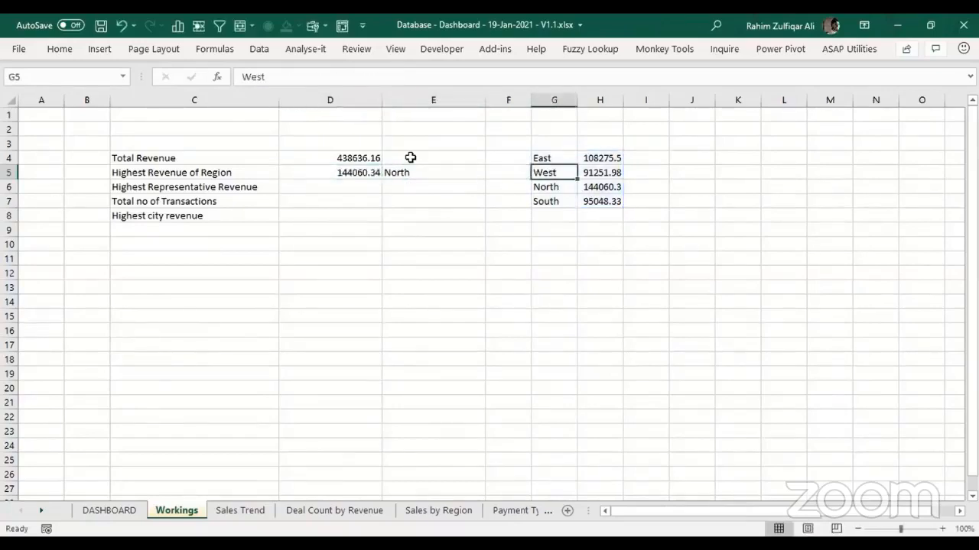
key("Up")
key("Right")
key("Down")
key("Down")
key("Down")
key("Up")
key("Up")
key("Up")
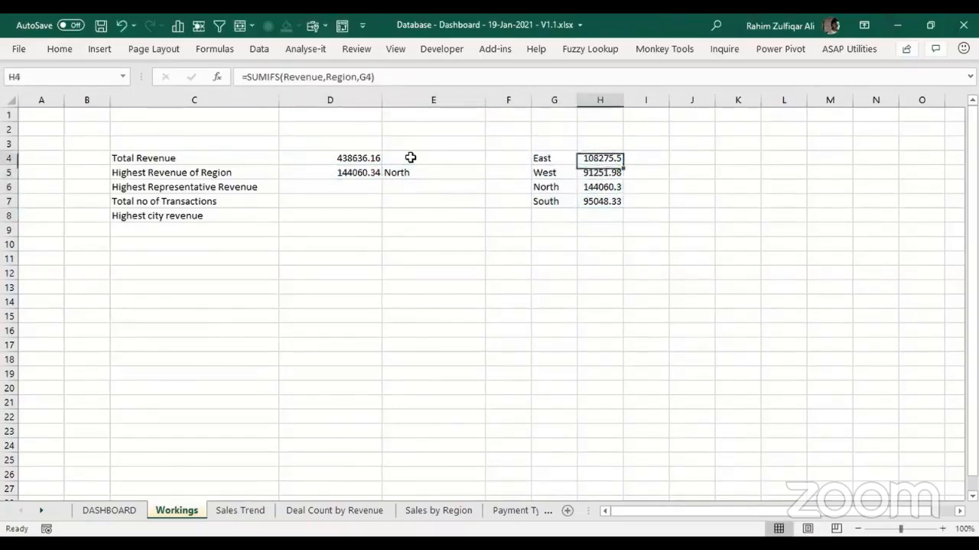
key("Down")
key("Down")
key("Down")
key("Up")
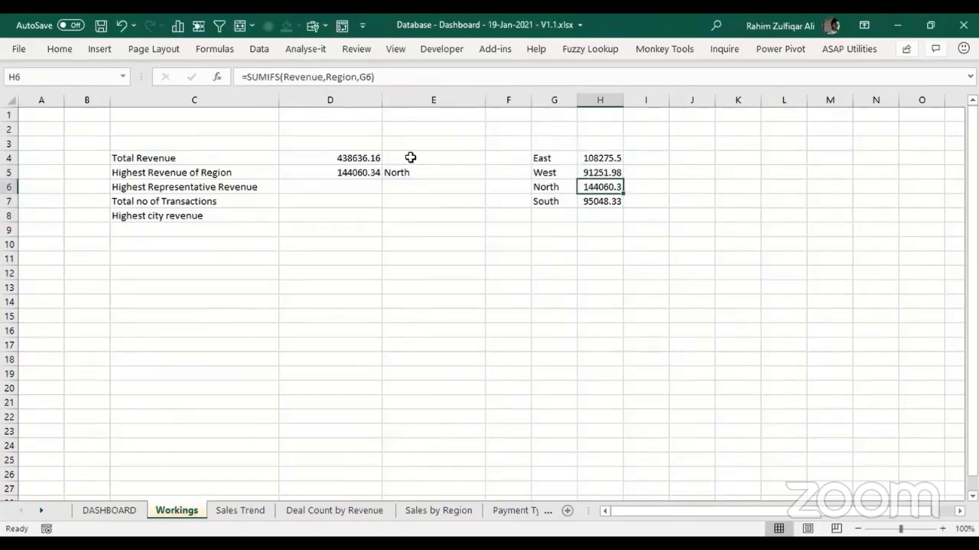
Step: Recheck the INDEX/MATCH formula in E5 against the MAX formula in D5 and the ranges both refer to
key("Left")
key("Up")
key("Left")
key("Left")
key("Left")
key("Right")
key("F2")
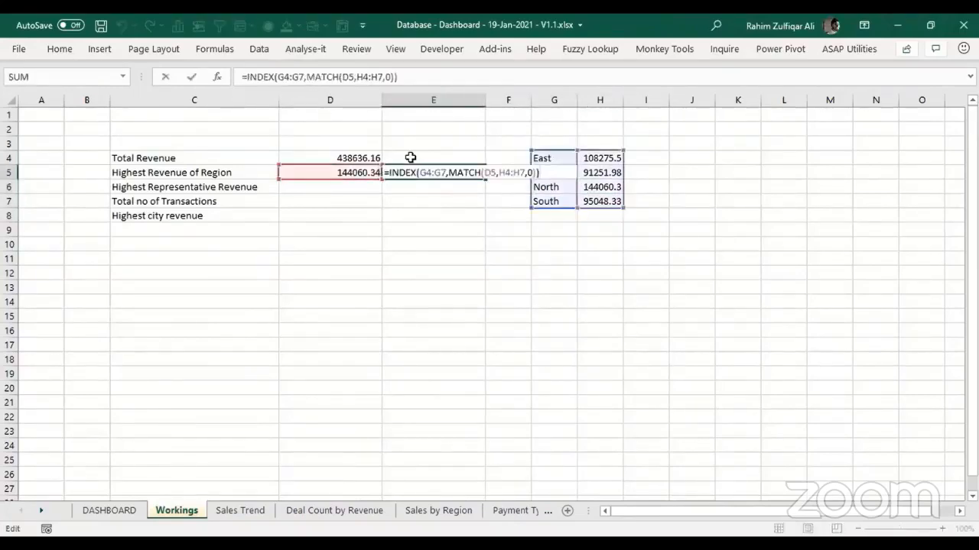
key("Escape")
key("Left")
key("F2")
key("Escape")
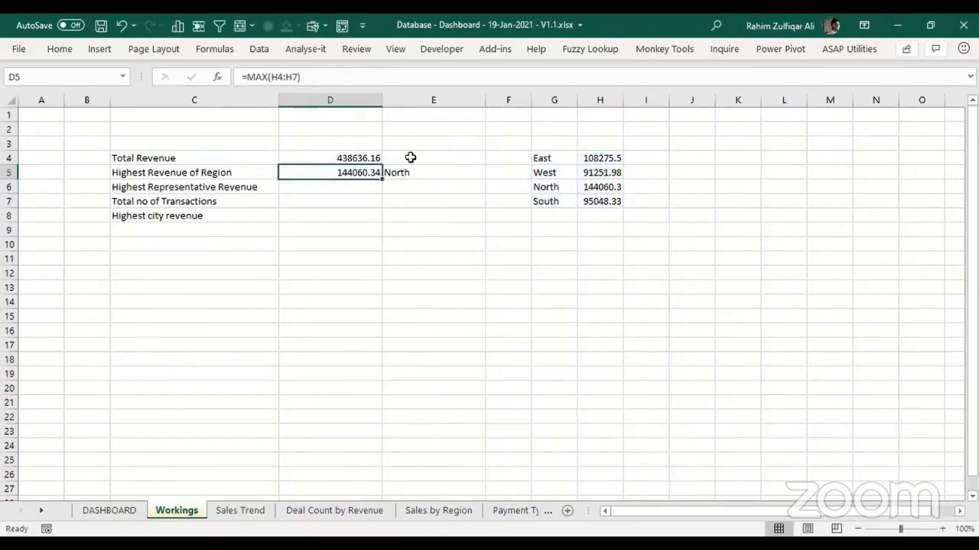
key("Right")
key("F2")
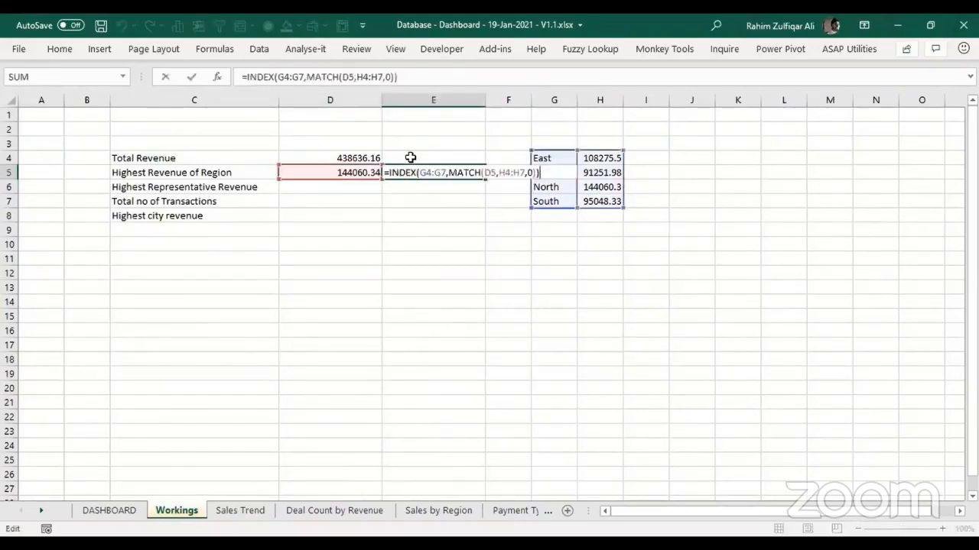
key("Escape")
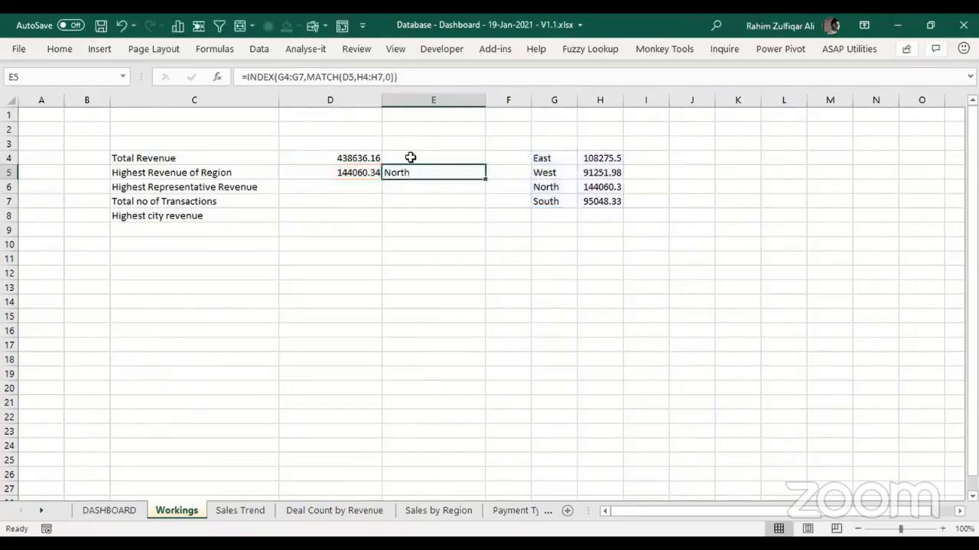
key("Left")
key("F2")
key("Escape")
Step: Inspect the SUMIFS formulas in H4 and H5 that supply the East and West revenue
key("Right")
key("Right")
key("Right")
key("Right")
key("Up")
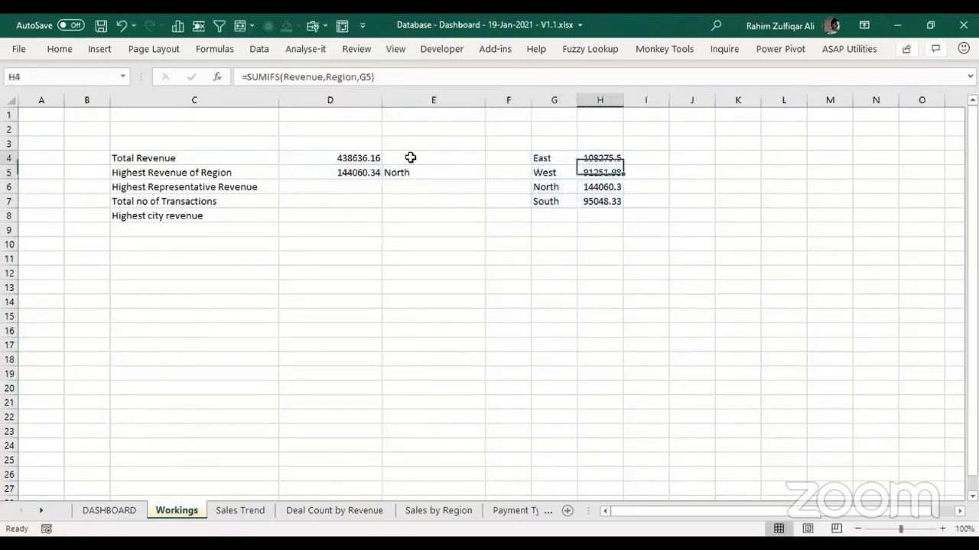
key("F2")
key("Escape")
key("Down")
key("F2")
key("Escape")
key("Left")
key("Left")
key("Left")
key("Left")
key("Left")
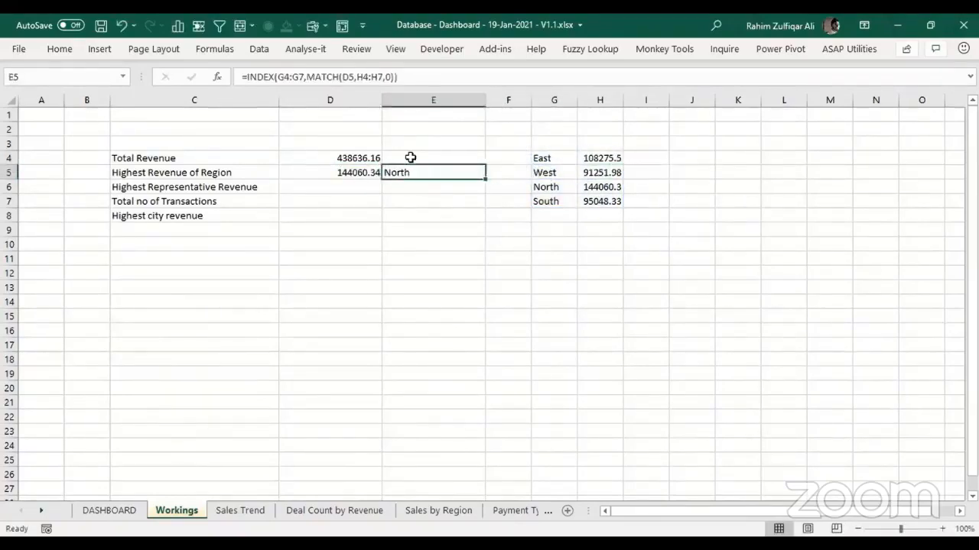
key("Down")
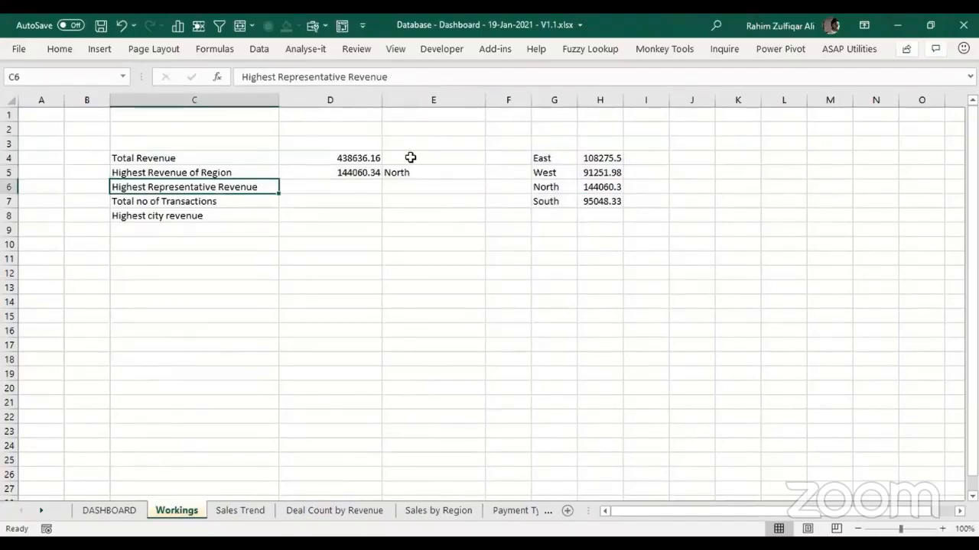
key("Right")
key("Right")
key("Right")
key("Right")
key("Right")
key("Right")
key("Right")
key("Right")
key("Right")
key("Up")
key("Up")
key("Left")
key("Left")
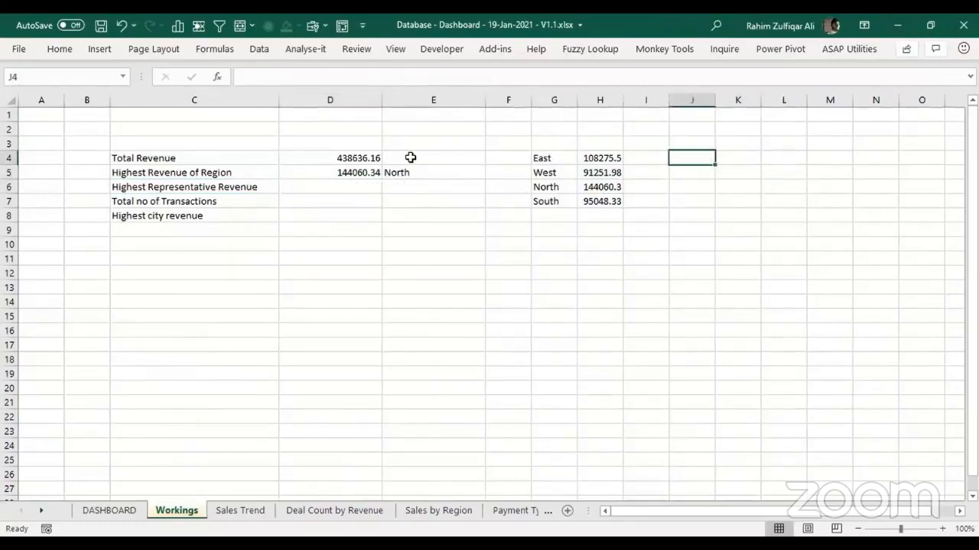
key("Left")
key("Left")
key("Left")
key("Left")
key("Left")
key("Left")
key("Left")
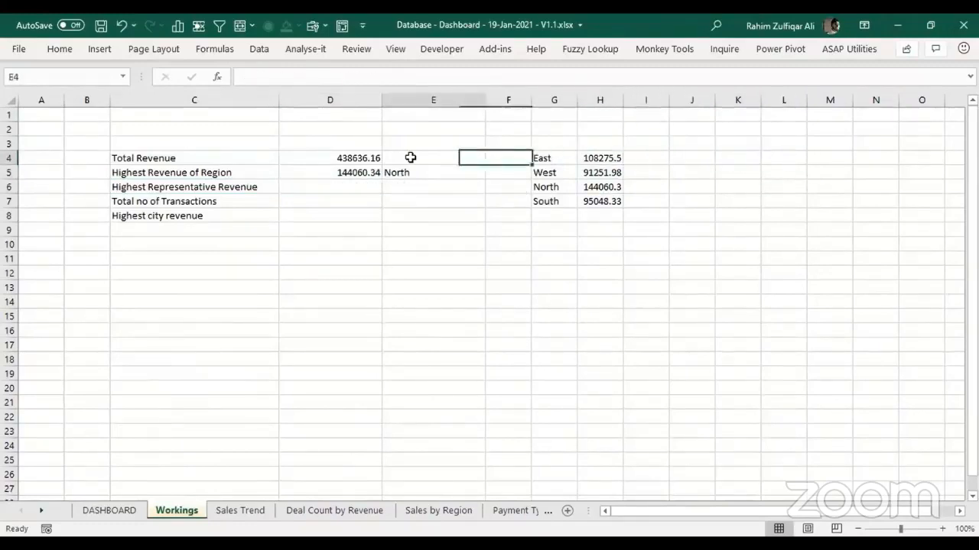
Step: Calculate the total number of transactions in cell D7 with =COUNTA(Order_ID)
key("Down")
key("Down")
key("Down")
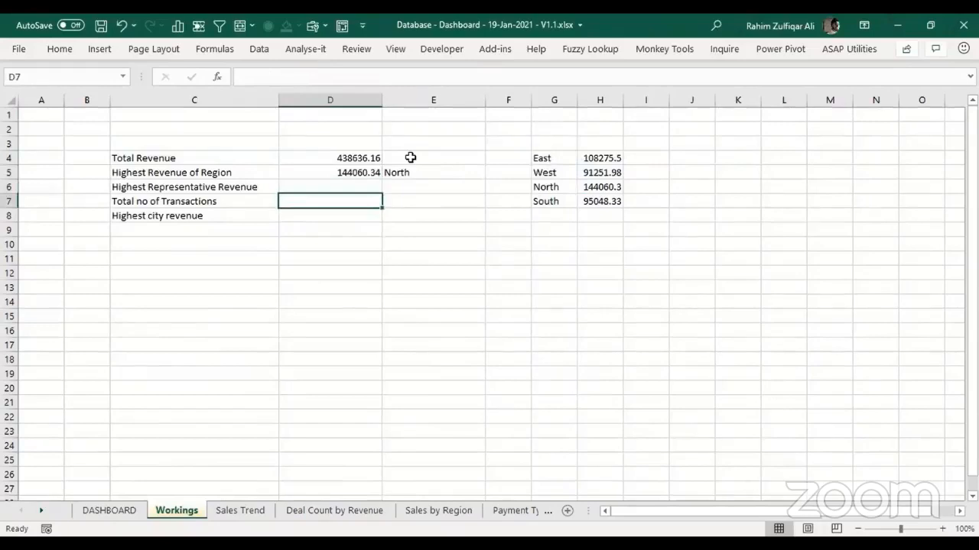
type("=coun")
key("Down")
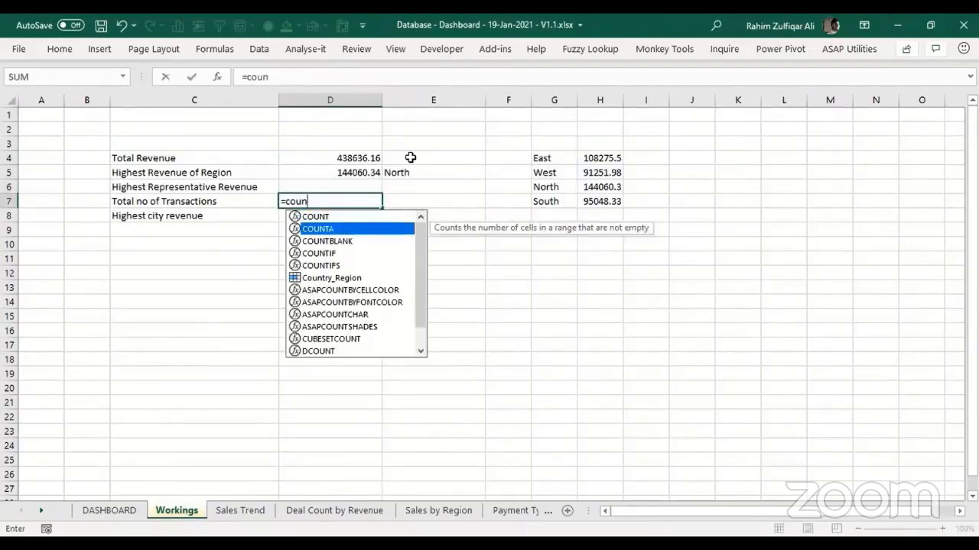
key("Tab")
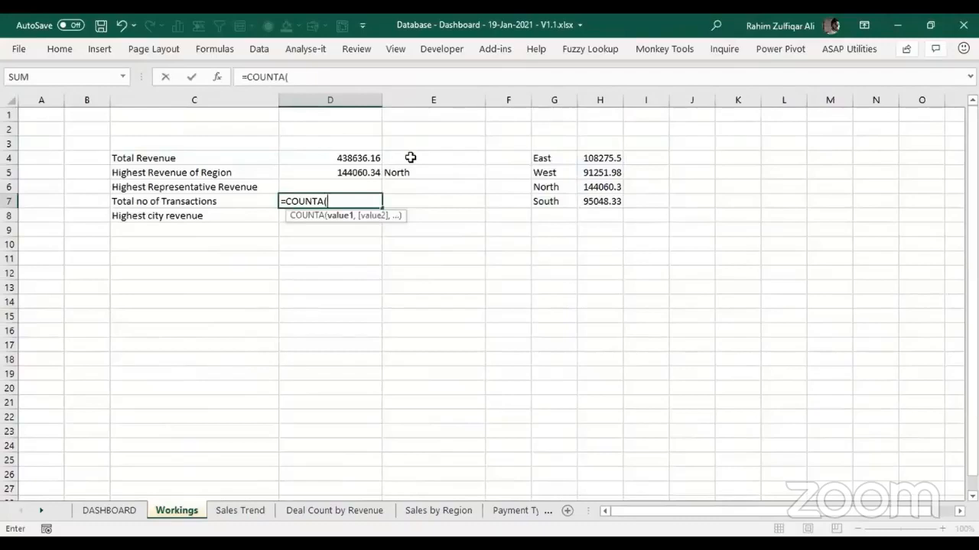
type("or")
key("Down")
key("Down")
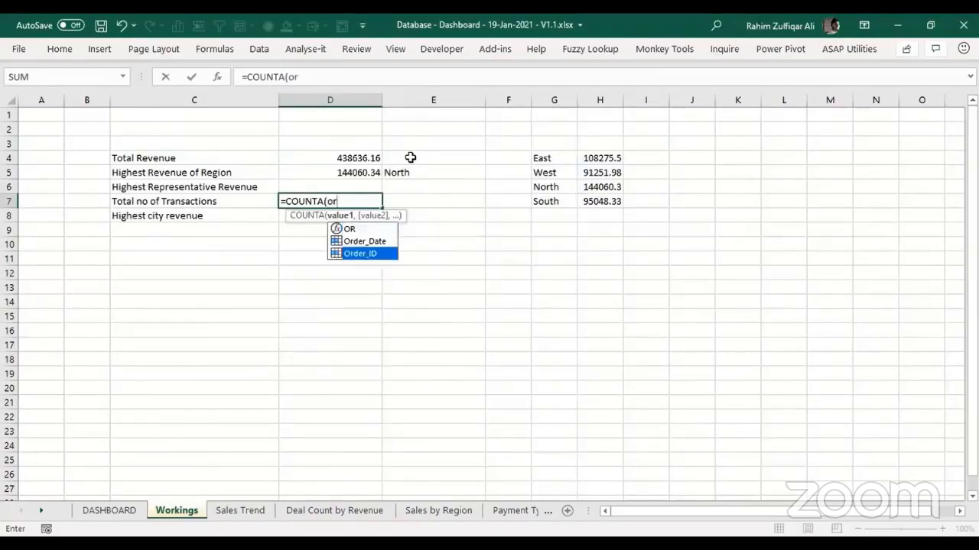
key("Tab")
type(")")
key("Return")
key("Up")
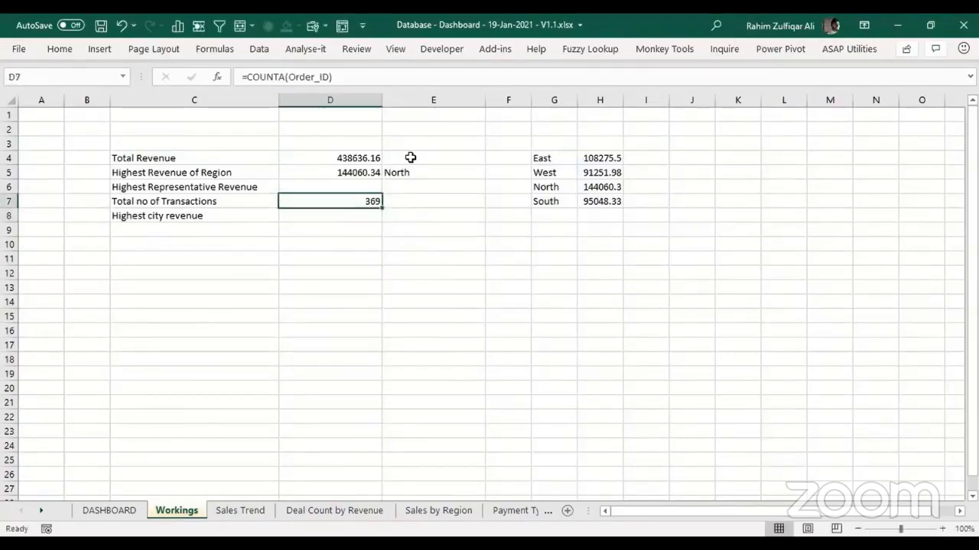
key("Down")
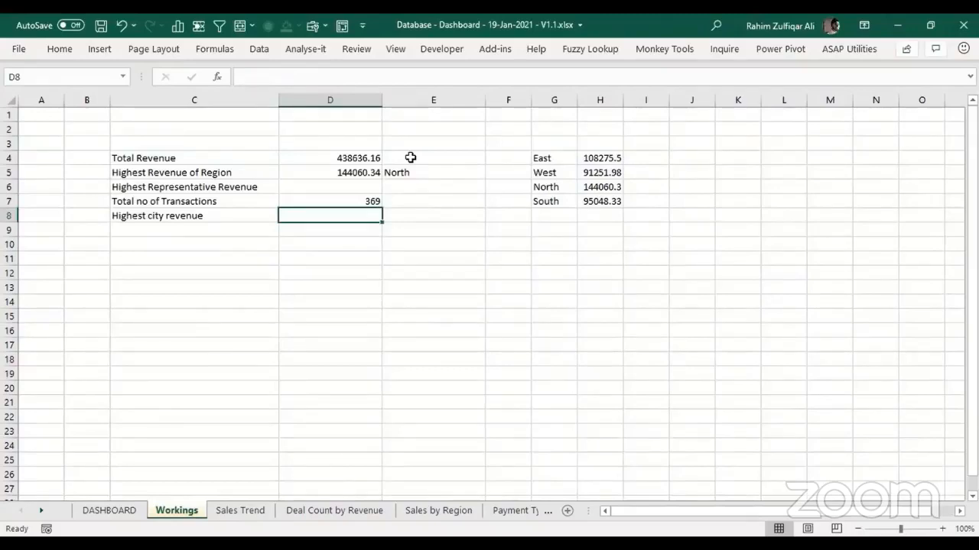
key("Up")
key("Up")
key("Up")
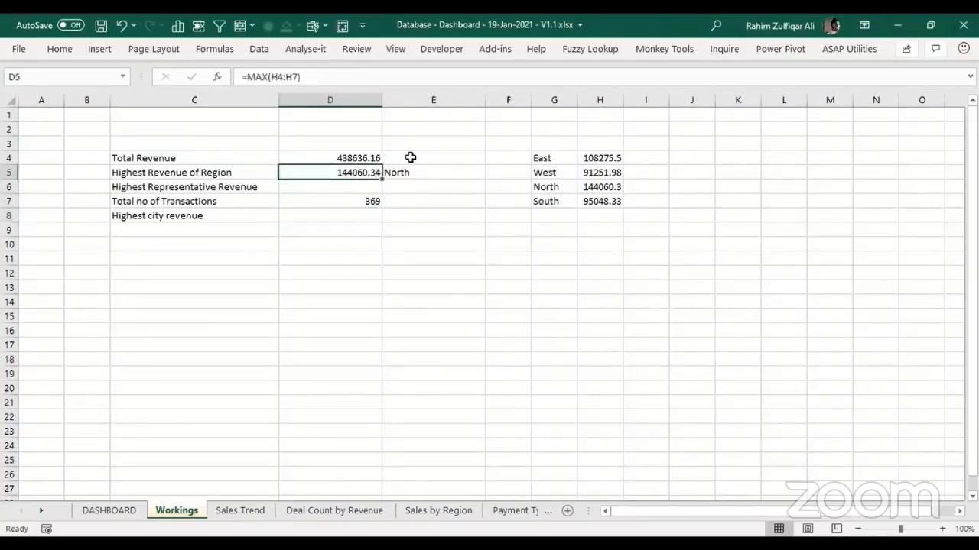
key("Right")
key("Left")
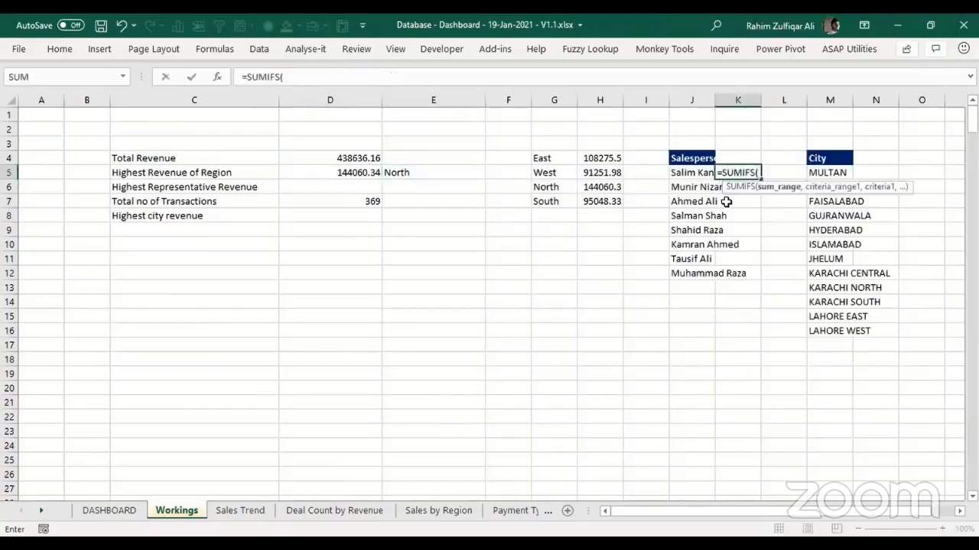
Step: Complete the first salesperson's revenue formula in K5 as =SUMIFS(Revenue,Salesperson,J5)
type("reve")
key("Tab")
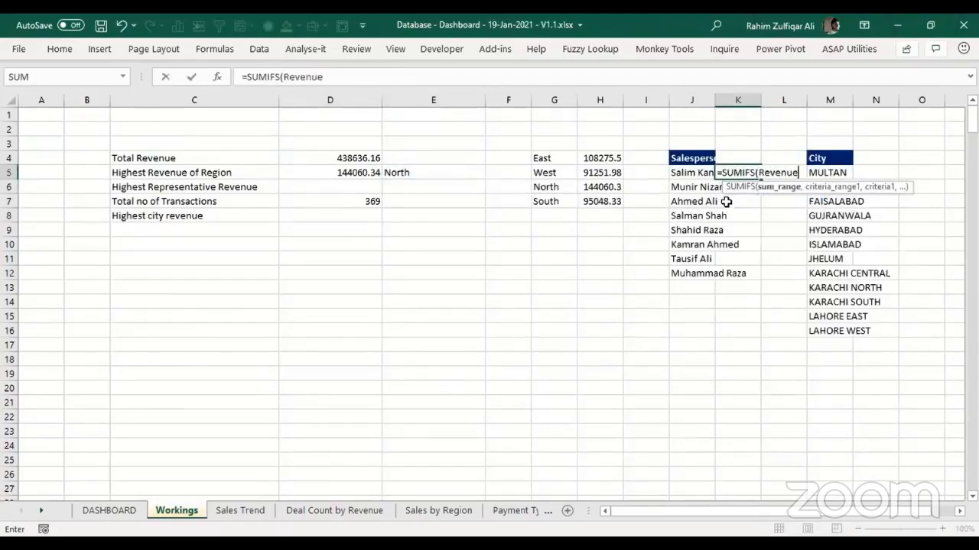
type(",")
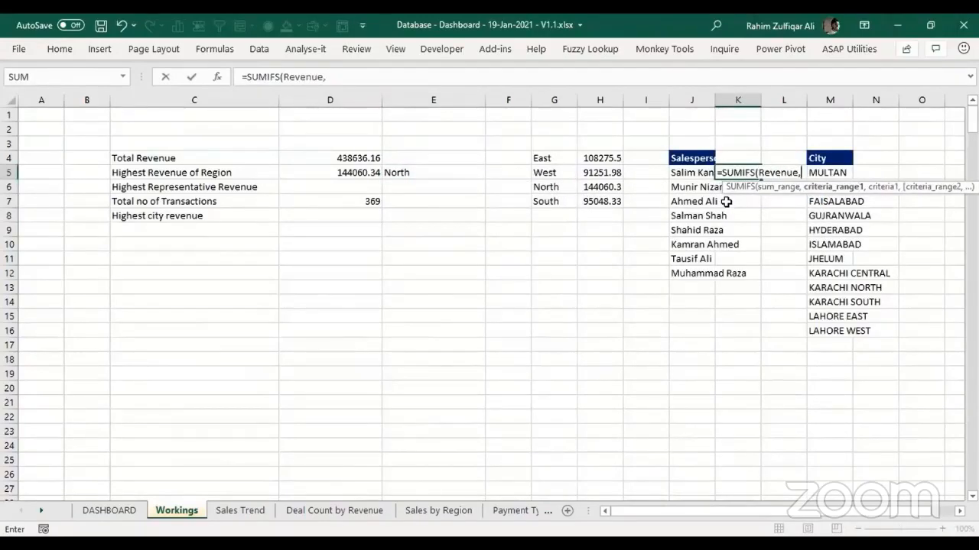
type("sales")
key("Tab")
type(",")
key("Left")
key("Return")
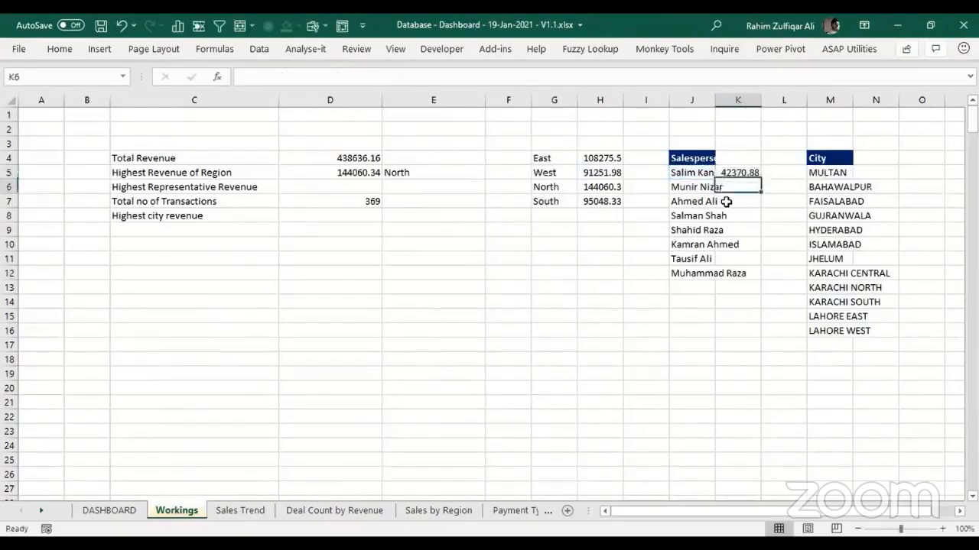
Step: Fill the SUMIFS formula from K5 down to K12 for all the listed salespeople
key("Up")
key("shift+Down")
key("shift+Down")
key("shift+Down")
key("shift+Down")
key("shift+Down")
key("shift+Down")
key("shift+Down")
key("ctrl+d")
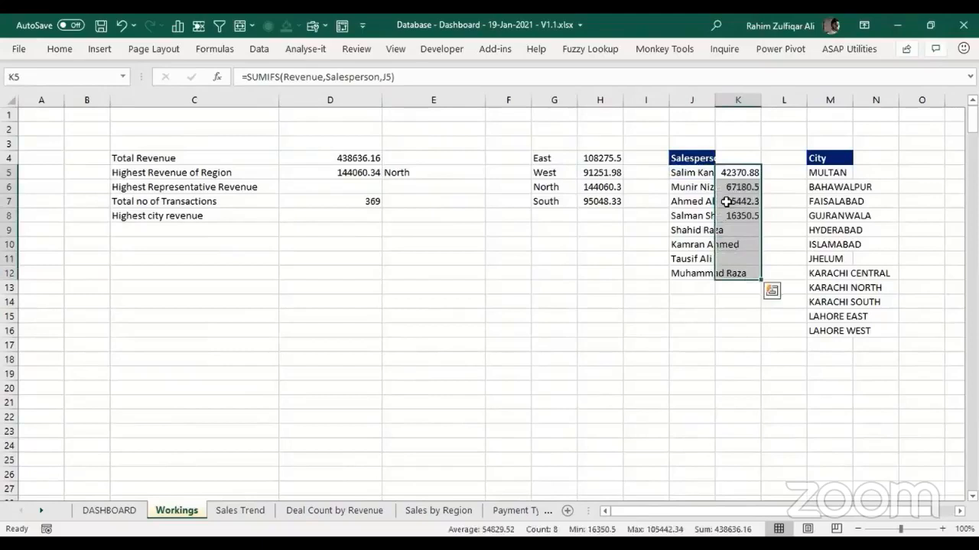
Step: Calculate the highest representative revenue in cell D6 with =MAX(K5:K12)
key("Left")
key("Home")
key("Right")
key("Right")
key("Right")
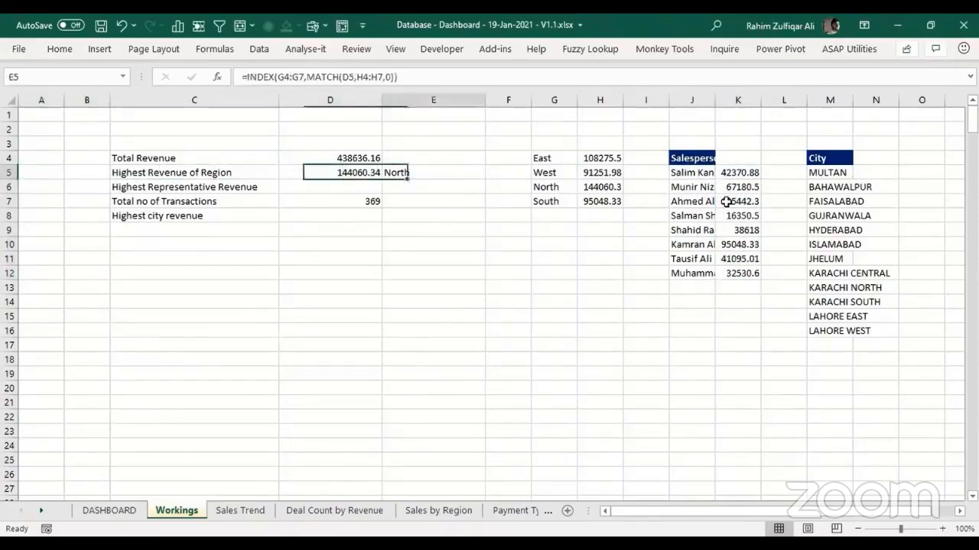
key("Down")
type("=max(")
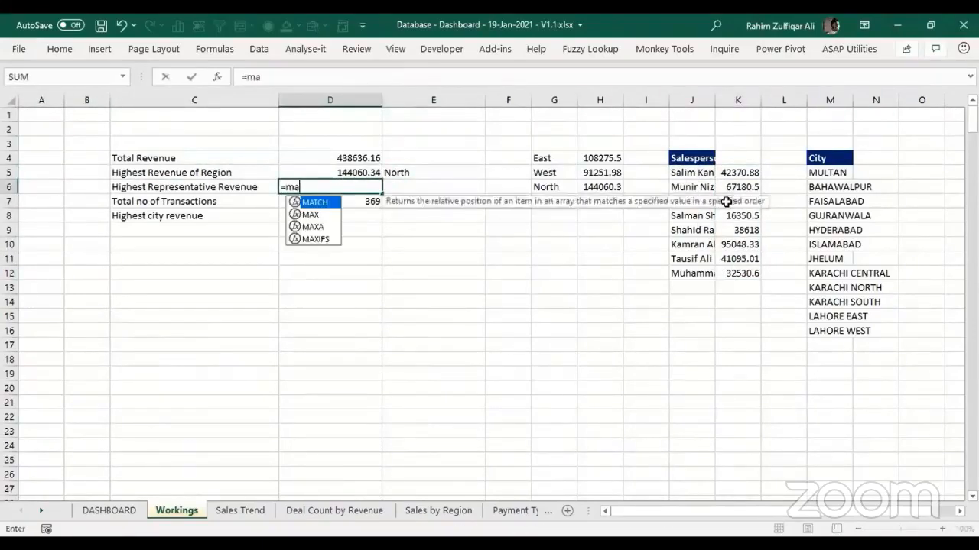
key("Right")
key("Right")
key("Right")
key("Right")
key("Right")
key("Right")
key("Right")
key("Up")
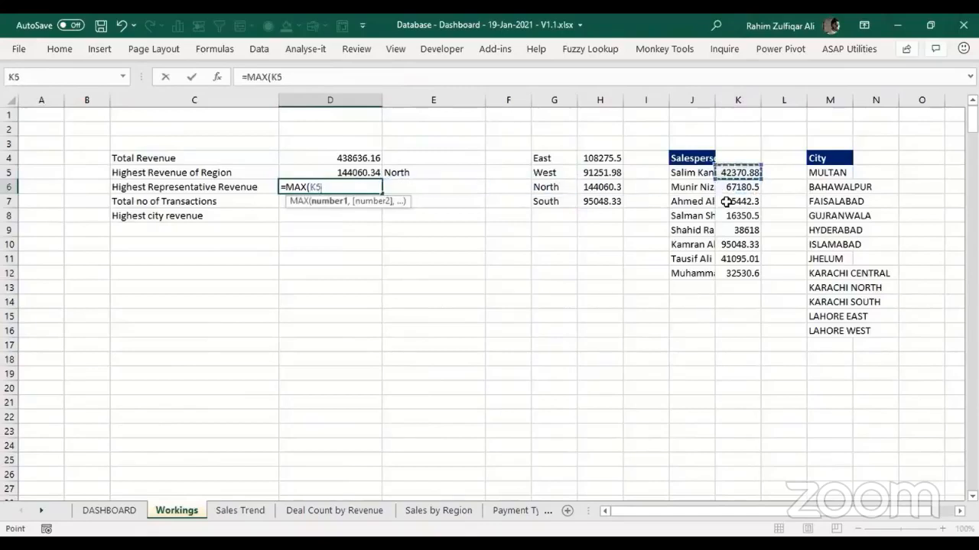
key("ctrl+shift+Down")
key("Return")
Step: Return the top salesperson's name in E6 with =INDEX(J5:J12,MATCH(D6,K5:K12,0))
key("Up")
key("Right")
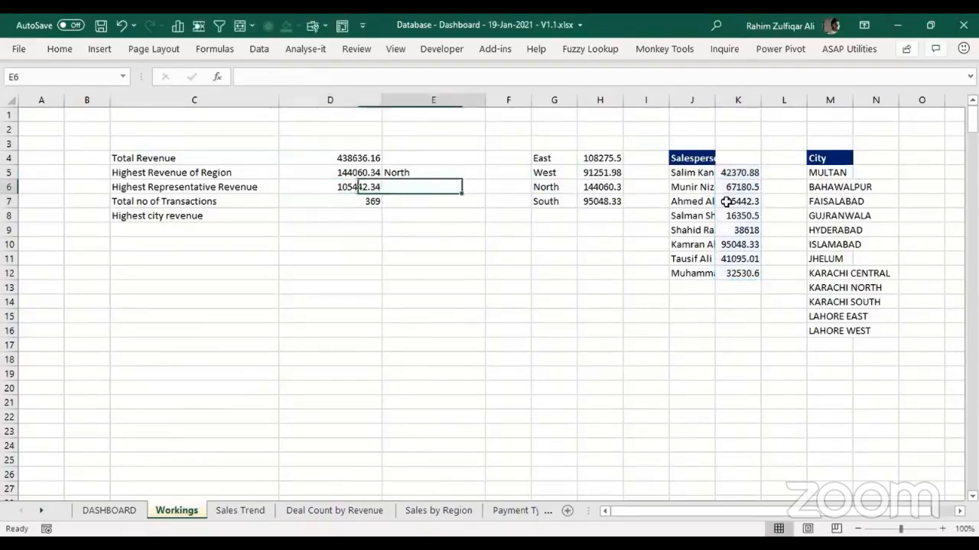
type("=inde")
key("Tab")
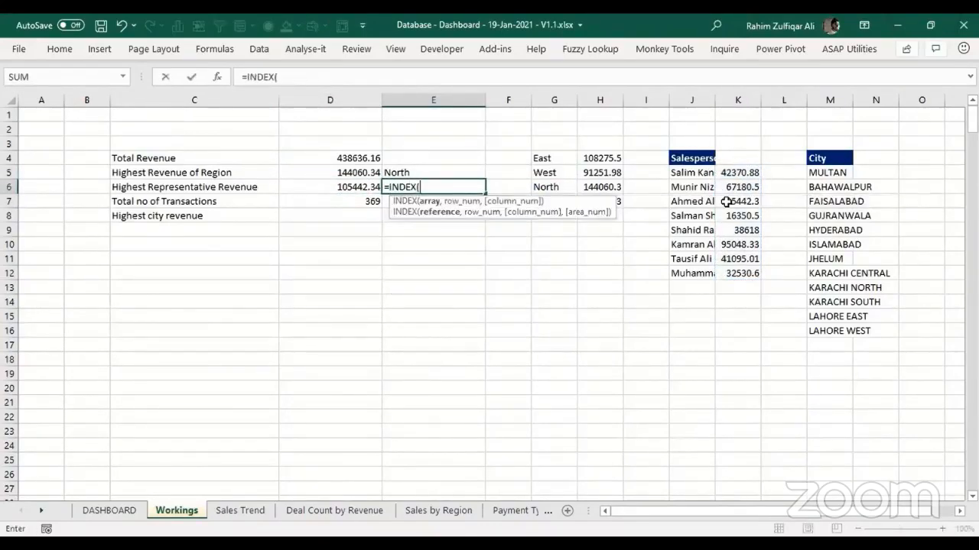
key("Right")
key("Right")
key("Right")
key("Right")
key("Right")
key("Up")
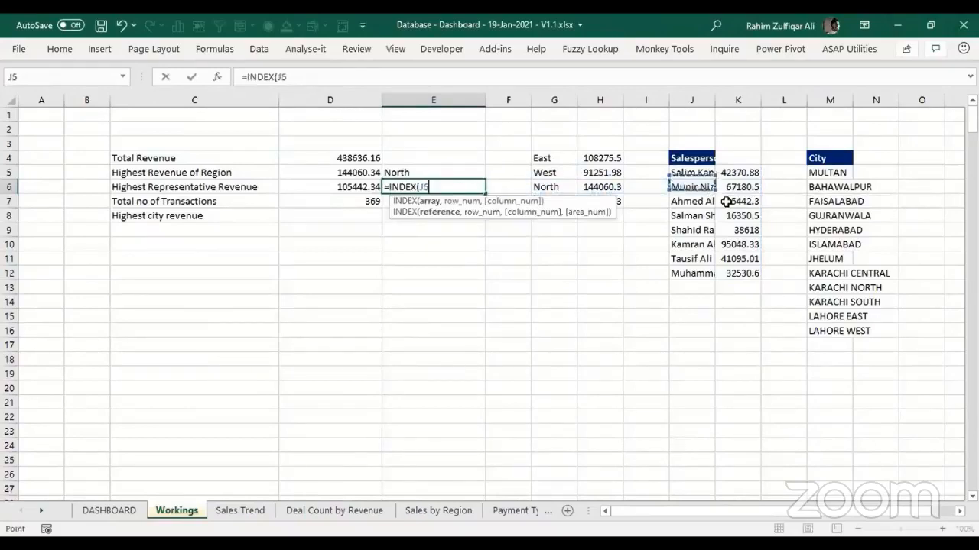
key("ctrl+shift+Down")
type(",matc")
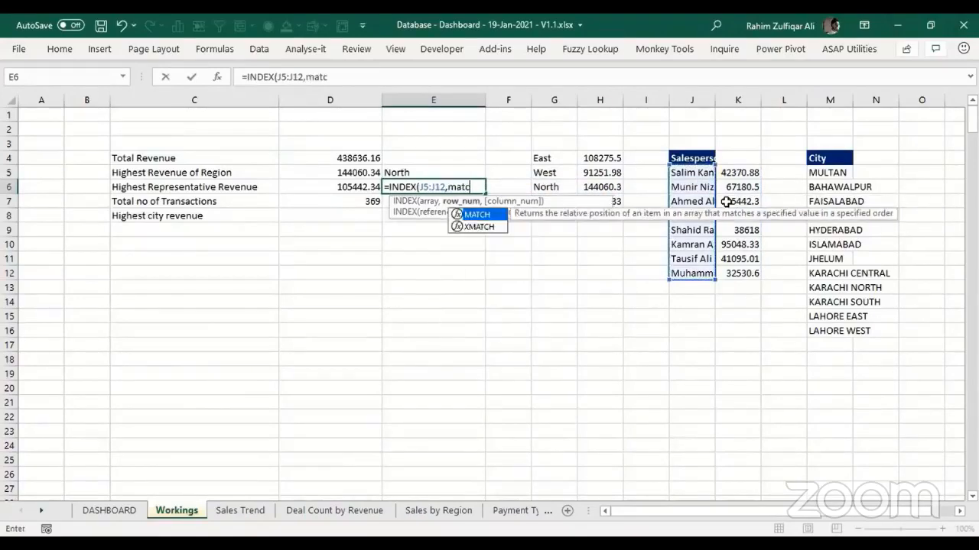
key("Tab")
key("Left")
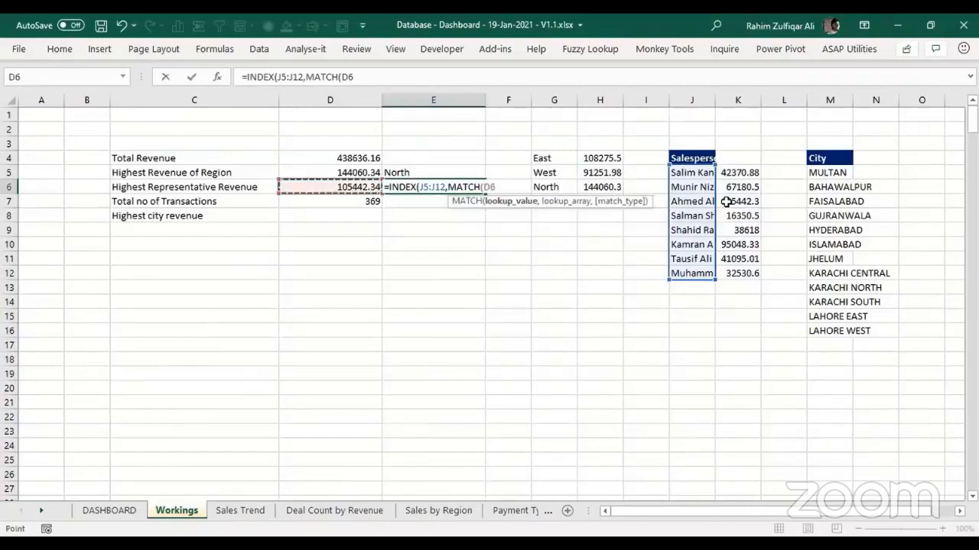
type(",")
key("Right")
key("Right")
key("Right")
key("Right")
key("Right")
key("Right")
key("Up")
key("ctrl+shift+Down")
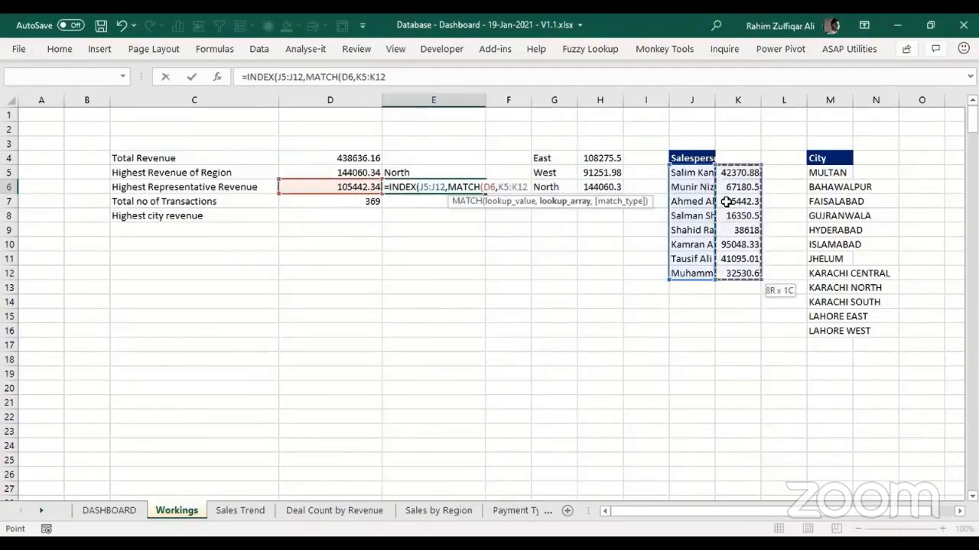
type(",0))")
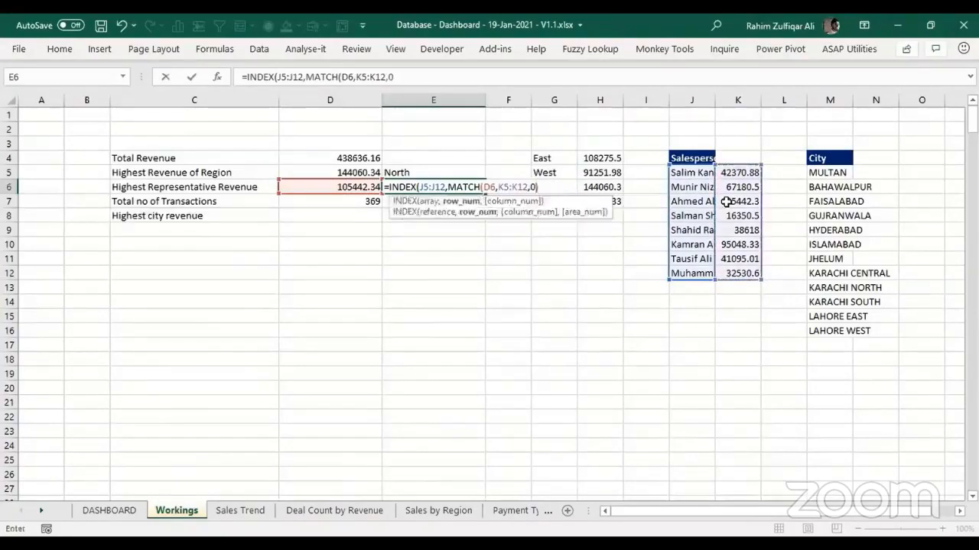
key("Return")
key("Up")
Step: Calculate the first city's revenue in cell N5 with =SUMIFS(Revenue,City,M5)
key("Left")
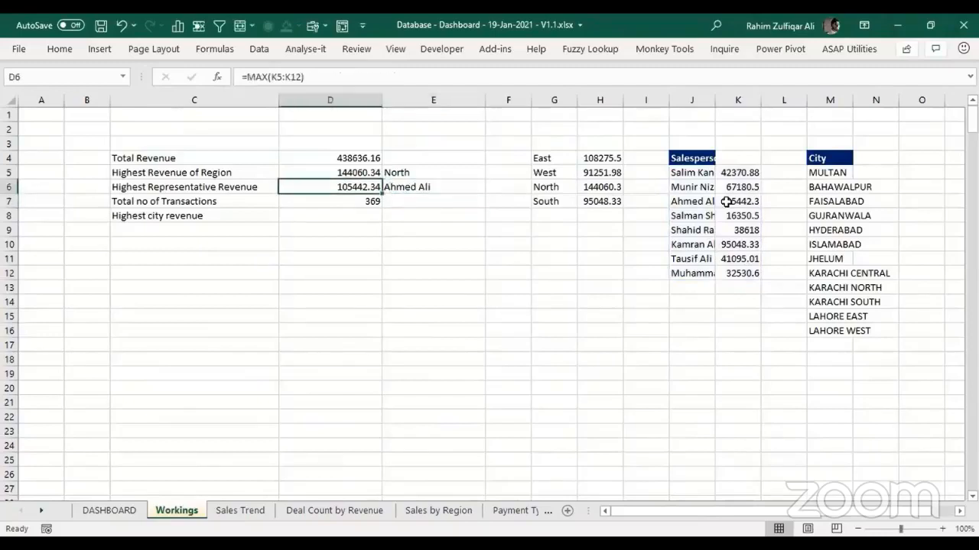
key("Down")
key("Down")
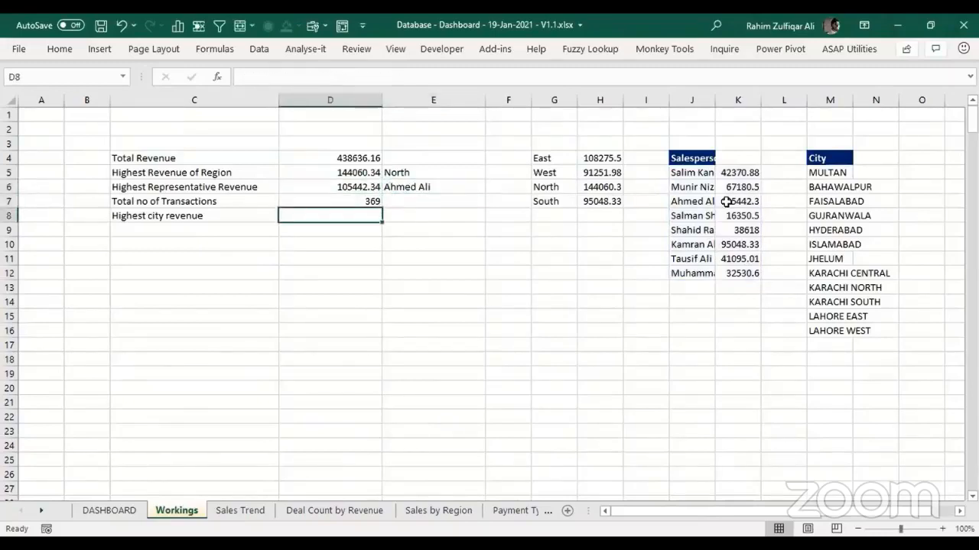
key("Right")
key("Right")
key("Right")
key("Right")
key("Right")
key("Right")
key("Right")
key("Right")
key("Right")
key("Right")
key("Up")
key("Up")
key("Up")
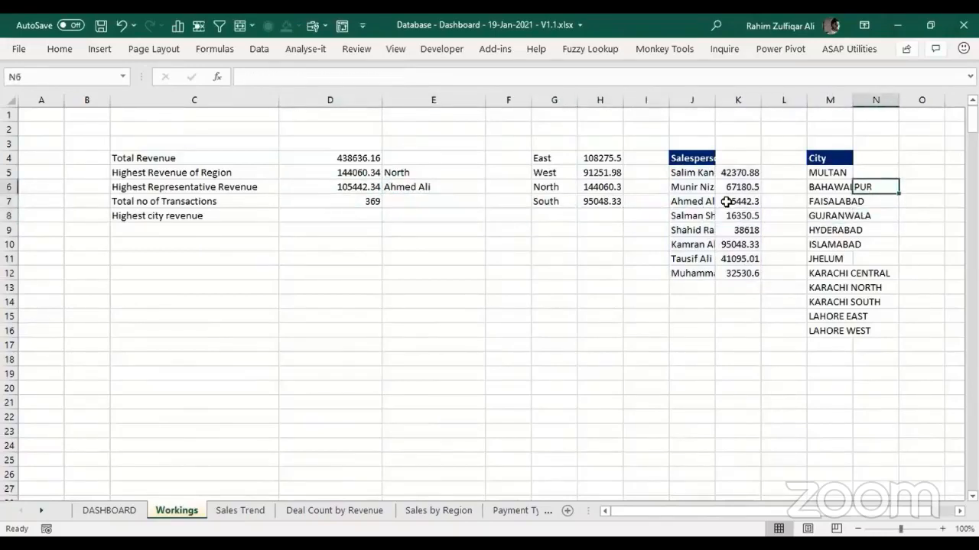
type("=sumifs")
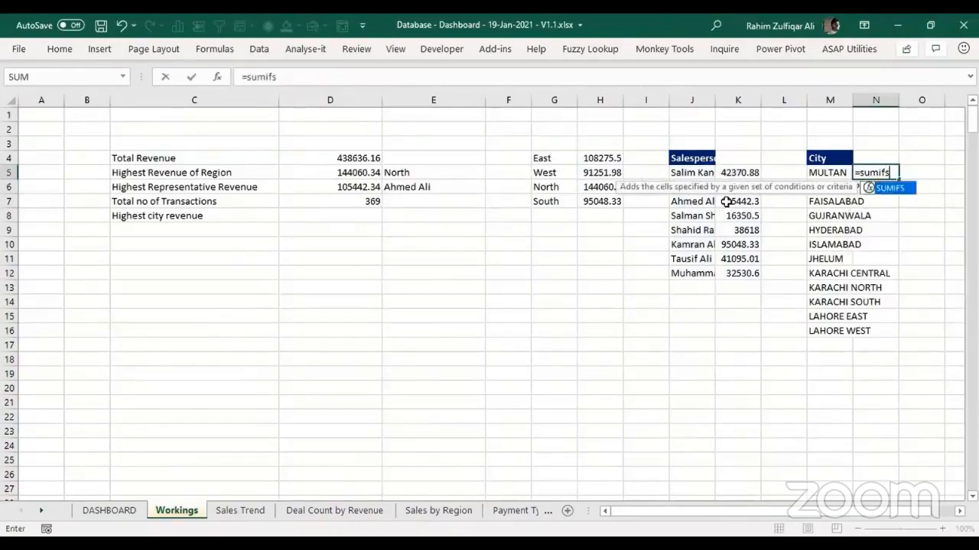
key("Tab")
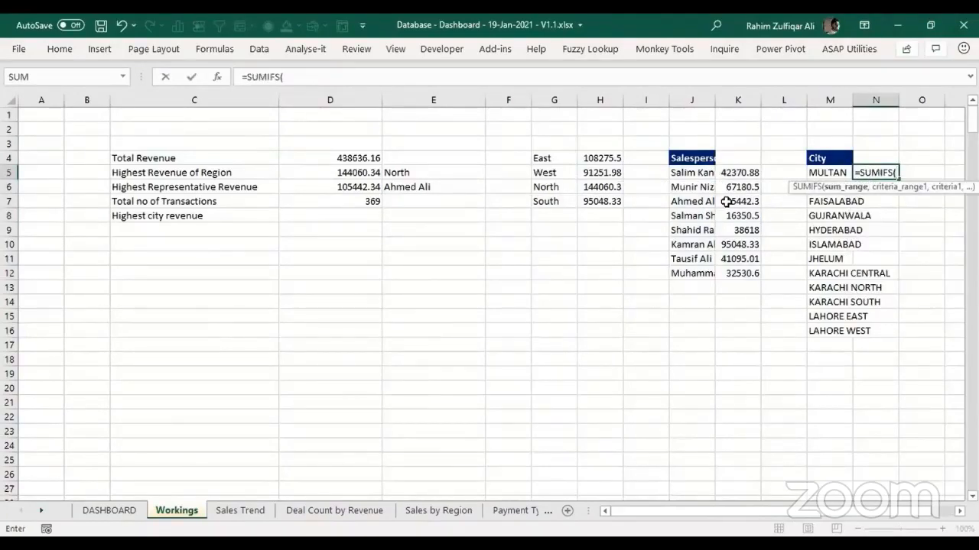
type("re")
key("Down")
key("Down")
key("Down")
key("Down")
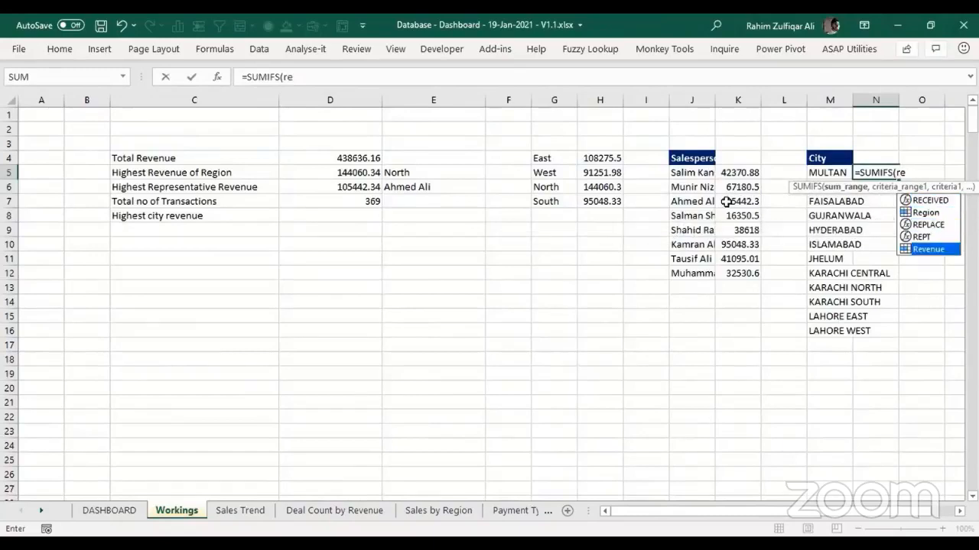
key("Tab")
type(",")
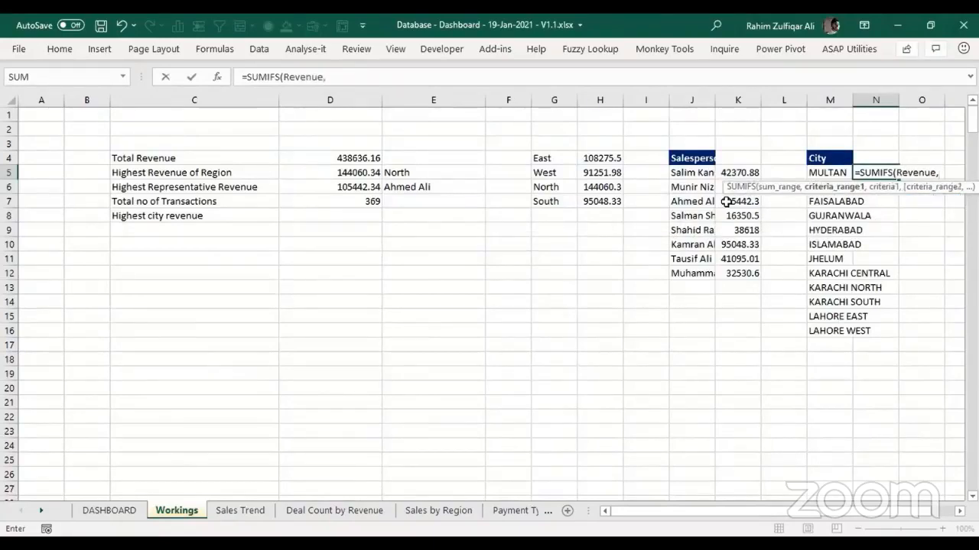
type("ci")
key("Tab")
type(",")
key("Left")
key("ctrl+Return")
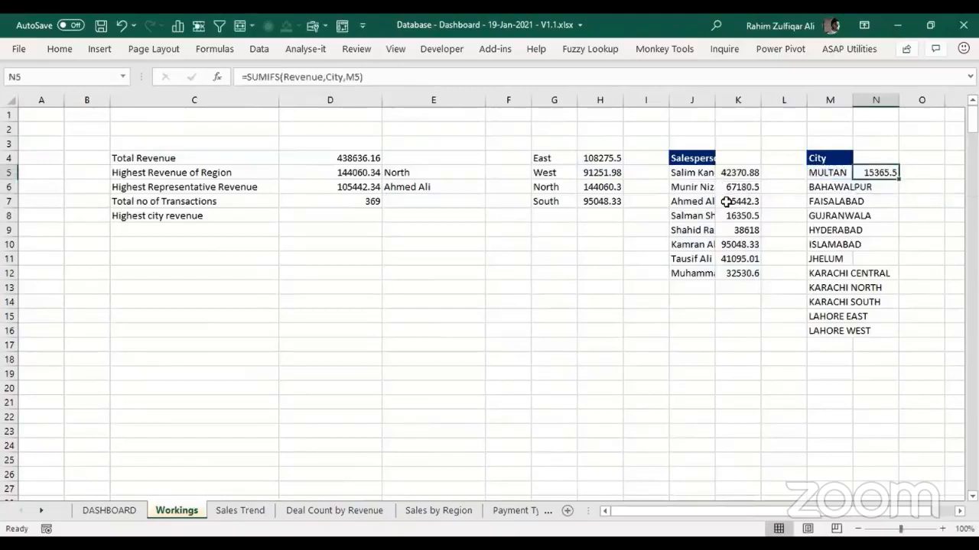
Step: Fill the city revenue formula from N5 down to N16 for all the listed cities
key("shift+Down")
key("shift+Down")
key("shift+Down")
key("shift+Down")
key("shift+Down")
key("shift+Down")
key("shift+Down")
key("shift+Down")
key("shift+Down")
key("shift+Down")
key("shift+Down")
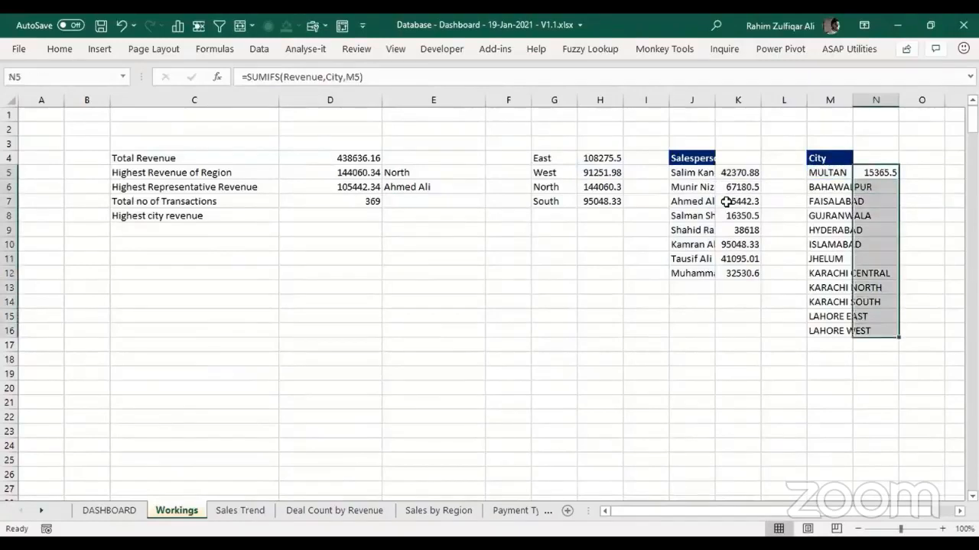
key("ctrl+d")
Step: Calculate the highest city revenue in cell D8 with =MAX(N5:N16)
key("Left")
key("Left")
key("Left")
key("Left")
key("Left")
key("Left")
key("Left")
key("Left")
key("Left")
key("Left")
key("Left")
key("Left")
key("Down")
key("Down")
key("Right")
key("Right")
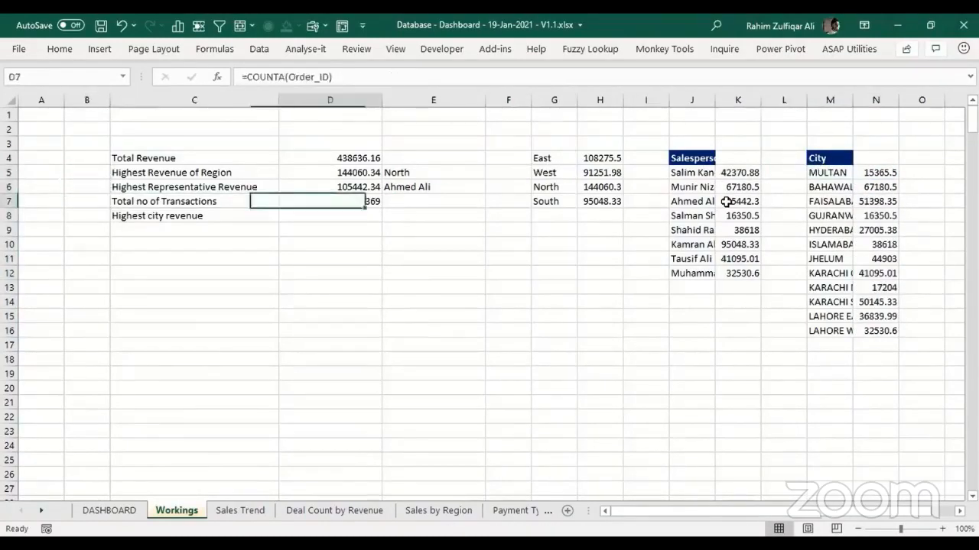
key("Down")
type("=")
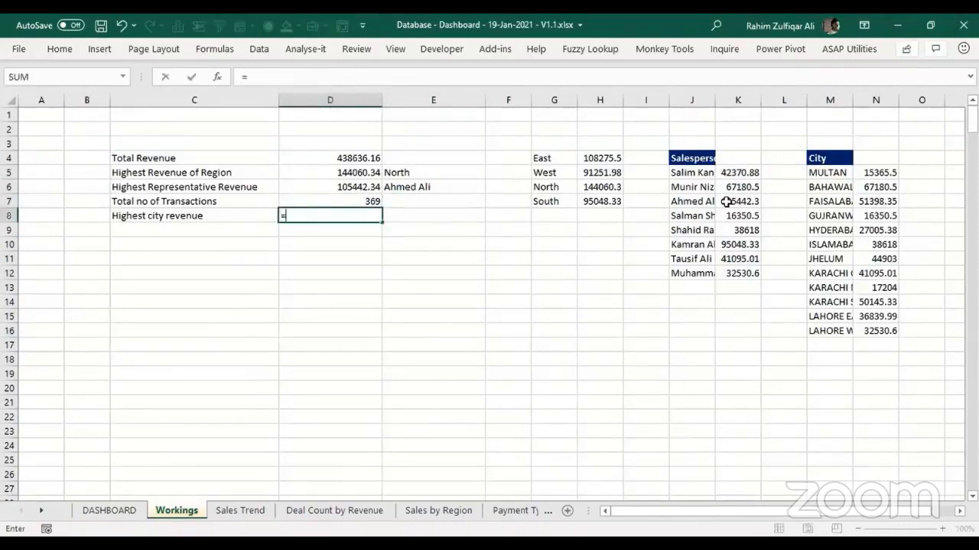
type("max")
key("Tab")
key("Right")
key("Right")
key("Right")
key("Right")
key("Right")
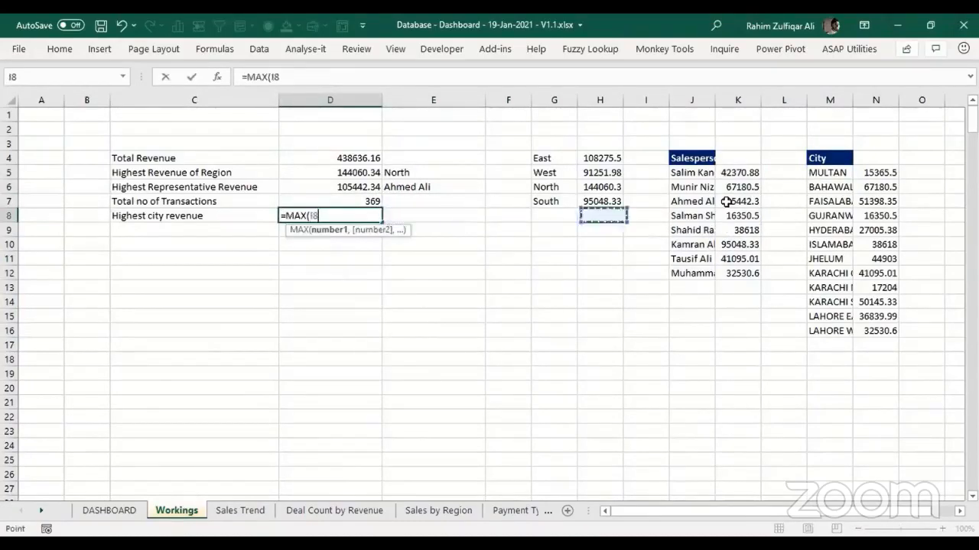
key("Right")
key("Right")
key("Right")
key("Right")
key("Right")
key("Up")
key("Up")
key("Up")
key("ctrl+shift+Down")
type(")")
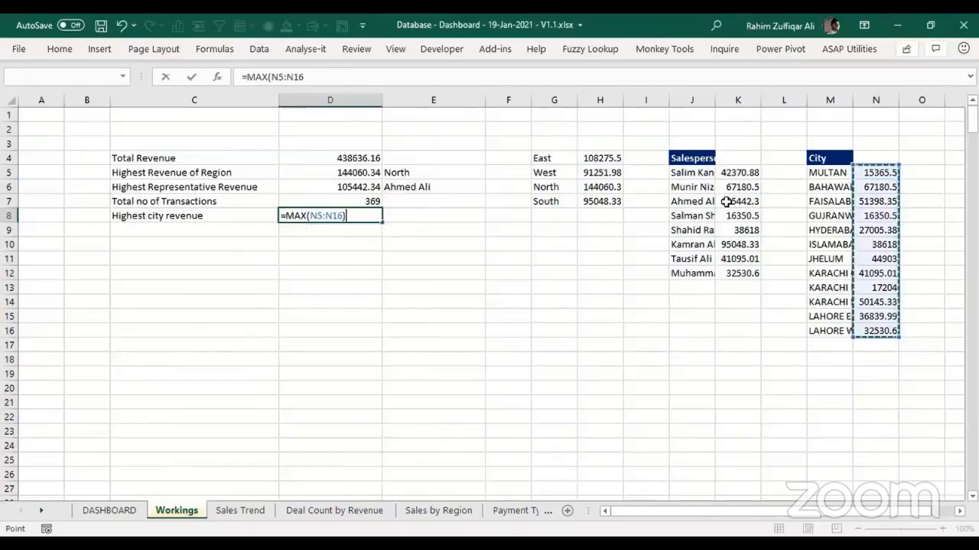
key("Tab")
Step: Return the top city's name in E8 with =INDEX(M5:M16,MATCH(D8,N5:N16,0))
type("=index")
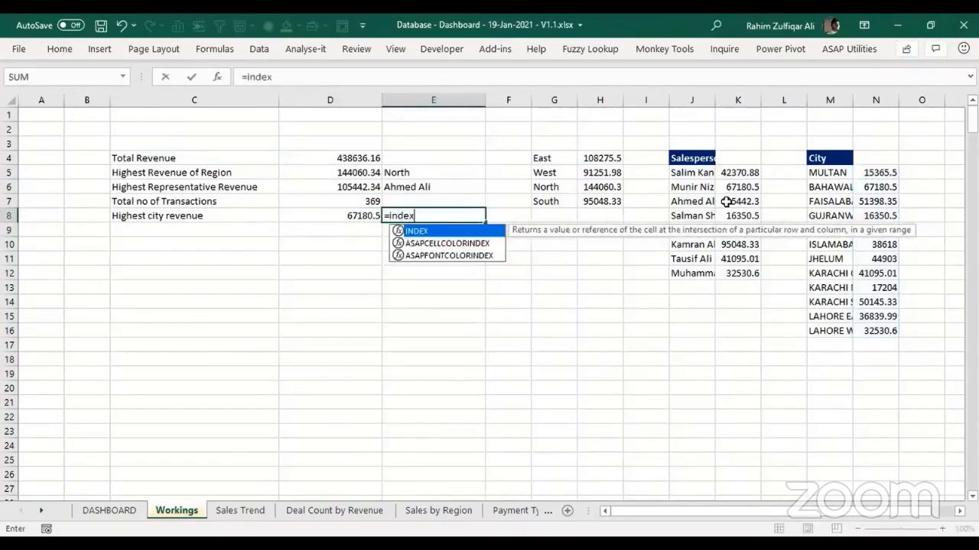
key("Tab")
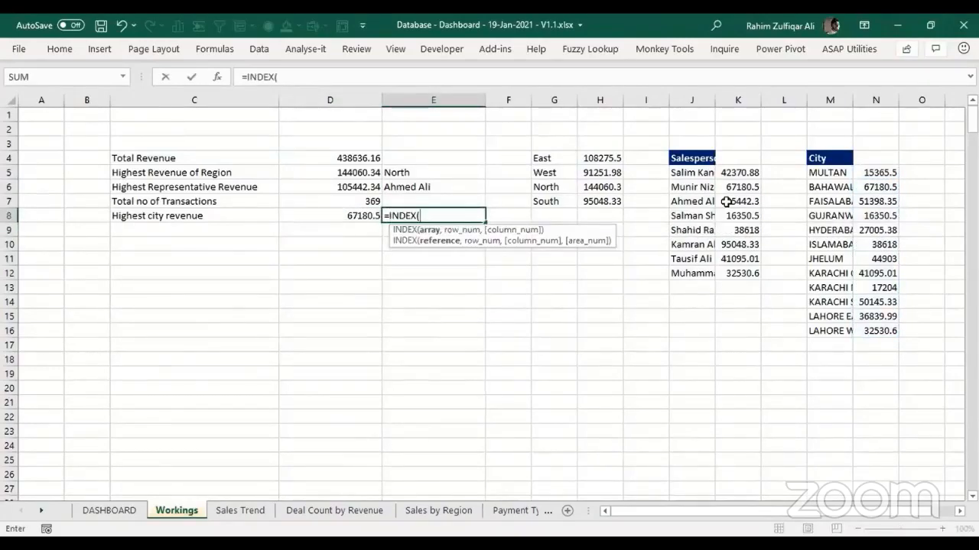
key("Right")
key("Right")
key("Right")
key("Right")
key("Right")
key("Right")
key("Right")
key("Right")
key("Up")
key("Up")
key("Up")
key("Up")
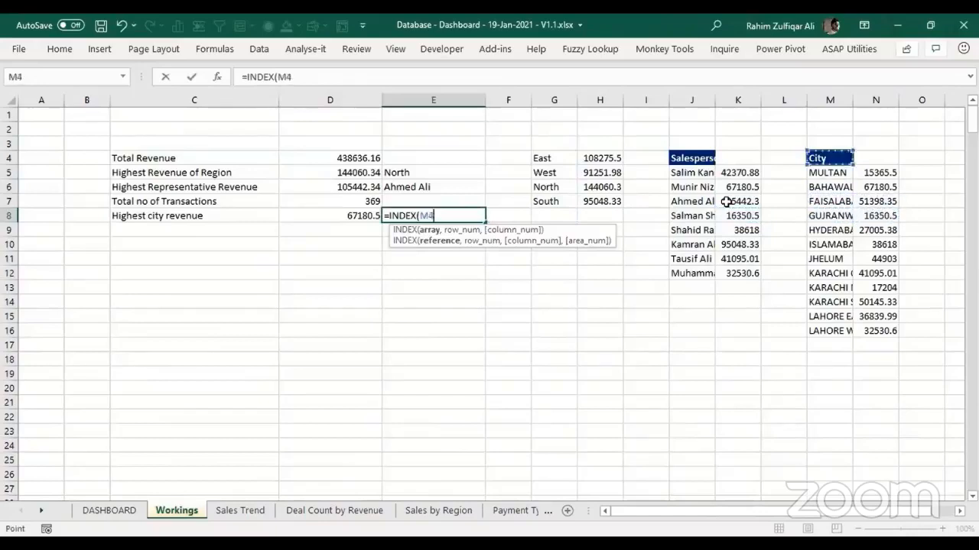
key("Down")
key("ctrl+shift+Down")
type(",mat")
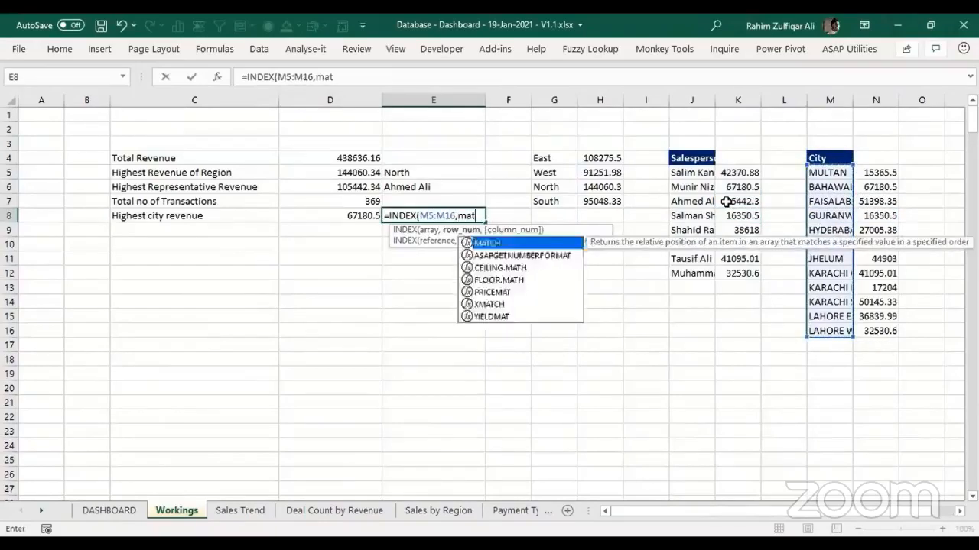
key("Tab")
key("Left")
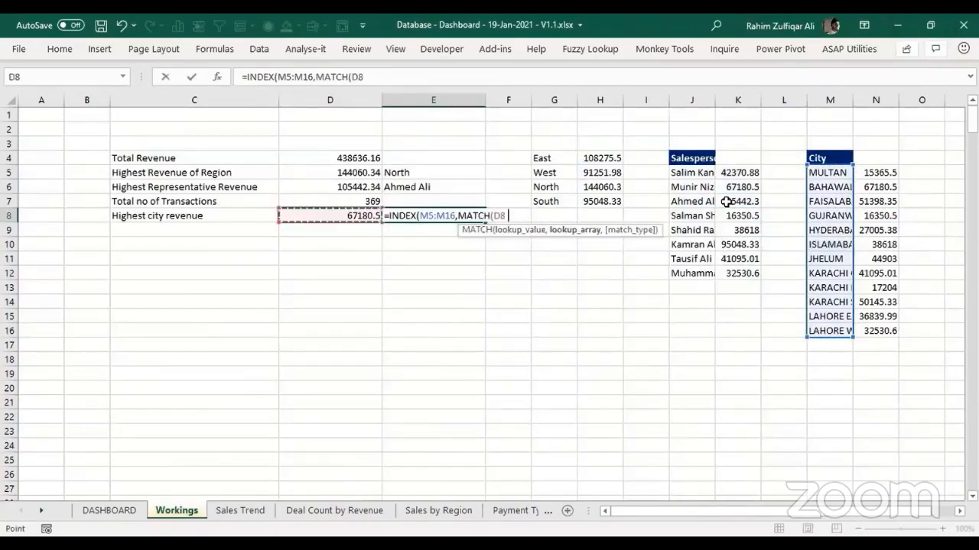
type(",")
key("Right")
key("Right")
key("Right")
key("Right")
key("Right")
key("Right")
key("Right")
key("Right")
key("Right")
key("Up")
key("Up")
key("Up")
key("ctrl+shift+Down")
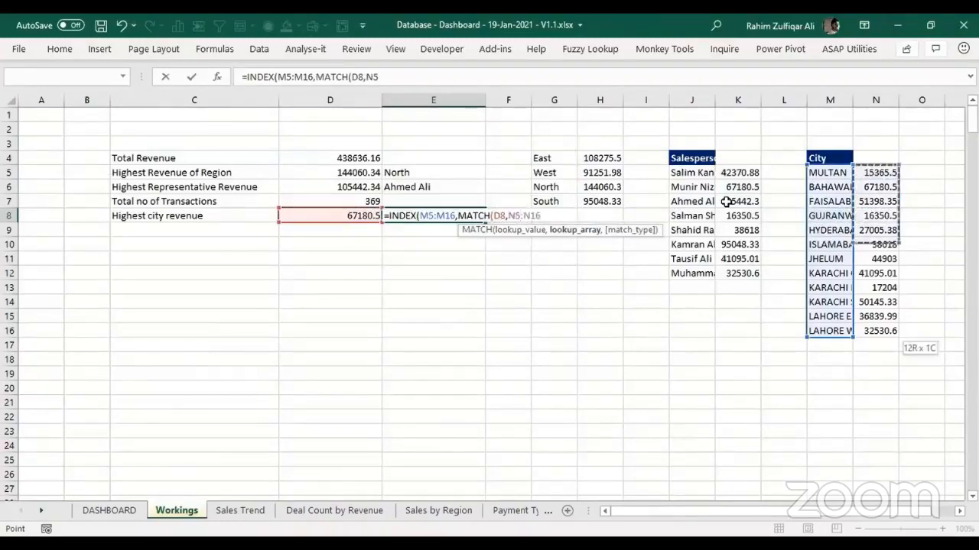
type(",0)")
key("Return")
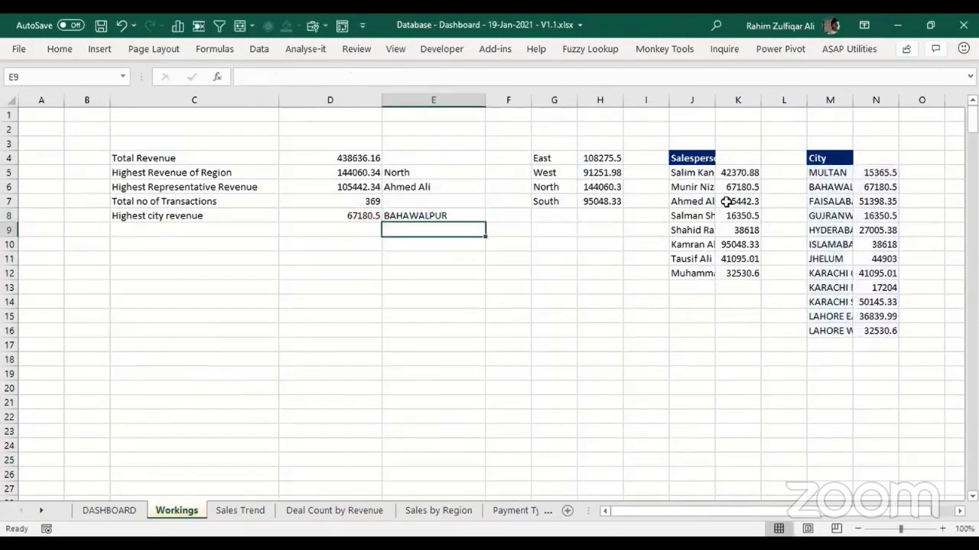
Step: Review the summary labels and the formulas behind the figures in rows 4 to 8 of the Workings sheet
key("Up")
key("Left")
key("Up")
key("Up")
key("Right")
key("Left")
key("Up")
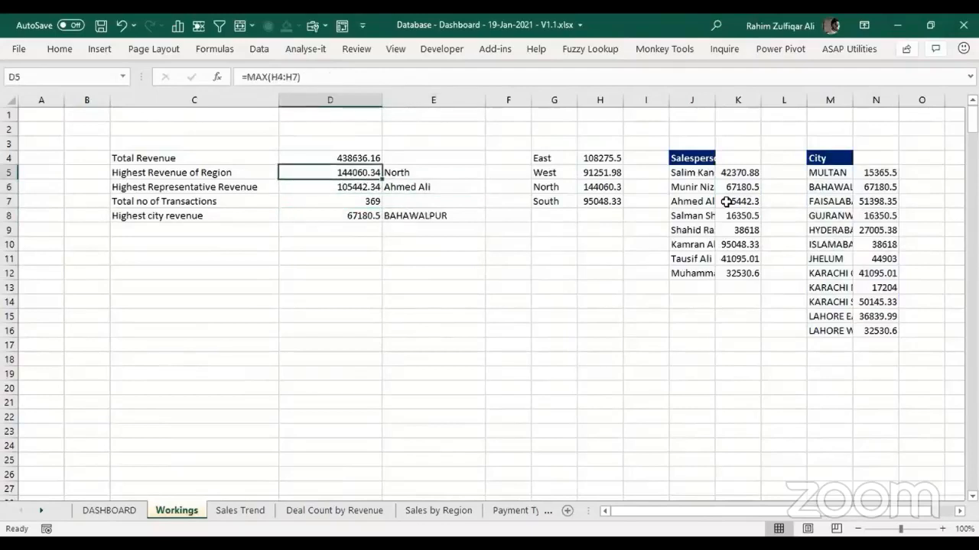
key("Up")
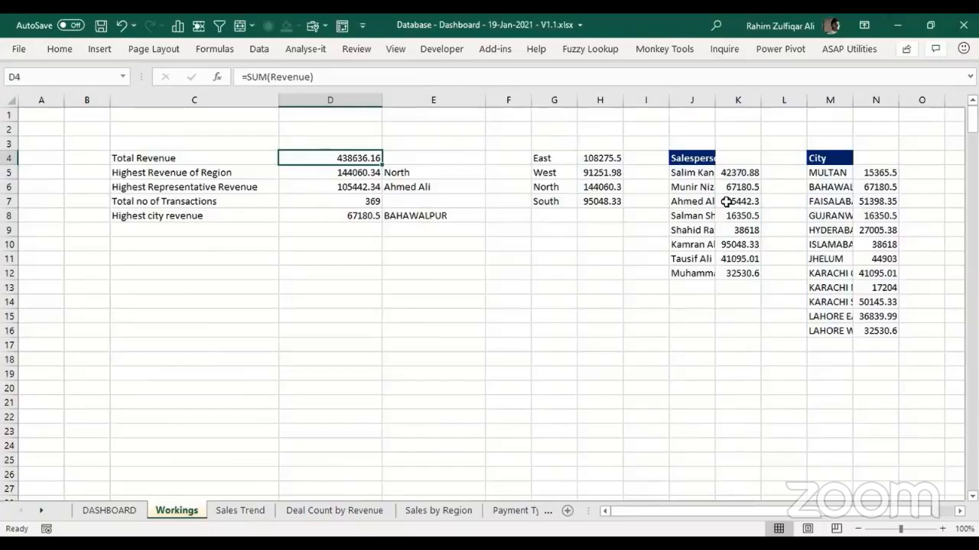
key("Down")
key("Down")
key("Left")
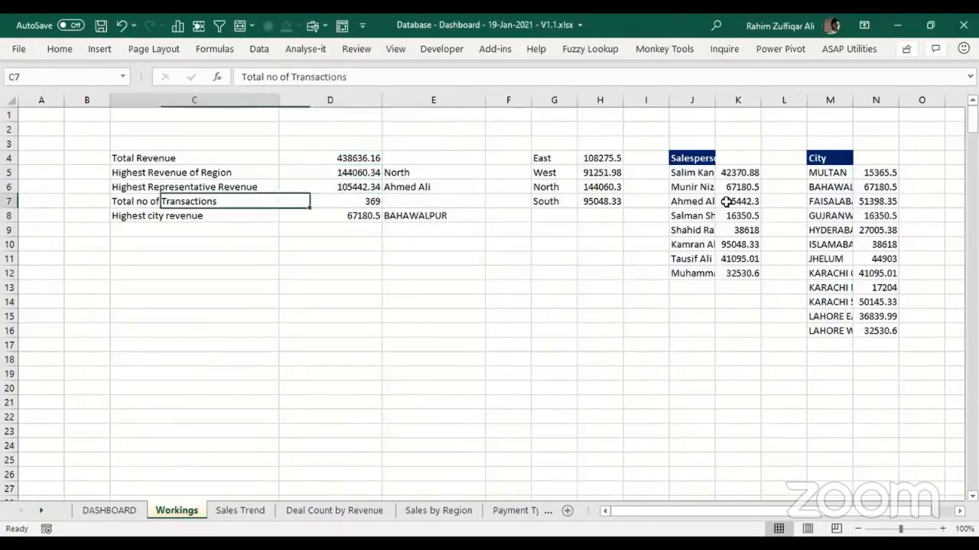
key("Up")
key("Up")
key("Up")
key("Right")
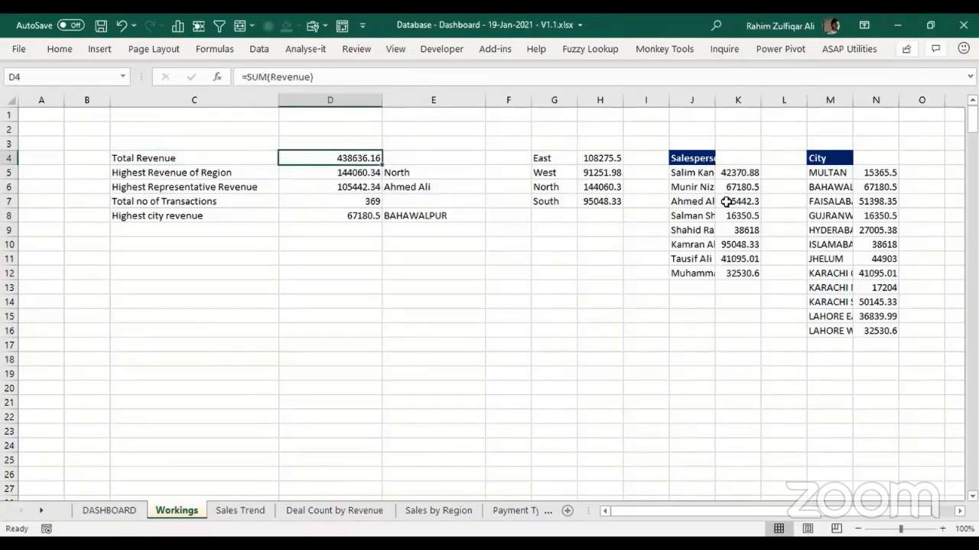
Step: Draw a text box under the Quick Summary heading on the DASHBOARD sheet, spanning about columns B to E in rows 7 to 8
key("ctrl+Page_Up")
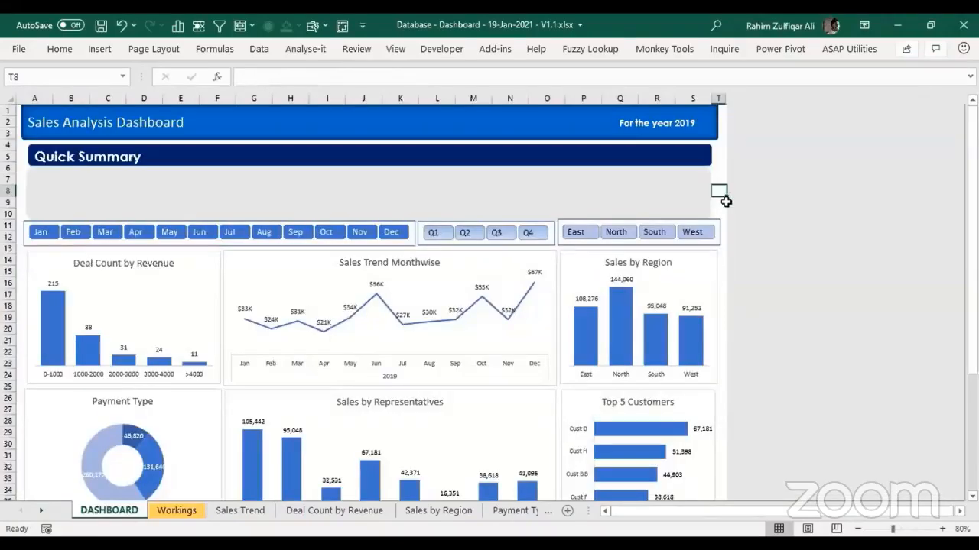
left_click(99, 49)
left_click(173, 115)
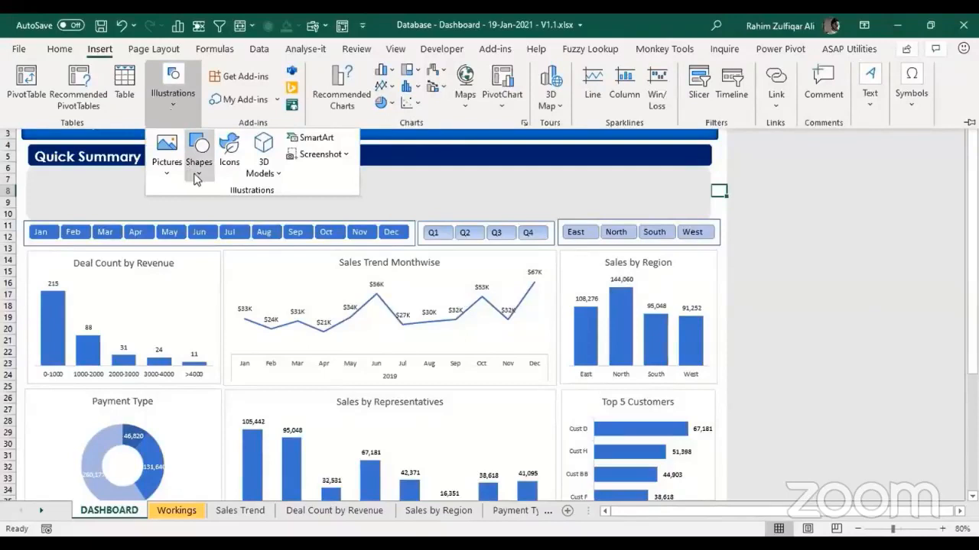
left_click(196, 177)
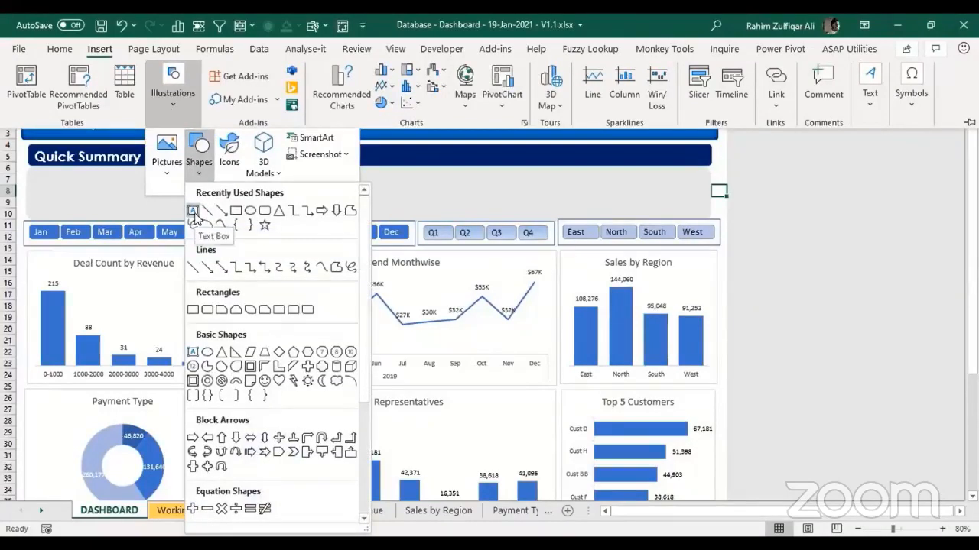
left_click(194, 212)
left_click_drag(51, 169, 193, 191)
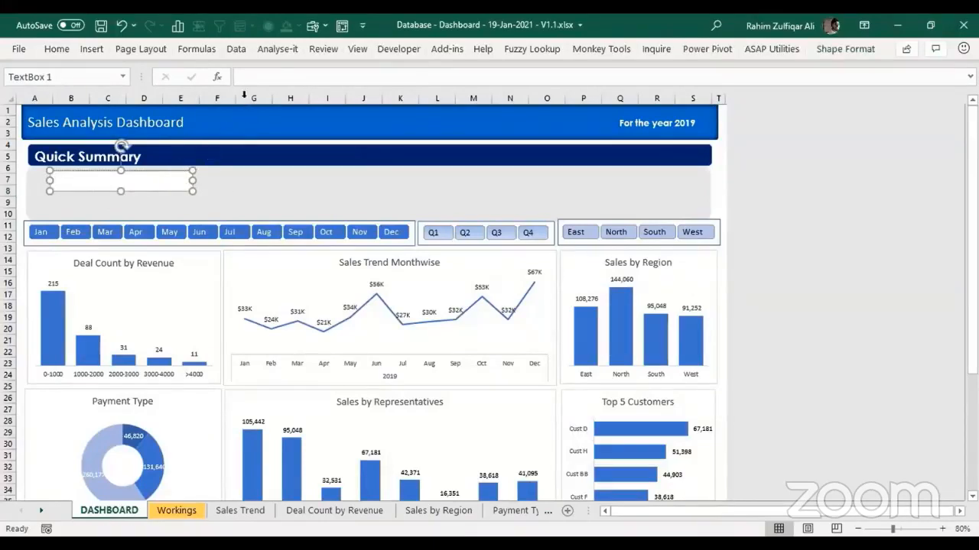
Step: Link the new text box to the Total Revenue label with =Workings!C4
left_click(255, 76)
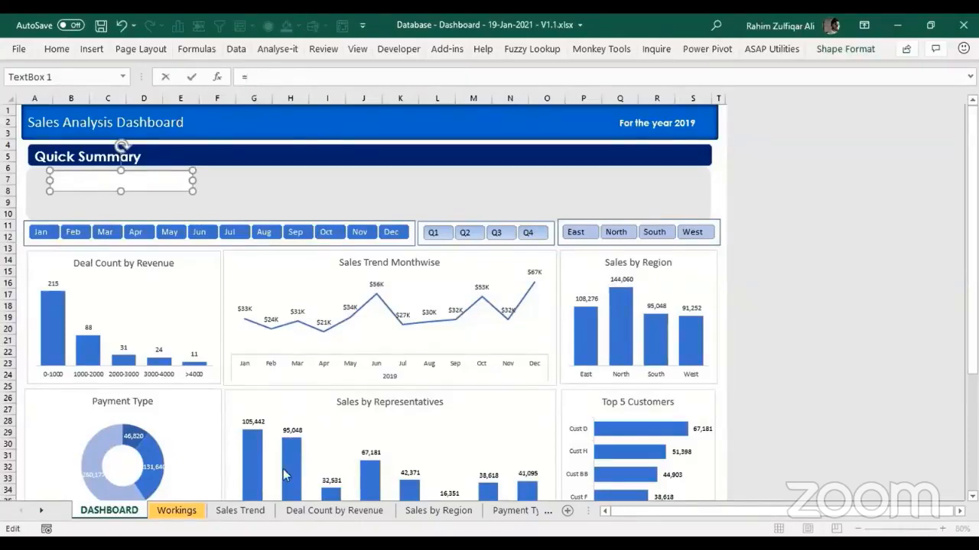
left_click(187, 515)
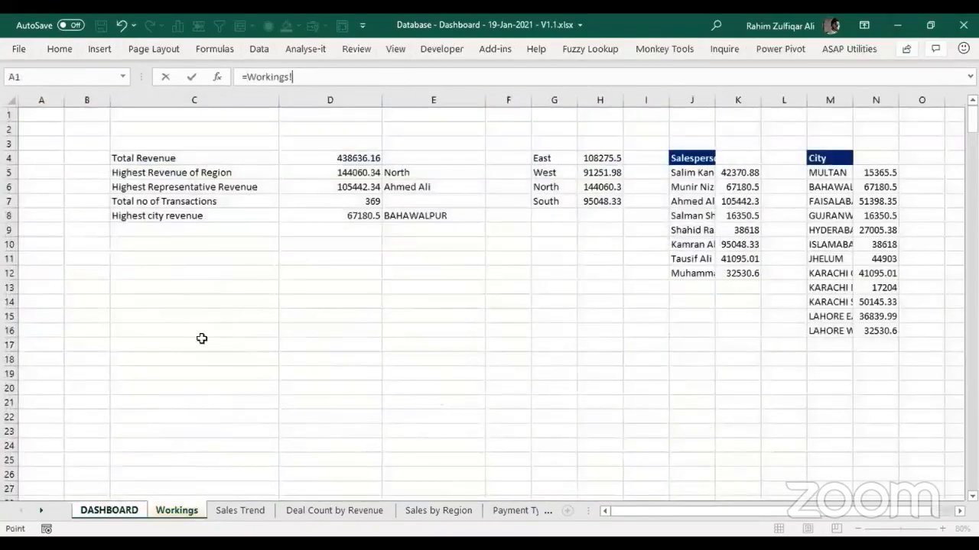
left_click(199, 157)
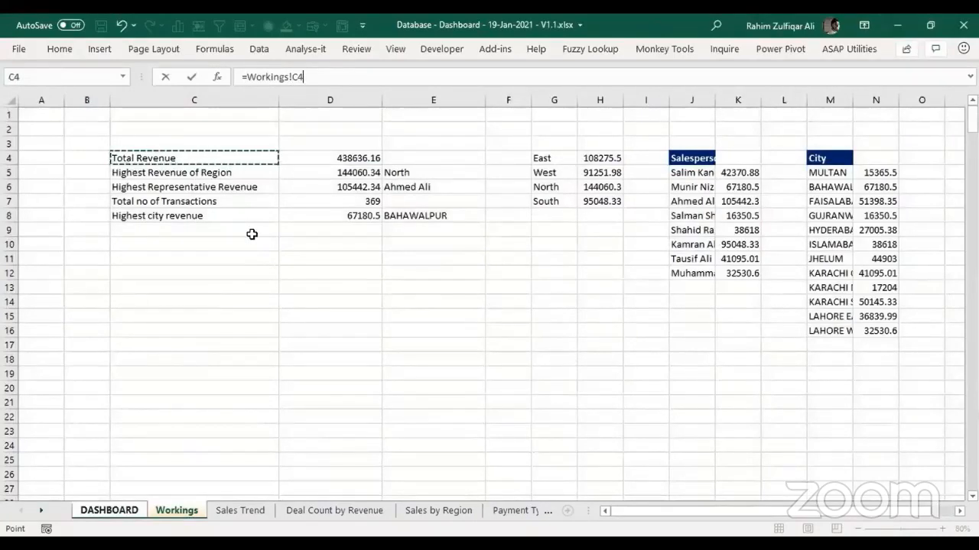
key("Return")
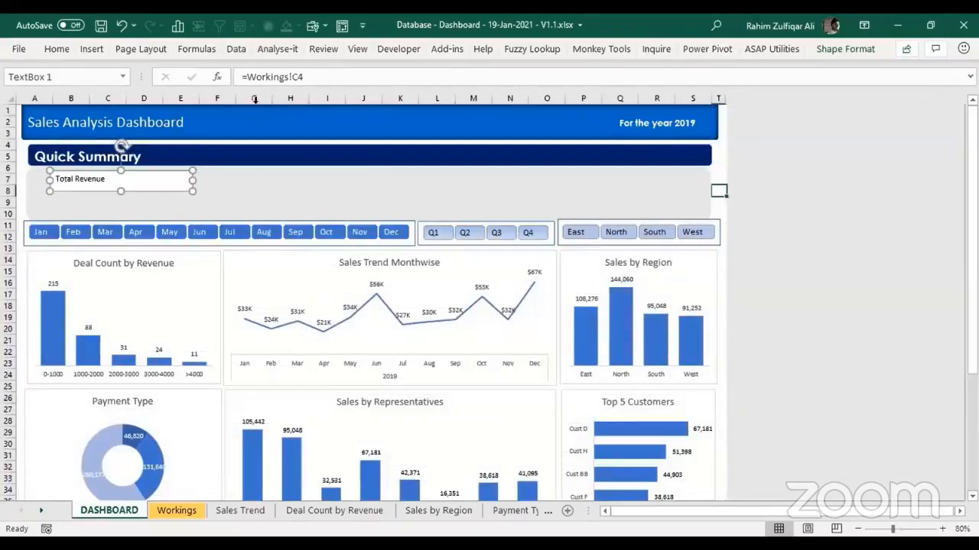
Step: Check the text box's source cell C4 on the Workings sheet and return to the DASHBOARD sheet
left_click(187, 511)
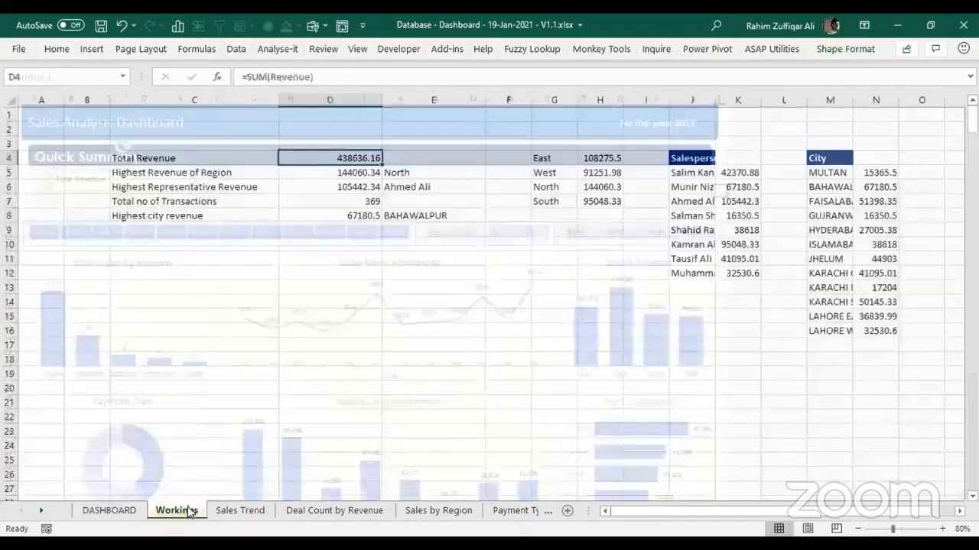
left_click(166, 157)
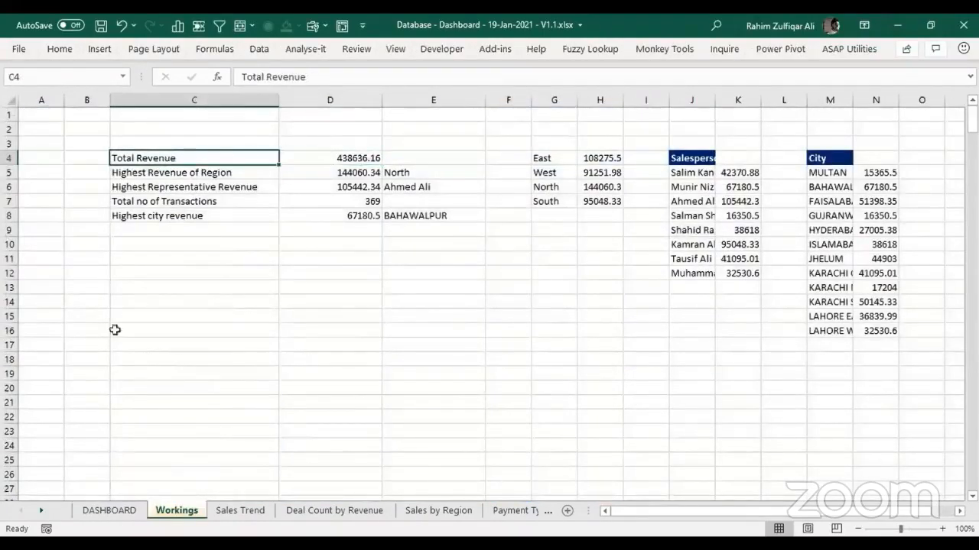
left_click(109, 510)
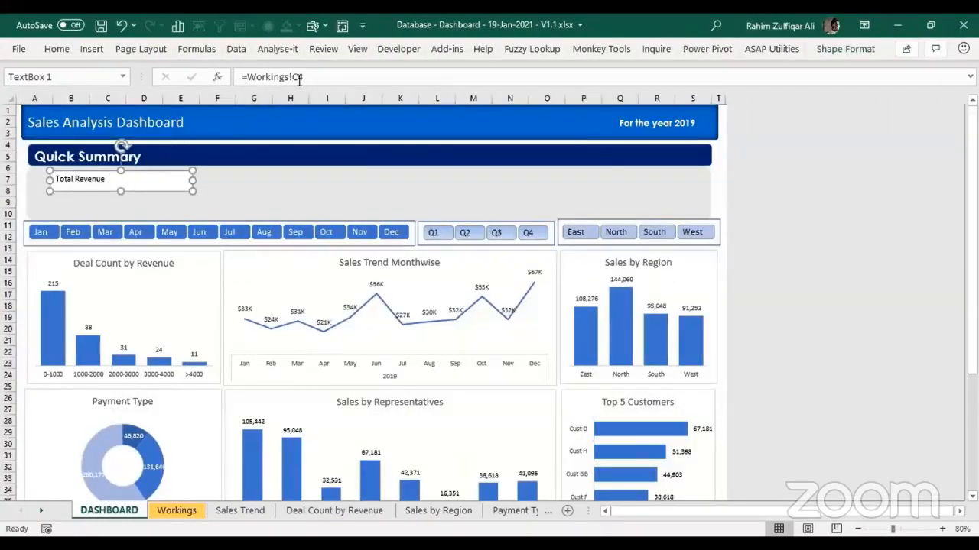
Step: Center the Total Revenue label horizontally and vertically in its text box and set its font size to 16
left_click(55, 50)
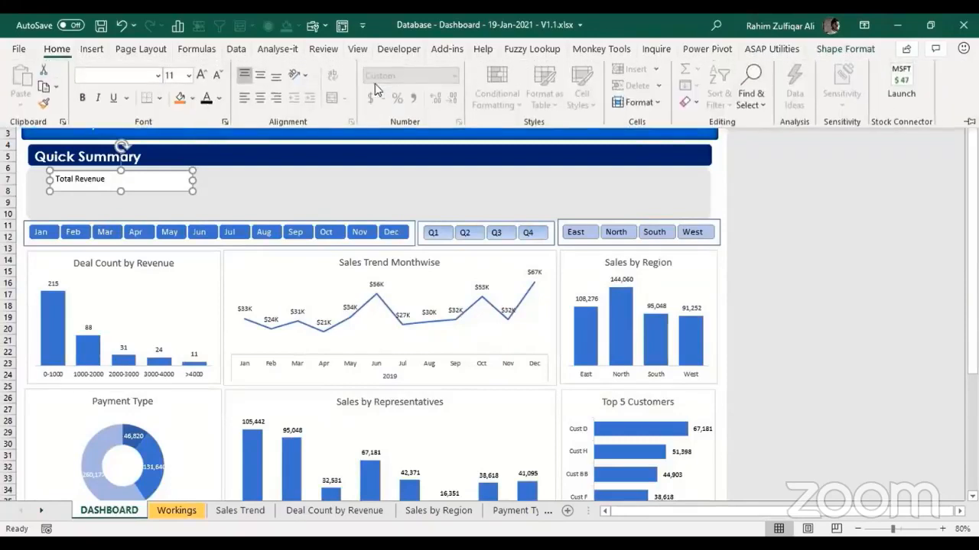
left_click(260, 78)
left_click(260, 98)
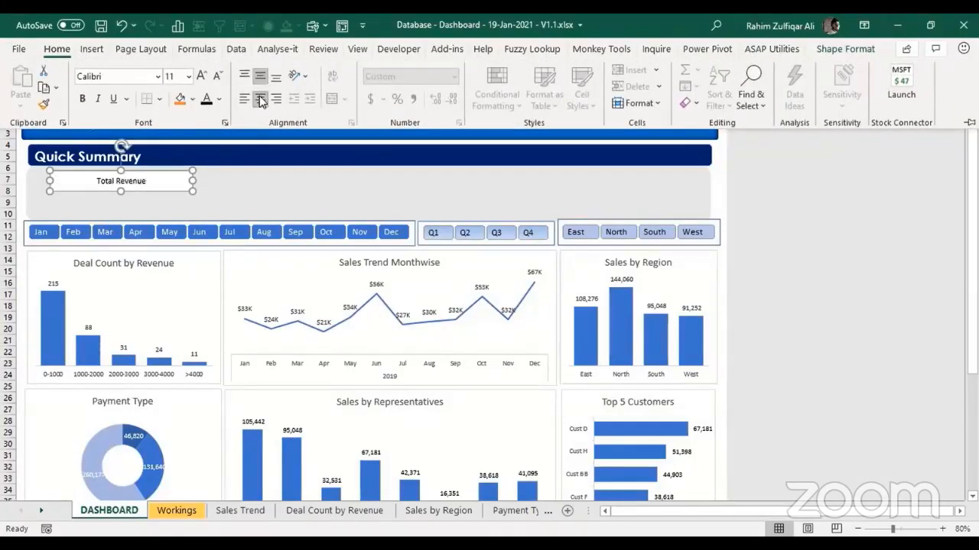
left_click(202, 76)
left_click(202, 77)
left_click(202, 77)
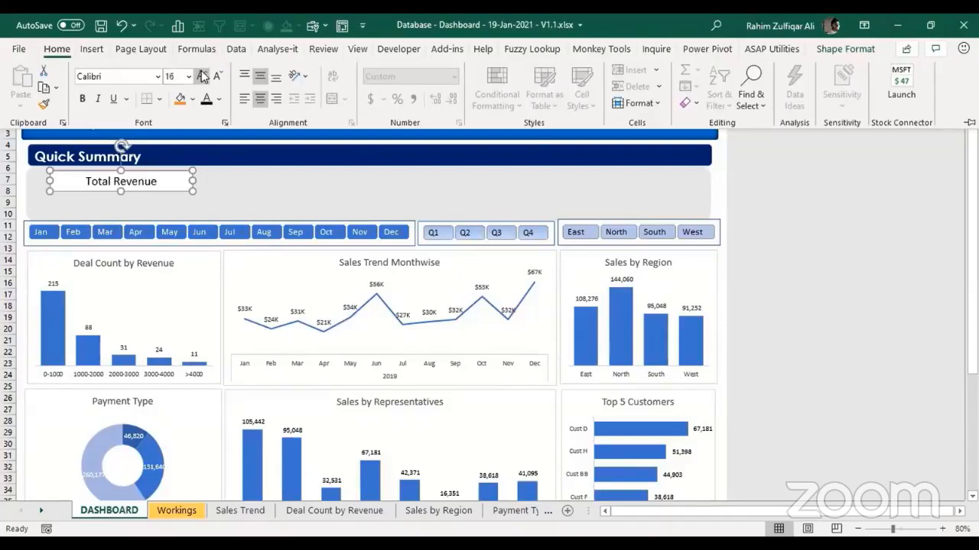
left_click(202, 76)
left_click(217, 75)
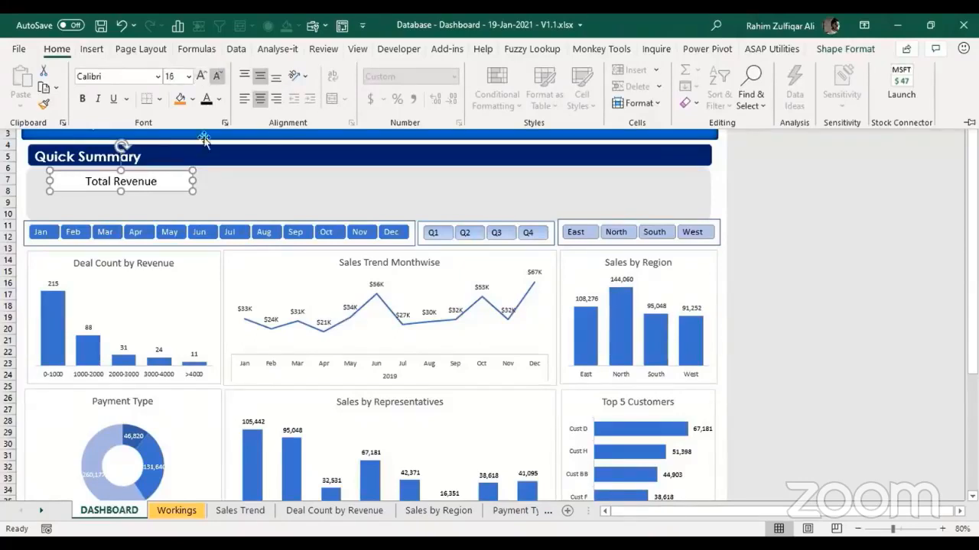
Step: Set the Total Revenue label's text box to no fill and no outline, and make its text bold
left_click(841, 51)
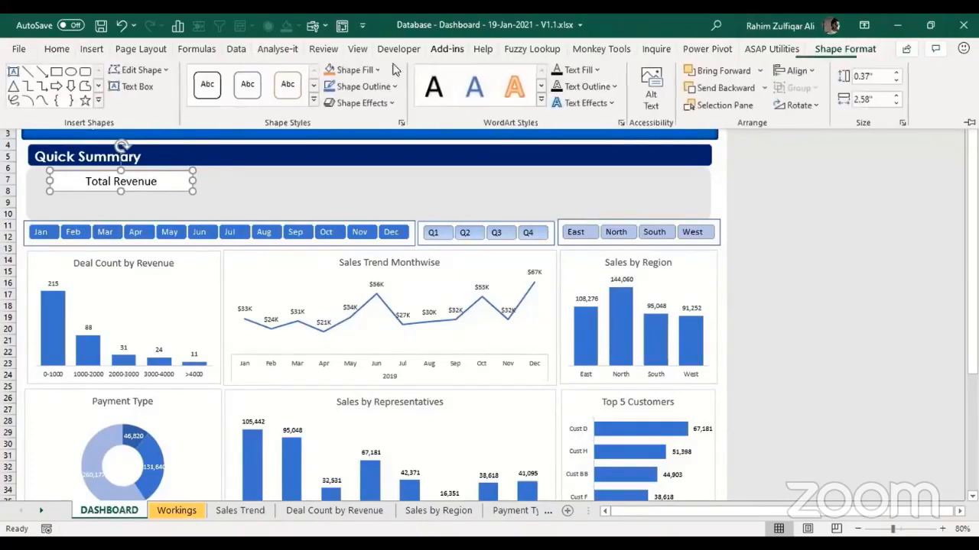
left_click(355, 74)
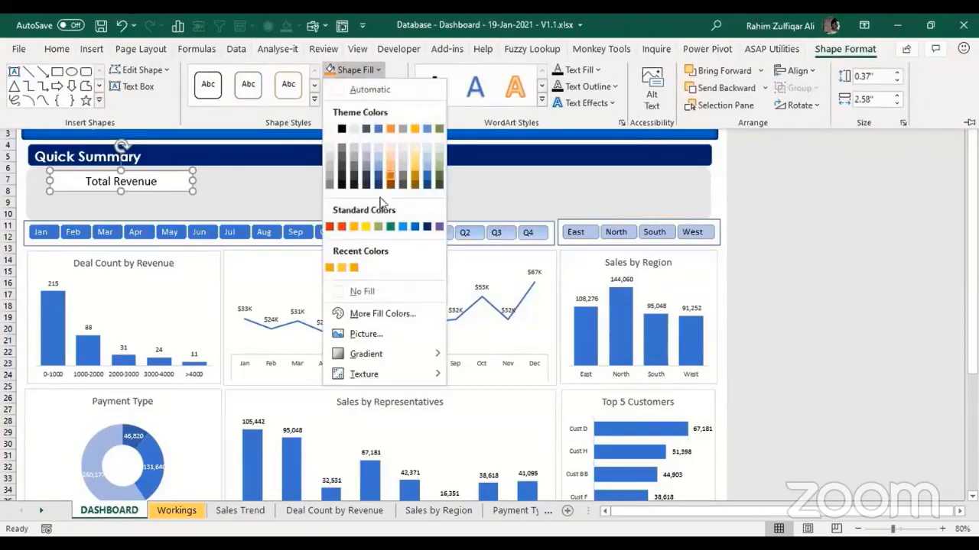
left_click(382, 285)
left_click(356, 88)
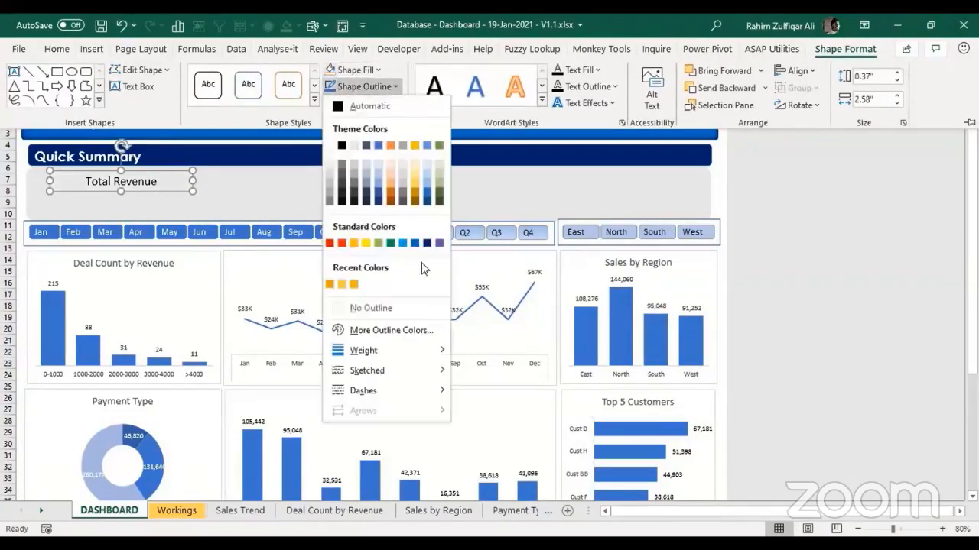
left_click(408, 308)
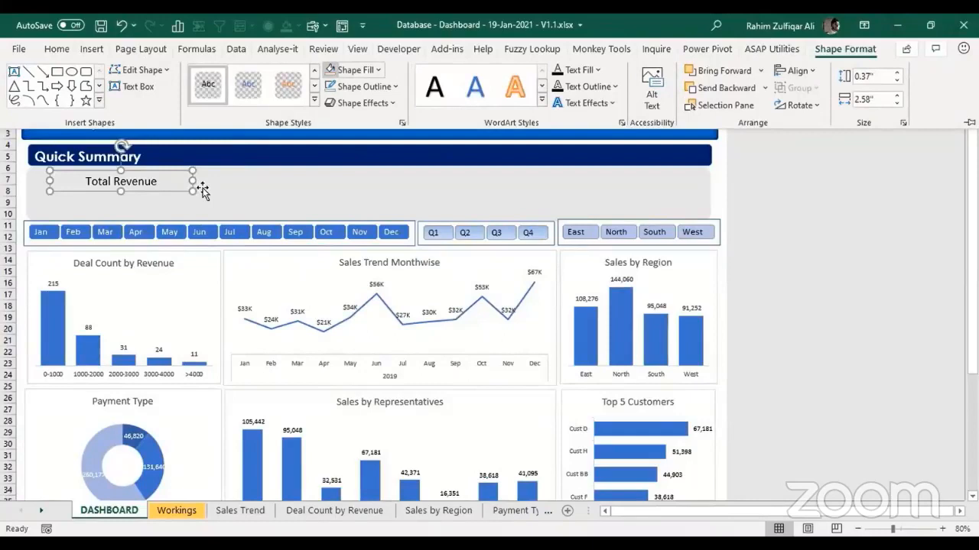
left_click(165, 169)
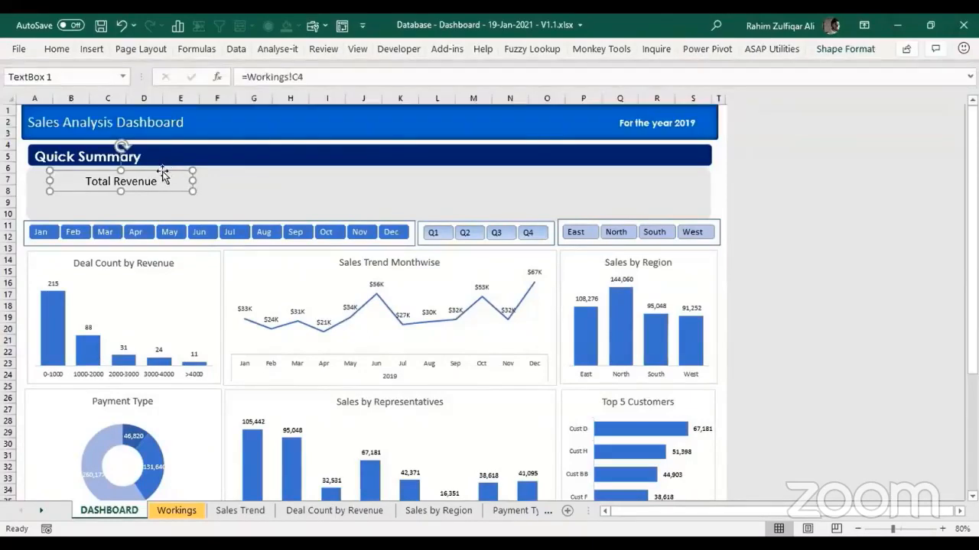
key("ctrl+b")
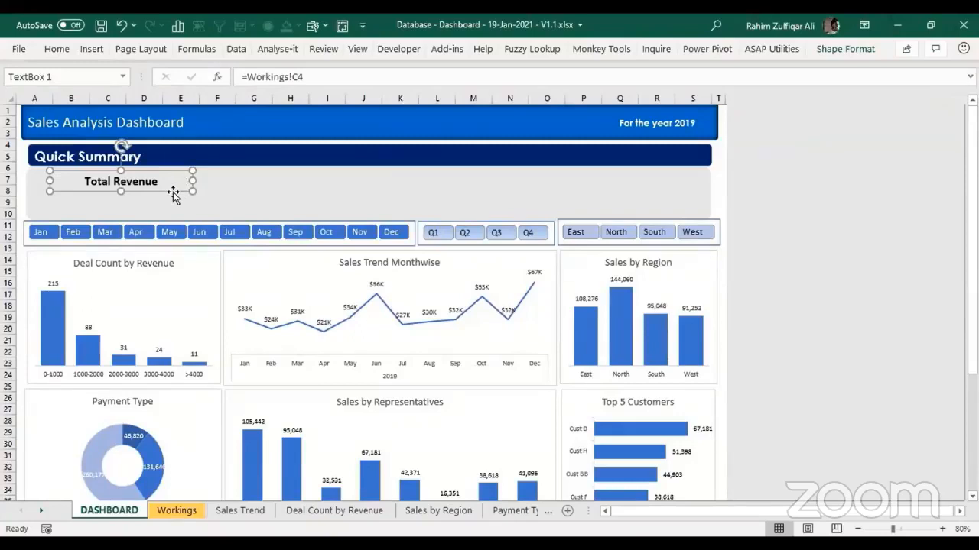
Step: Duplicate the Total Revenue text box just below the original and link the copy to the revenue figure with =Workings!D4
key("ctrl+d")
left_click_drag(177, 181, 173, 190)
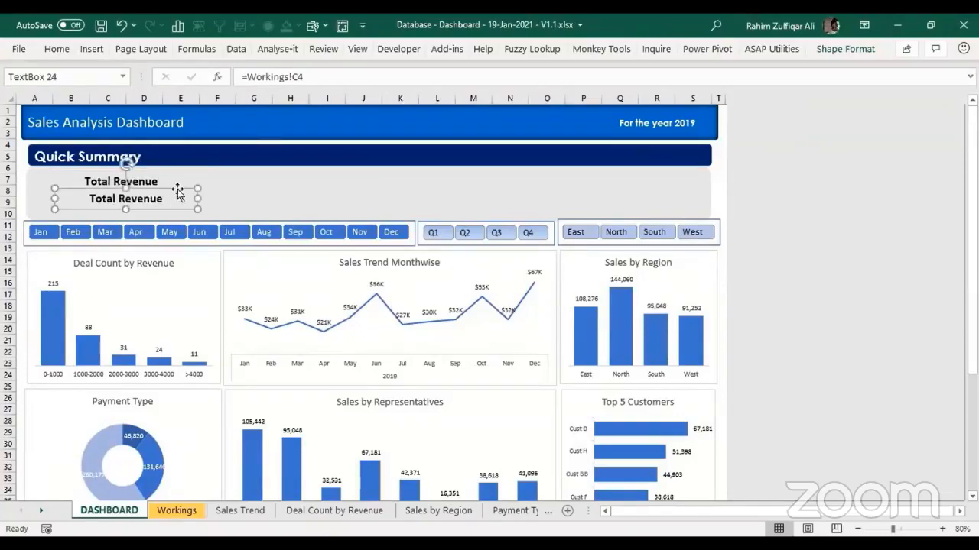
left_click_drag(316, 78, 242, 77)
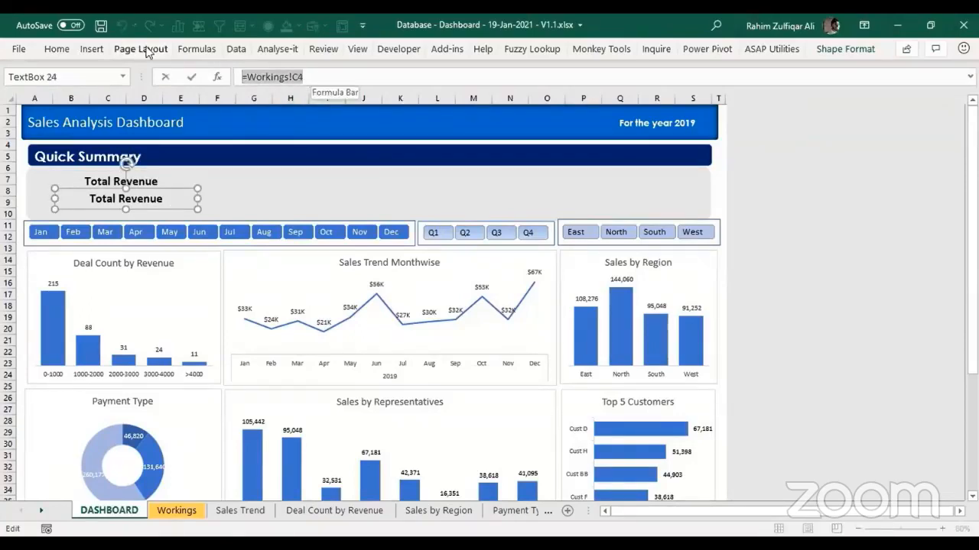
type("=")
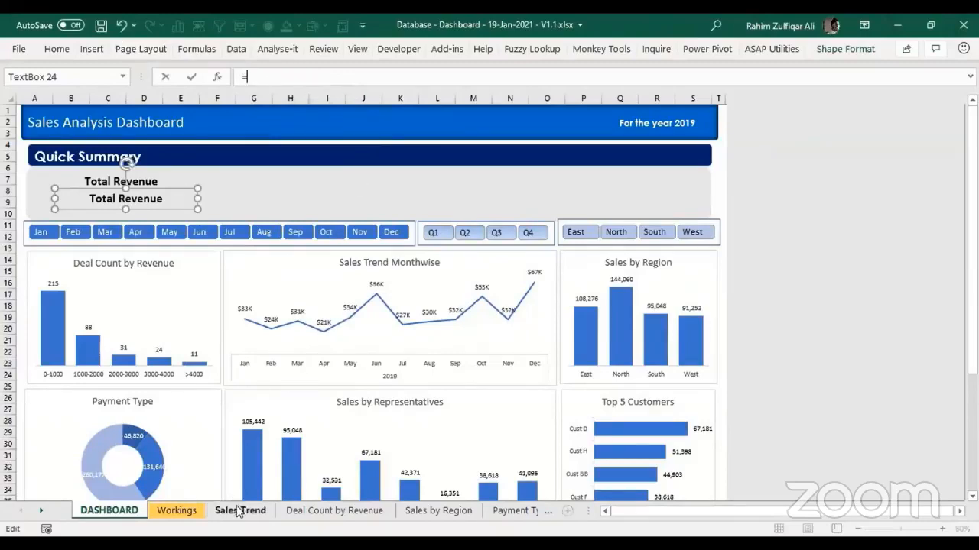
left_click(184, 510)
left_click(346, 159)
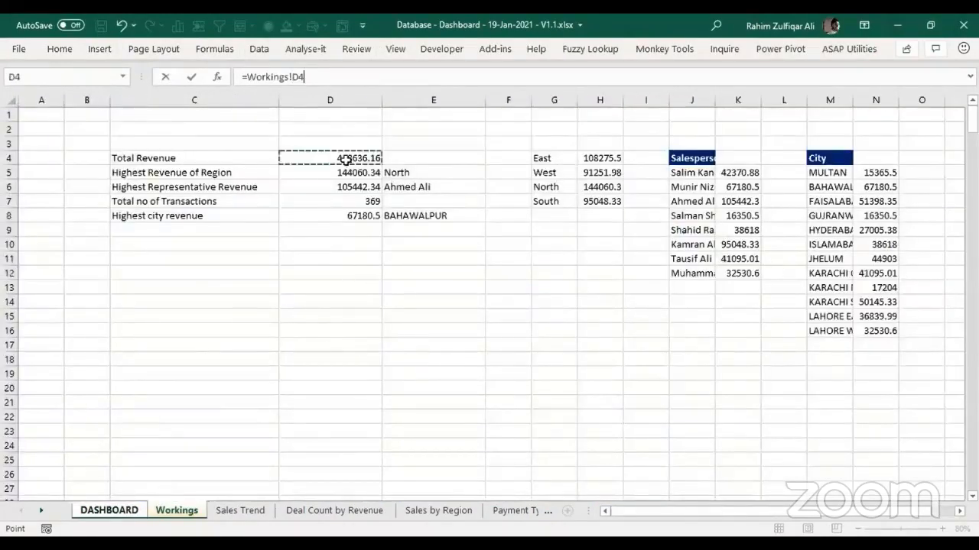
key("Return")
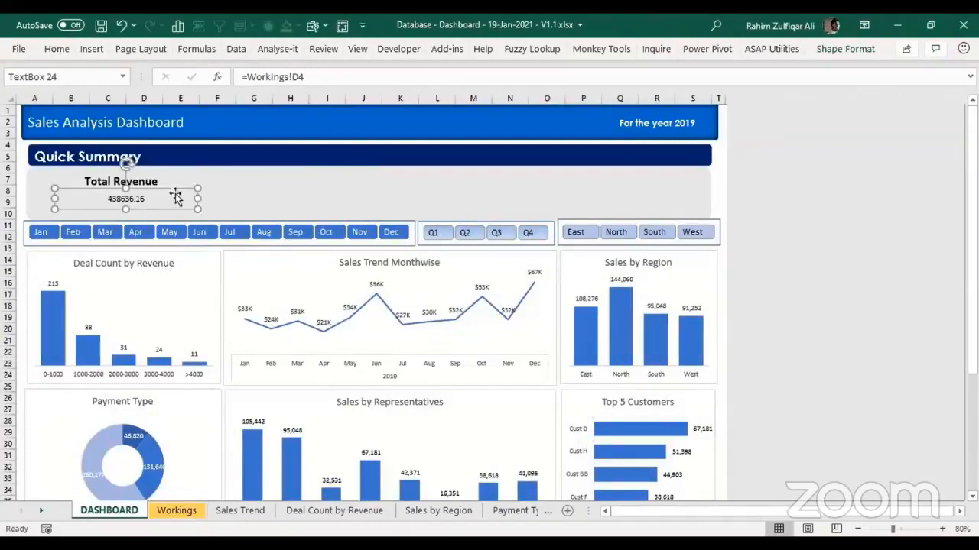
Step: Format the figures in D4:D8 of the Workings sheet with comma separators and no decimal places
left_click(71, 52)
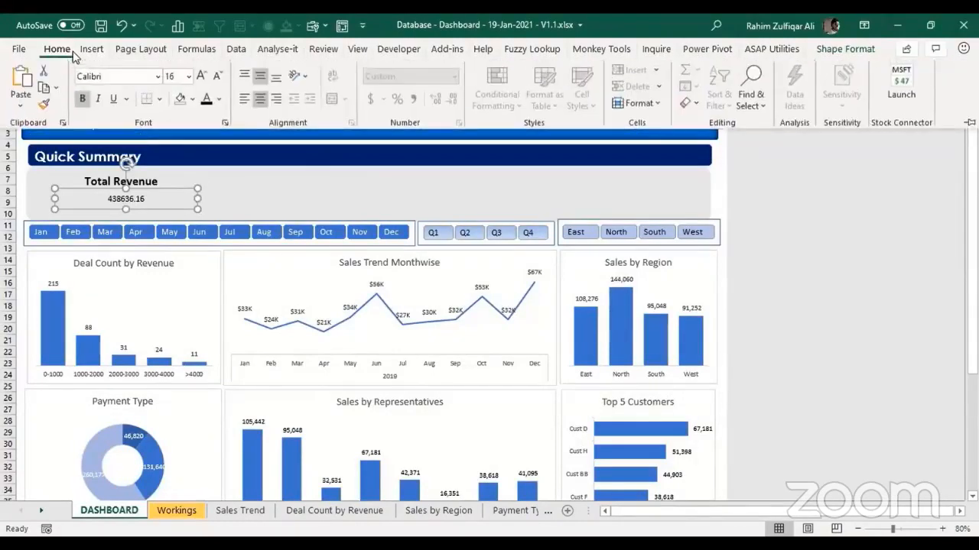
left_click(168, 514)
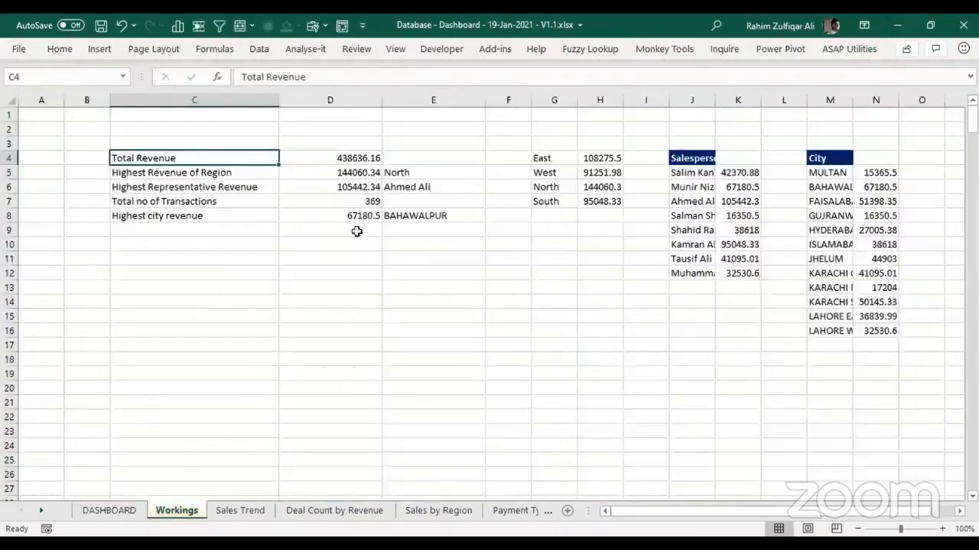
left_click_drag(316, 160, 317, 217)
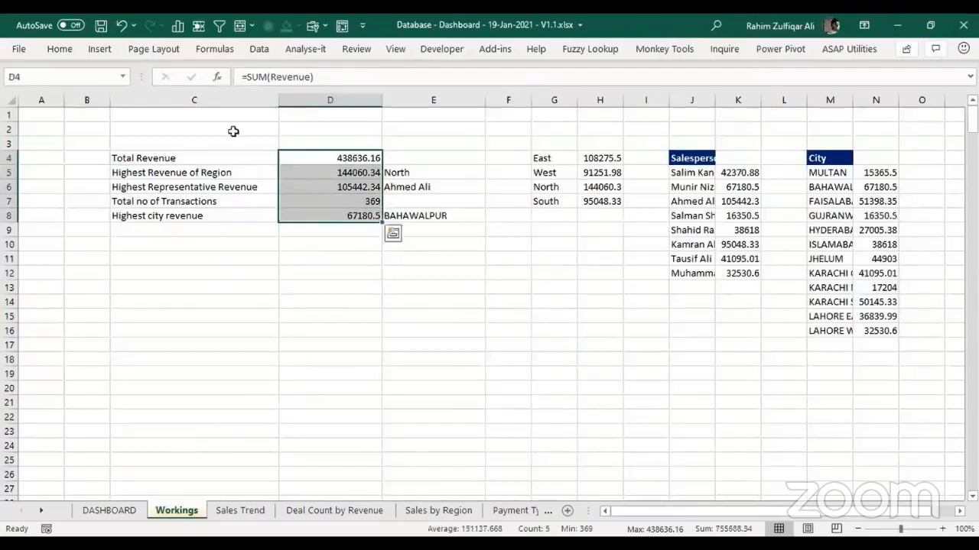
left_click(59, 48)
left_click(414, 99)
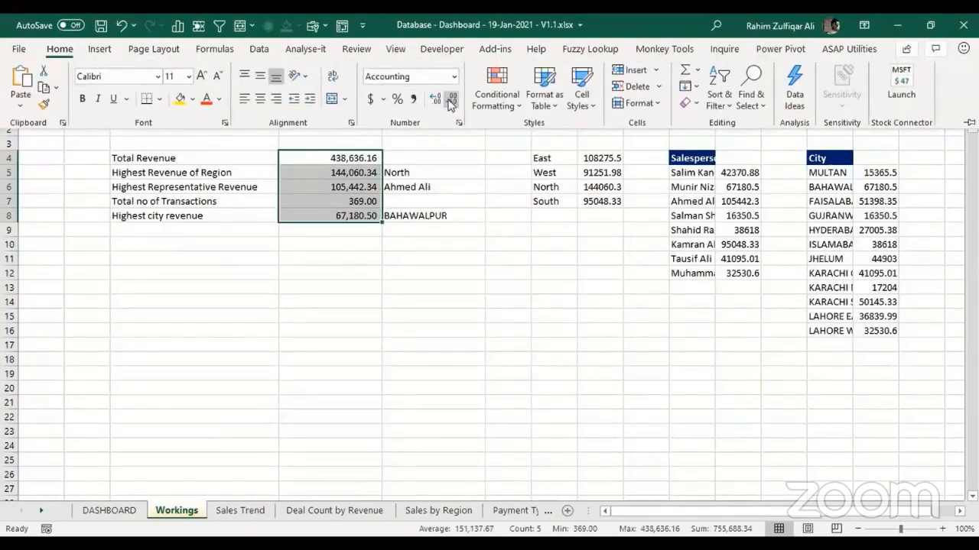
left_click(451, 99)
left_click(452, 99)
left_click(328, 157)
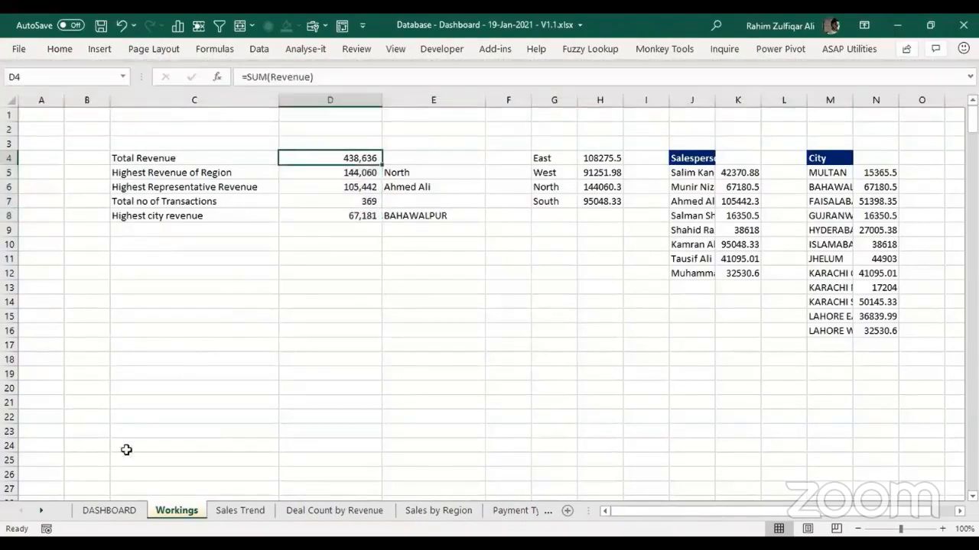
Step: On the DASHBOARD sheet, enlarge the linked revenue figure by two font-size increments and align its text box beneath the Total Revenue label
left_click(123, 510)
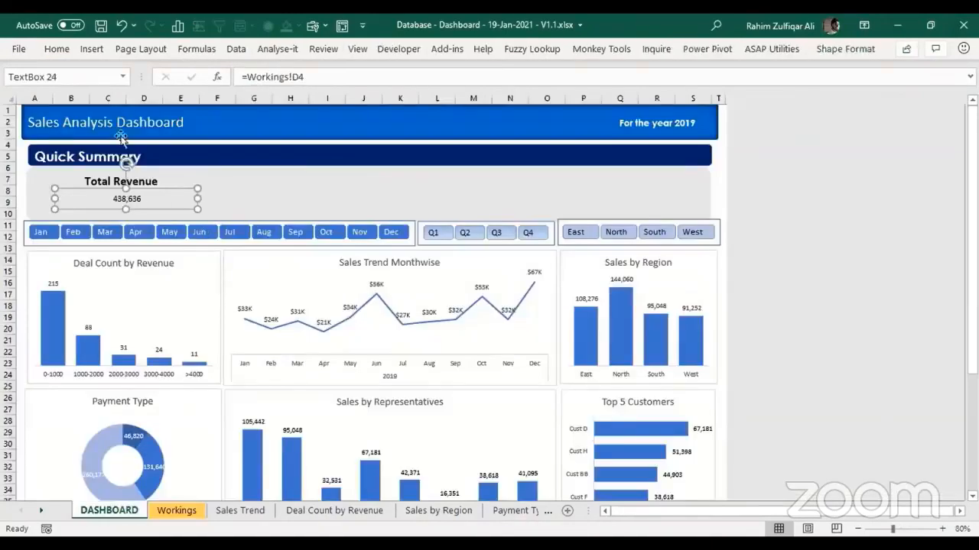
left_click(57, 49)
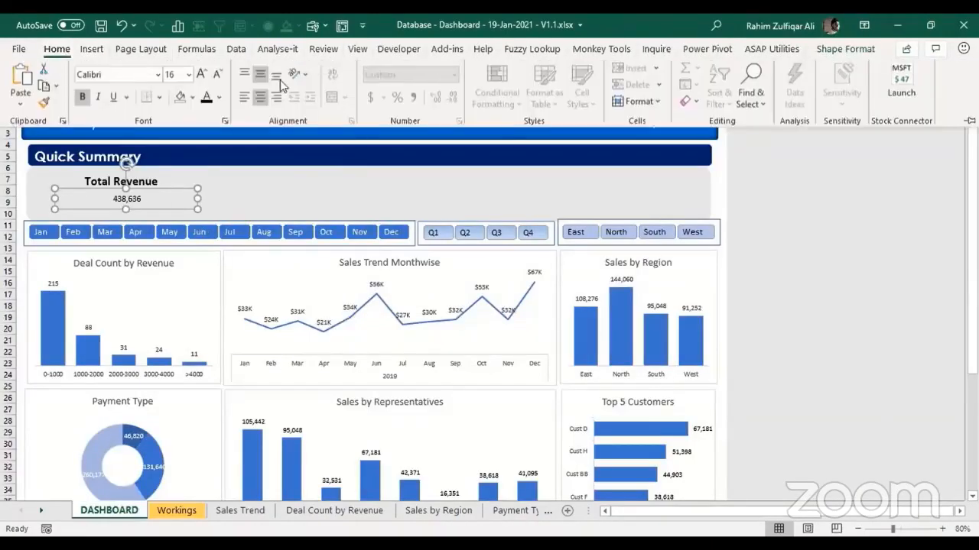
left_click(202, 76)
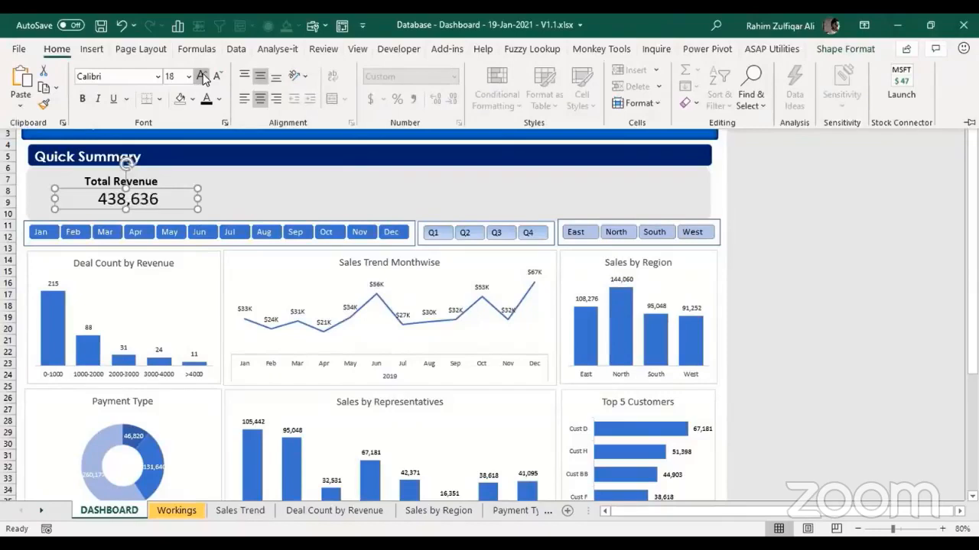
left_click(203, 75)
left_click(155, 193)
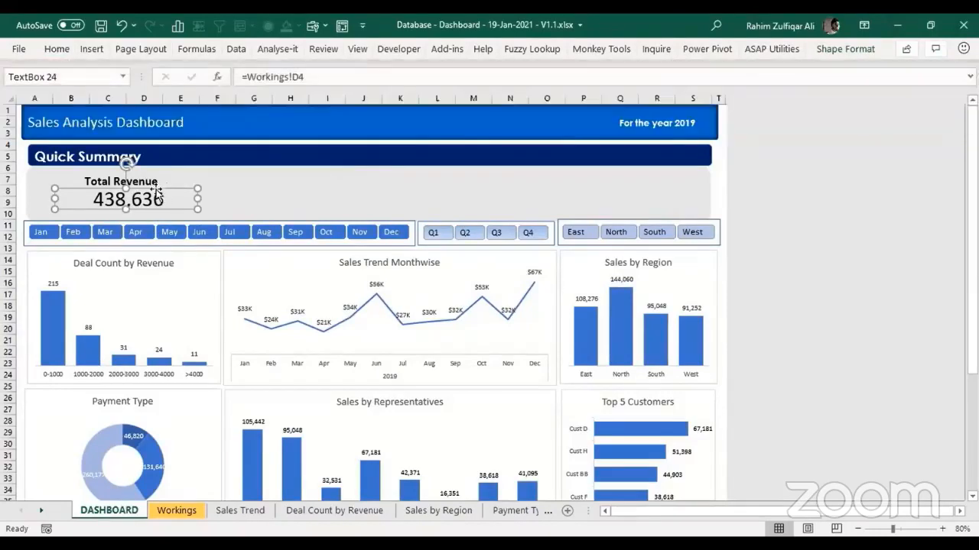
left_click_drag(167, 188, 163, 186)
left_click(313, 185)
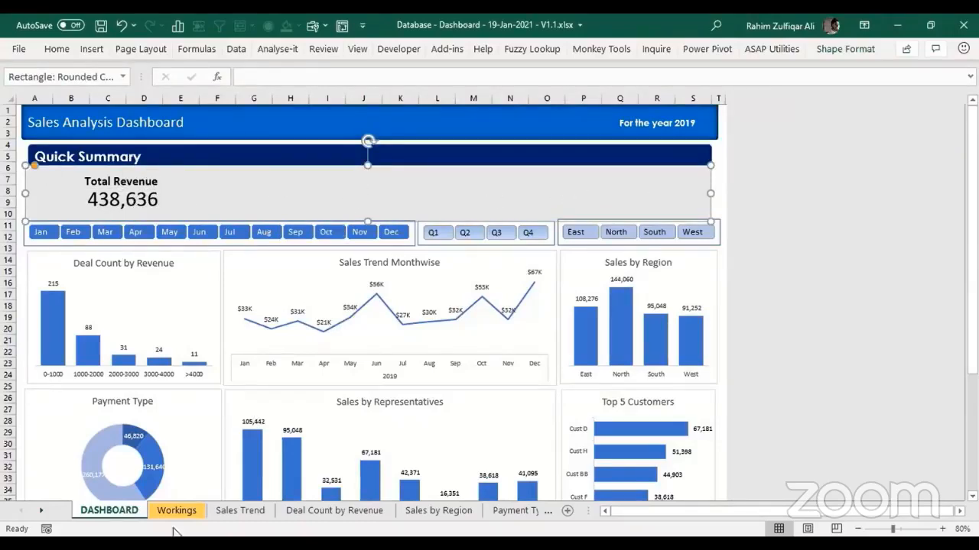
Step: Check the summary figures on the Workings sheet and return to the DASHBOARD sheet
left_click(176, 511)
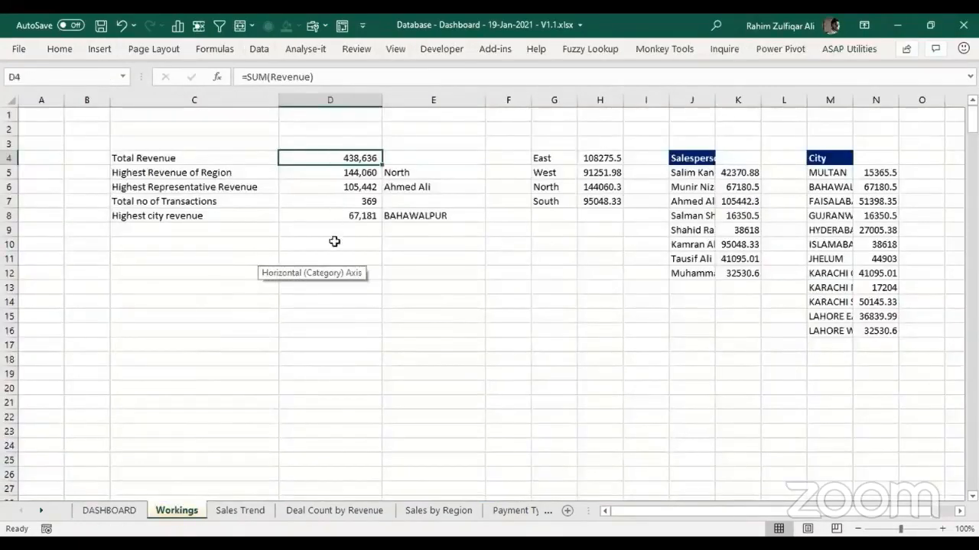
left_click(109, 511)
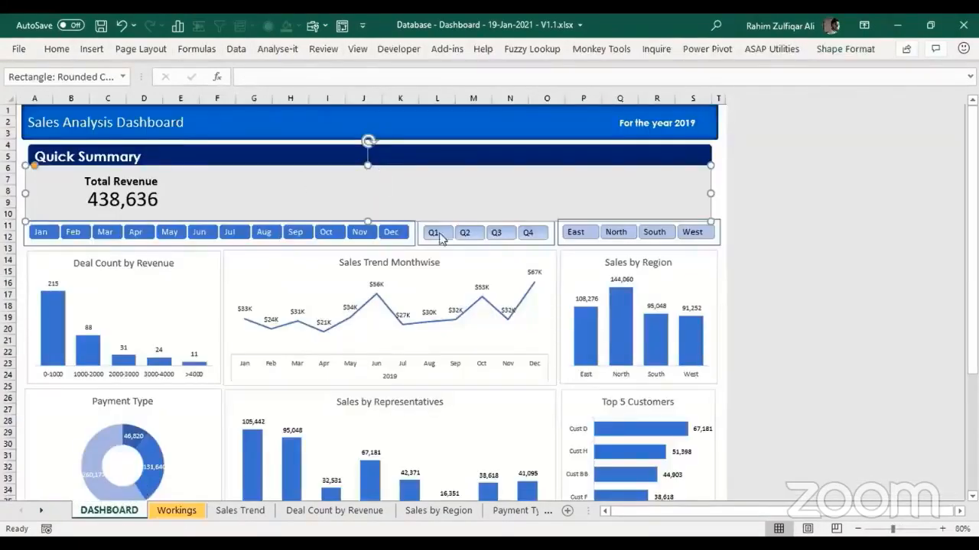